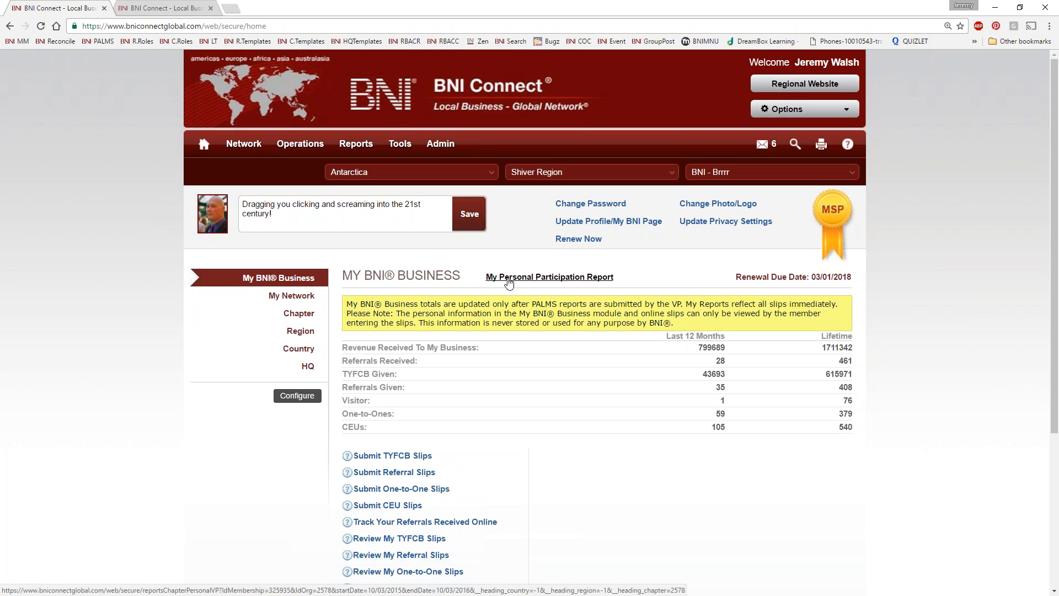
# Step: Open My Personal Participation Report twice, closing the permission error window each time
pyautogui.click(509, 279)
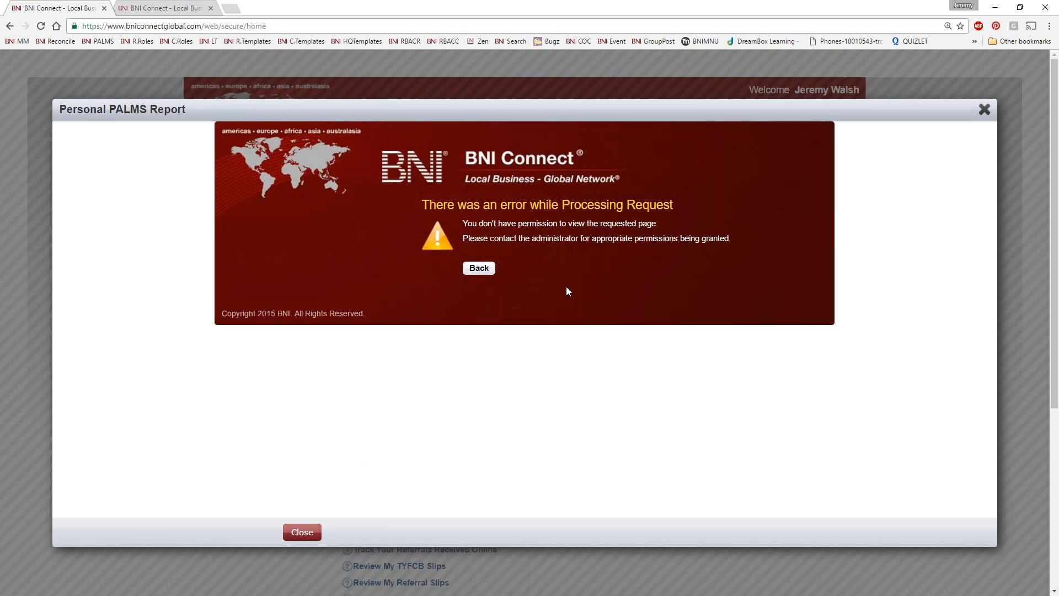
pyautogui.click(984, 109)
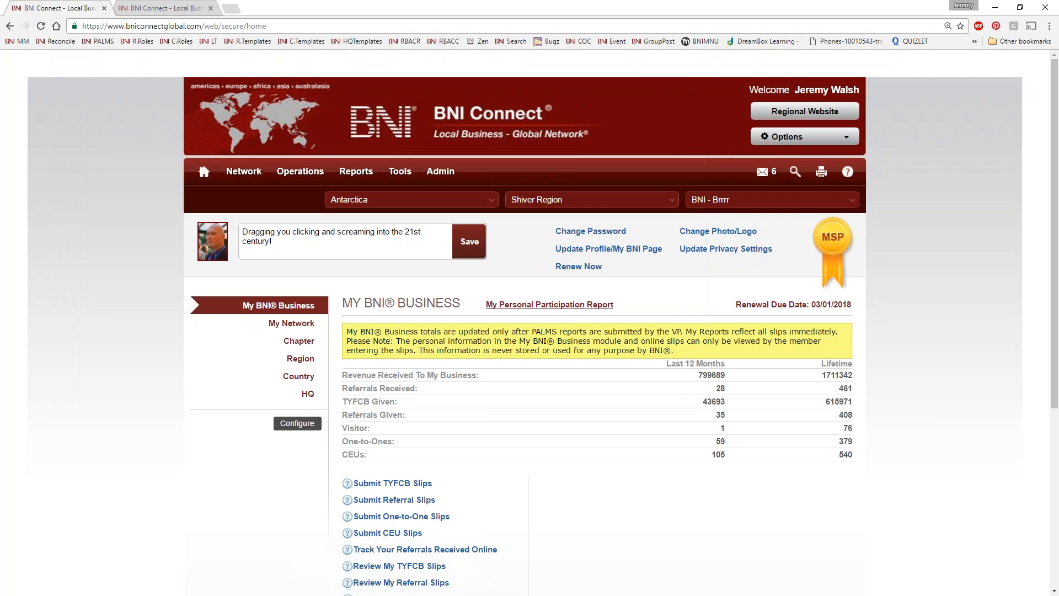
pyautogui.click(550, 304)
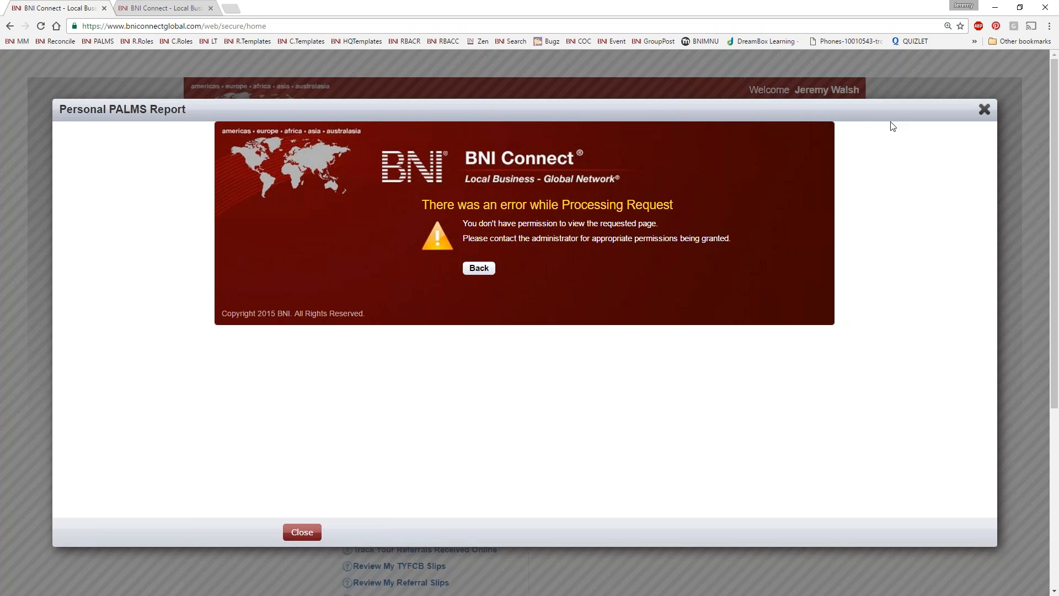
pyautogui.click(984, 110)
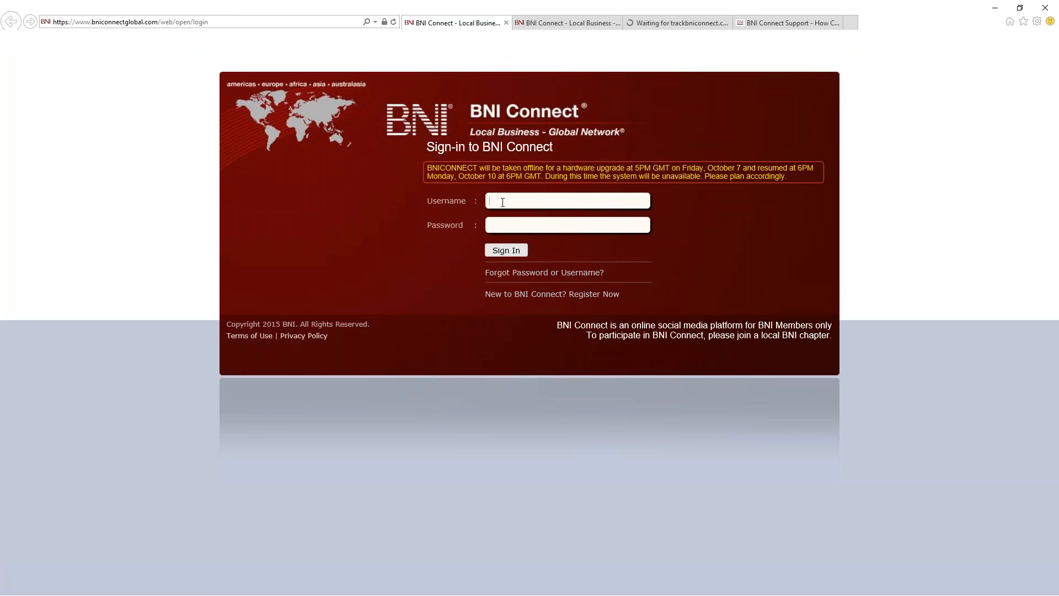
# Step: Sign in with the saved member username and open My Personal Participation Report
pyautogui.click(502, 201)
pyautogui.click(512, 235)
pyautogui.click(506, 251)
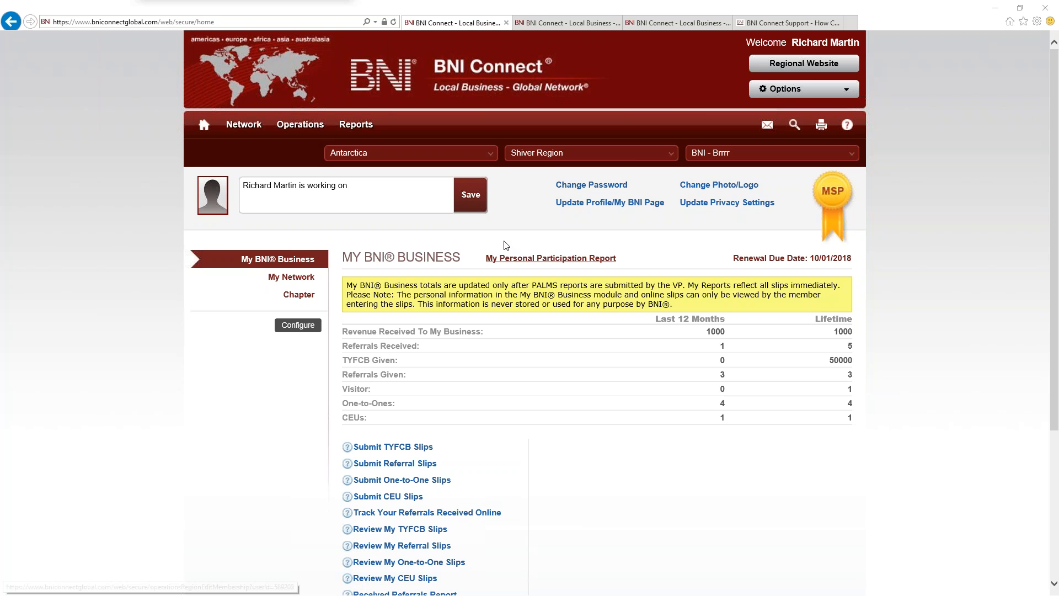
pyautogui.click(493, 257)
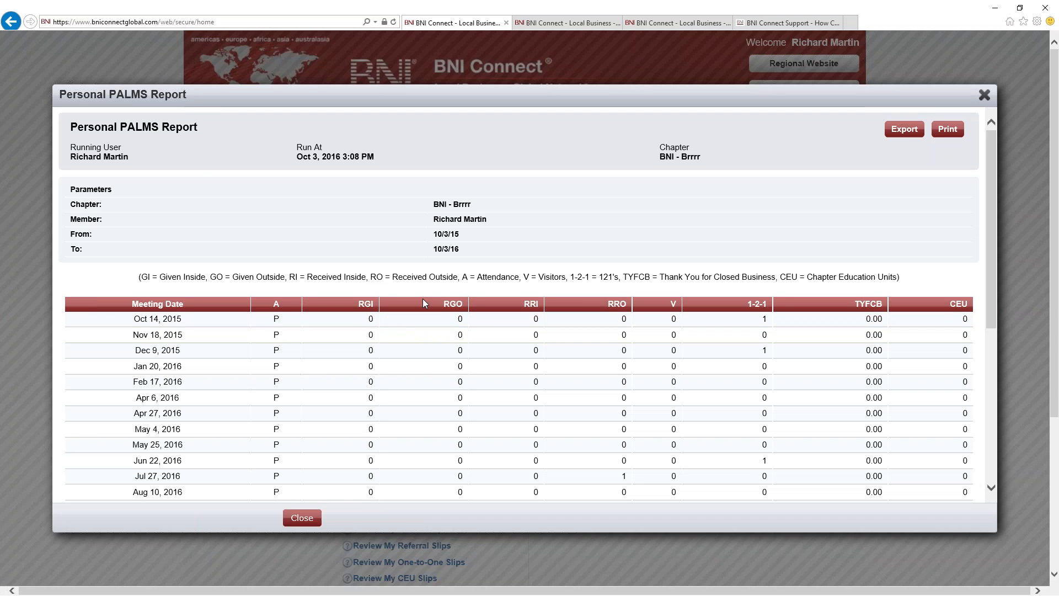
# Step: Scroll the Personal PALMS Report down to the Total row and attendance summary, then close it
pyautogui.scroll(-3, 438, 323)
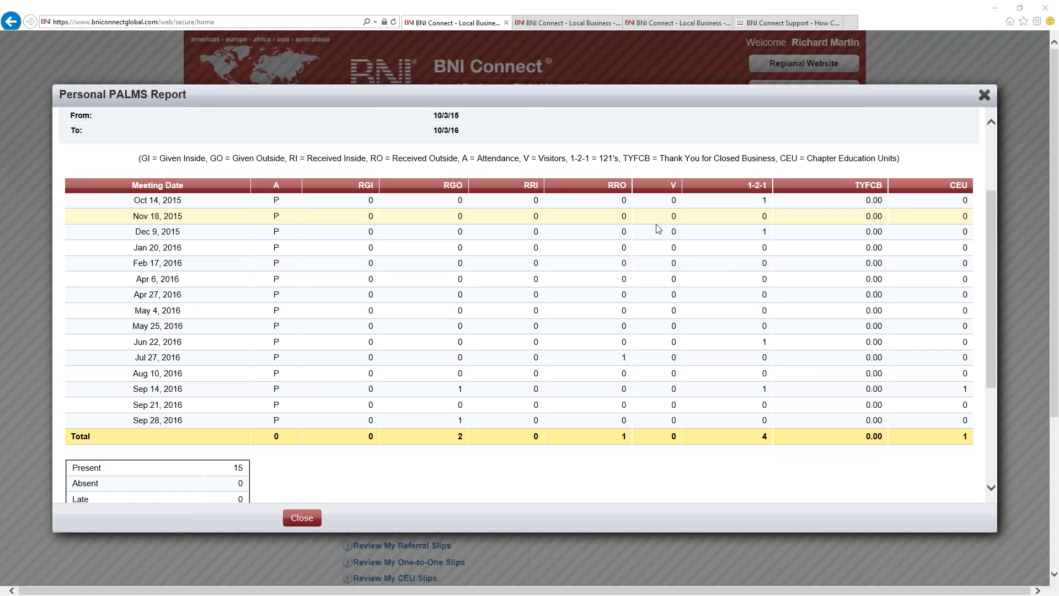
pyautogui.scroll(-10, 670, 231)
pyautogui.scroll(4, 669, 230)
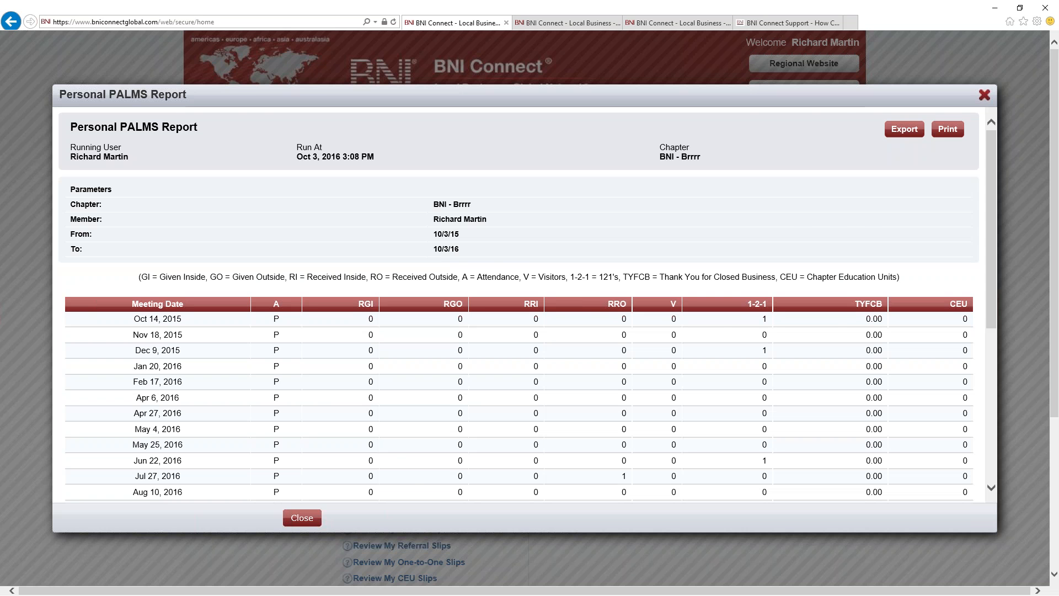
pyautogui.click(984, 95)
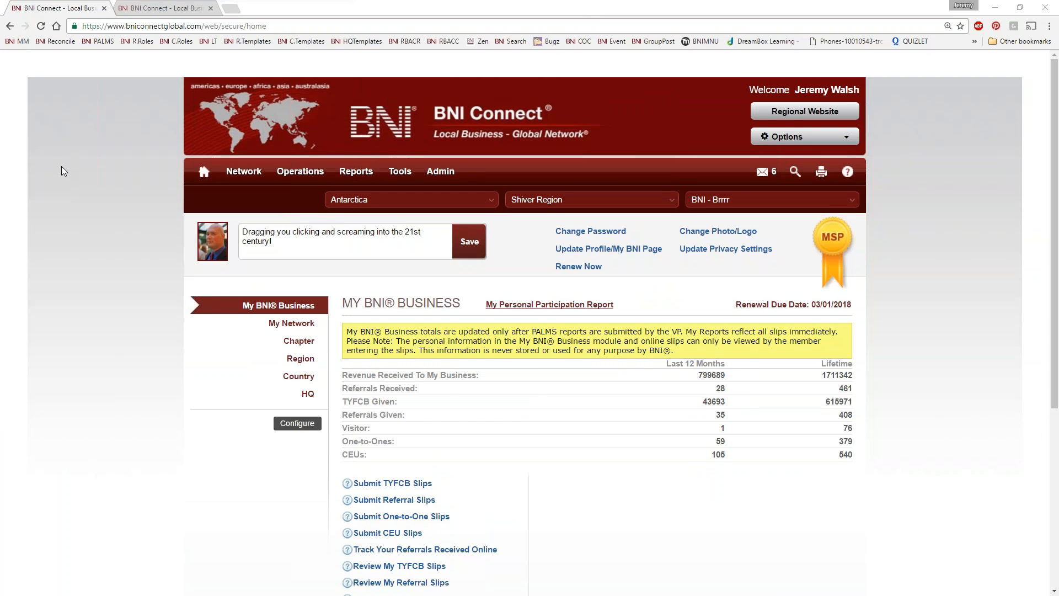
# Step: Open Submit Referral Slips, close the empty null-message window, and reload the home page
pyautogui.scroll(-2, 449, 434)
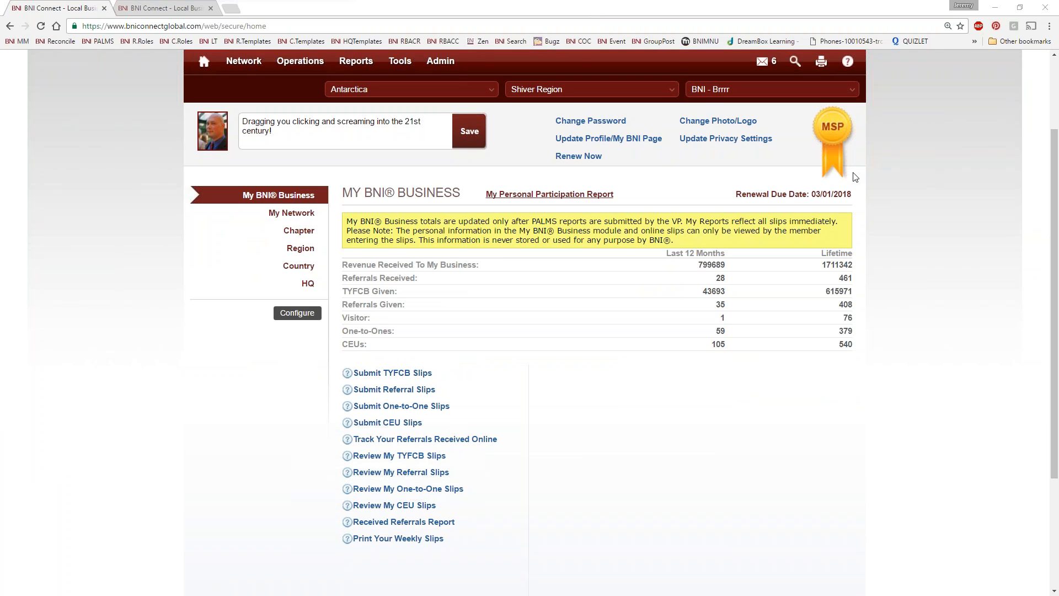
pyautogui.click(396, 388)
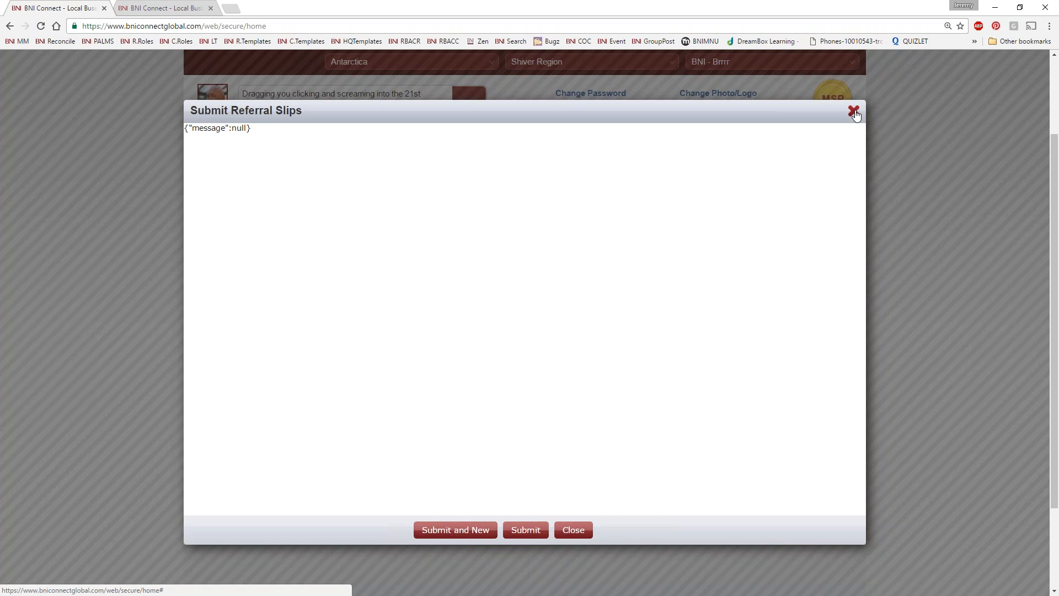
pyautogui.click(854, 112)
pyautogui.rightClick(119, 157)
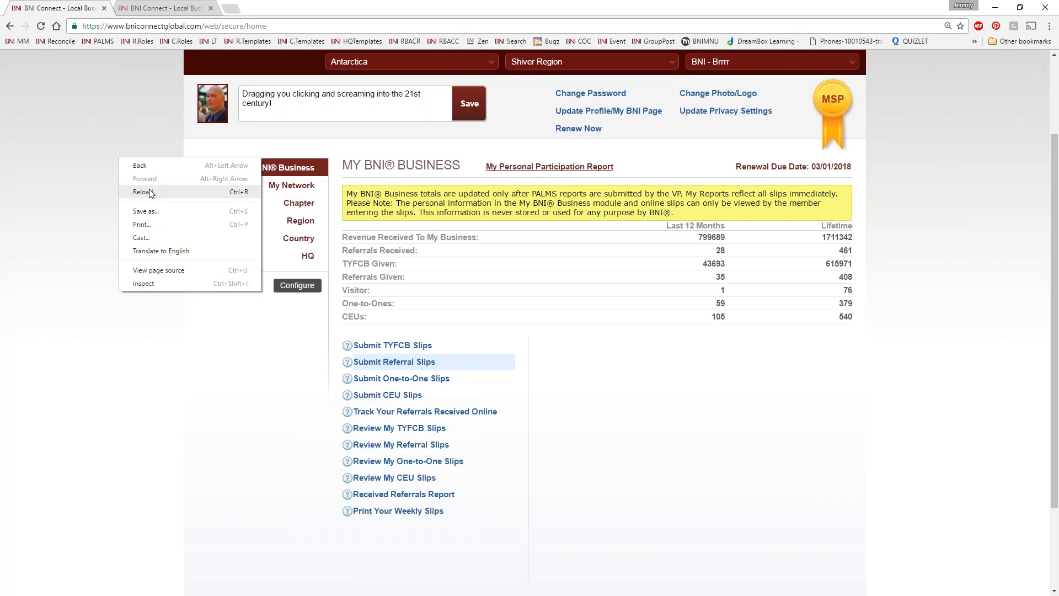
pyautogui.click(150, 190)
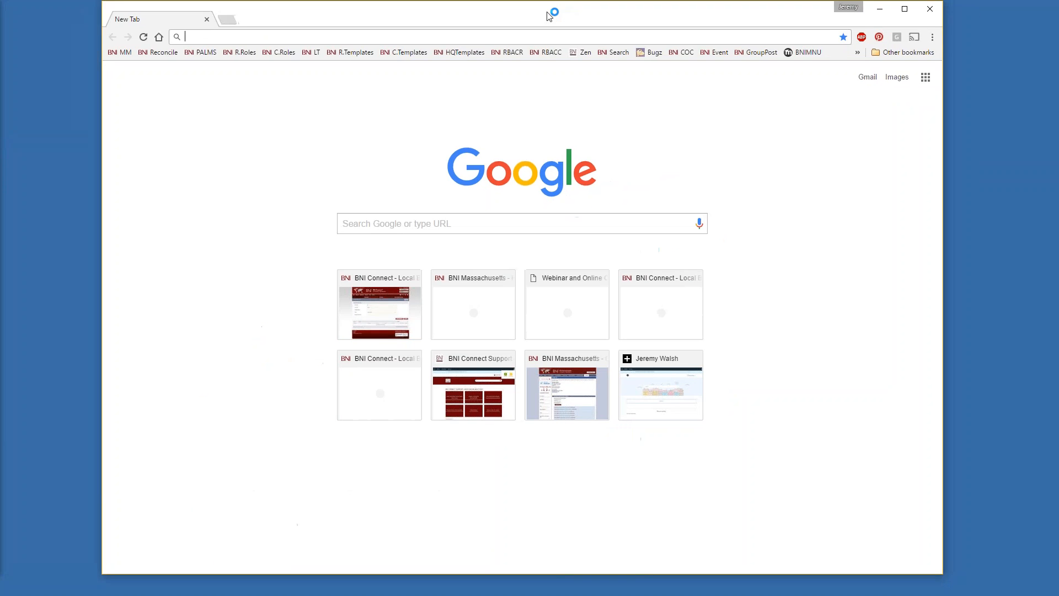
# Step: Maximise the new tab and load bniconnect.com
pyautogui.doubleClick(549, 16)
pyautogui.click(289, 21)
pyautogui.write('bniconnect.com')
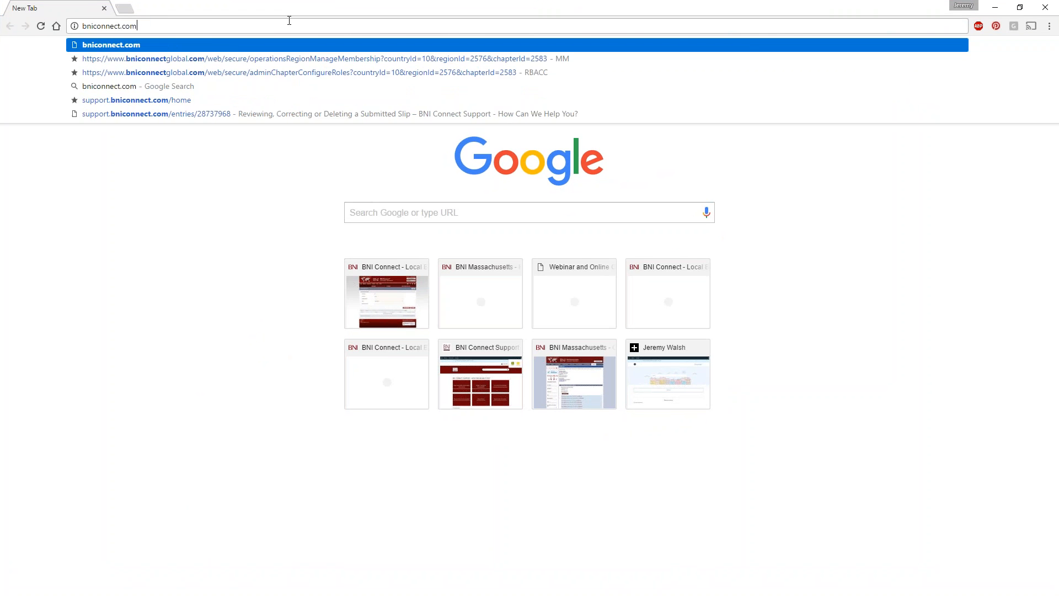
pyautogui.press('Return')
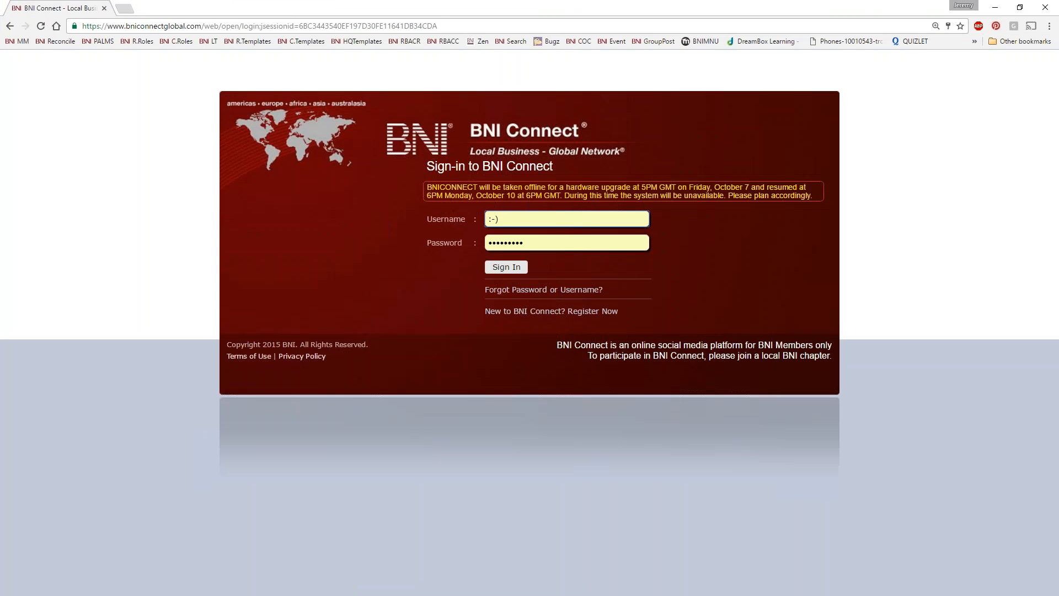
# Step: Attempt signing in twice, then bring the member's browser window over the sign-in page
pyautogui.click(504, 269)
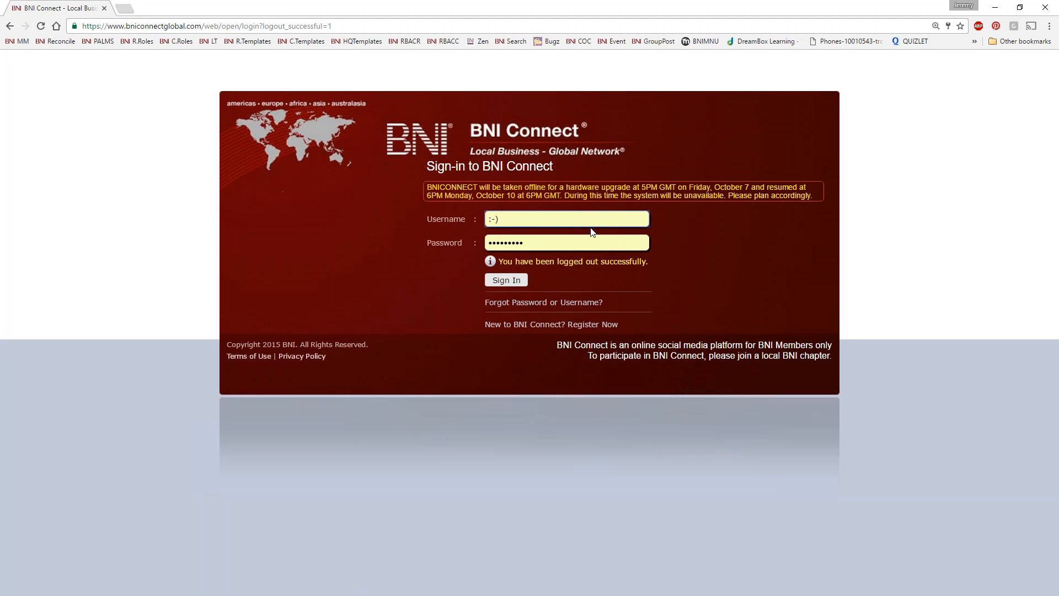
pyautogui.click(510, 281)
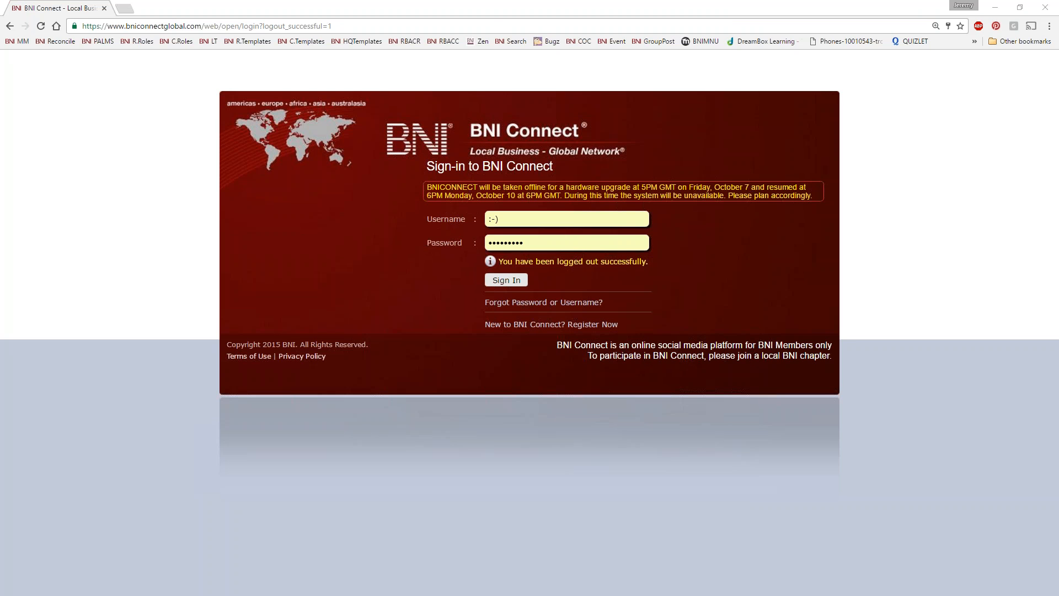
pyautogui.moveTo(0, 0); pyautogui.dragTo(476, 53)
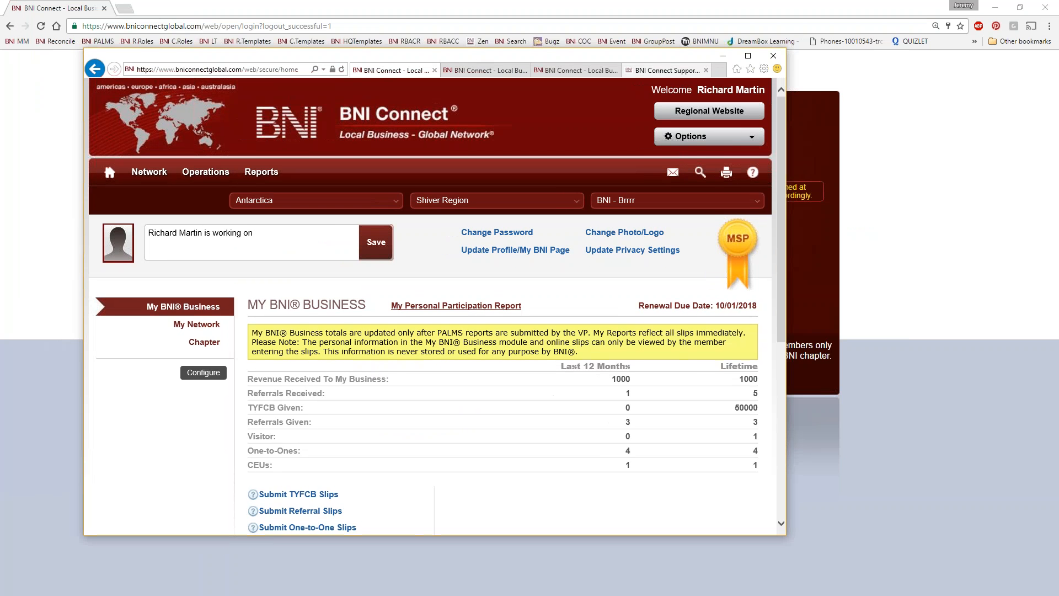
# Step: In the maximised member window, open and close Submit TYFCB Slips, then open Submit Referral Slips
pyautogui.doubleClick(655, 56)
pyautogui.scroll(-1, 570, 428)
pyautogui.scroll(1, 570, 428)
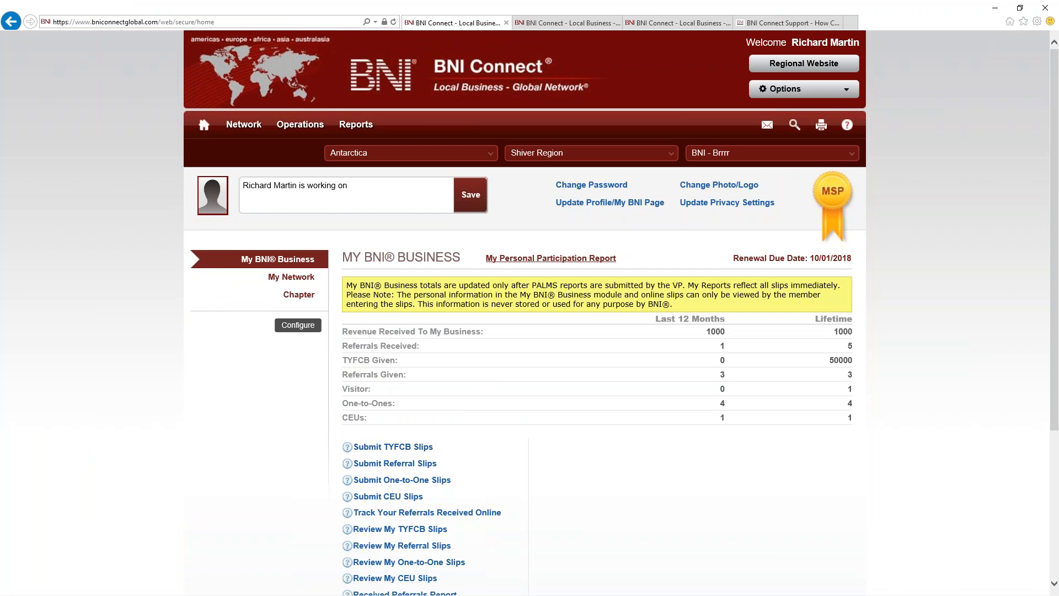
pyautogui.scroll(-3, 450, 410)
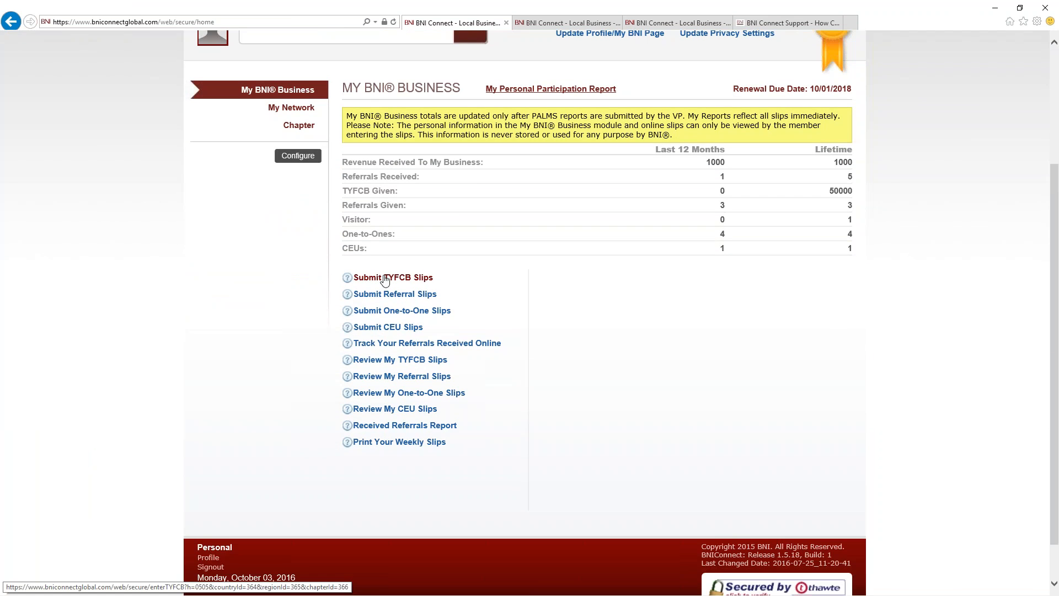
pyautogui.click(385, 278)
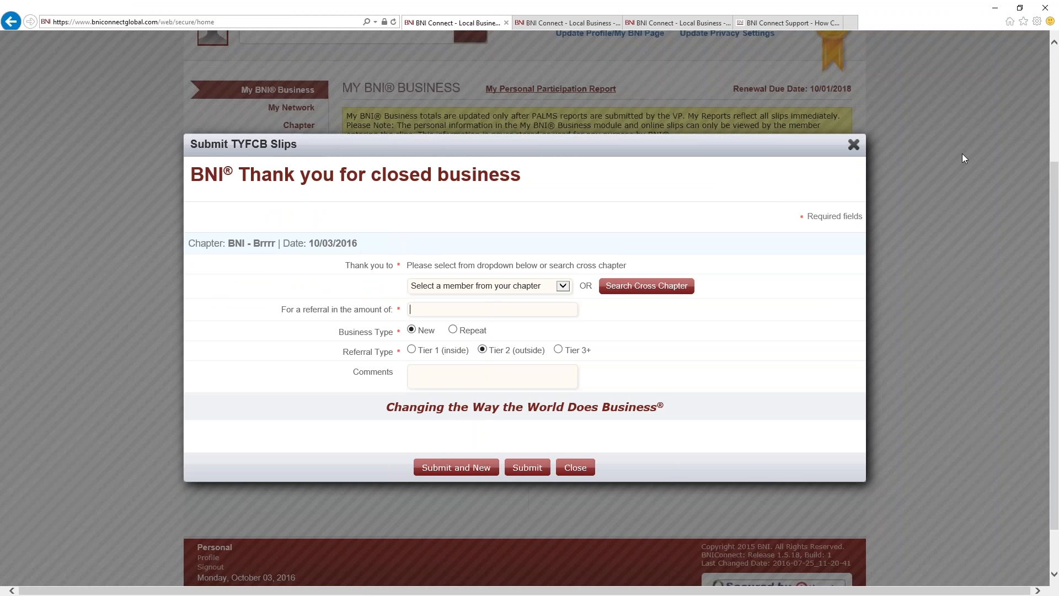
pyautogui.click(853, 145)
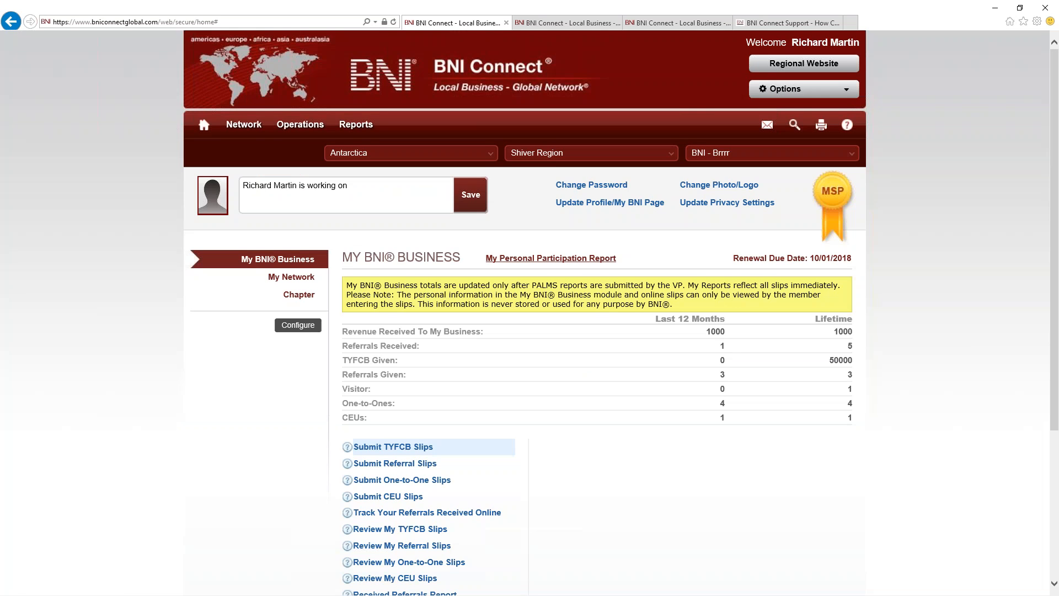
pyautogui.click(420, 463)
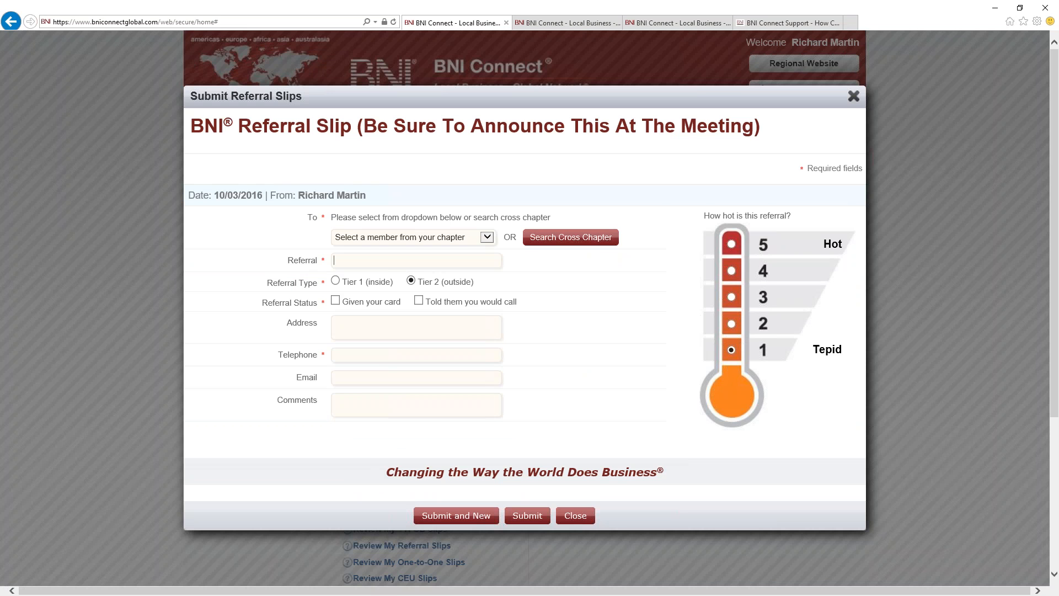
# Step: Close the Submit Referral Slips dialog to return to the My BNI Business home page
pyautogui.click(853, 96)
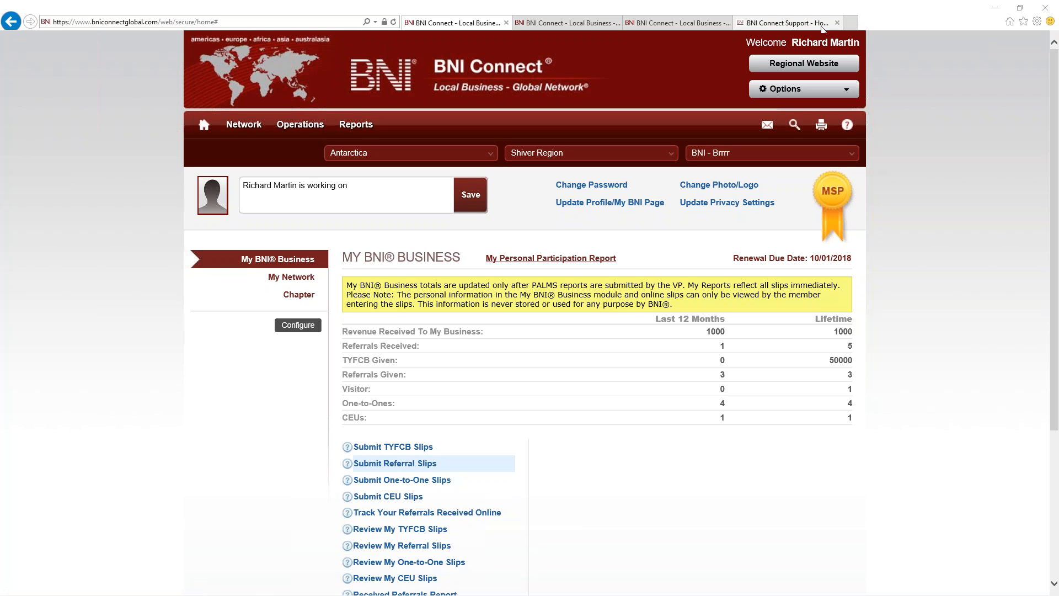
# Step: Close the old Internet Explorer session, leaving the administrator's home page in Firefox
pyautogui.scroll(-4, 504, 366)
pyautogui.scroll(4, 504, 371)
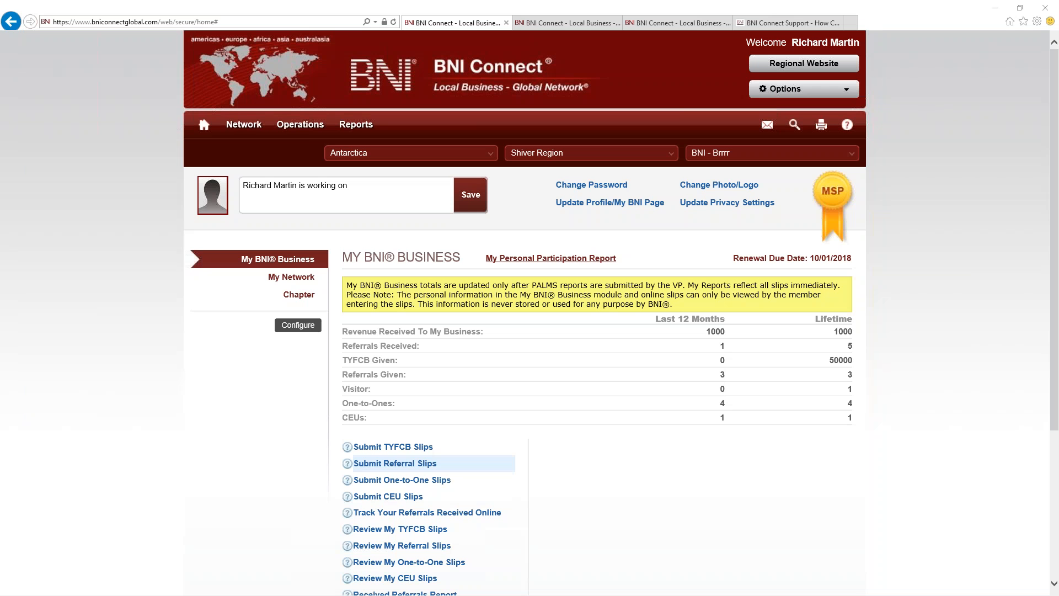
pyautogui.moveTo(243, 125)
pyautogui.moveTo(286, 128)
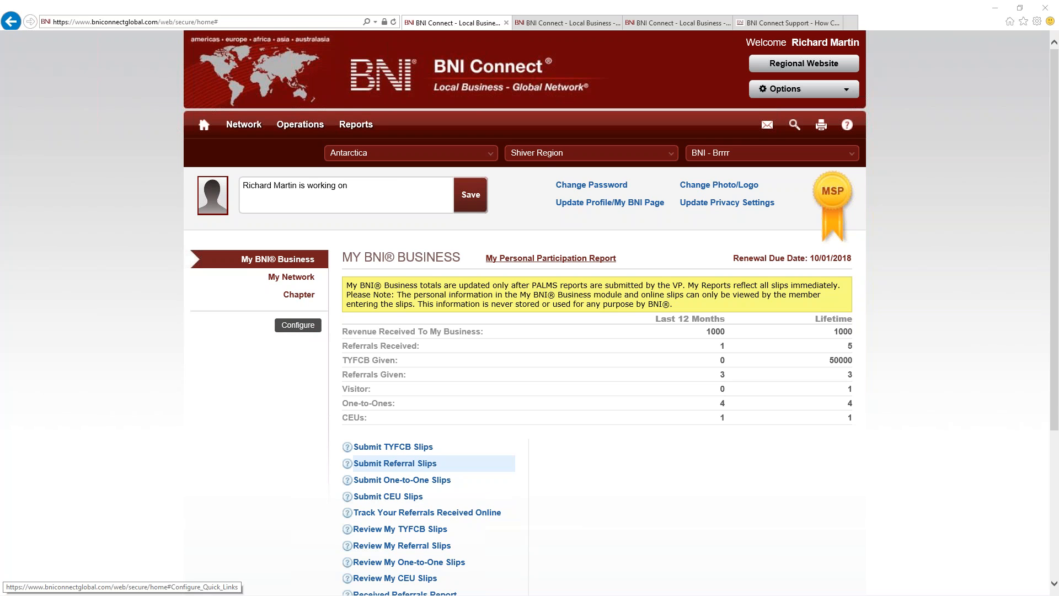
pyautogui.click(1045, 8)
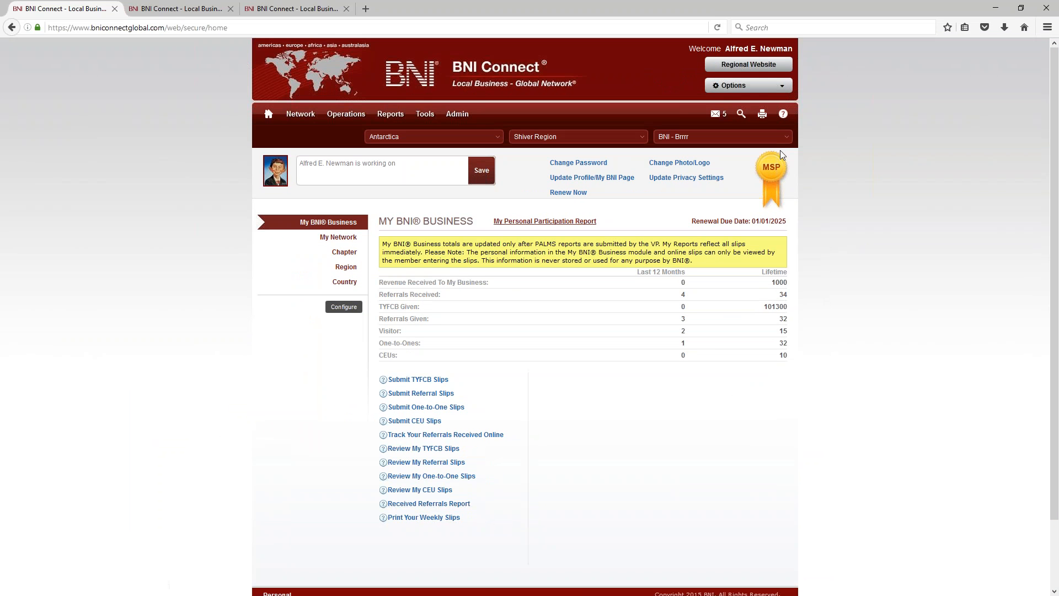
# Step: Zoom the page in and open Operations > Chapter to list the Manage Visitors options
pyautogui.hotkey('ctrl', '+')
pyautogui.hotkey('ctrl', '+')
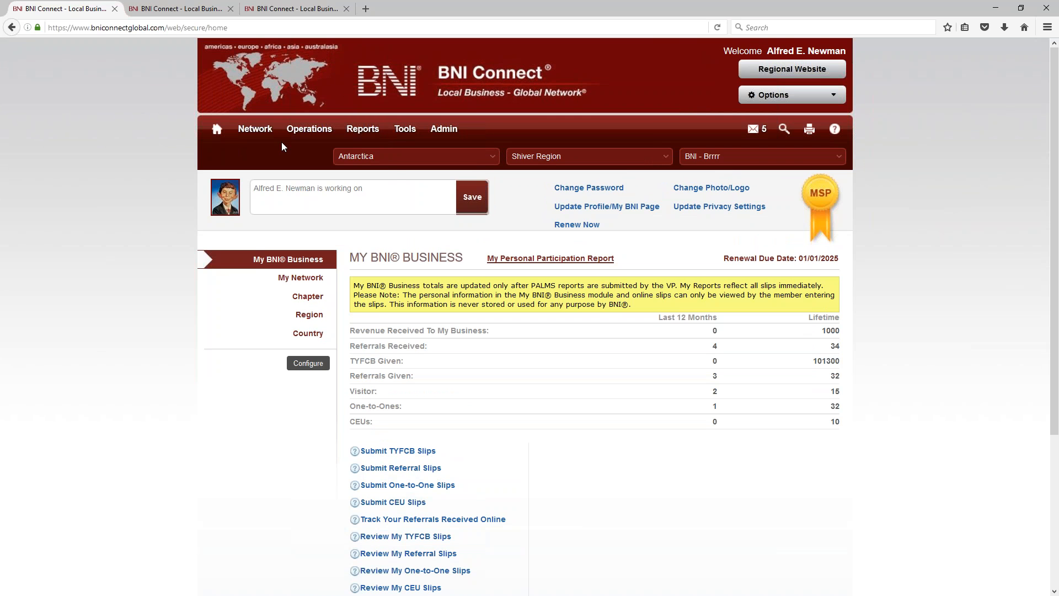
pyautogui.moveTo(309, 130)
pyautogui.click(301, 193)
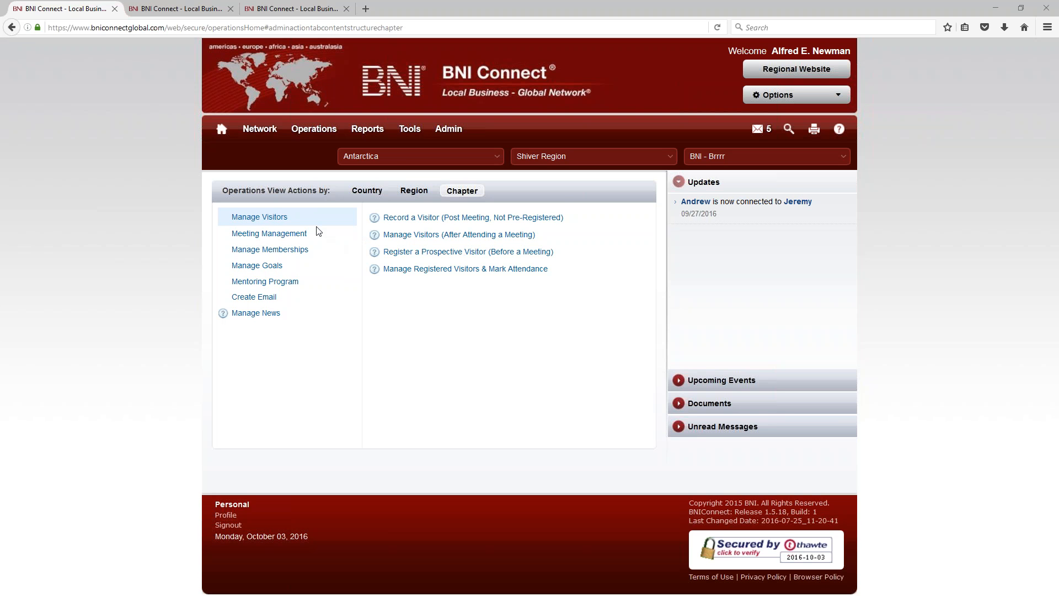
# Step: Show the chapter's Meeting Management options, then its Manage Memberships options
pyautogui.click(262, 236)
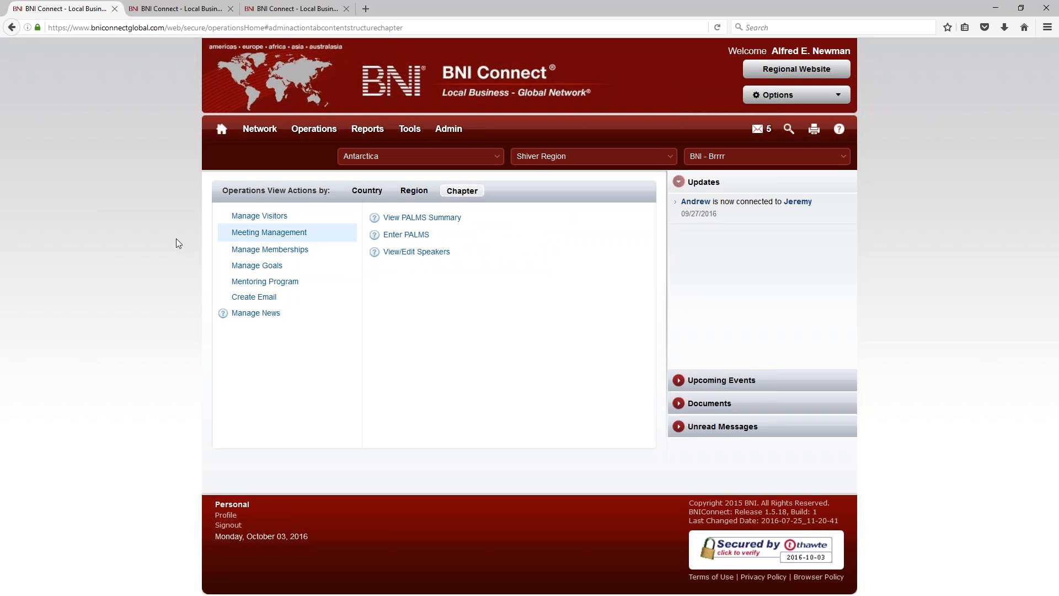
pyautogui.click(268, 248)
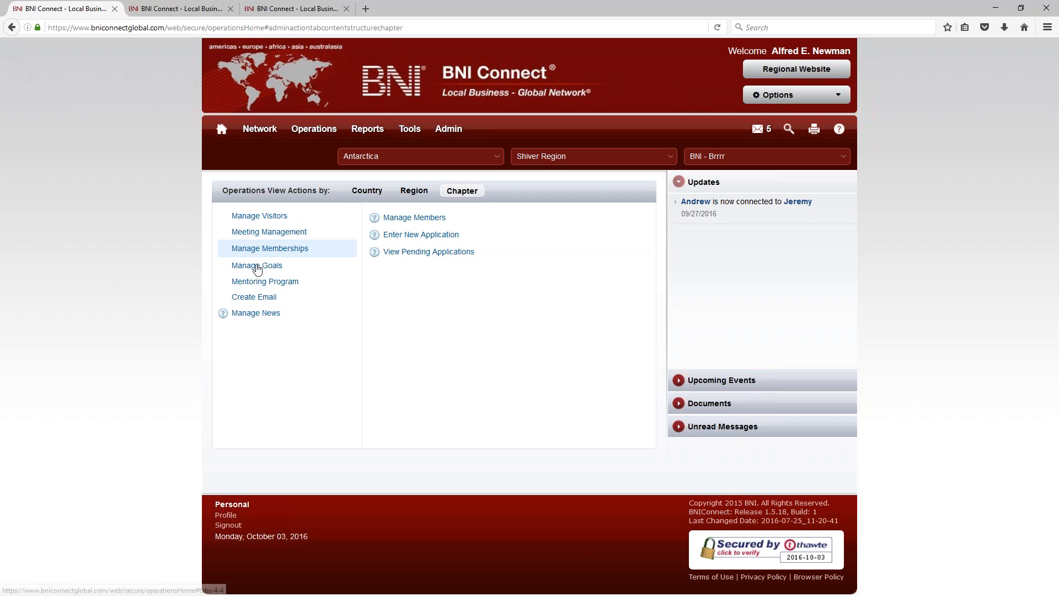
# Step: Show the Manage Goals, Mentoring Program, Create Email and finally Manage News options in turn
pyautogui.click(256, 266)
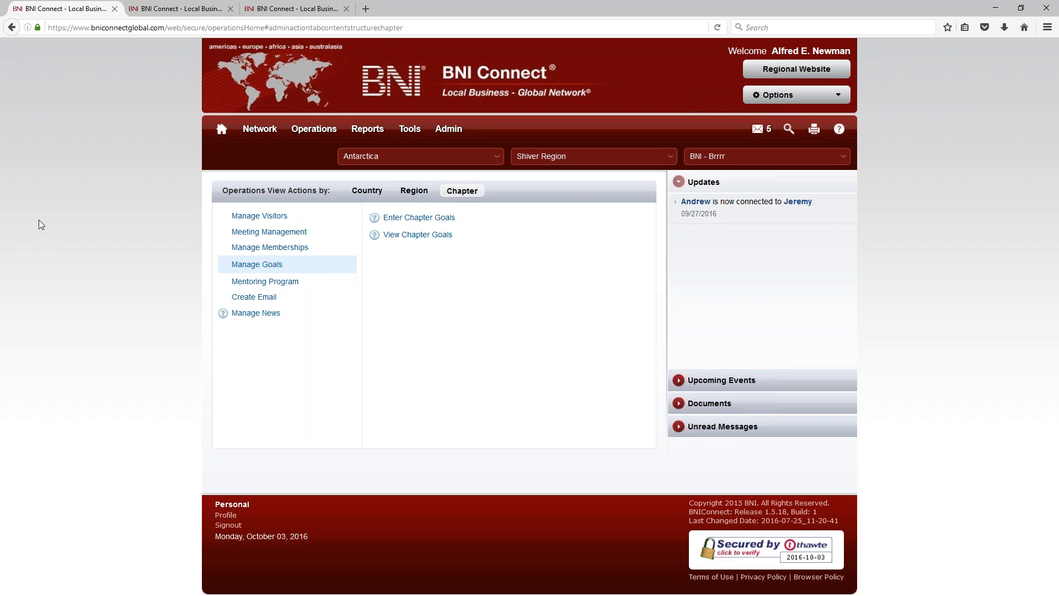
pyautogui.click(237, 281)
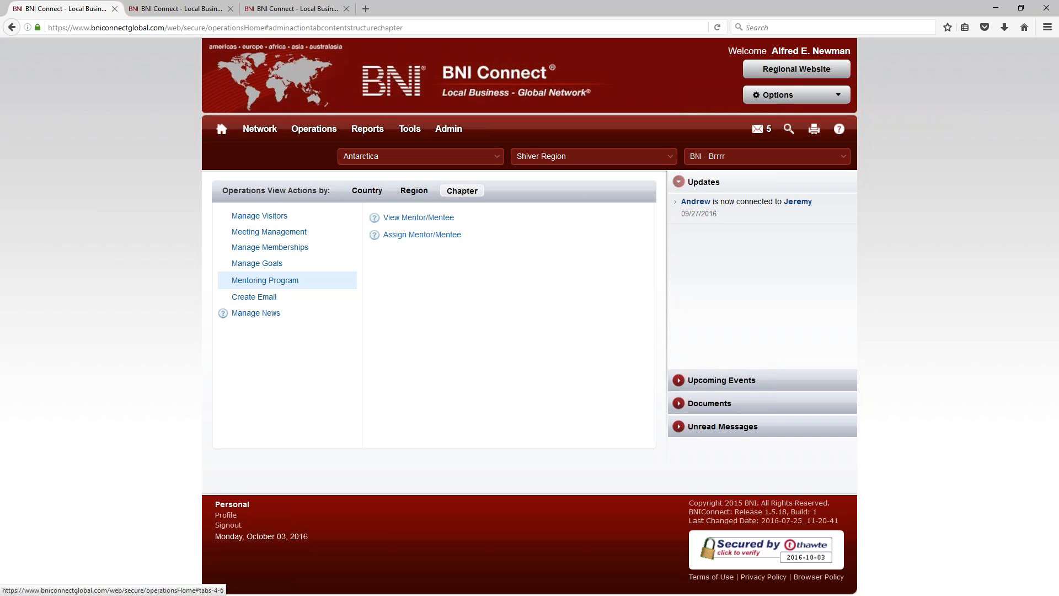
pyautogui.click(237, 298)
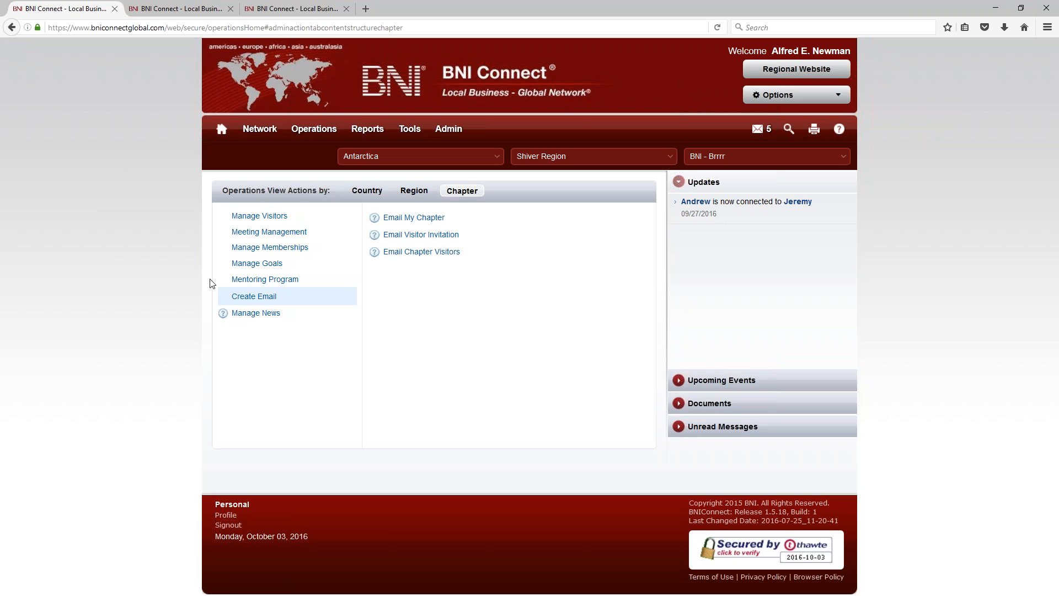
pyautogui.click(253, 315)
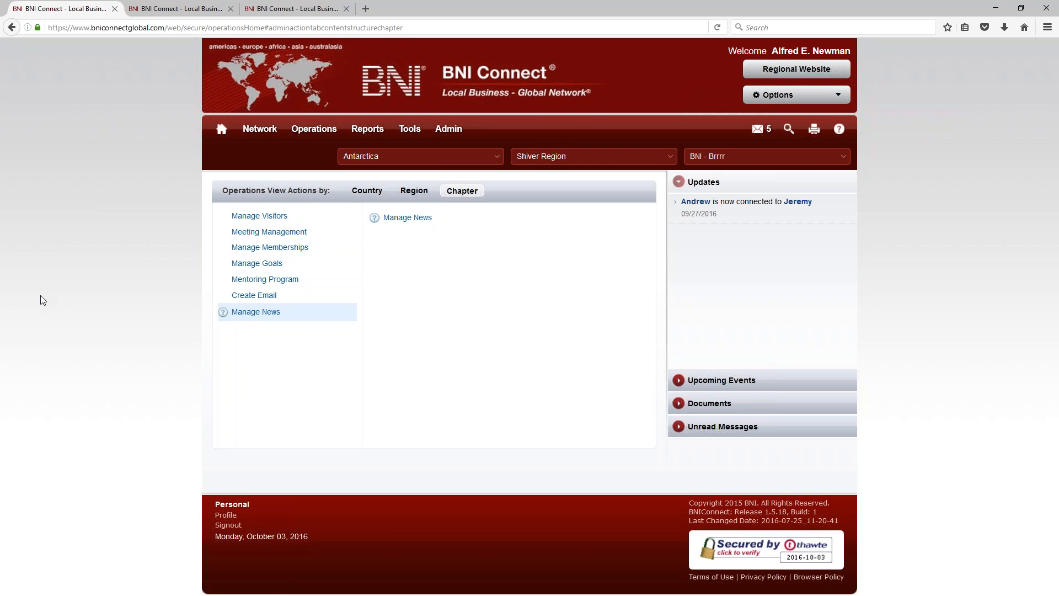
pyautogui.click(224, 313)
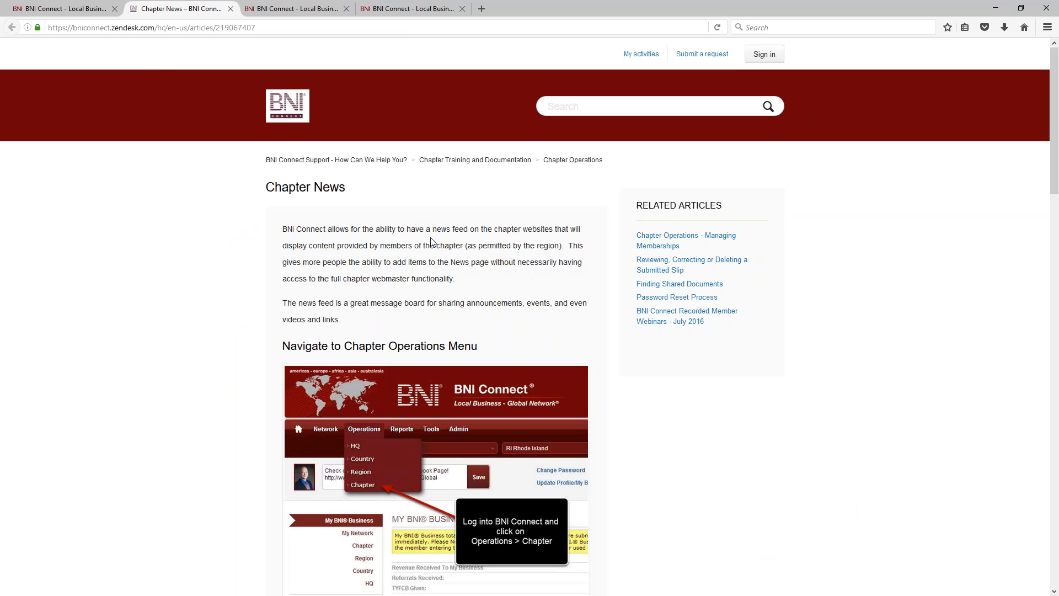
pyautogui.scroll(-5, 179, 184)
pyautogui.scroll(-8, 394, 309)
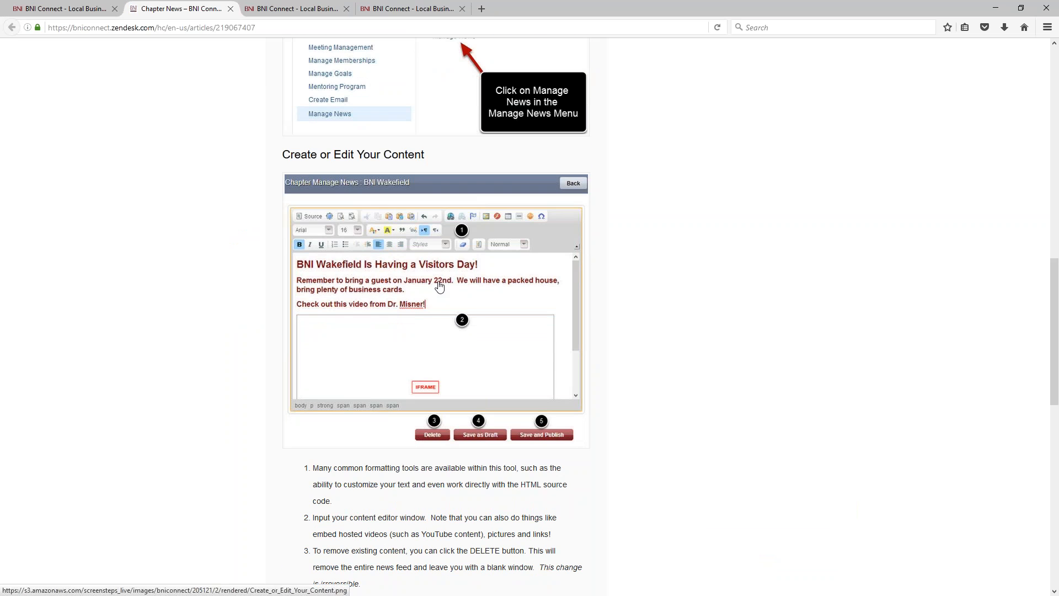
pyautogui.scroll(-3, 439, 292)
pyautogui.scroll(-6, 369, 238)
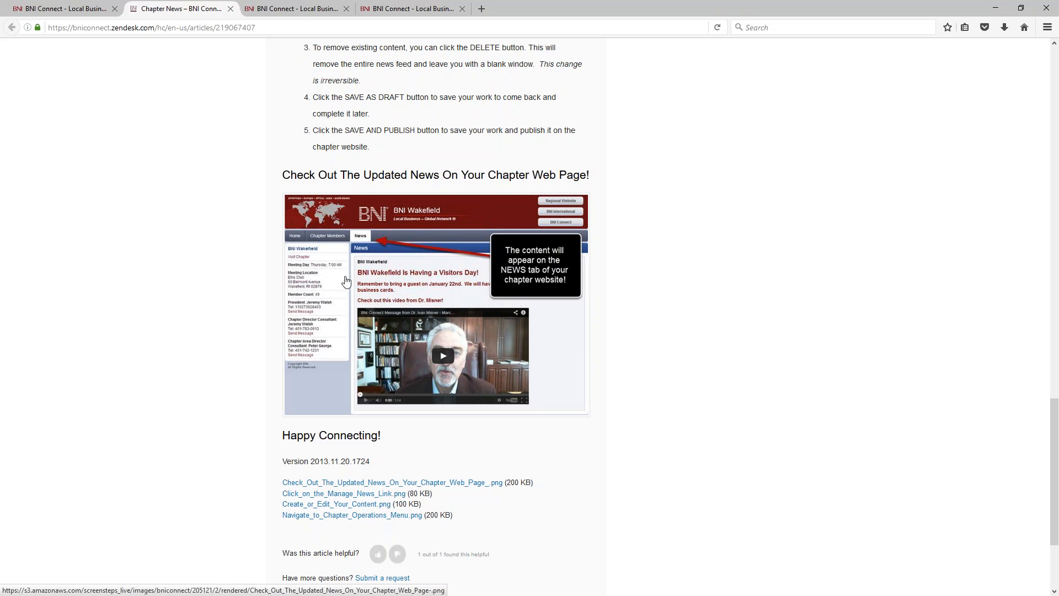
pyautogui.click(230, 9)
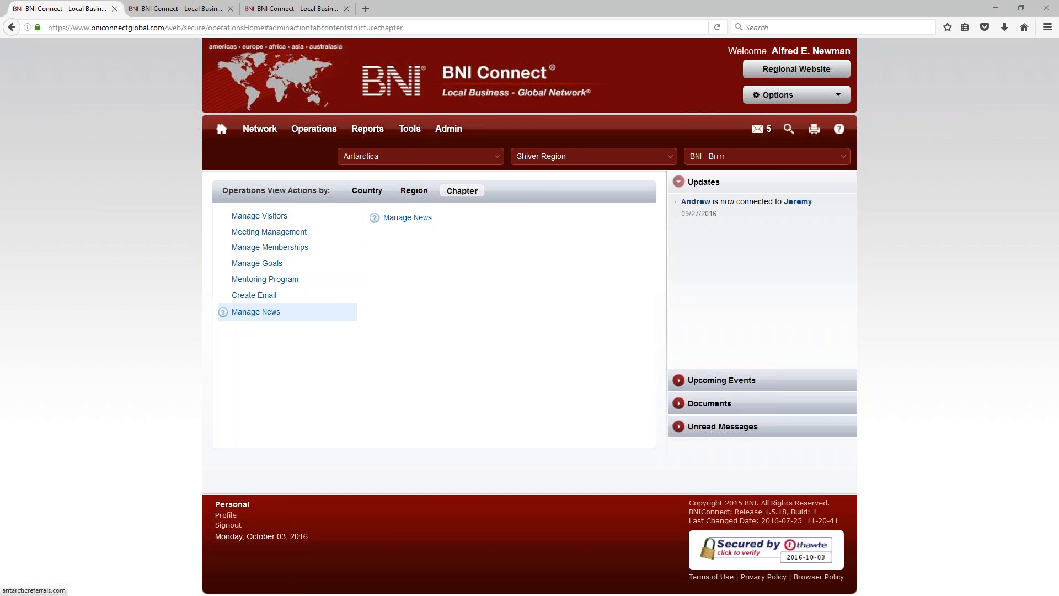
# Step: Check the Admin and Operations menus, then bring up the footer Profile link's context menu
pyautogui.moveTo(448, 132)
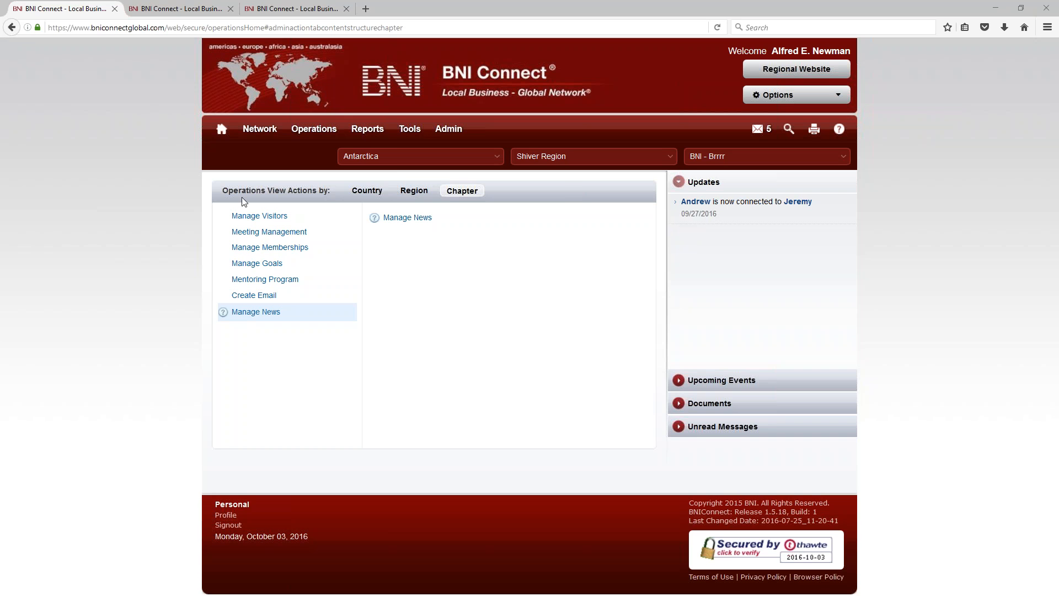
pyautogui.moveTo(305, 135)
pyautogui.rightClick(229, 519)
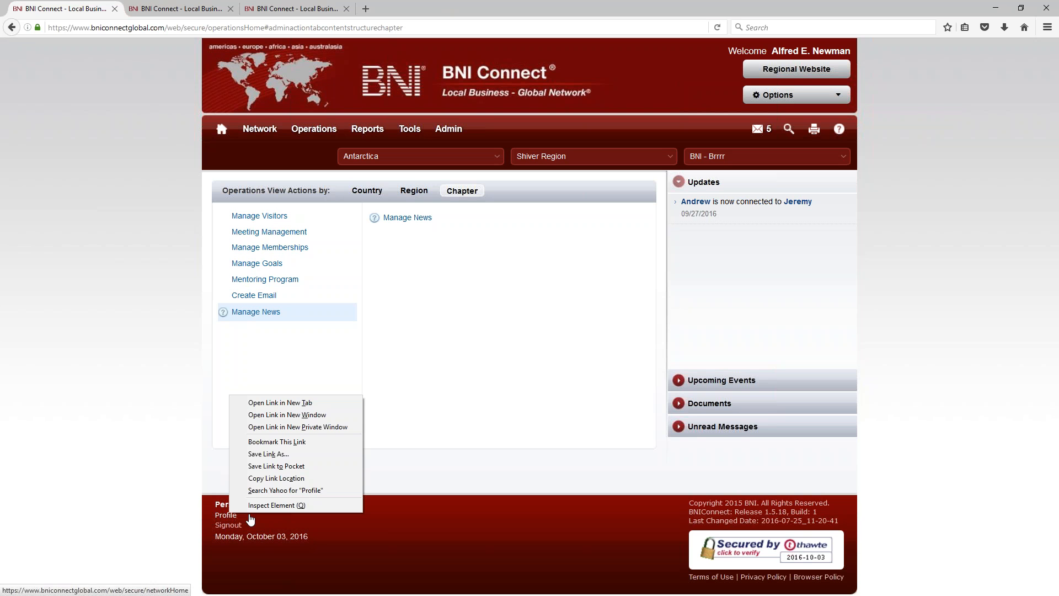
pyautogui.click(294, 402)
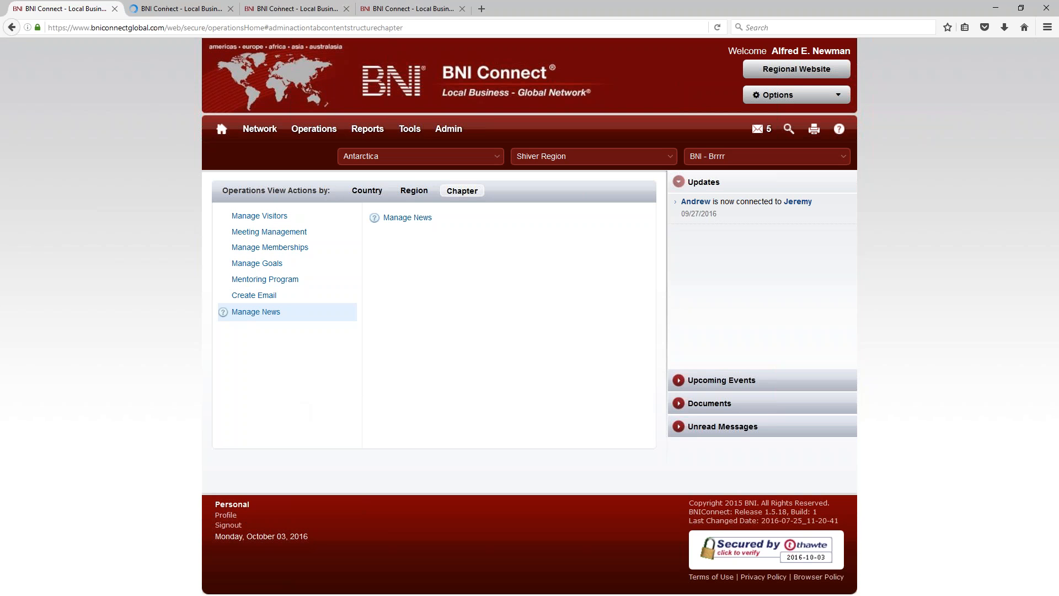
pyautogui.click(176, 9)
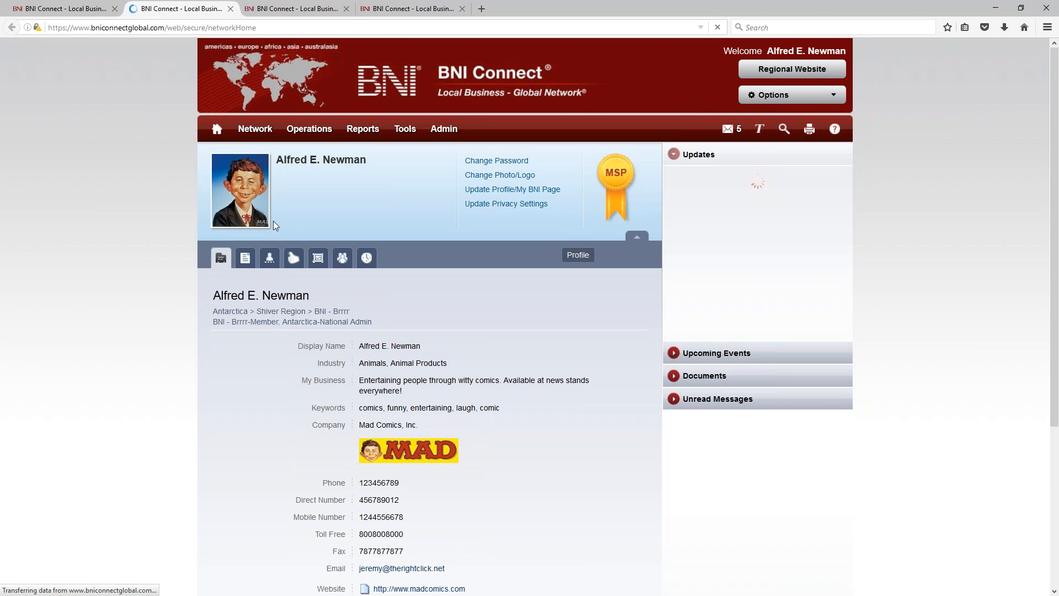
pyautogui.click(320, 203)
pyautogui.moveTo(370, 163); pyautogui.dragTo(274, 161)
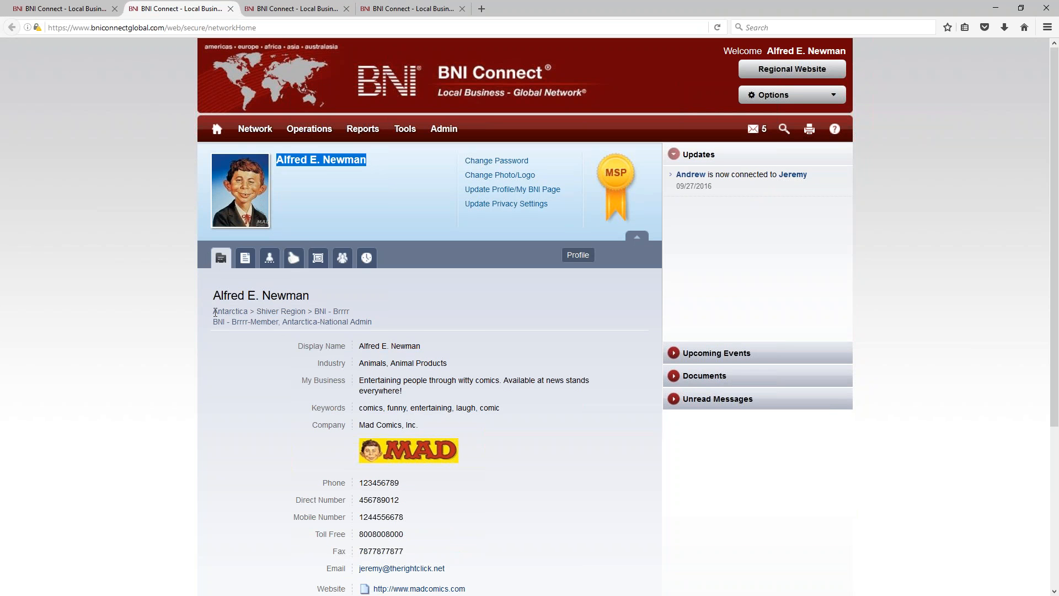
pyautogui.moveTo(235, 322); pyautogui.dragTo(372, 322)
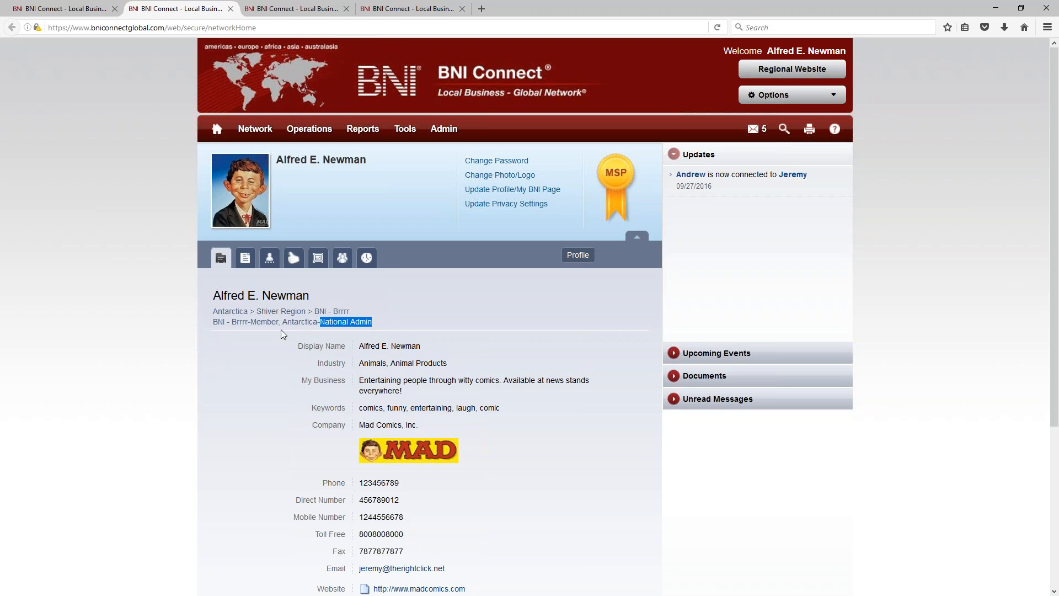
pyautogui.click(346, 313)
pyautogui.moveTo(296, 325); pyautogui.dragTo(355, 324)
pyautogui.click(358, 323)
pyautogui.click(231, 9)
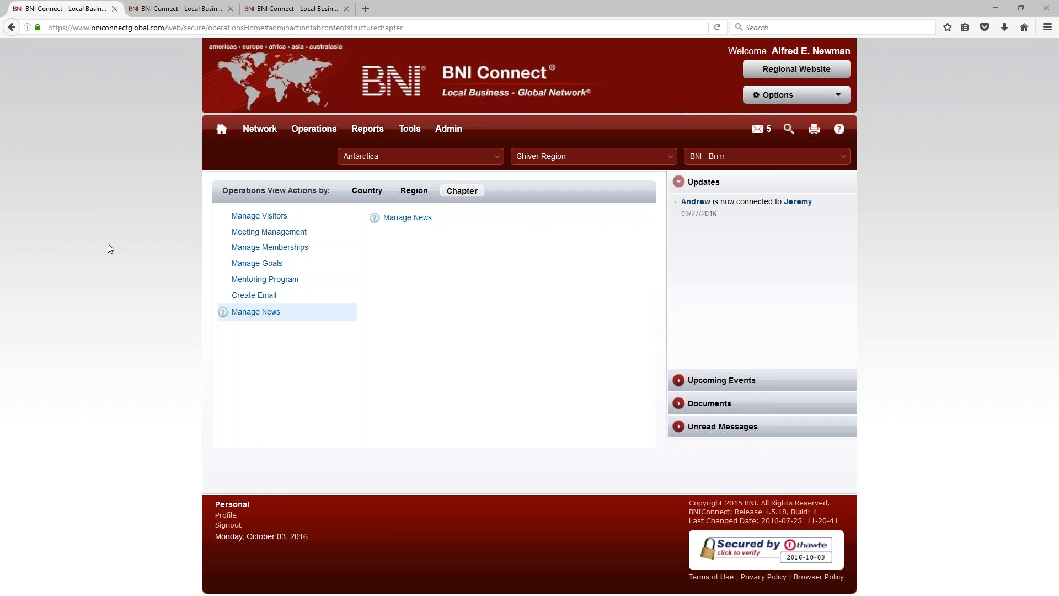
# Step: Under Create Email, open Email My Chapter to list every member's e-mail address
pyautogui.click(246, 297)
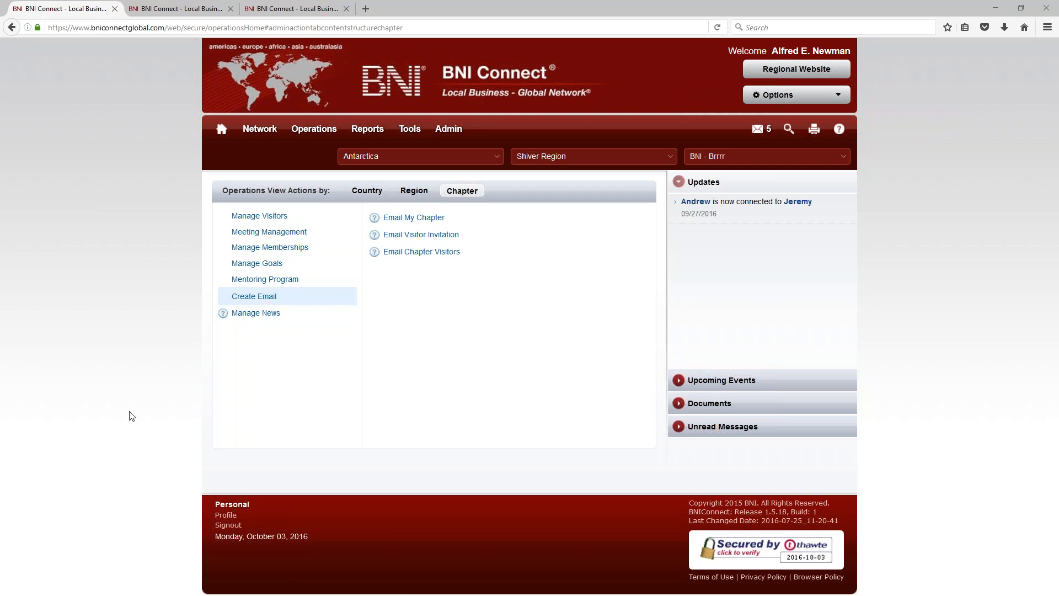
pyautogui.click(408, 218)
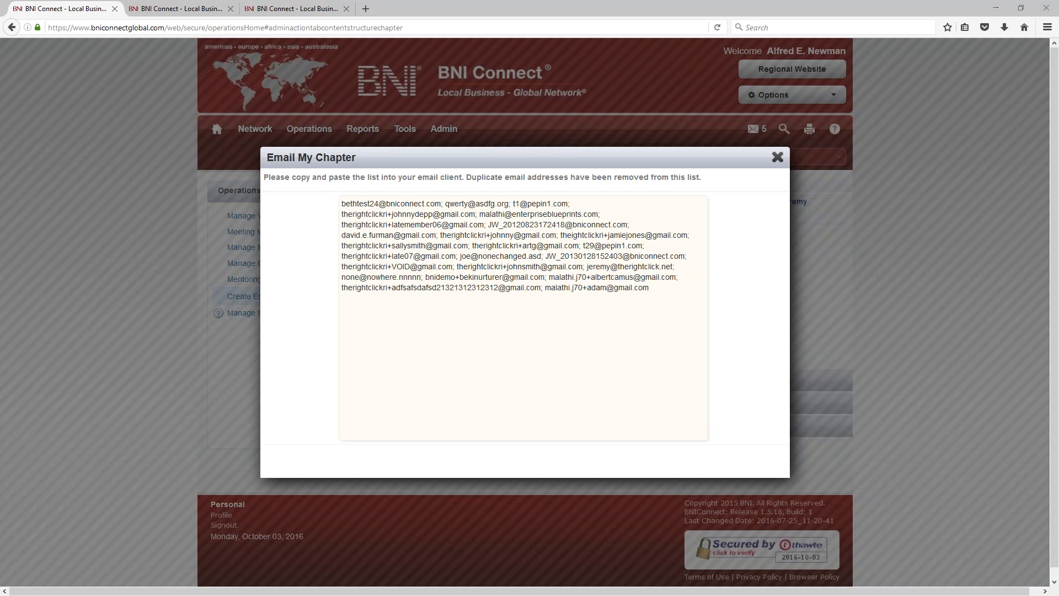
# Step: Copy the full chapter e-mail list into the Bcc field of a new Outlook message
pyautogui.moveTo(0, 146); pyautogui.dragTo(0, 81)
pyautogui.click(669, 286)
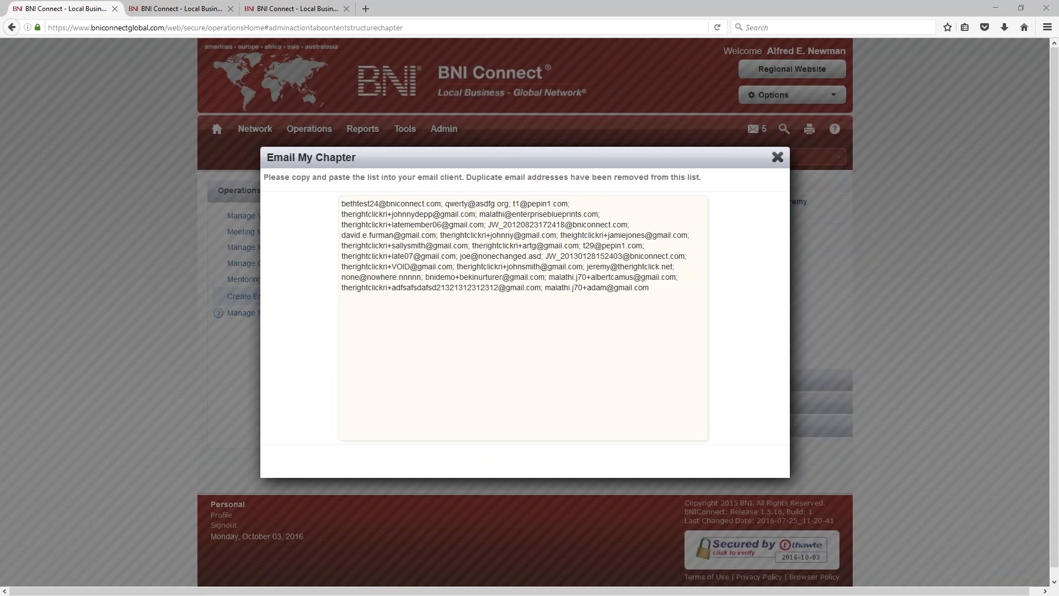
pyautogui.moveTo(0, 77); pyautogui.dragTo(296, 75)
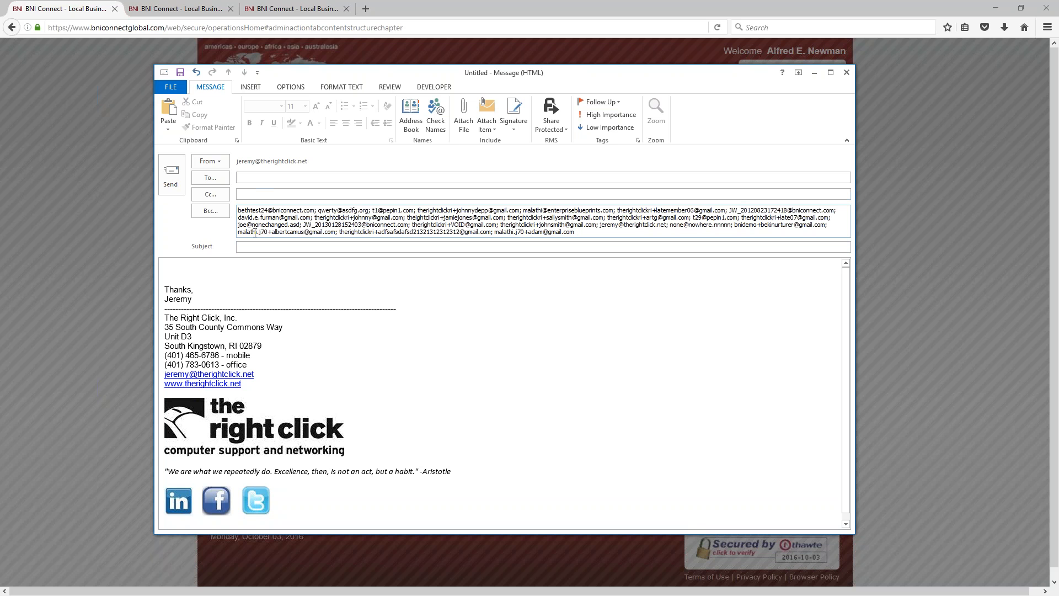
# Step: Close the untitled Outlook draft, choosing No to saving changes
pyautogui.click(846, 72)
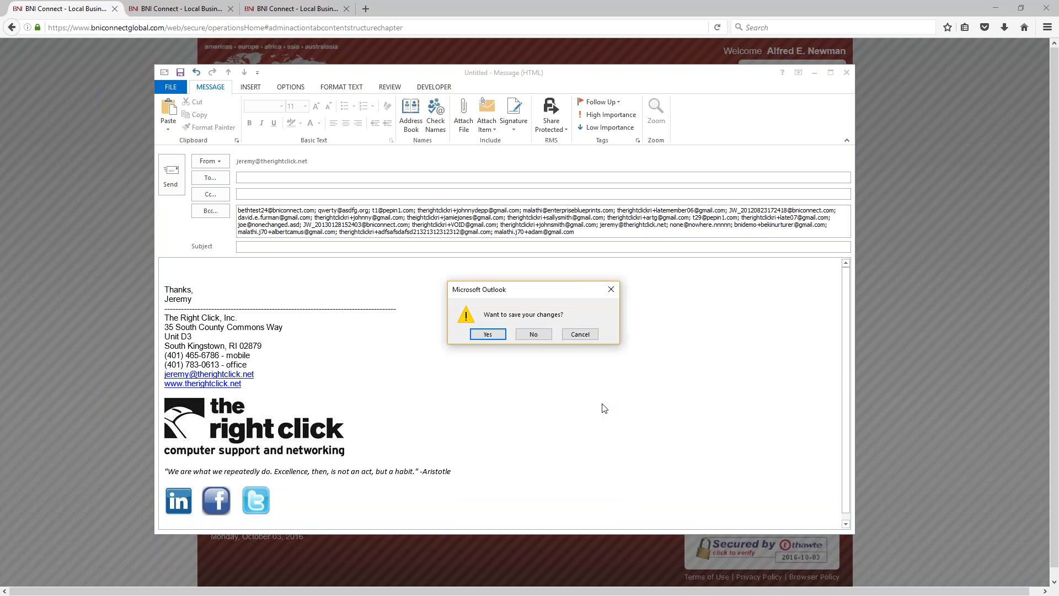
pyautogui.click(534, 335)
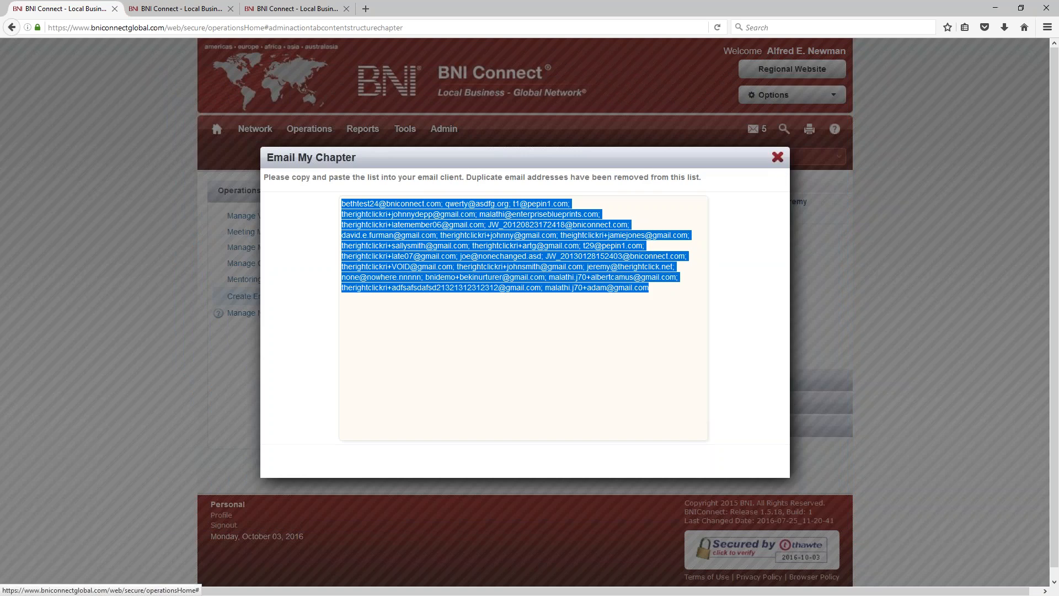
# Step: Close the Email My Chapter window to return to the Create Email actions
pyautogui.click(778, 158)
pyautogui.moveTo(767, 133)
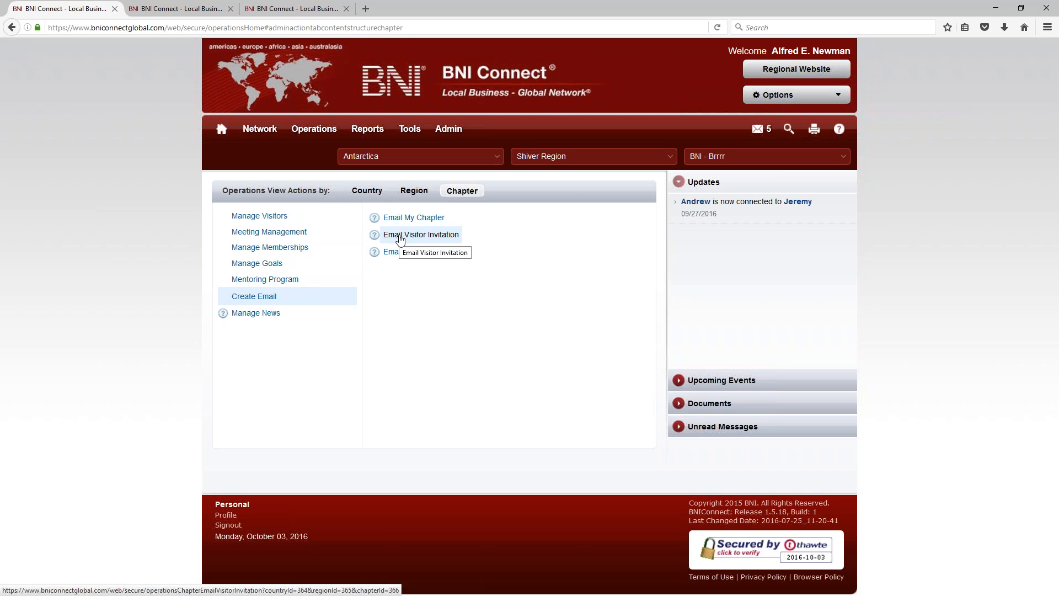
# Step: Open the Email Visitor Invitation form under Create Email
pyautogui.click(422, 238)
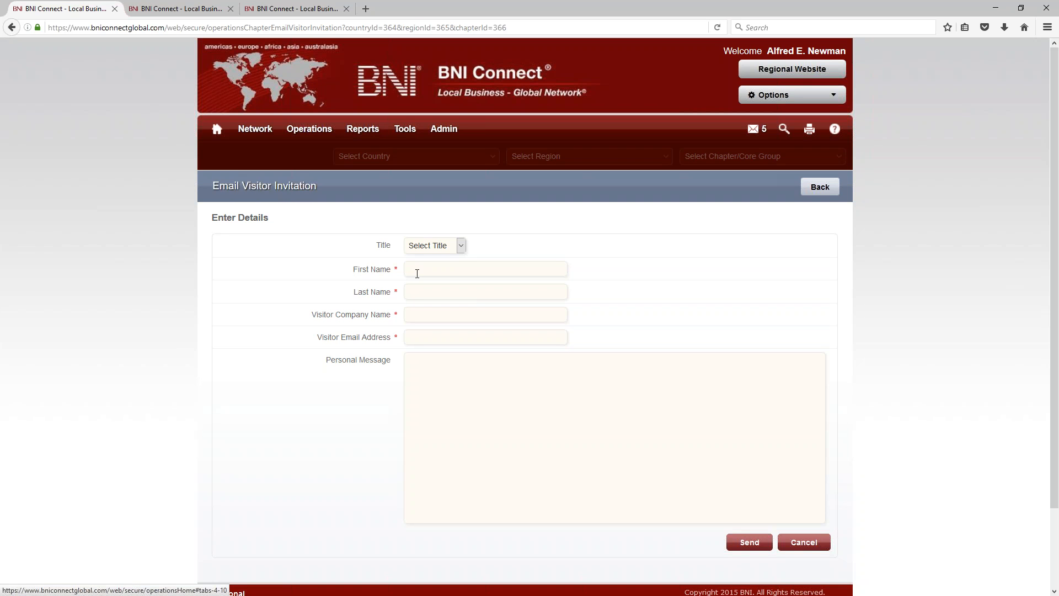
# Step: Enter the visitor's first and last name, company 'Winter Wonderlands' and e-mail address
pyautogui.write('John')
pyautogui.hotkey('shift', 'Tab')
pyautogui.write('Jon')
pyautogui.press('Tab')
pyautogui.write('Snot')
pyautogui.press('BackSpace')
pyautogui.write('w')
pyautogui.press('Tab')
pyautogui.write('Winter')
pyautogui.write(' Wonderlands')
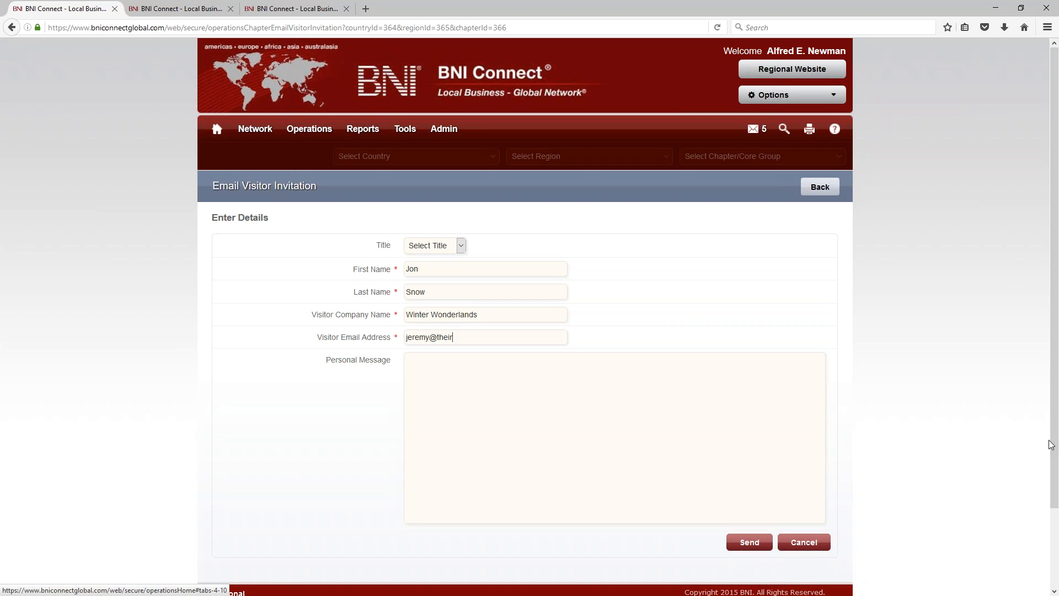
# Step: Add the 'Great meeting you… please be sure to RSVP!' message, send it, and go back
pyautogui.write('Great meeting yo')
pyautogui.write('u at the networking')
pyautogui.write(' event.  I w')
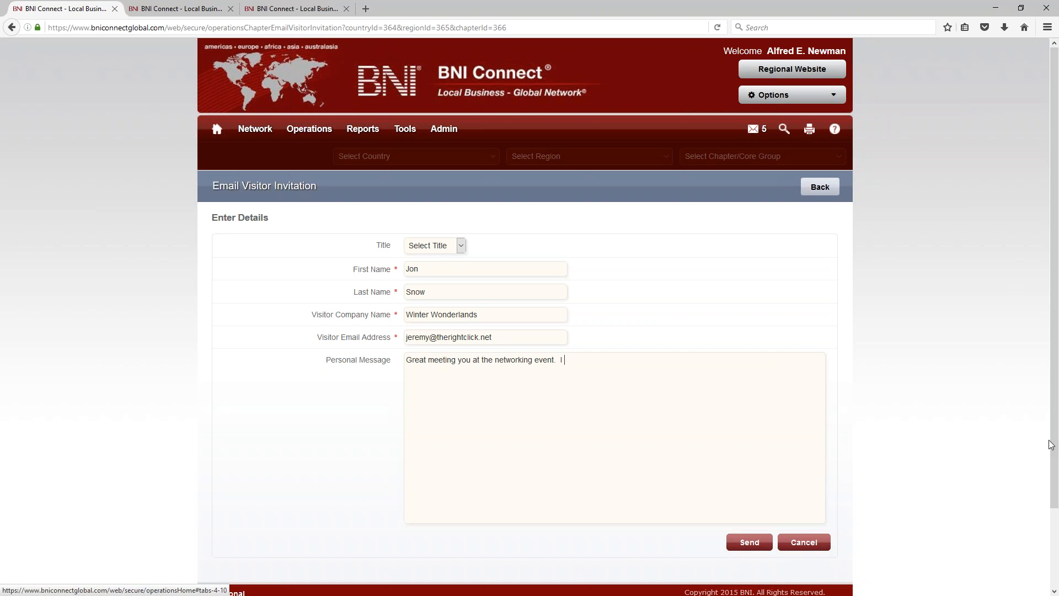
pyautogui.press('BackSpace')
pyautogui.write('Here is the invite I promised, please be sure to RSVP!')
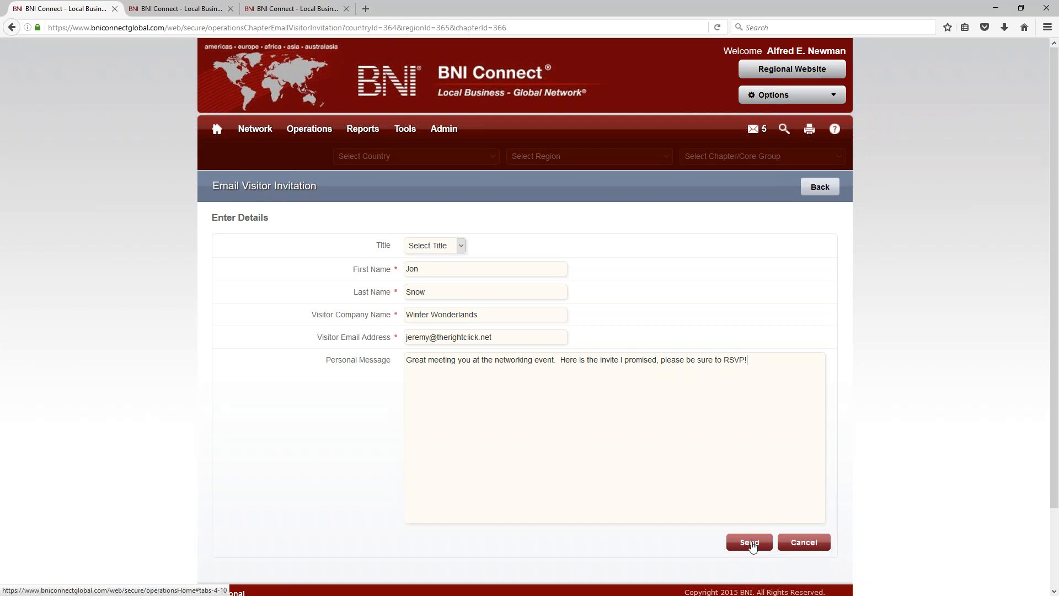
pyautogui.click(751, 542)
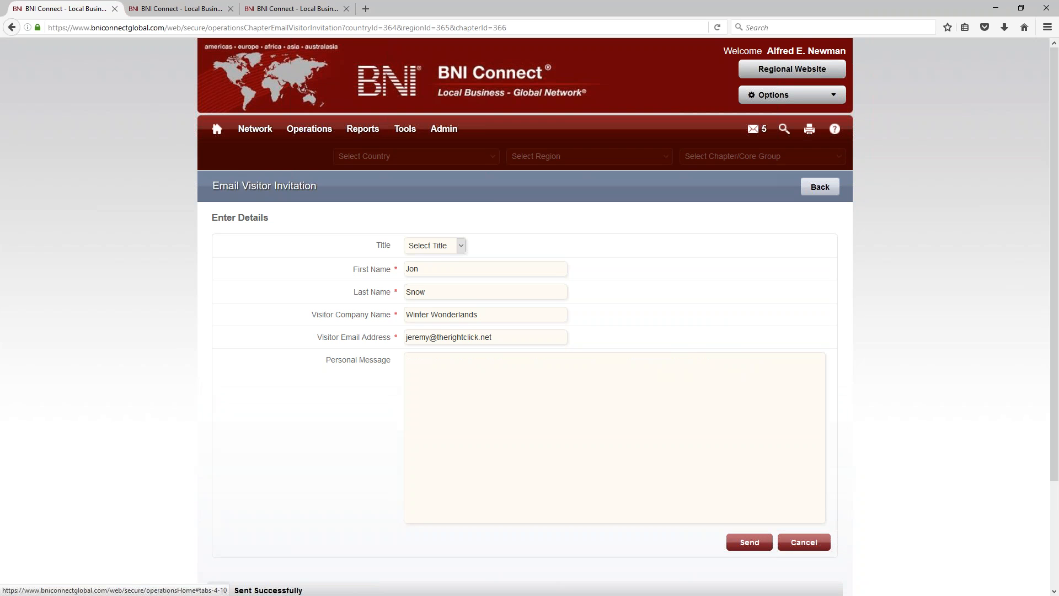
pyautogui.click(821, 187)
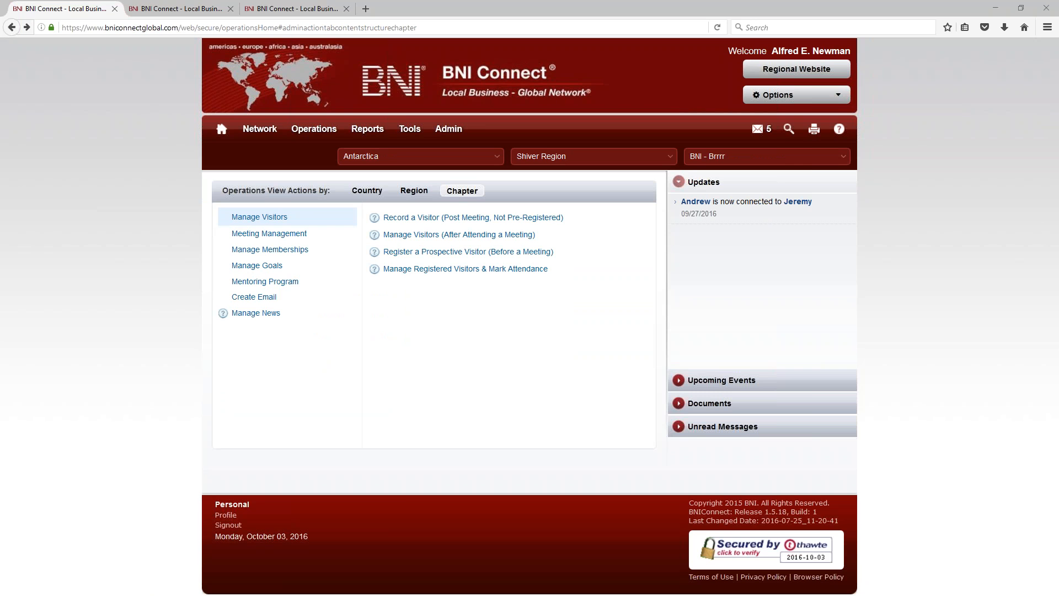
# Step: Bring the received invitation e-mail into view, scroll through it and select the personal message
pyautogui.moveTo(0, 93); pyautogui.dragTo(464, 67)
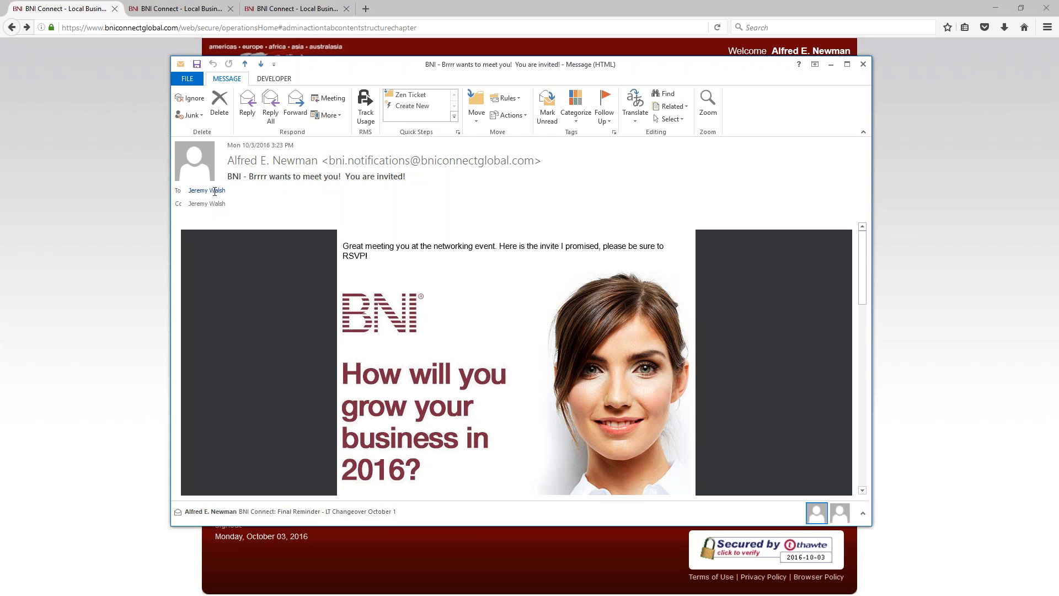
pyautogui.moveTo(214, 202)
pyautogui.scroll(-2, 457, 332)
pyautogui.scroll(-3, 458, 335)
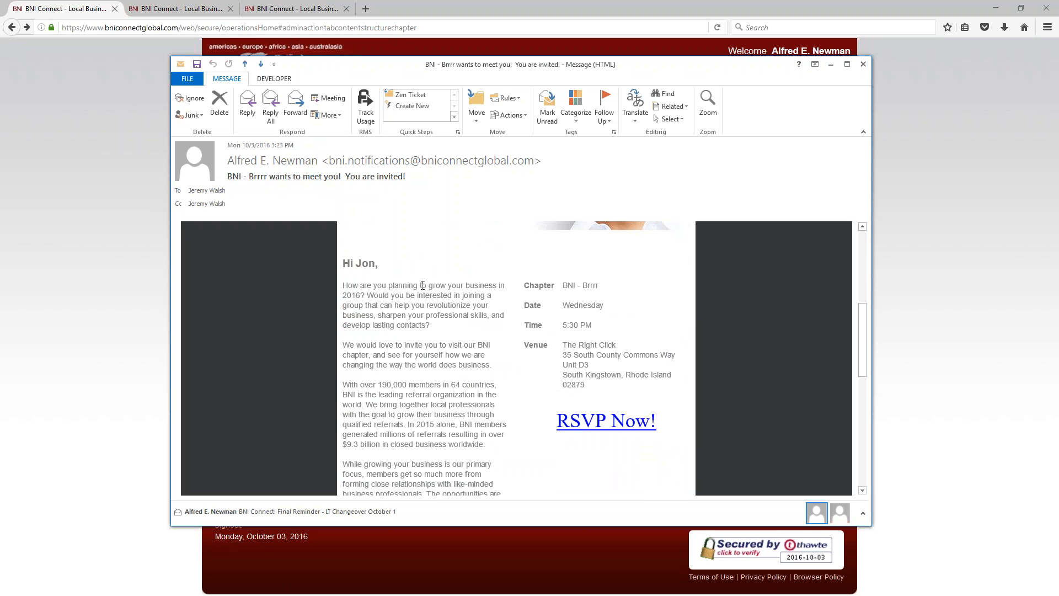
pyautogui.scroll(3, 441, 270)
pyautogui.scroll(-1, 525, 283)
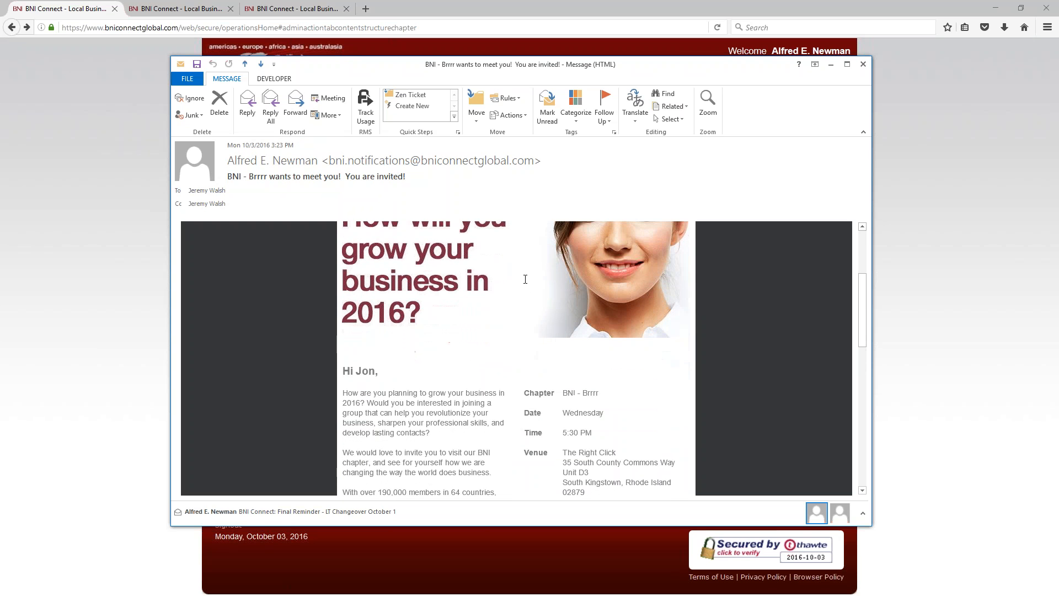
pyautogui.scroll(4, 525, 283)
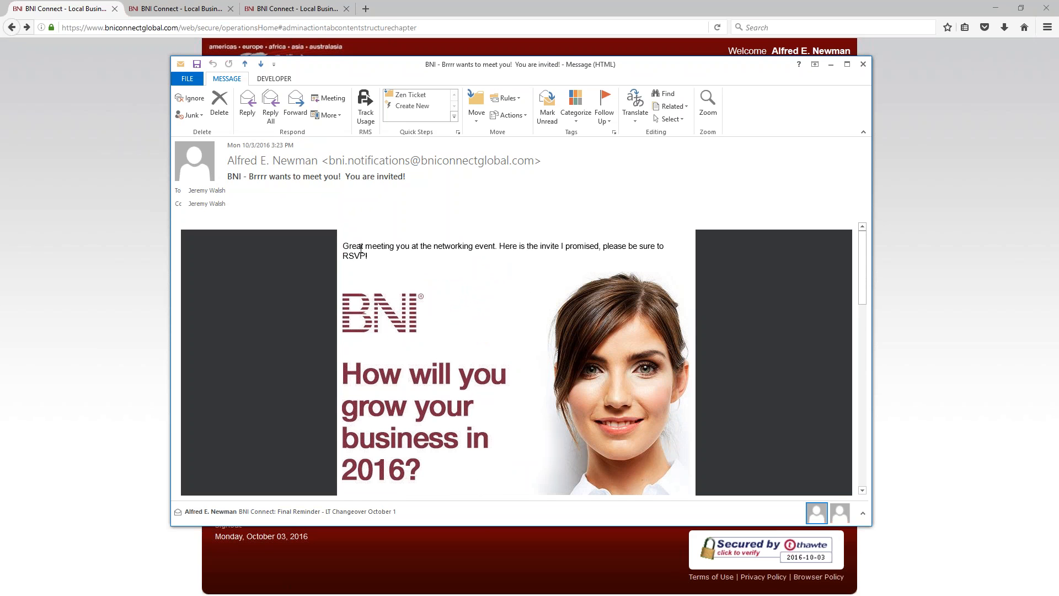
pyautogui.moveTo(344, 246); pyautogui.dragTo(379, 256)
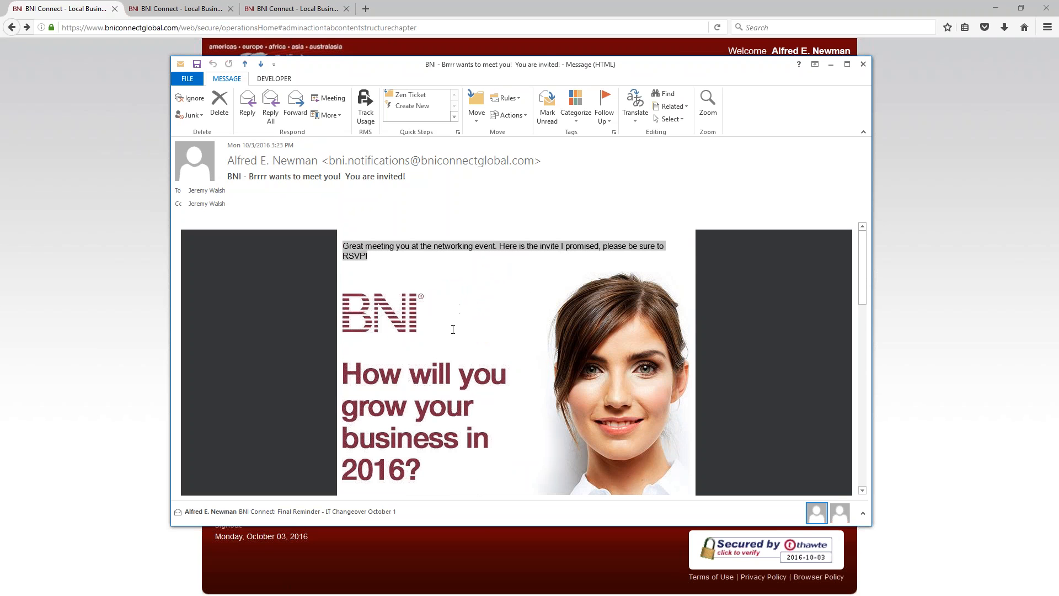
# Step: Follow the invitation's RSVP Now! link and return to the BNI Connect browser window
pyautogui.scroll(-5, 453, 330)
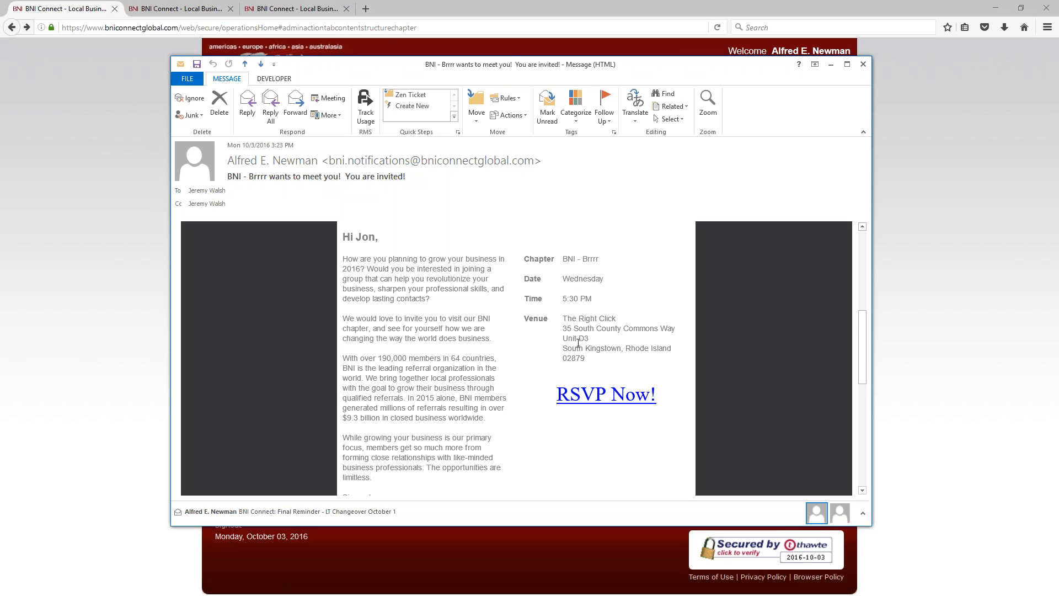
pyautogui.scroll(-3, 610, 342)
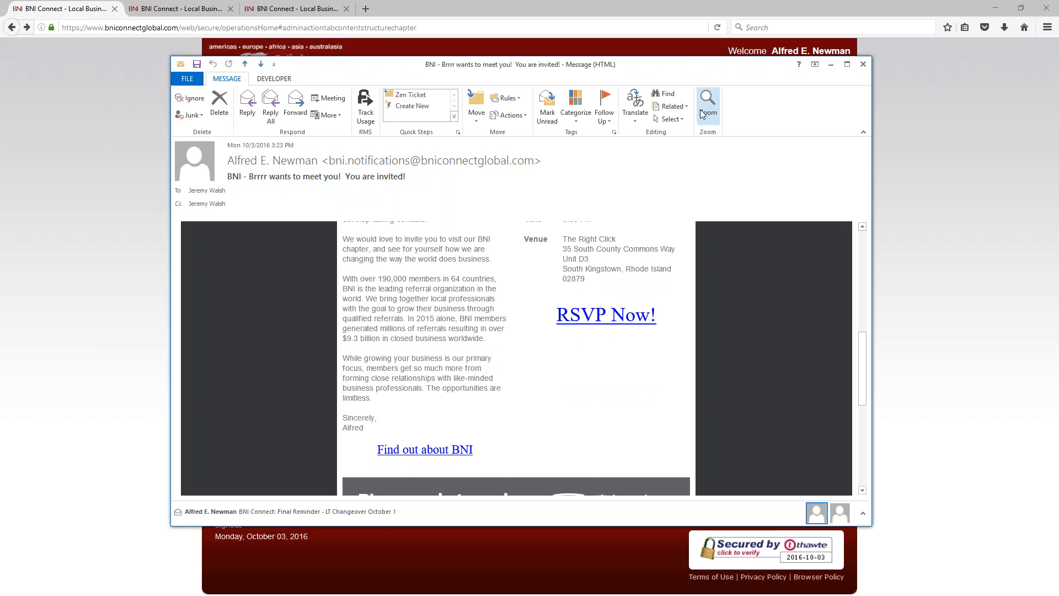
pyautogui.click(597, 326)
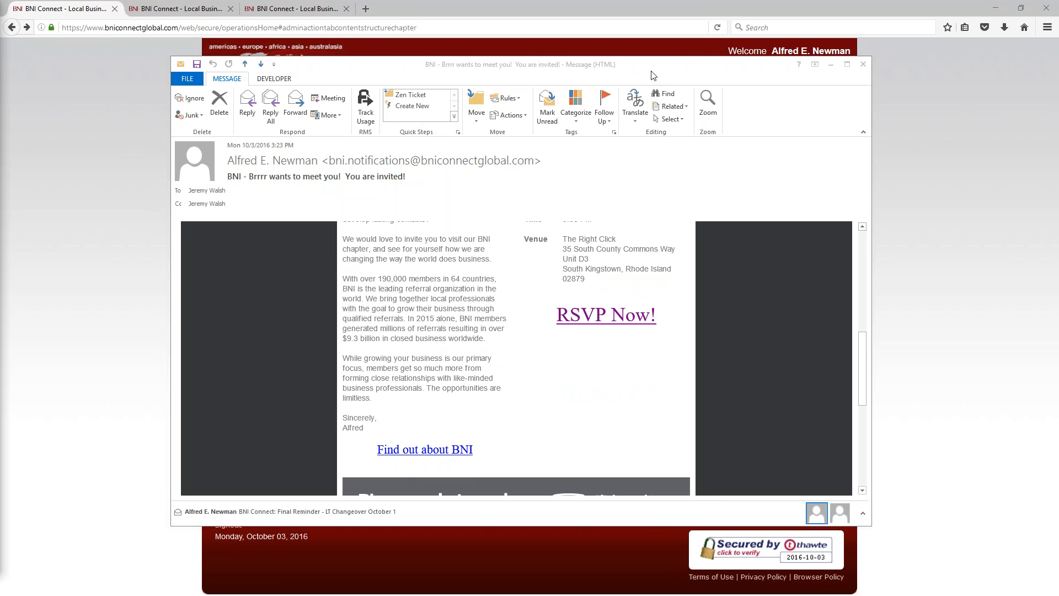
pyautogui.click(647, 47)
# Step: Load the copied visitorRegistration URL in the second browser tab
pyautogui.click(216, 13)
pyautogui.click(236, 26)
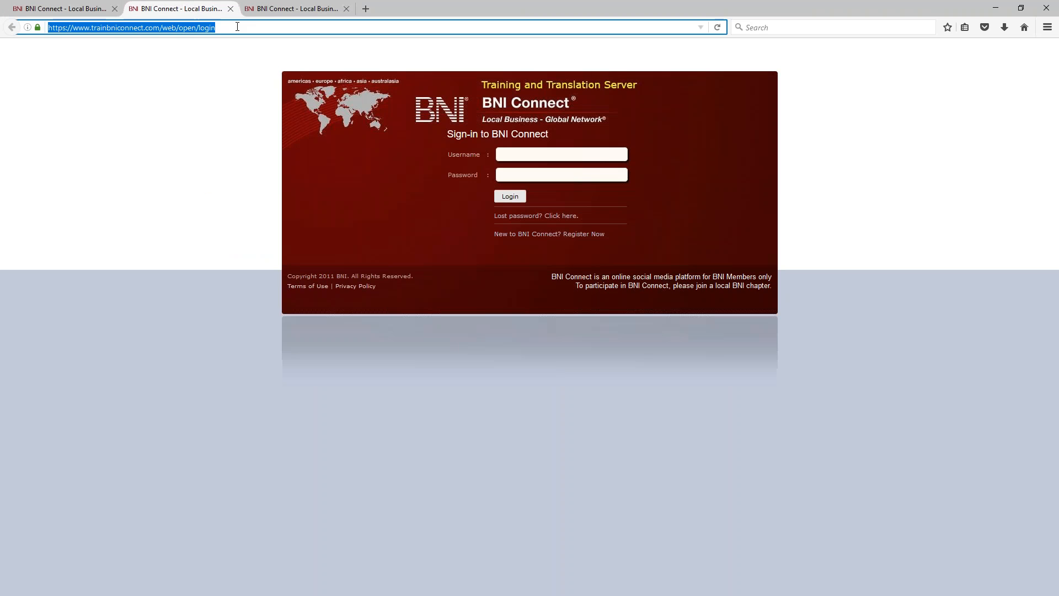
pyautogui.write('https://www.bniconnectglobal.com/web/open/visitorRegistration?chapterId=366')
pyautogui.press('Return')
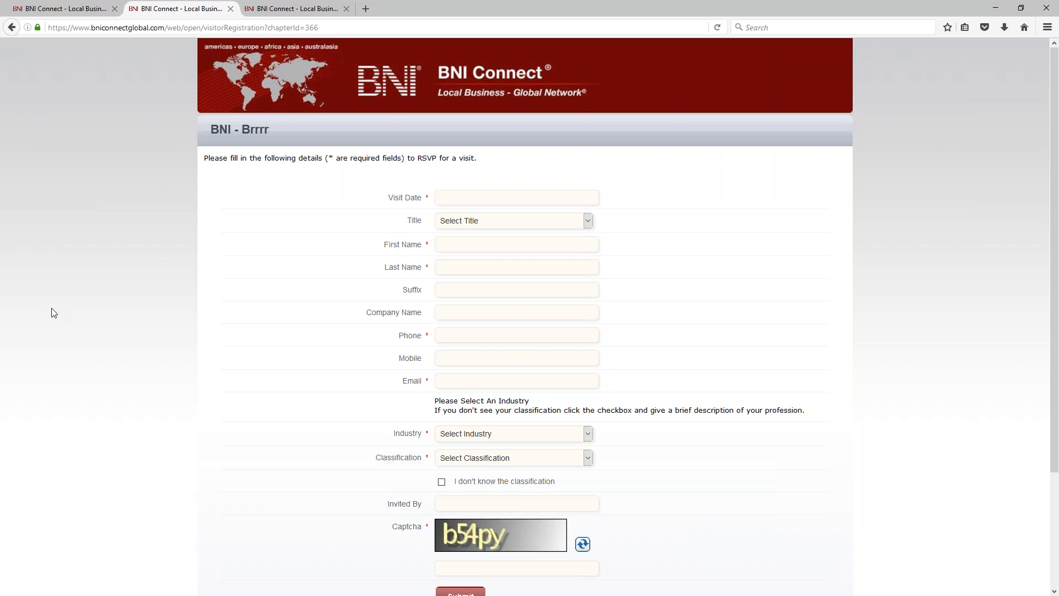
# Step: Set the visit date to 10/05/2016 and enter the visitor's first name, last name and company
pyautogui.click(499, 202)
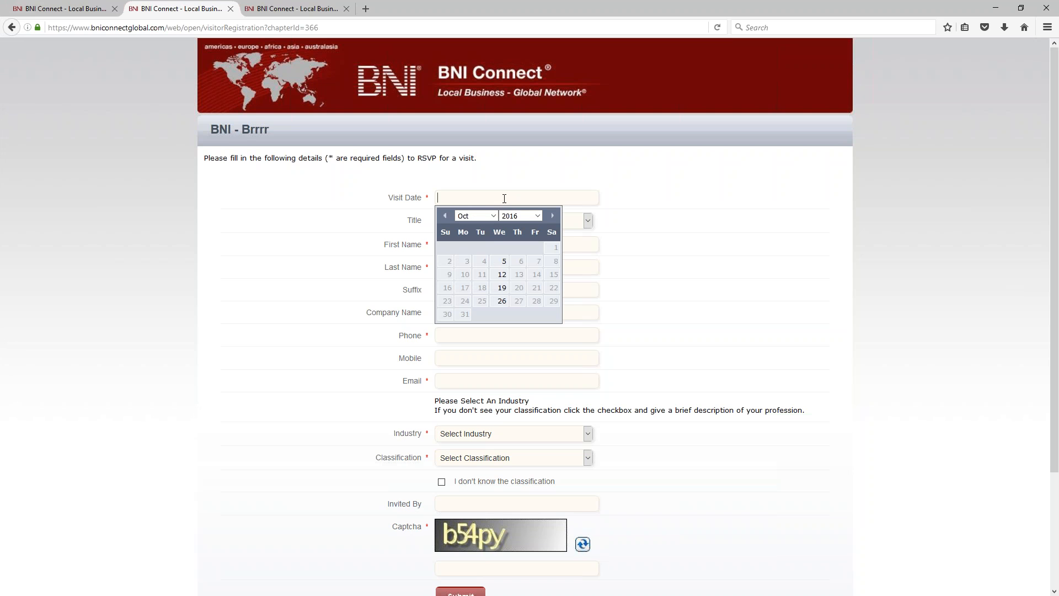
pyautogui.click(503, 262)
pyautogui.click(480, 246)
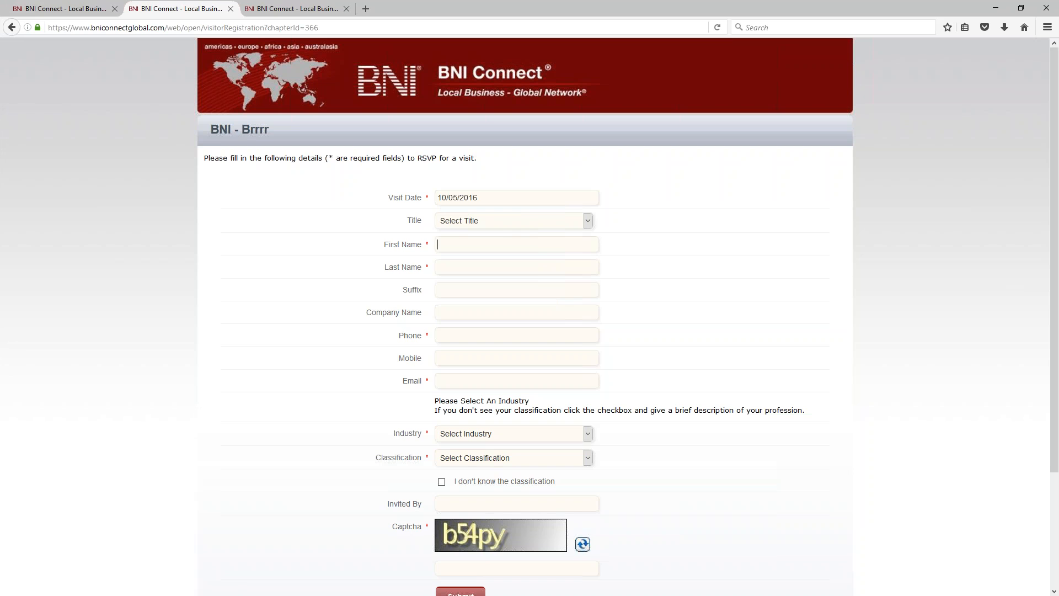
pyautogui.write('Jon')
pyautogui.press('Tab')
pyautogui.write('Snow')
pyautogui.press('Tab')
pyautogui.write('Winter Wondersland')
# Step: Correct the company to Winter Wonderland, add the visitor's phone and e-mail, and choose Advertising, Advertising Agency
pyautogui.press('BackSpace')
pyautogui.press('BackSpace')
pyautogui.press('BackSpace')
pyautogui.press('BackSpace')
pyautogui.press('BackSpace')
pyautogui.write('land')
pyautogui.press('Tab')
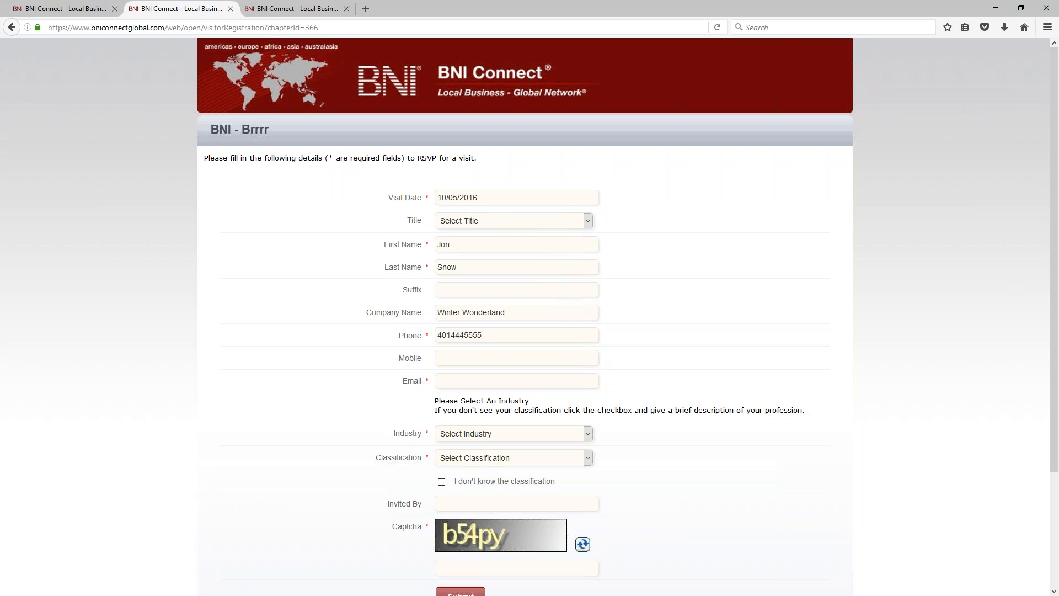
pyautogui.press('Tab')
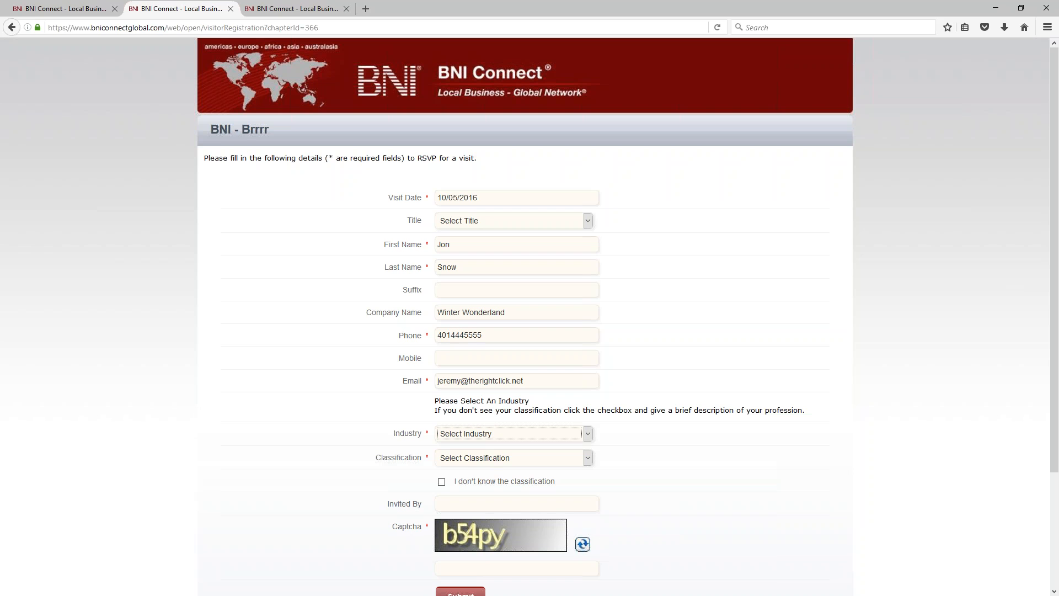
pyautogui.write('ad')
pyautogui.press('Tab')
pyautogui.write('a')
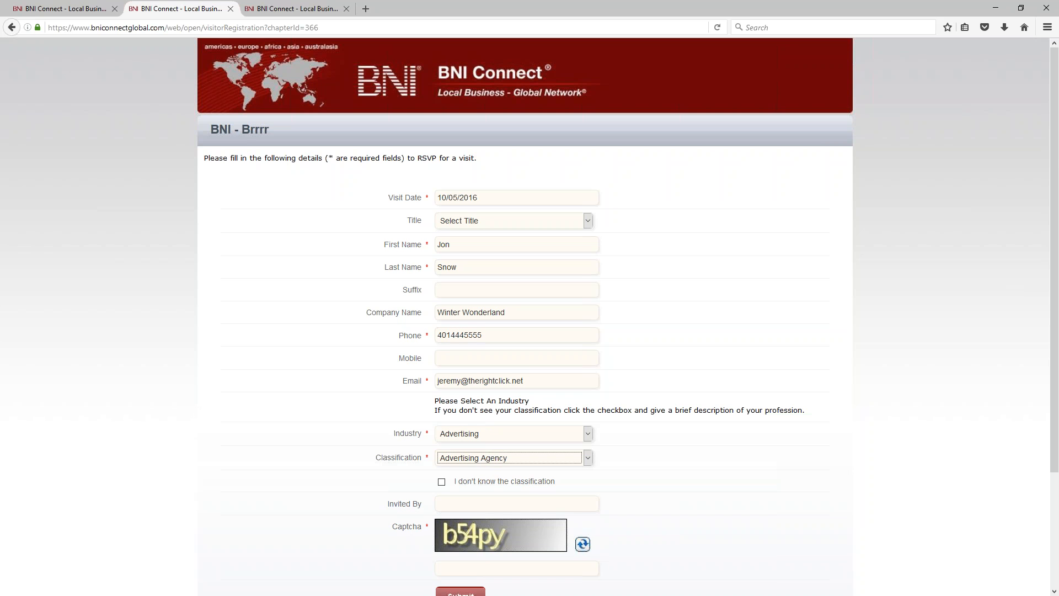
pyautogui.scroll(-5, 485, 522)
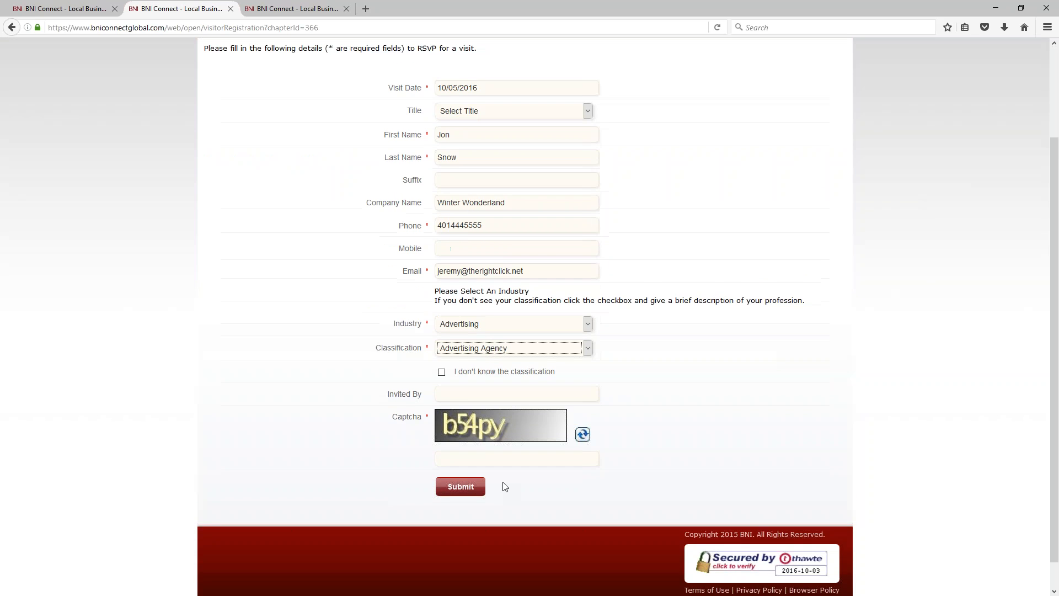
# Step: Enter the inviting member and the captcha code, submit the registration, and close both extra tabs
pyautogui.click(466, 363)
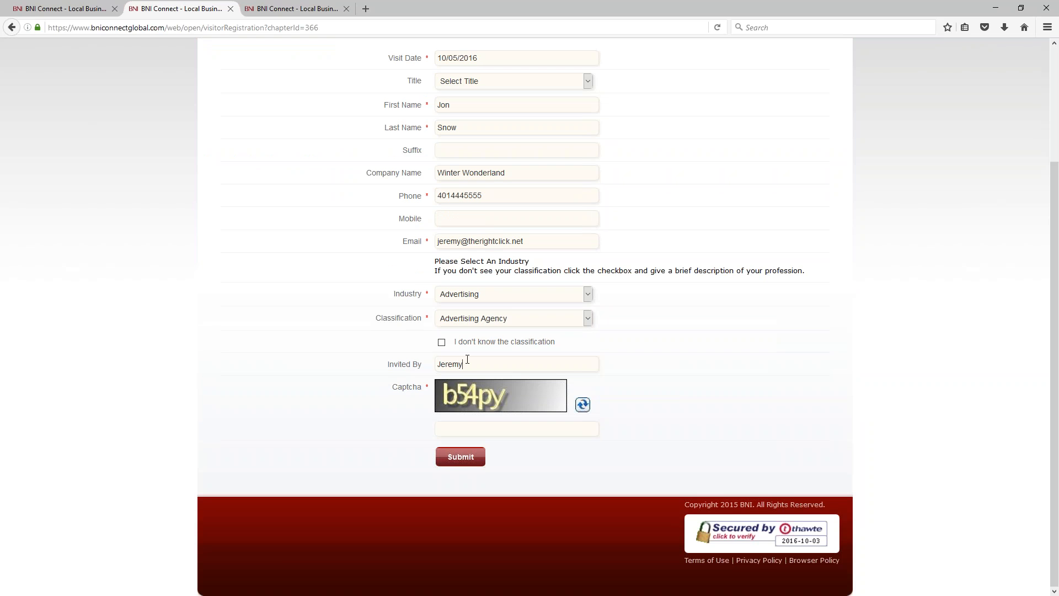
pyautogui.press('Tab')
pyautogui.write('b54py')
pyautogui.click(457, 457)
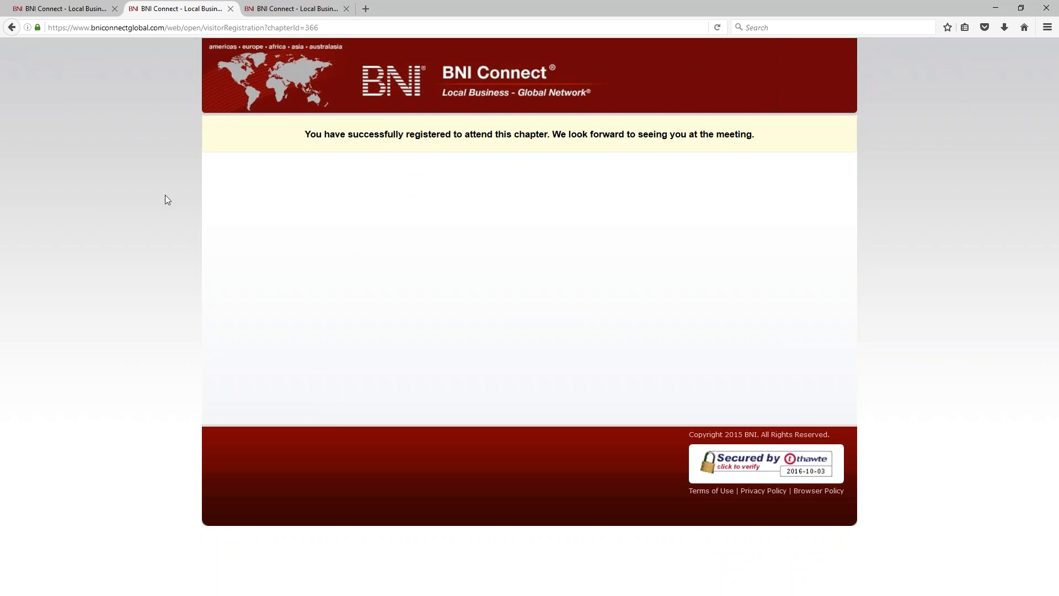
pyautogui.click(231, 9)
pyautogui.click(230, 9)
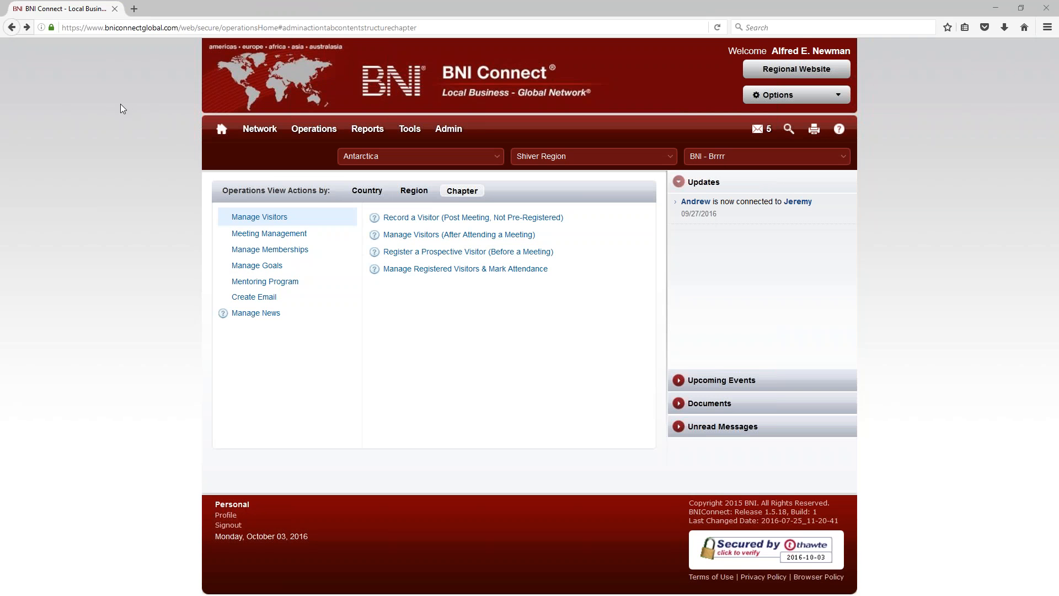
pyautogui.moveTo(120, 103); pyautogui.dragTo(537, 52)
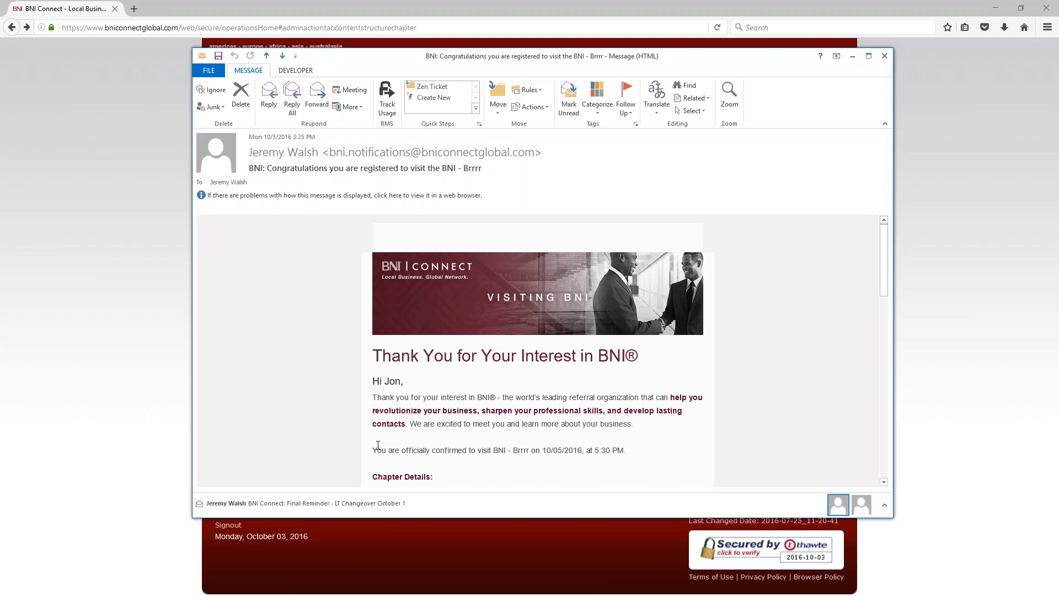
pyautogui.moveTo(373, 451); pyautogui.dragTo(579, 477)
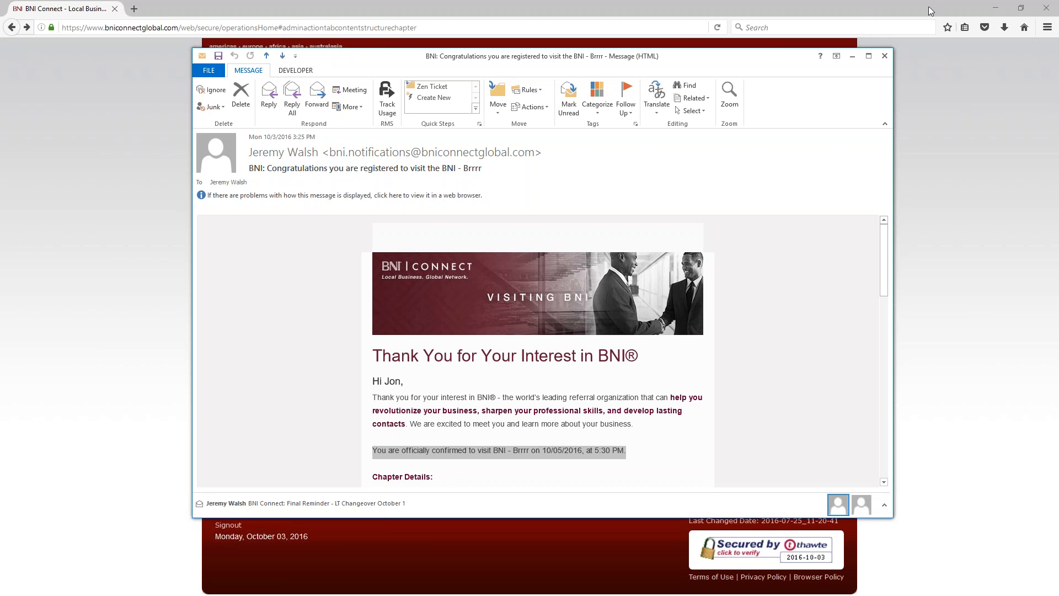
pyautogui.click(884, 56)
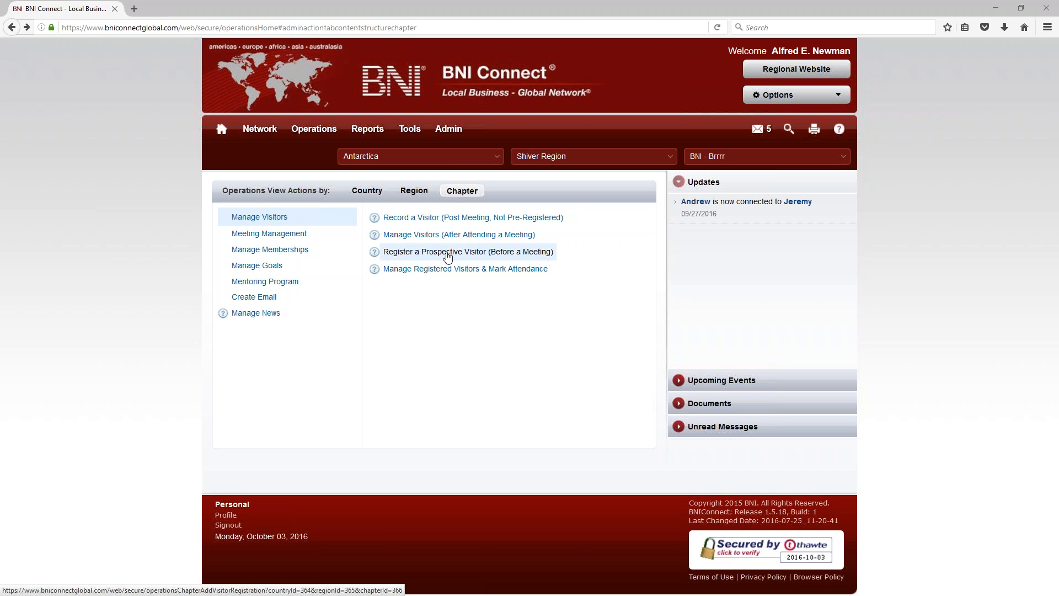
pyautogui.click(448, 257)
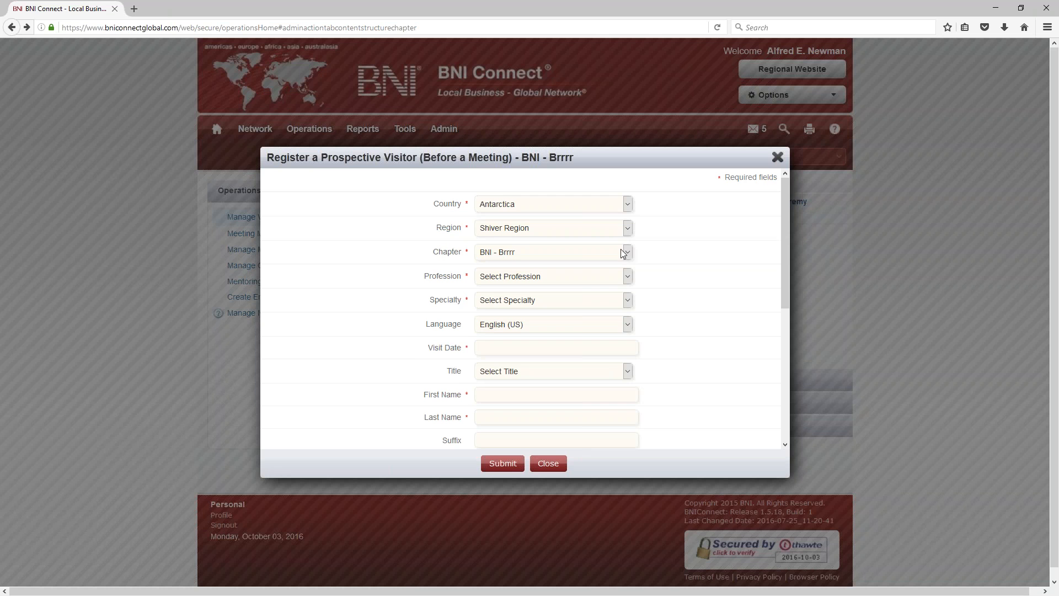
pyautogui.scroll(-5, 561, 305)
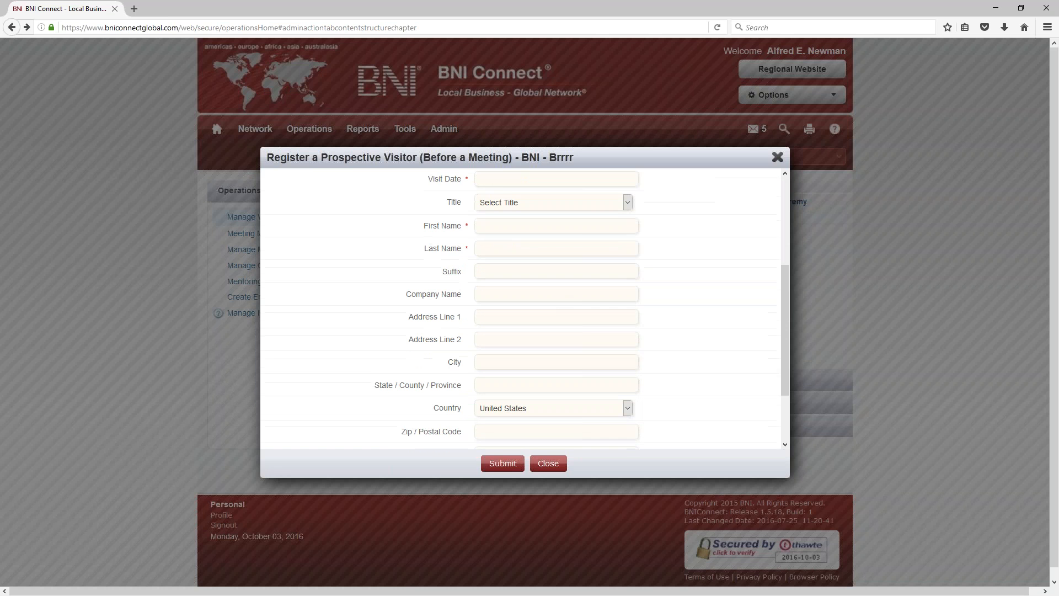
pyautogui.scroll(-4, 531, 317)
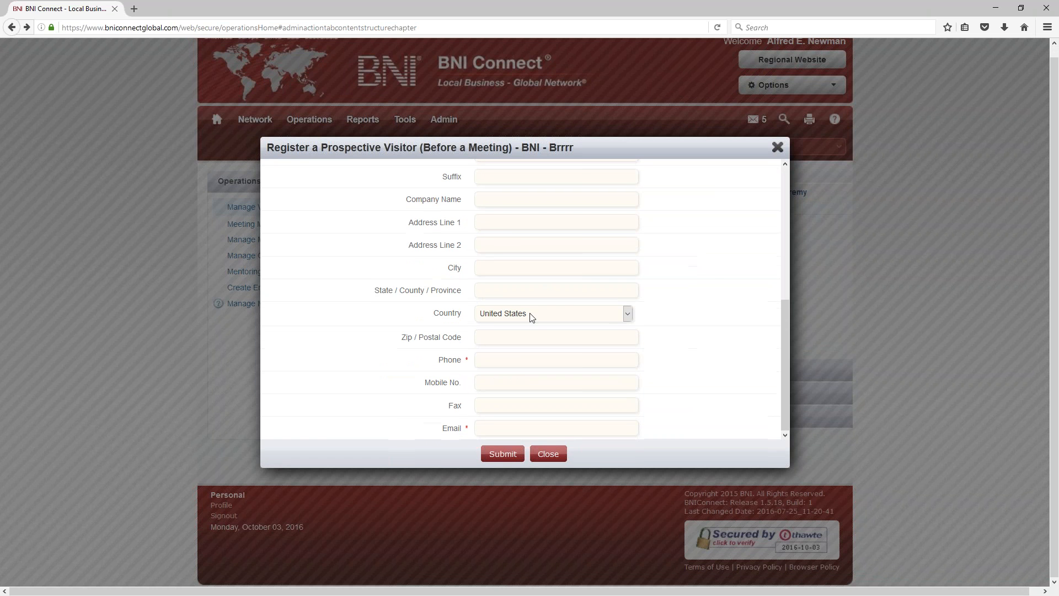
pyautogui.scroll(9, 531, 318)
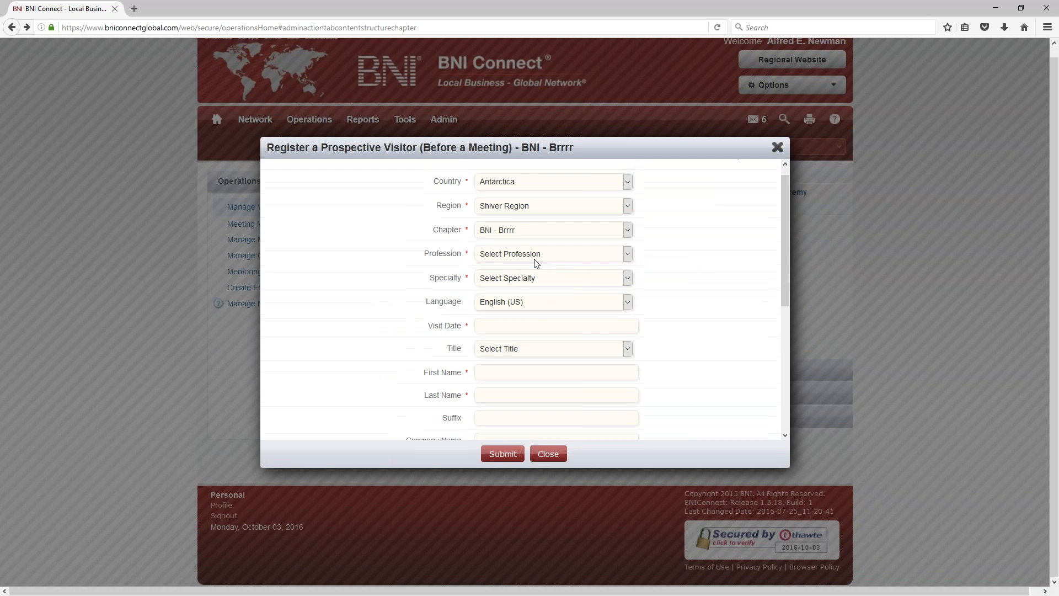
pyautogui.click(777, 148)
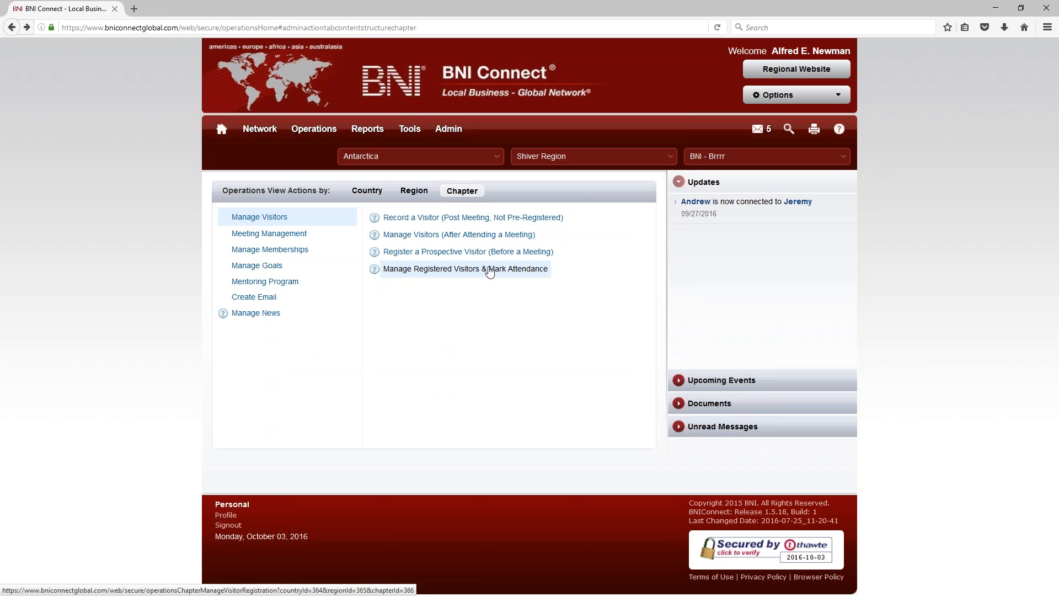
# Step: List registered visitors from 09/01/2016 to 10/31/2016
pyautogui.click(470, 275)
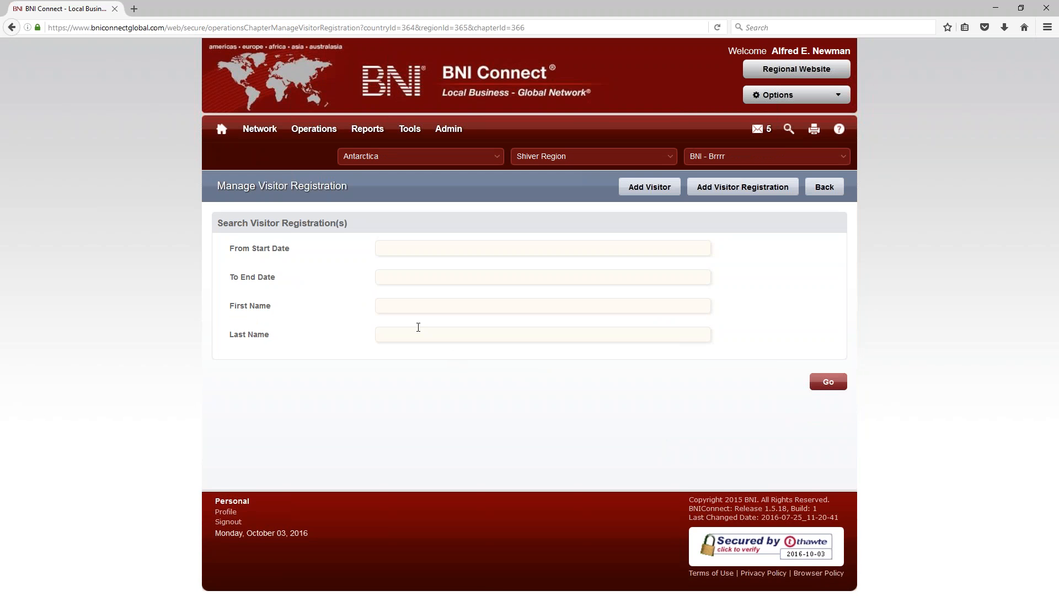
pyautogui.click(397, 247)
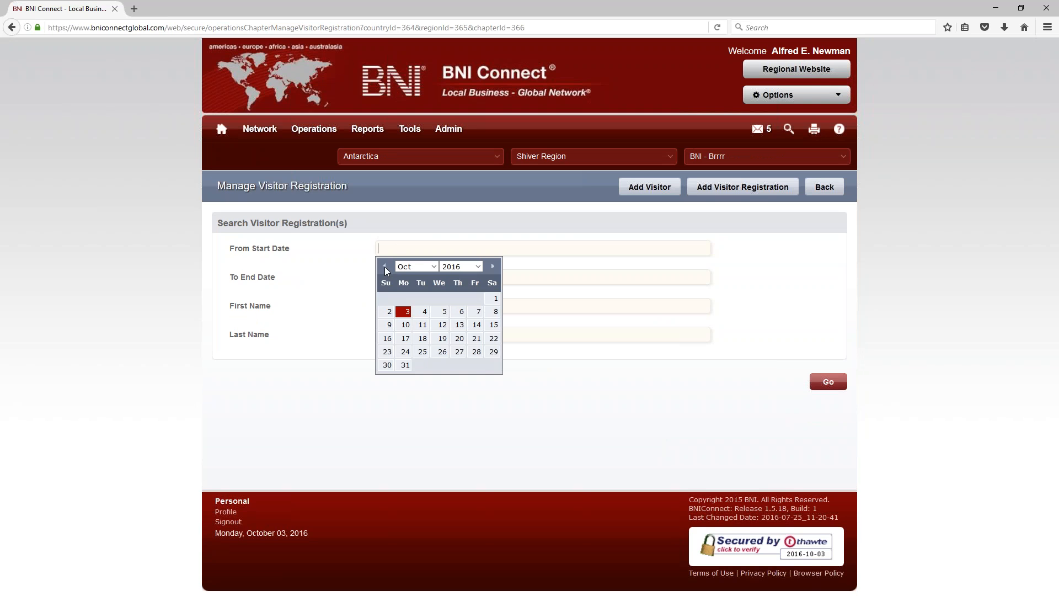
pyautogui.click(462, 299)
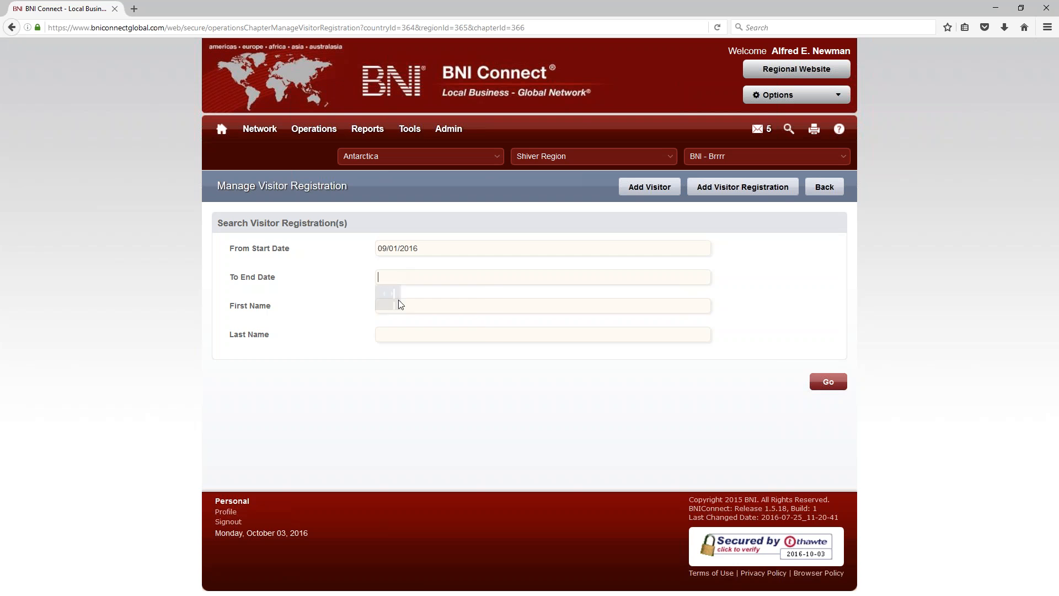
pyautogui.click(405, 393)
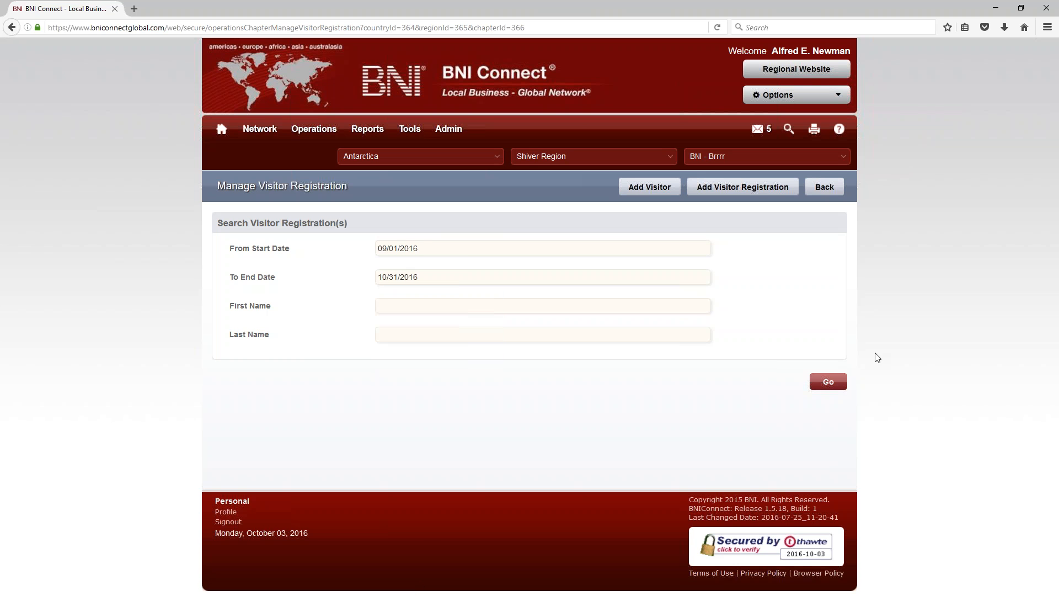
pyautogui.click(828, 381)
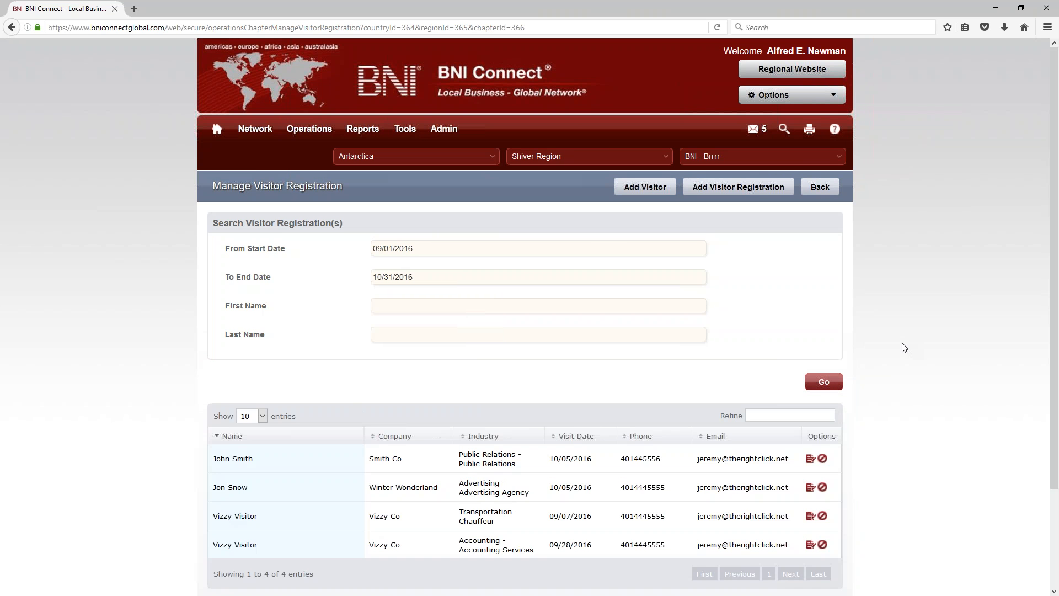
# Step: Permanently delete the 09/07/2016 Transportation - Chauffeur visitor registration
pyautogui.scroll(-3, 792, 340)
pyautogui.moveTo(257, 373); pyautogui.dragTo(210, 374)
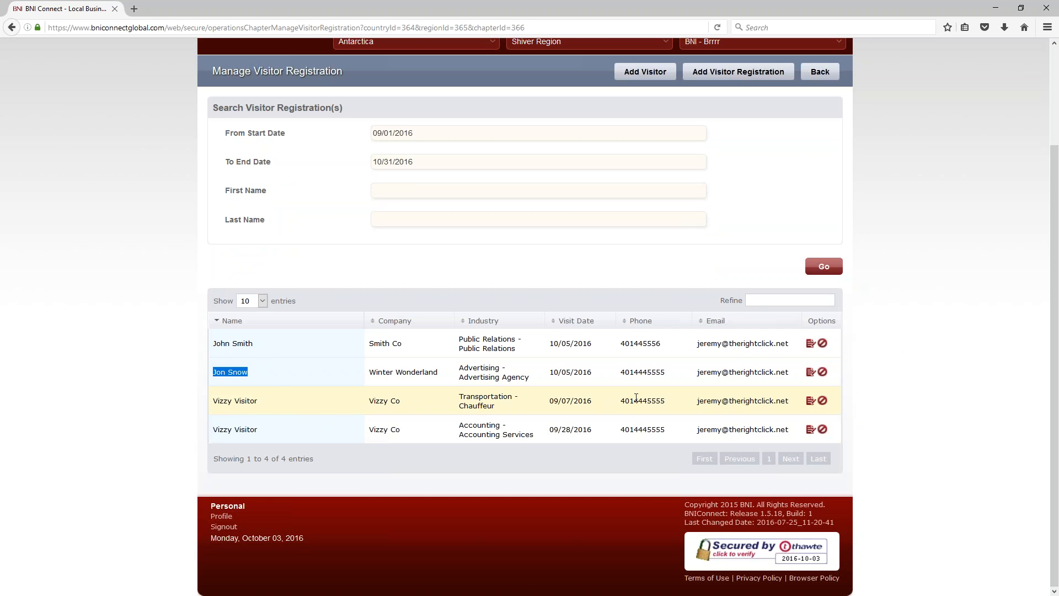
pyautogui.click(822, 401)
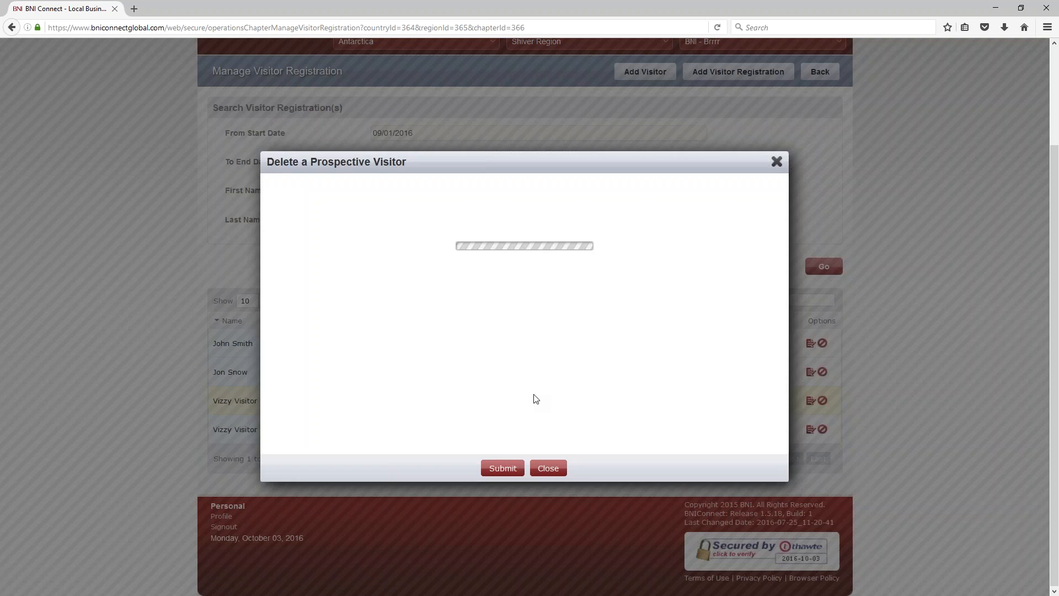
pyautogui.click(499, 468)
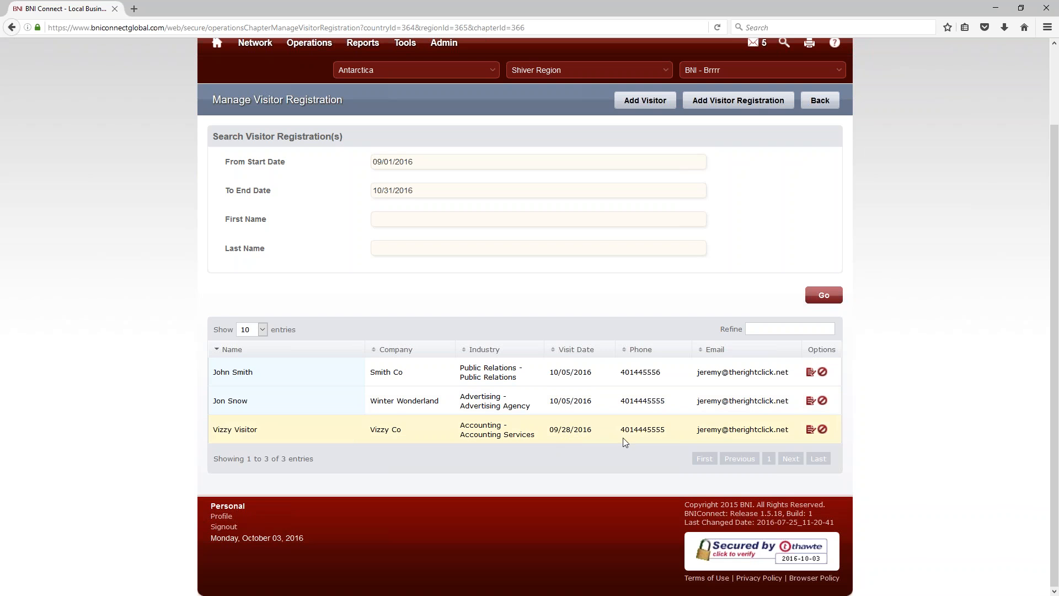
pyautogui.click(809, 431)
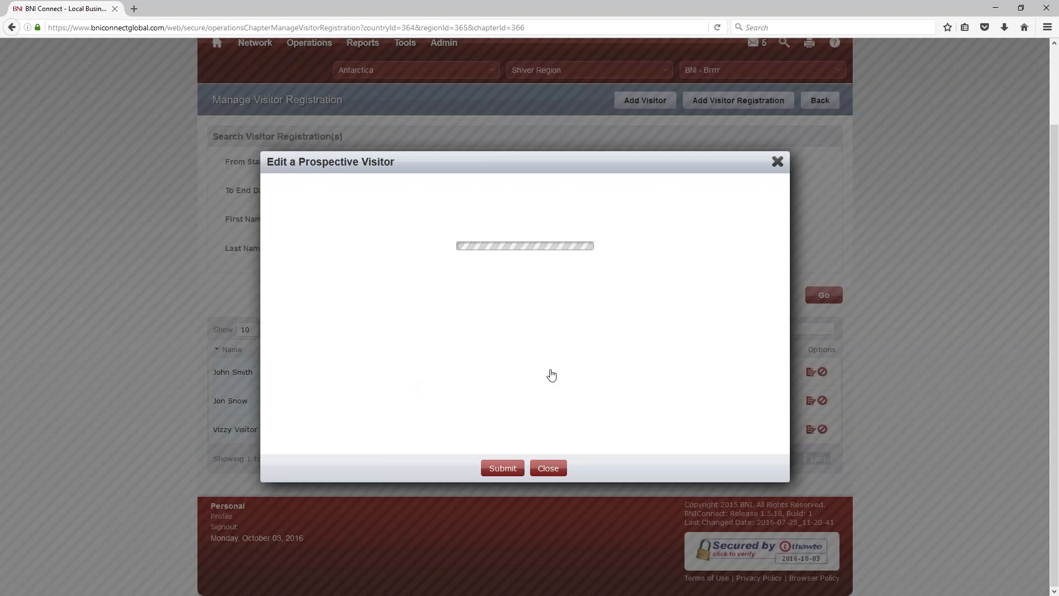
# Step: Change the Accounting visitor's visit date from 09/28/2016 to 10/12/2016 and save it
pyautogui.scroll(-2, 539, 373)
pyautogui.scroll(-5, 545, 273)
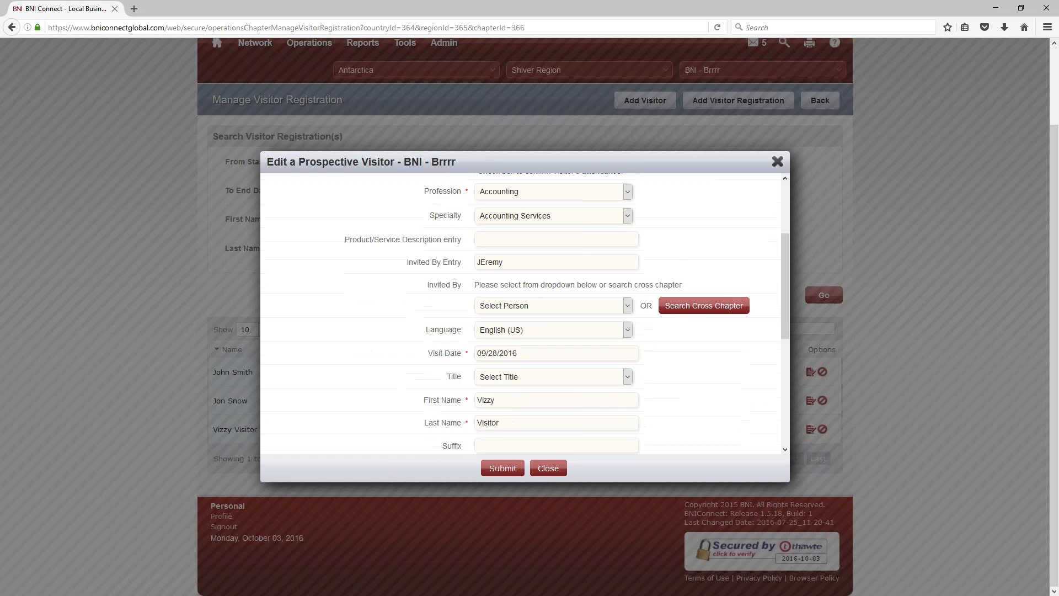
pyautogui.click(545, 273)
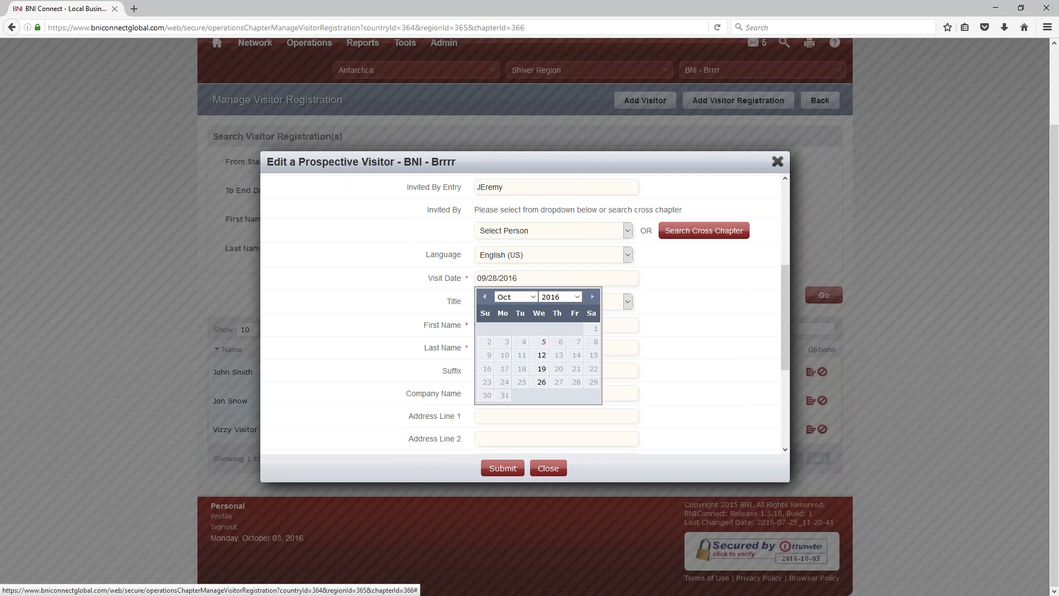
pyautogui.click(542, 355)
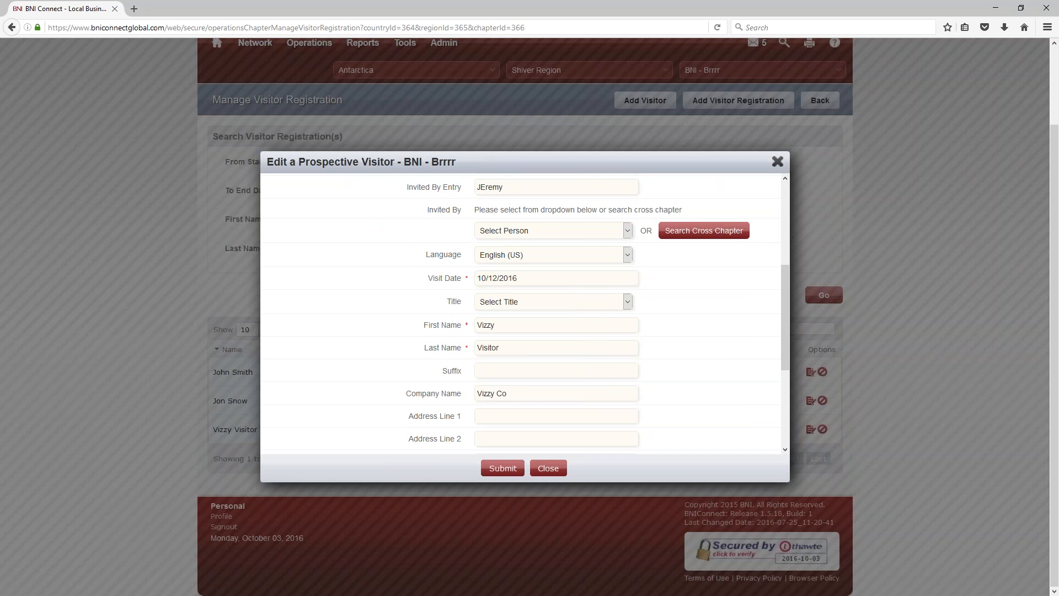
pyautogui.click(502, 468)
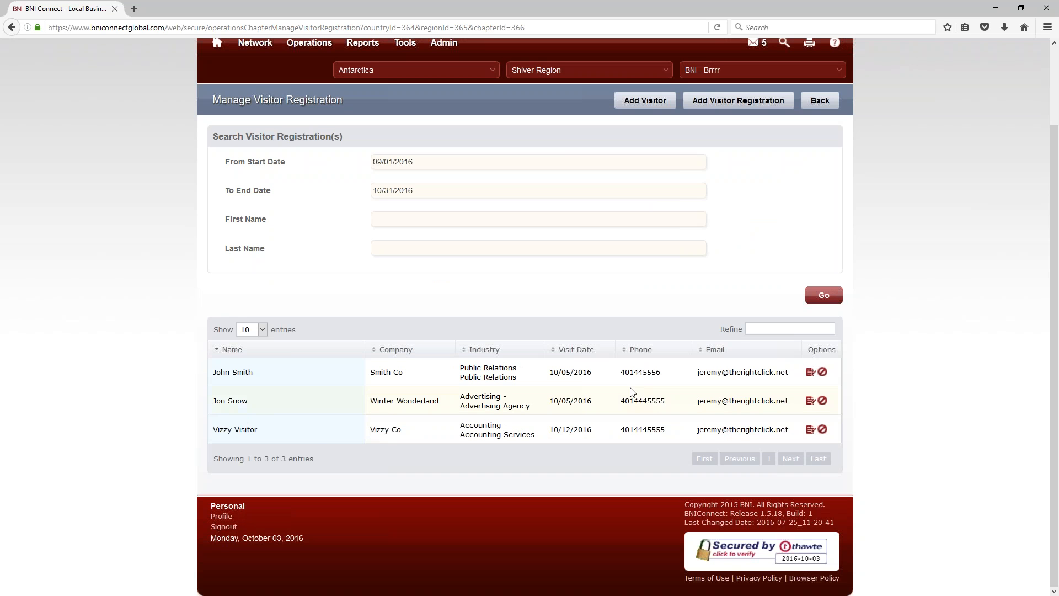
# Step: Open the Winter Wonderland registration, mark the visitor attended, and choose the inviting member
pyautogui.click(809, 403)
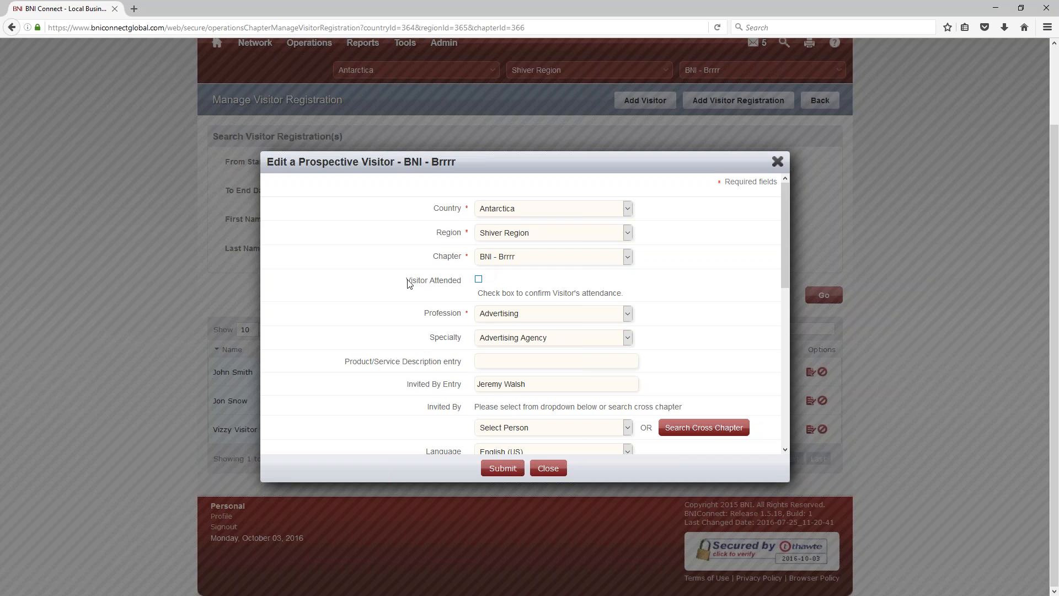
pyautogui.moveTo(407, 282); pyautogui.dragTo(464, 285)
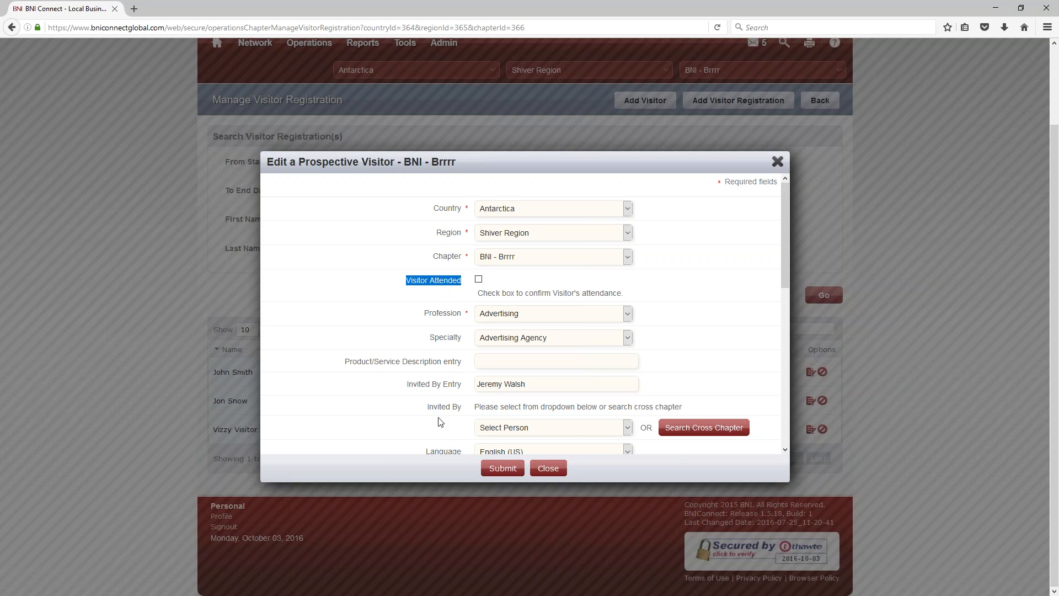
pyautogui.click(479, 281)
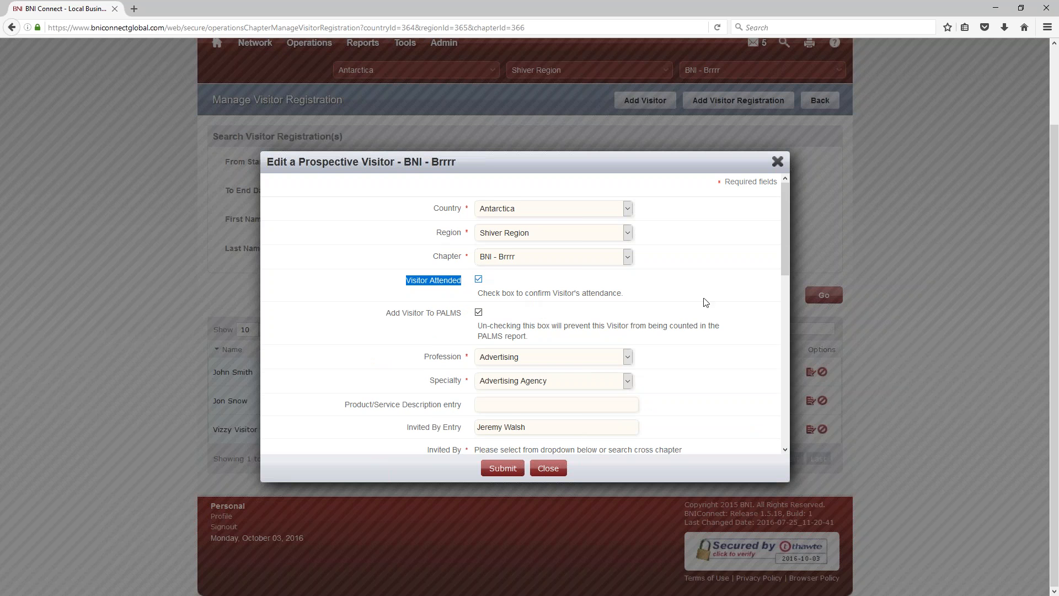
pyautogui.moveTo(783, 217); pyautogui.dragTo(775, 189)
pyautogui.scroll(-3, 646, 362)
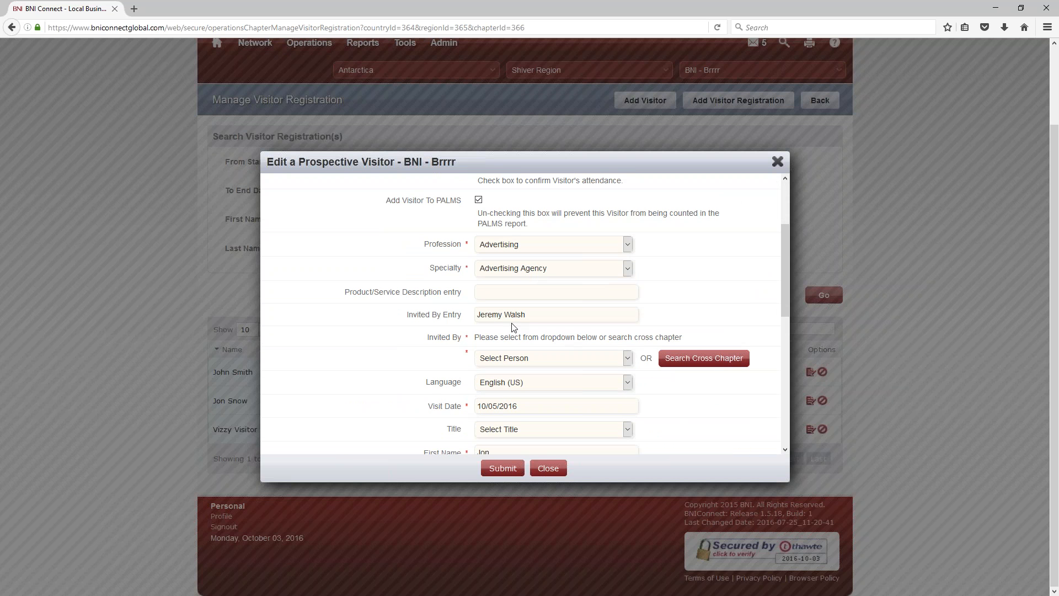
pyautogui.moveTo(428, 338); pyautogui.dragTo(469, 339)
pyautogui.click(498, 358)
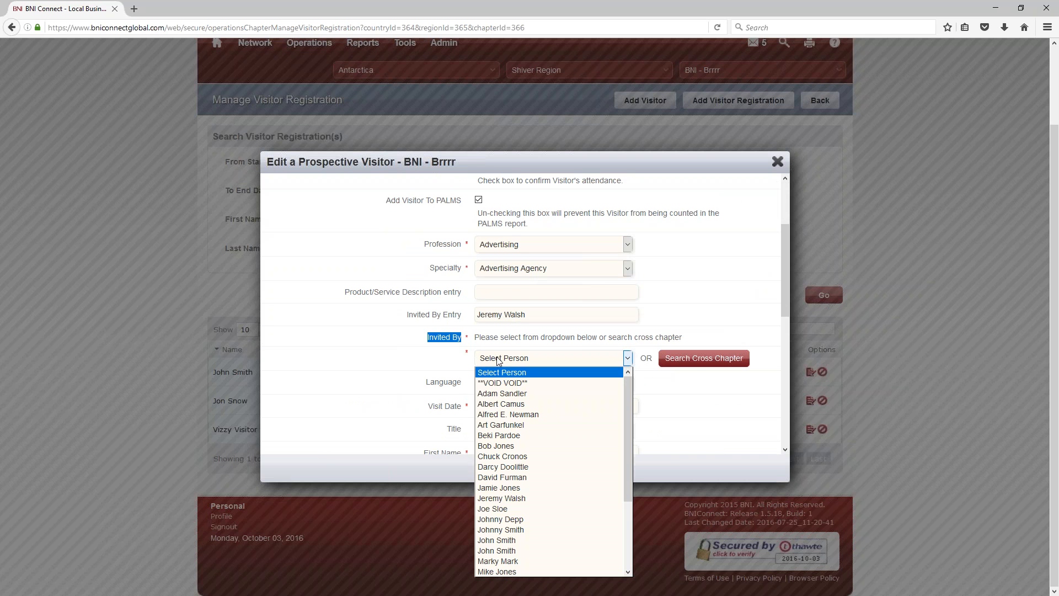
pyautogui.click(520, 498)
# Step: Toggle Visitor Attended off and on to reveal Add Visitor To PALMS, leaving it attended
pyautogui.scroll(3, 568, 256)
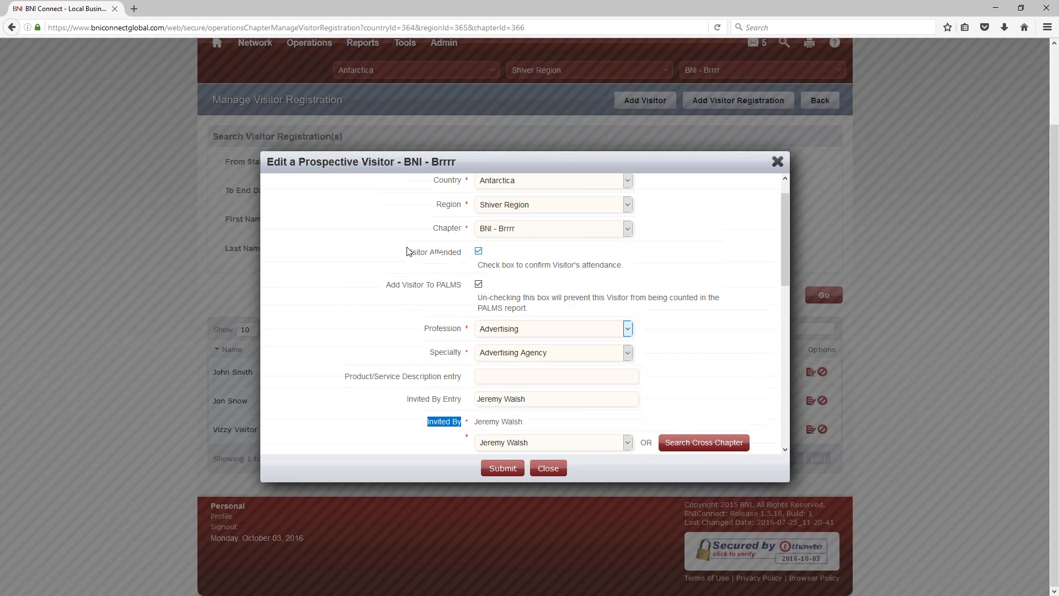
pyautogui.click(480, 253)
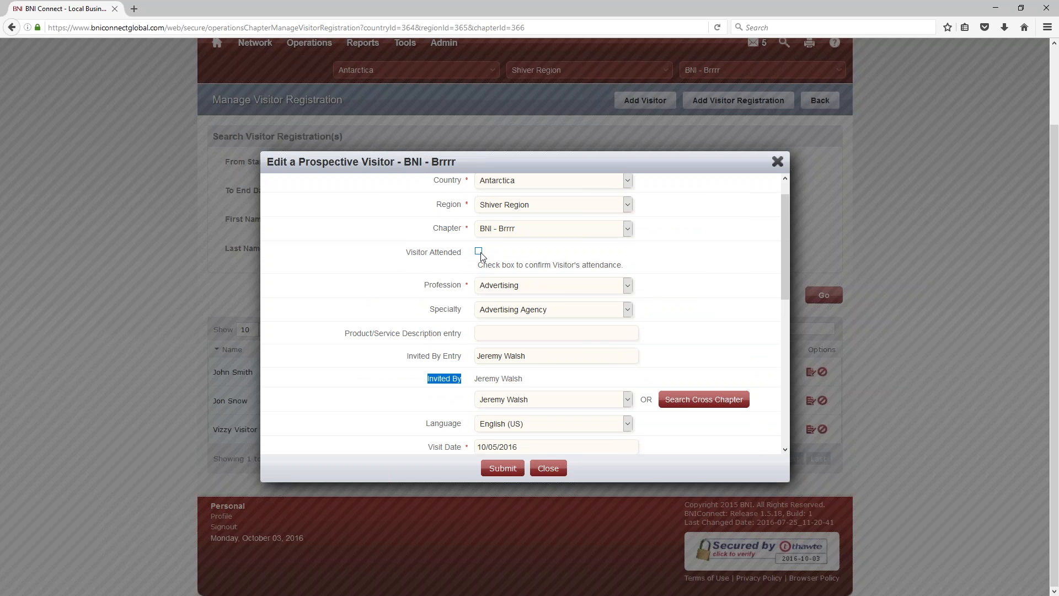
pyautogui.click(480, 252)
pyautogui.moveTo(382, 287); pyautogui.dragTo(470, 290)
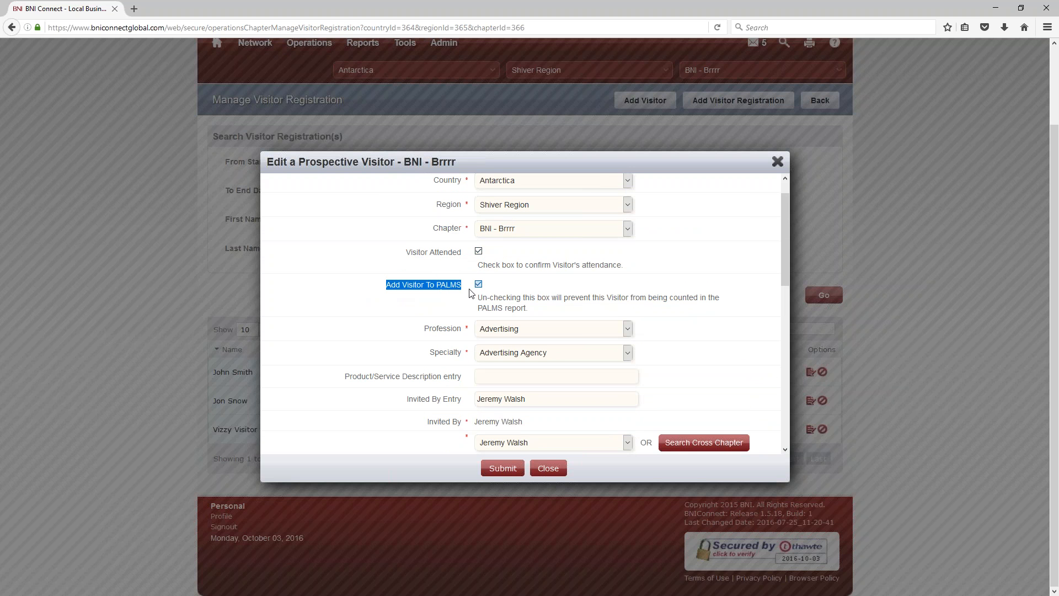
pyautogui.click(304, 271)
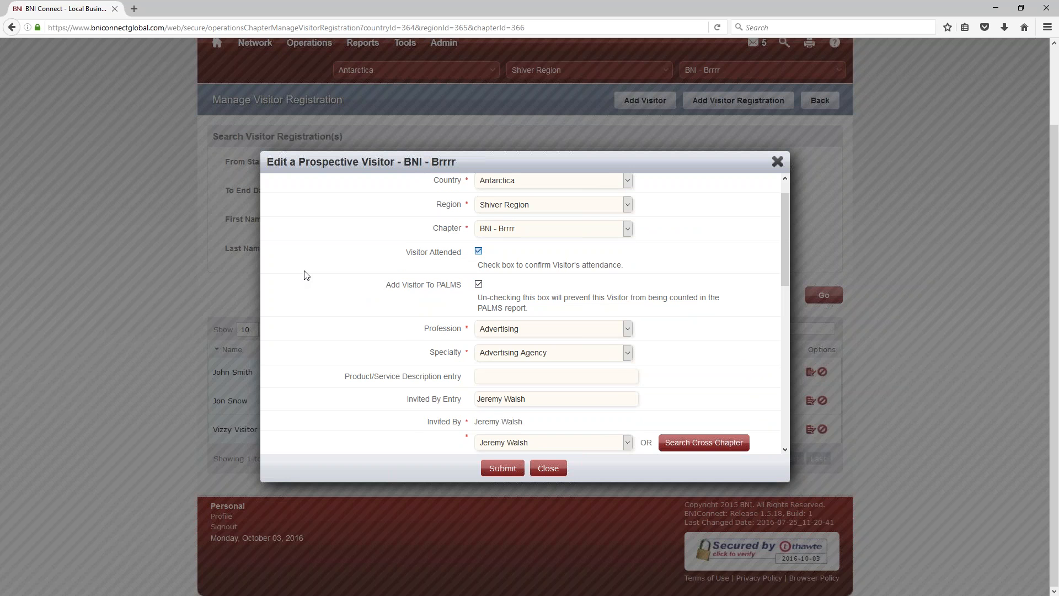
pyautogui.click(478, 252)
pyautogui.scroll(-1, 512, 411)
pyautogui.moveTo(532, 370); pyautogui.dragTo(475, 369)
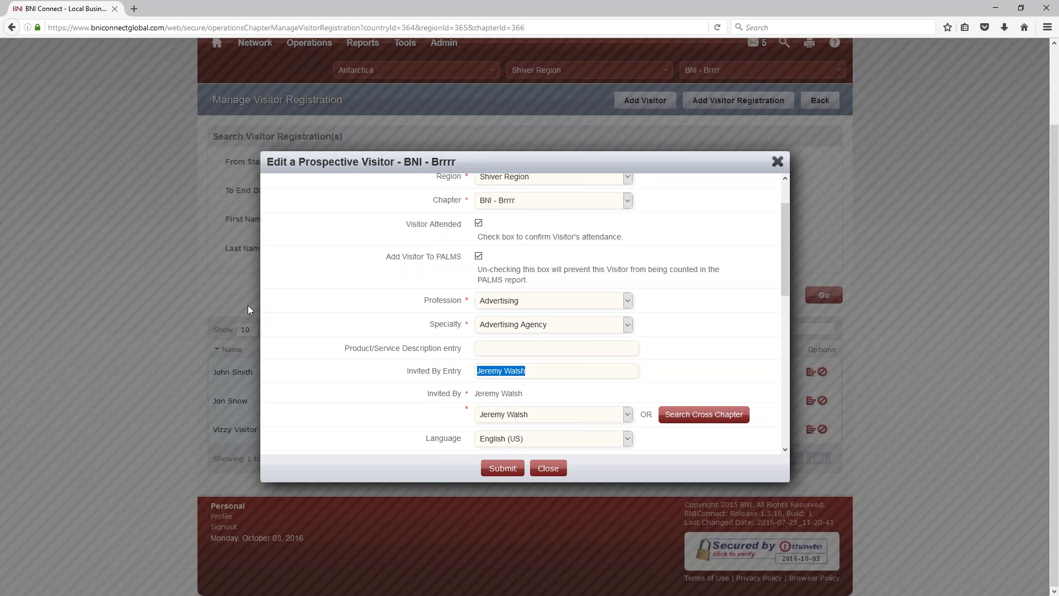
# Step: Turn the visitor follow-up e-mail off and back on, then submit the edited registration
pyautogui.scroll(-5, 504, 362)
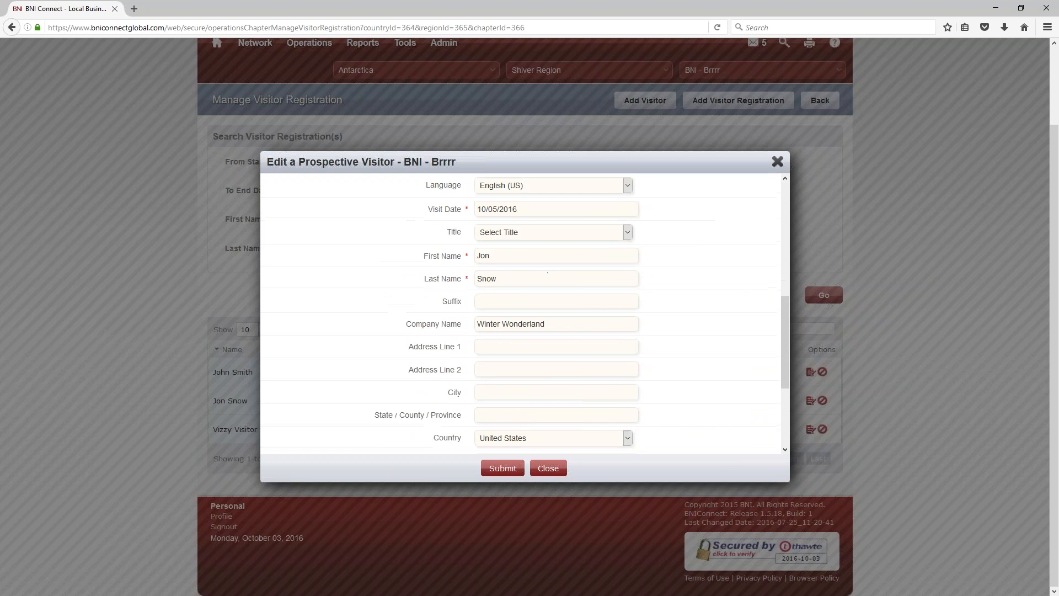
pyautogui.scroll(-4, 508, 359)
pyautogui.scroll(-1, 525, 295)
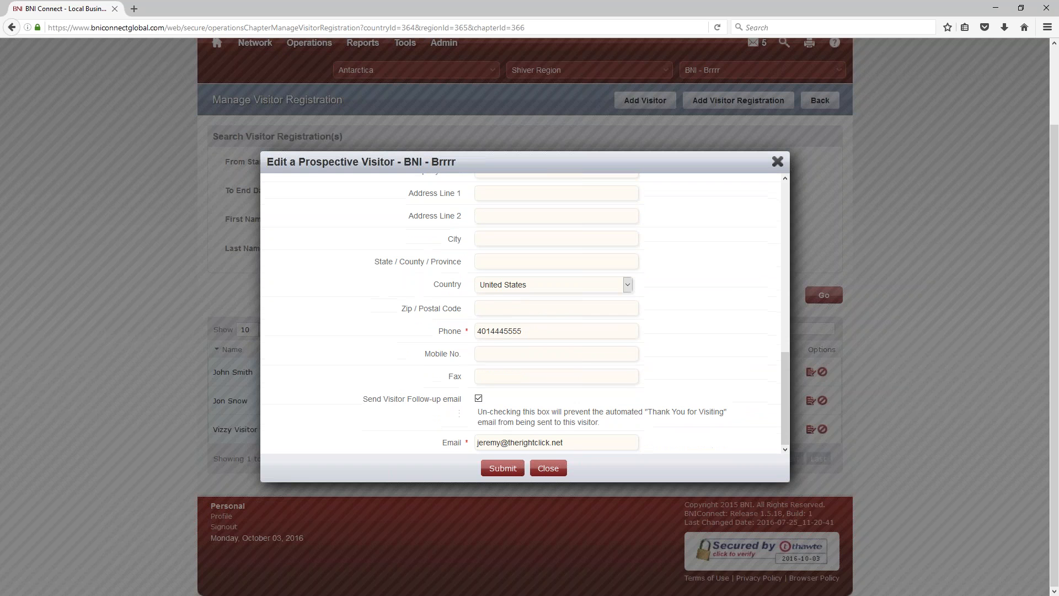
pyautogui.click(478, 397)
pyautogui.click(478, 398)
pyautogui.click(494, 461)
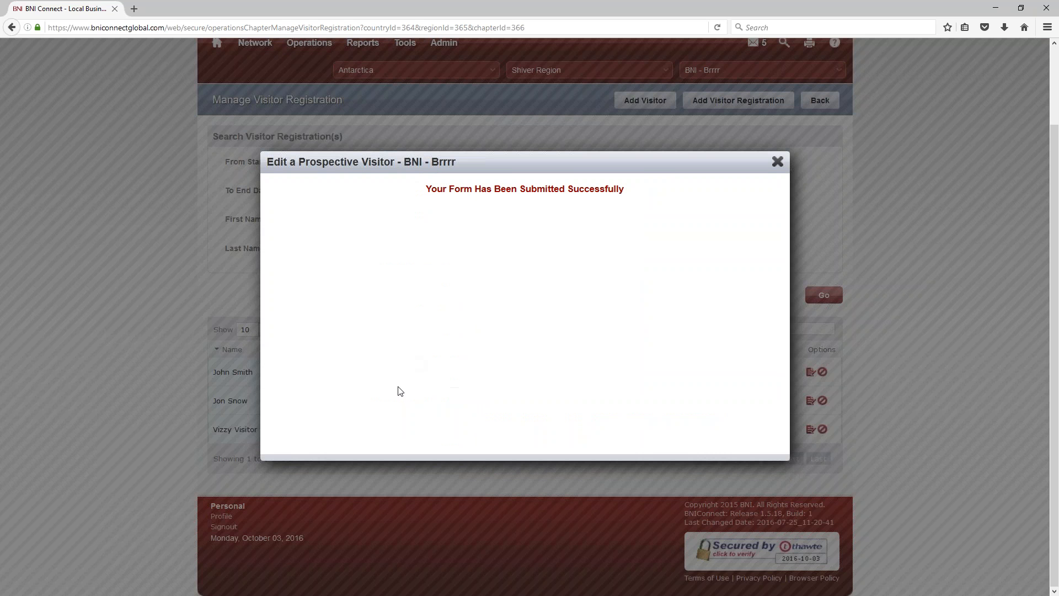
pyautogui.scroll(3, 400, 391)
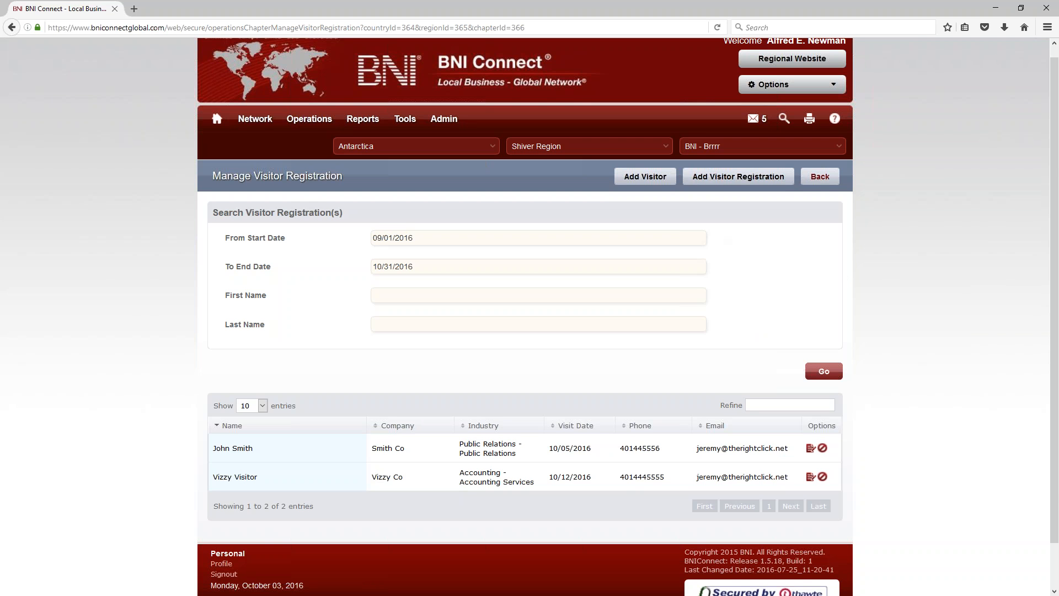
# Step: Under Manage Visitors (After Attending a Meeting), search visits from 10/01/2008 to 10/24/2016
pyautogui.click(816, 180)
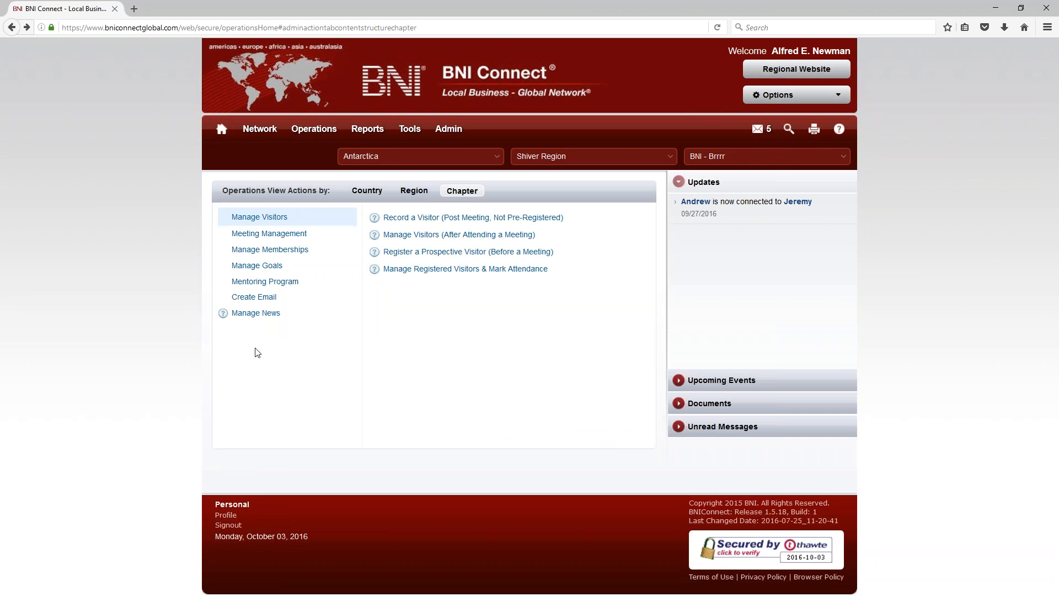
pyautogui.click(415, 236)
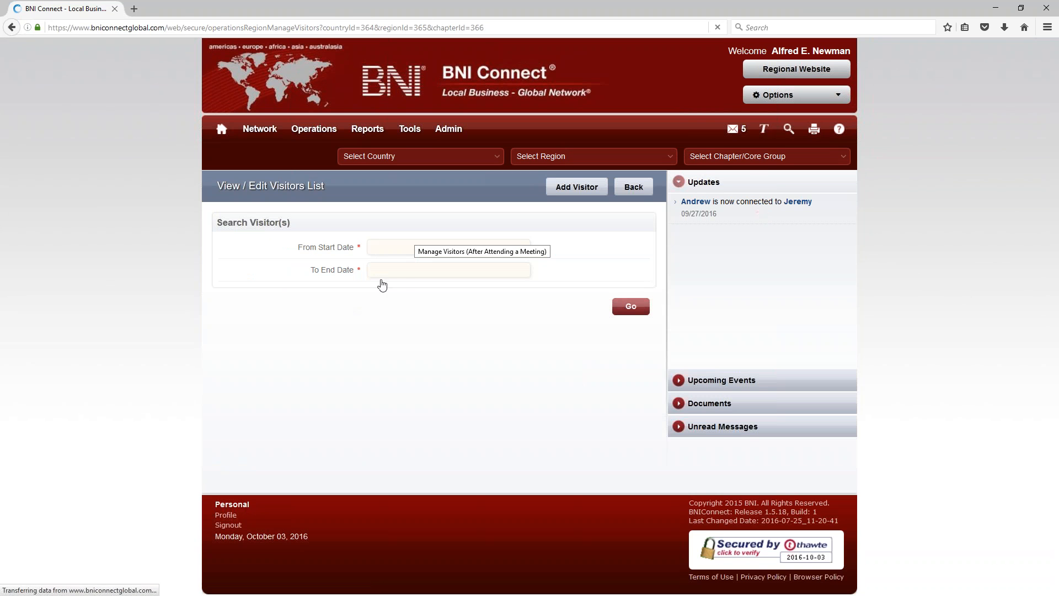
pyautogui.click(395, 246)
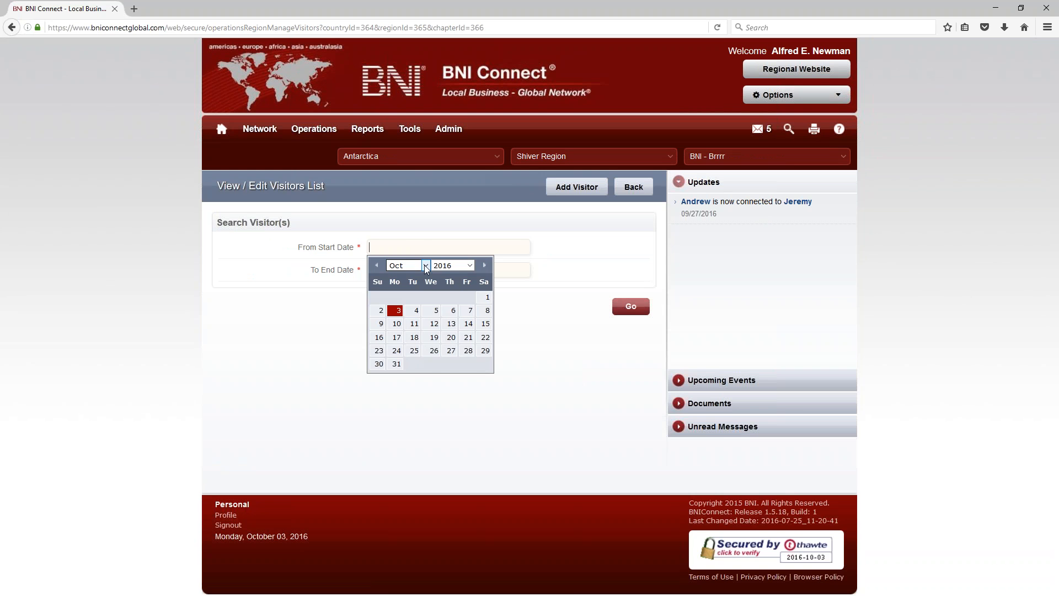
pyautogui.click(441, 266)
pyautogui.click(438, 292)
pyautogui.click(432, 299)
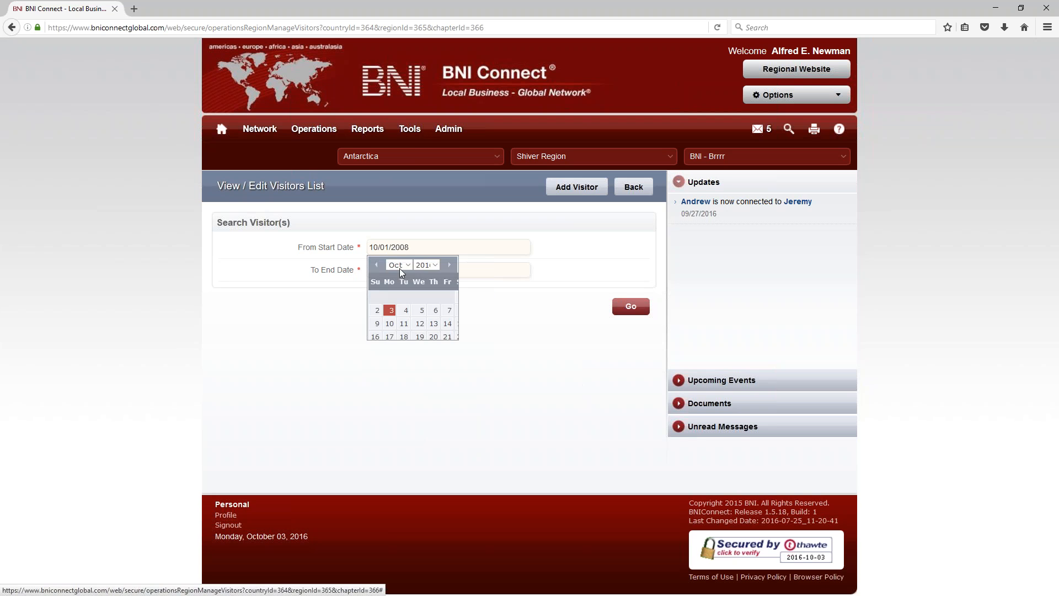
pyautogui.click(402, 271)
pyautogui.click(390, 374)
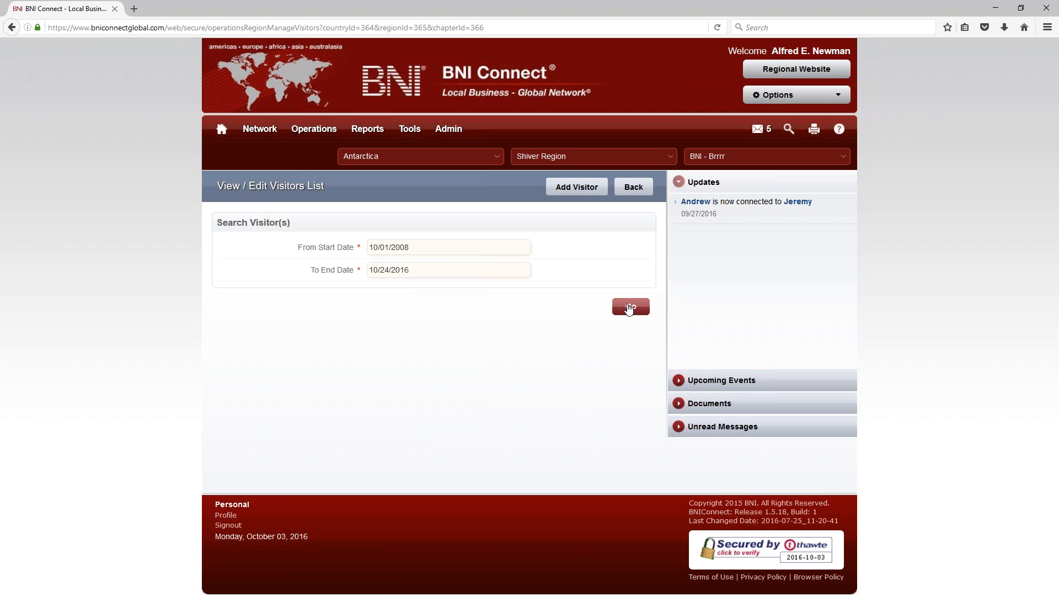
pyautogui.click(629, 308)
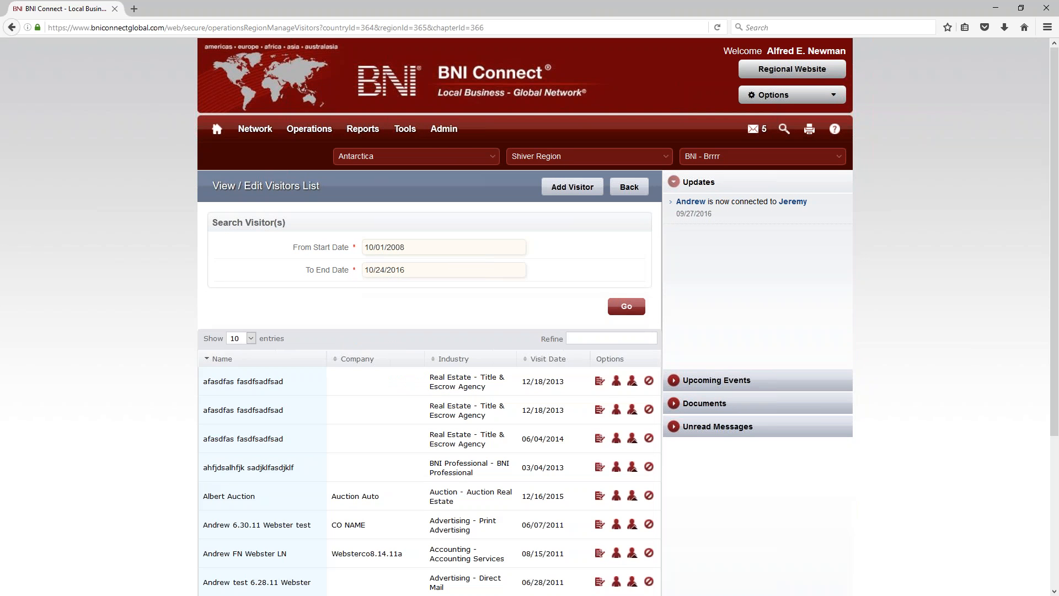
pyautogui.scroll(-3, 470, 463)
pyautogui.scroll(3, 467, 459)
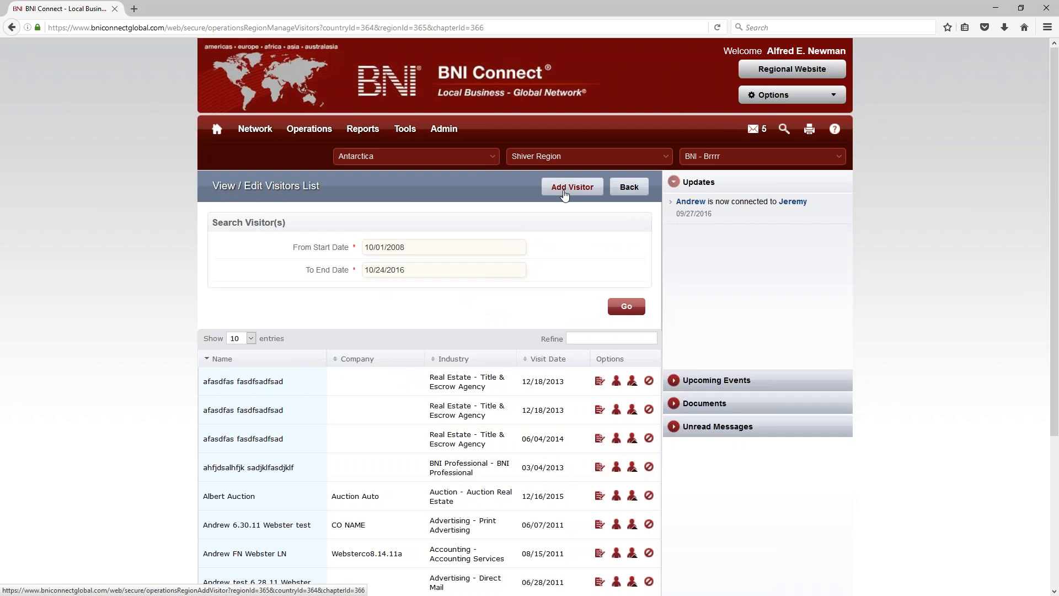
# Step: Open the Add Visitor form, close it unsaved, and go to Operations > Chapter
pyautogui.click(564, 194)
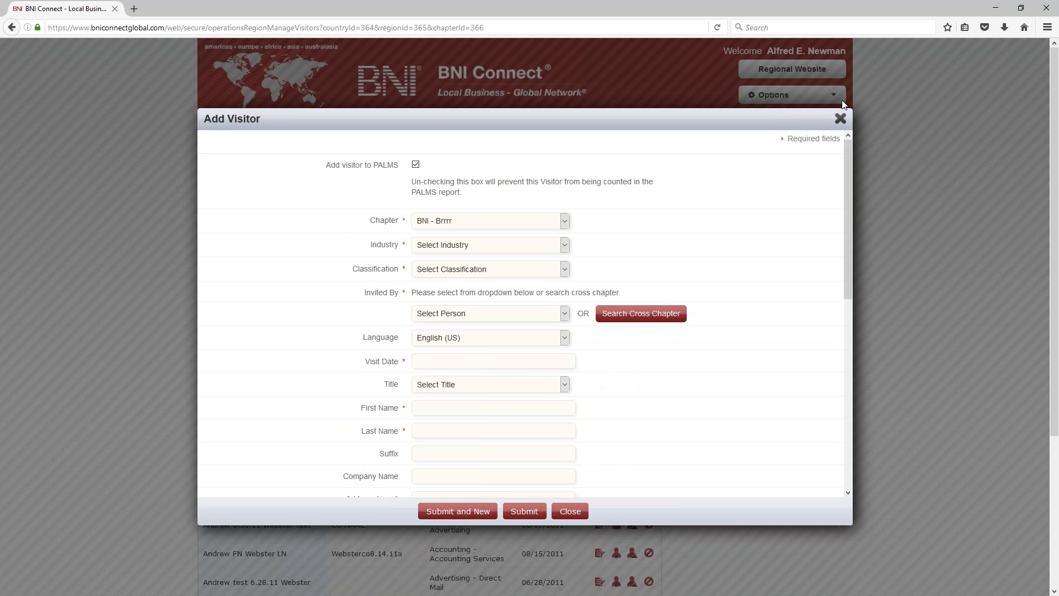
pyautogui.click(840, 118)
pyautogui.moveTo(309, 128)
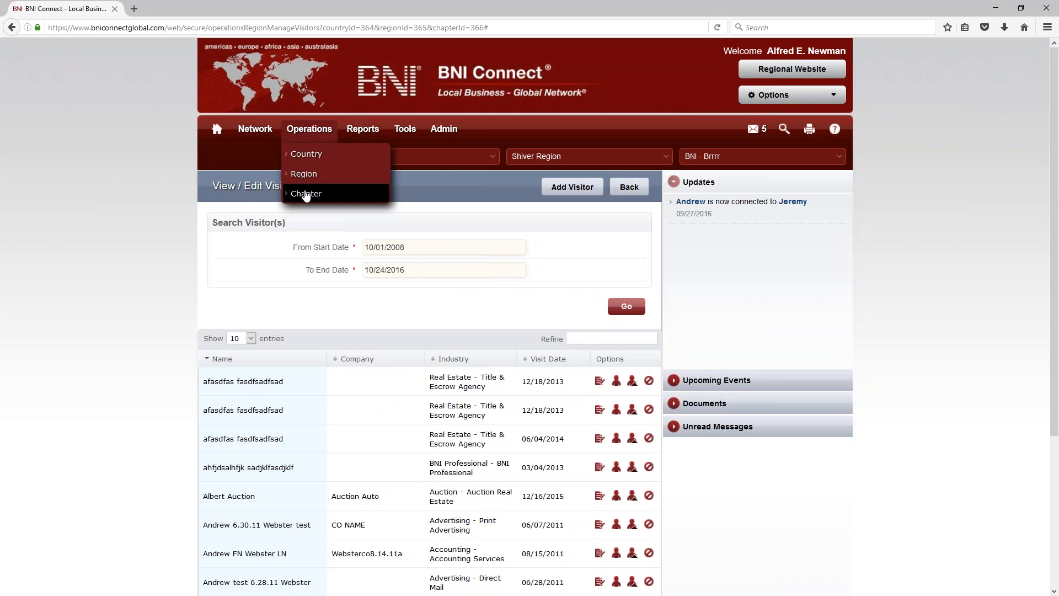
pyautogui.click(306, 194)
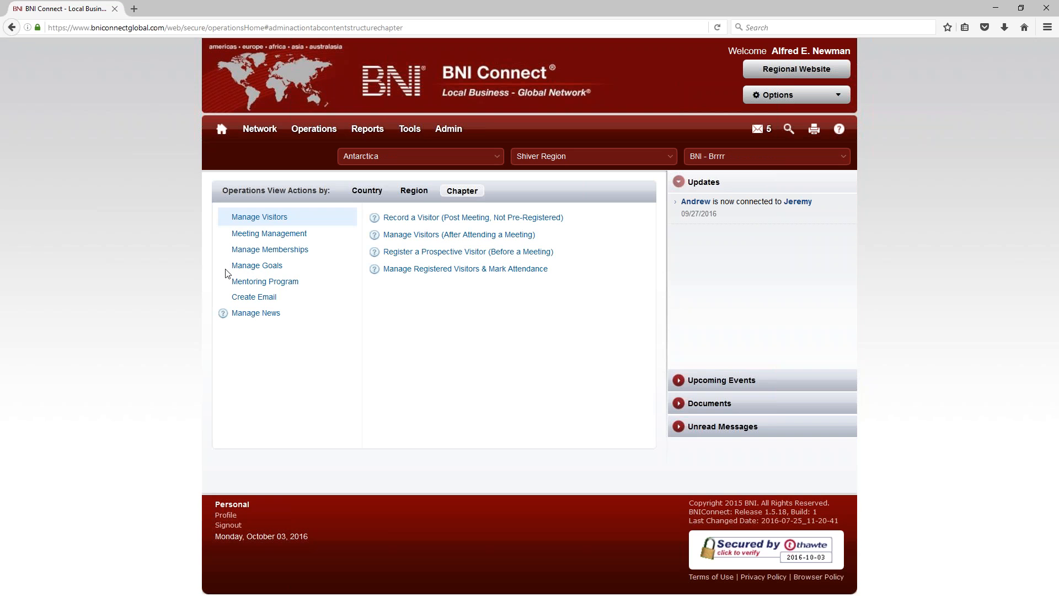
# Step: Show the Meeting Management actions and open the Enter PALMS page
pyautogui.click(269, 232)
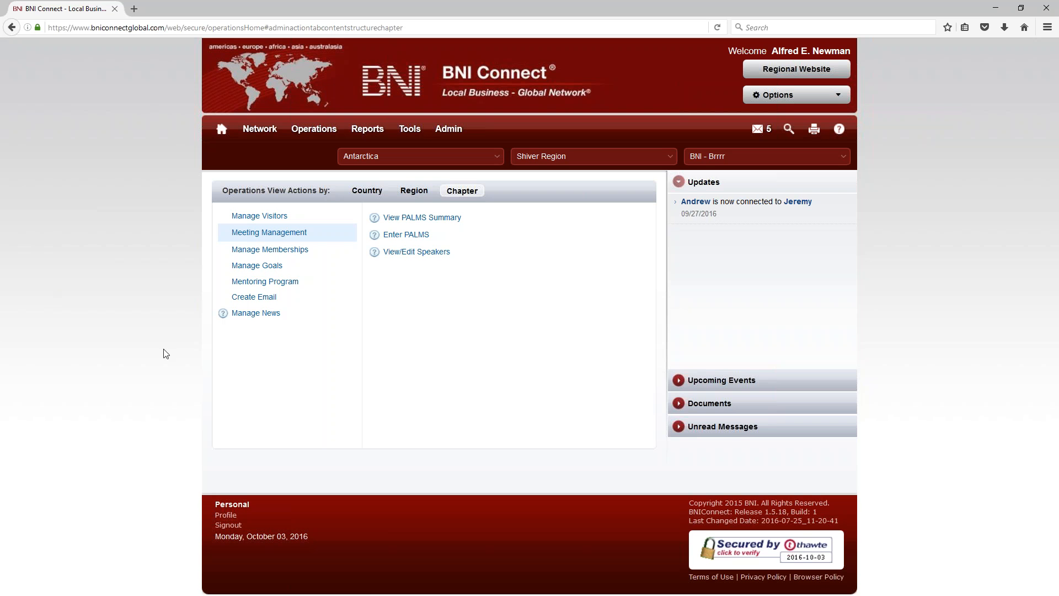
pyautogui.click(402, 235)
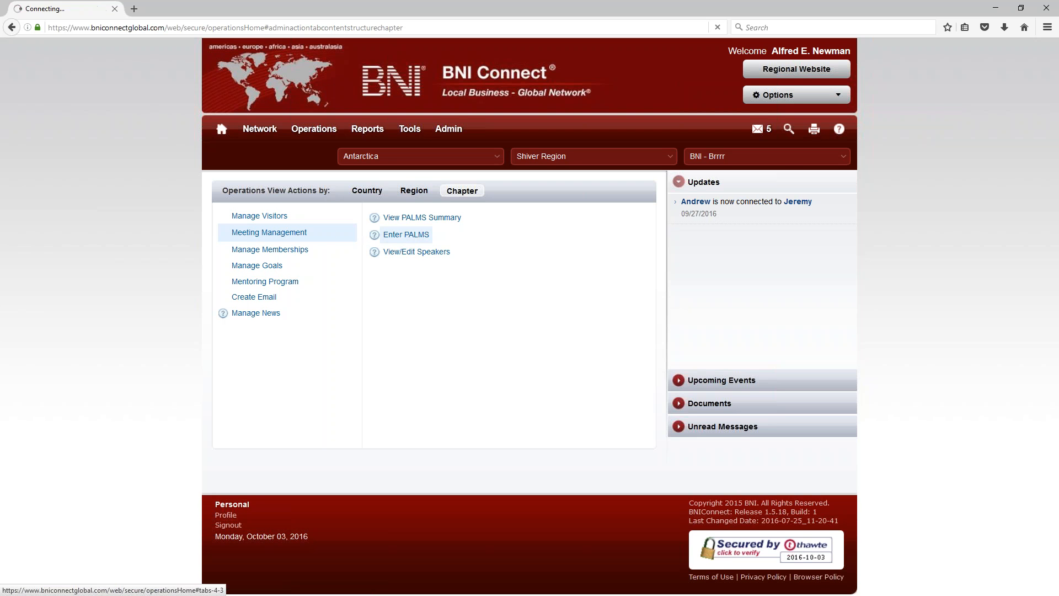
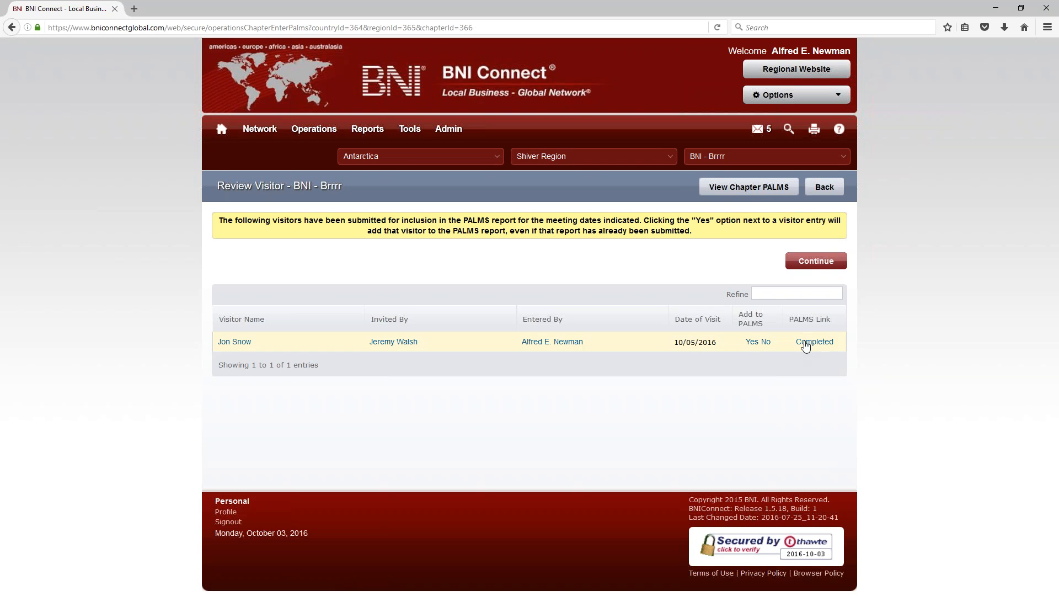
# Step: Add the submitted visitor to PALMS and set the meeting date to 10/12/2016
pyautogui.click(751, 343)
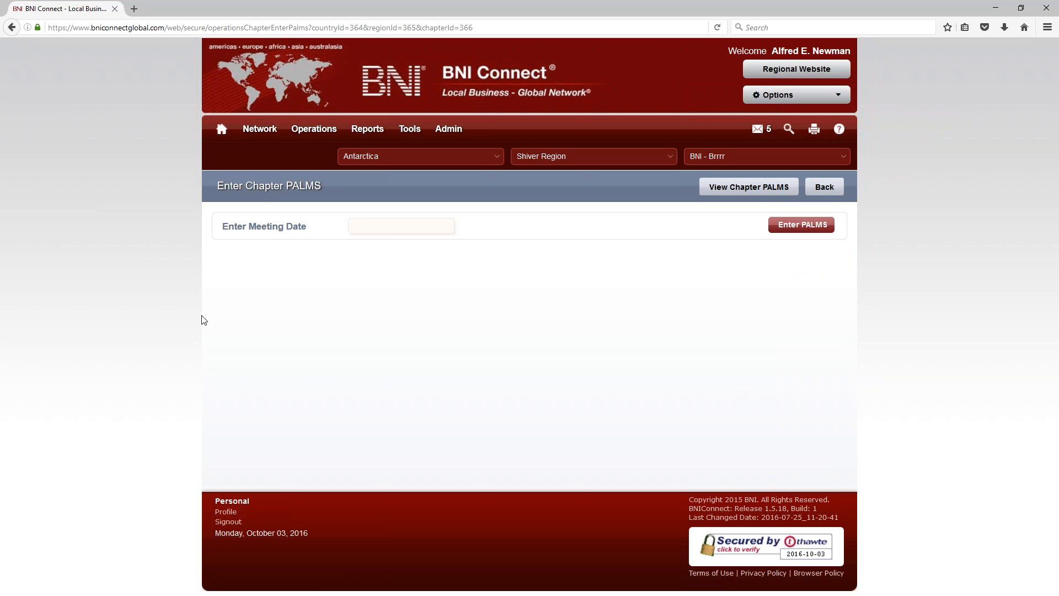
pyautogui.click(389, 228)
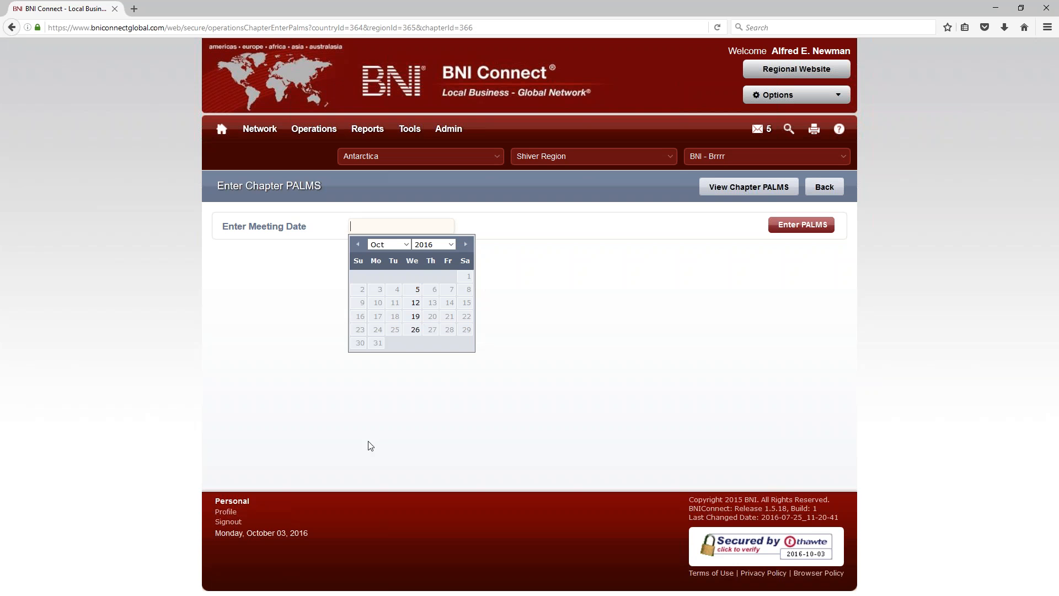
pyautogui.click(416, 294)
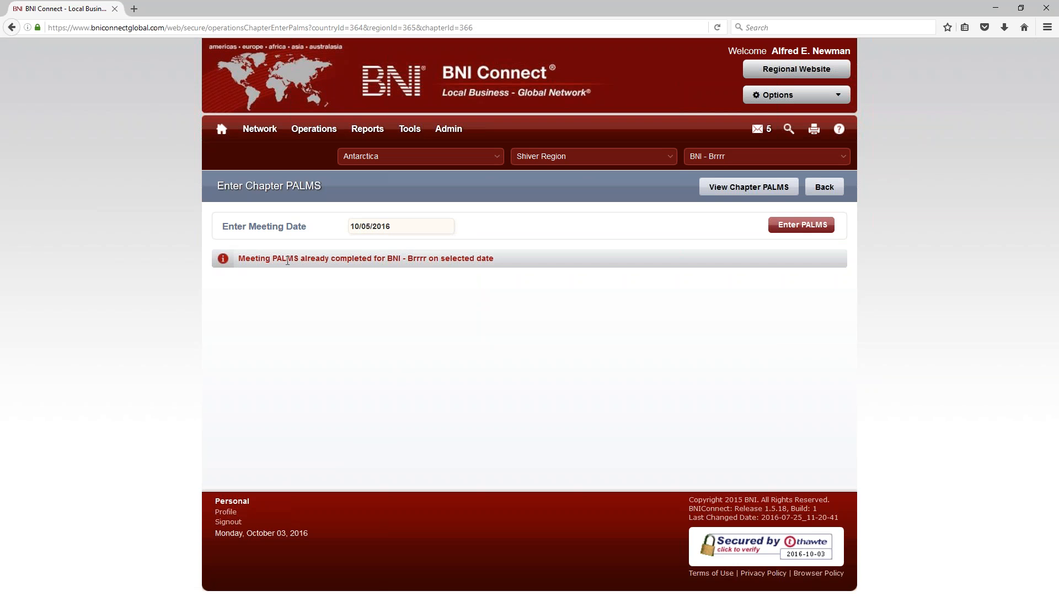
pyautogui.click(398, 229)
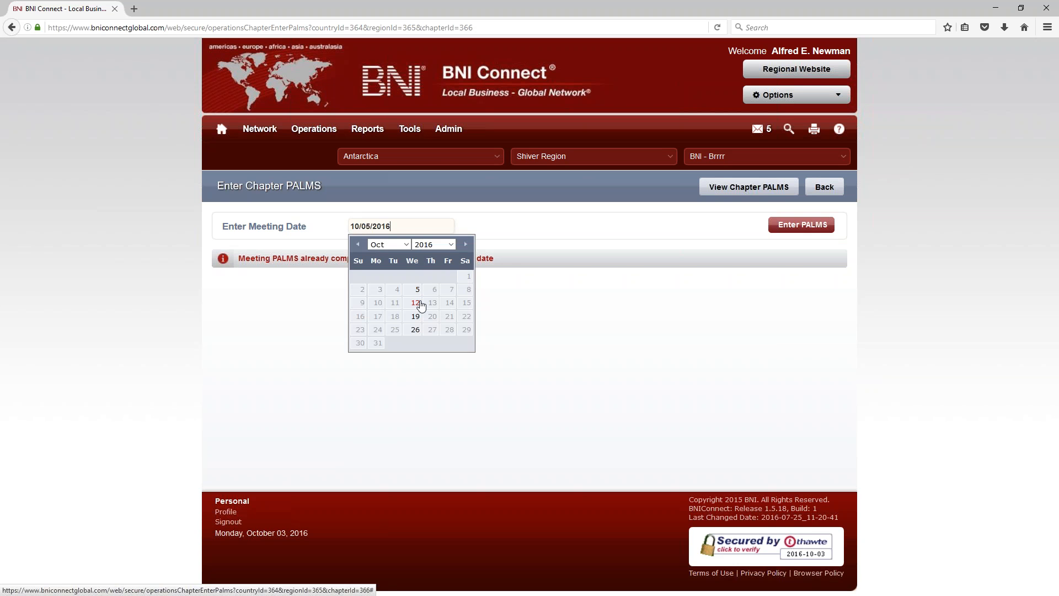
pyautogui.click(418, 307)
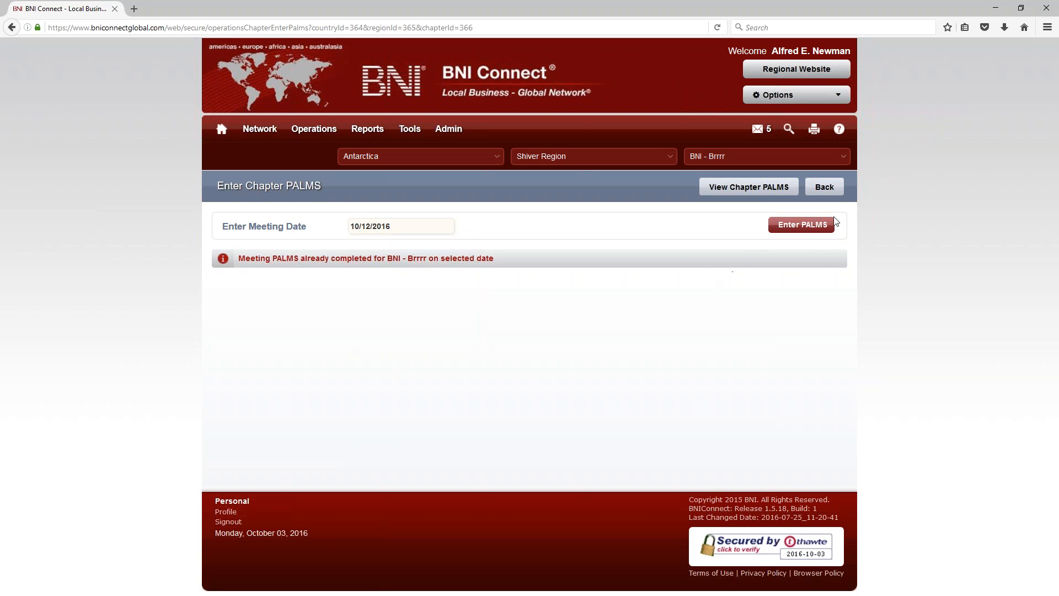
# Step: Load the 10/12/2016 PALMS entry grid for the chapter's 28 members
pyautogui.click(809, 227)
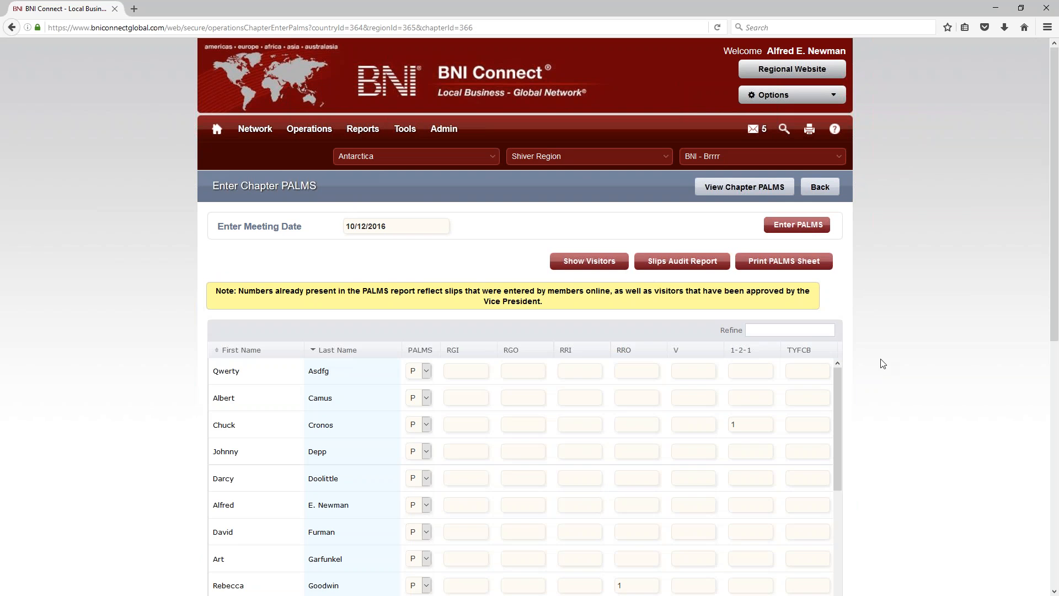
pyautogui.scroll(-5, 986, 338)
pyautogui.scroll(3, 985, 338)
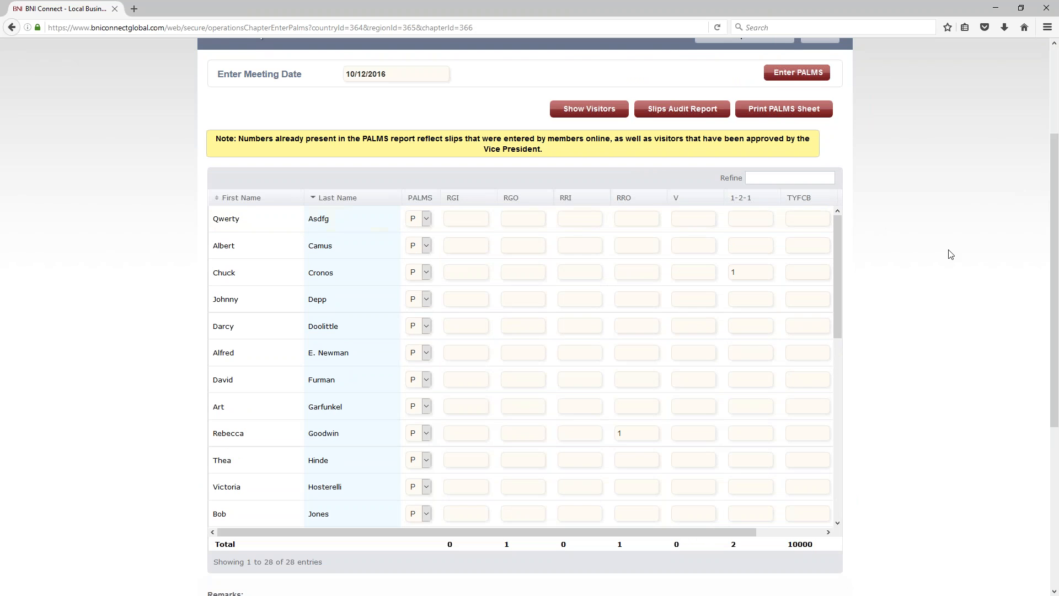
pyautogui.scroll(-2, 944, 250)
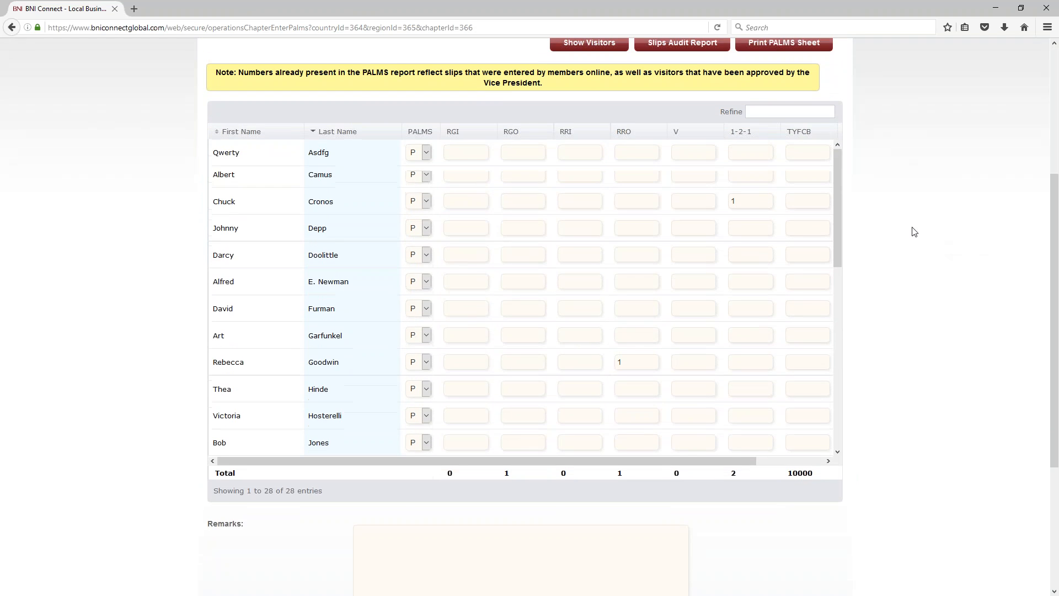
pyautogui.scroll(2, 914, 232)
pyautogui.moveTo(839, 227); pyautogui.dragTo(847, 356)
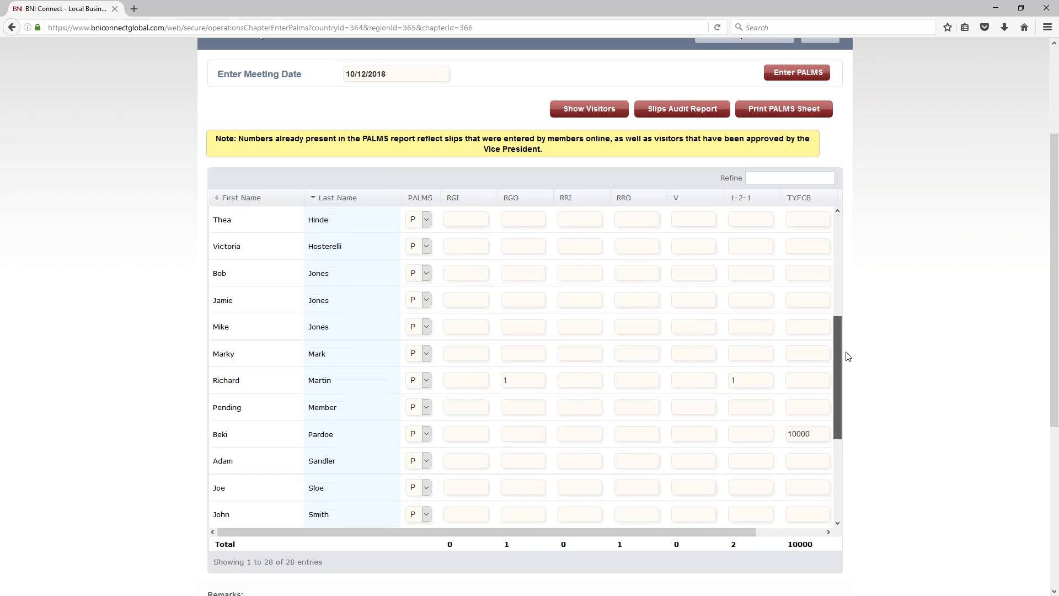
pyautogui.scroll(-1, 787, 350)
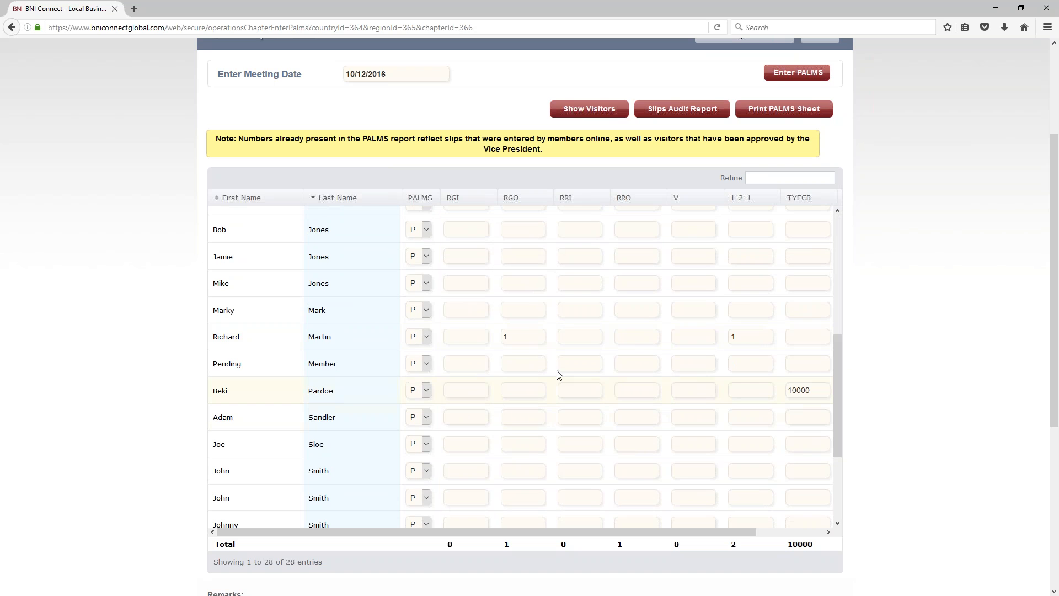
# Step: Review the recorded RGO, RRO and 1-2-1 counts and the 10000 TYFCB amount
pyautogui.moveTo(509, 335); pyautogui.dragTo(495, 335)
pyautogui.moveTo(738, 336); pyautogui.dragTo(706, 329)
pyautogui.moveTo(835, 366); pyautogui.dragTo(838, 311)
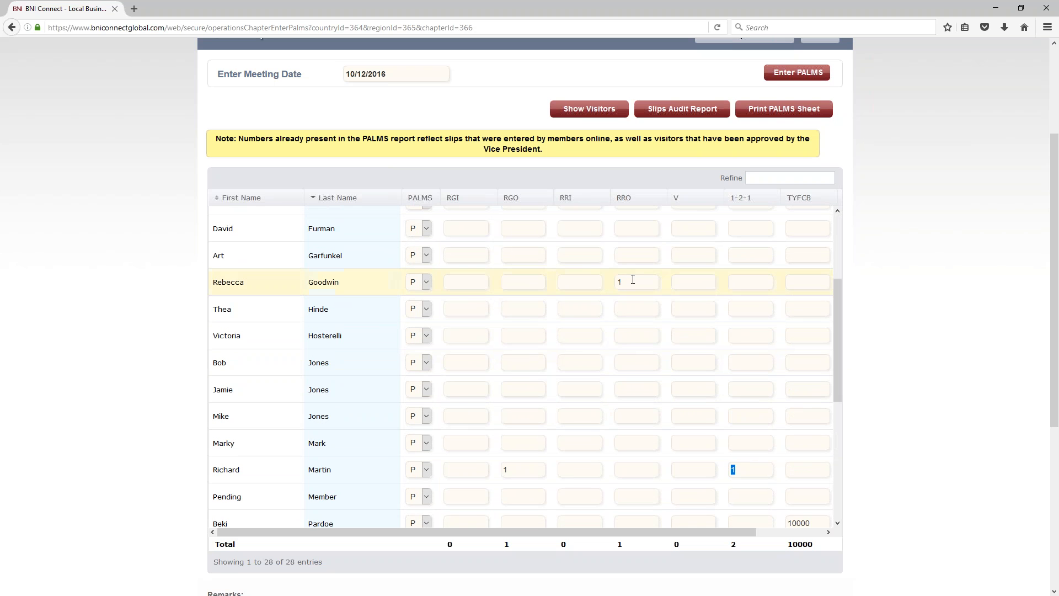
pyautogui.moveTo(633, 279); pyautogui.dragTo(617, 281)
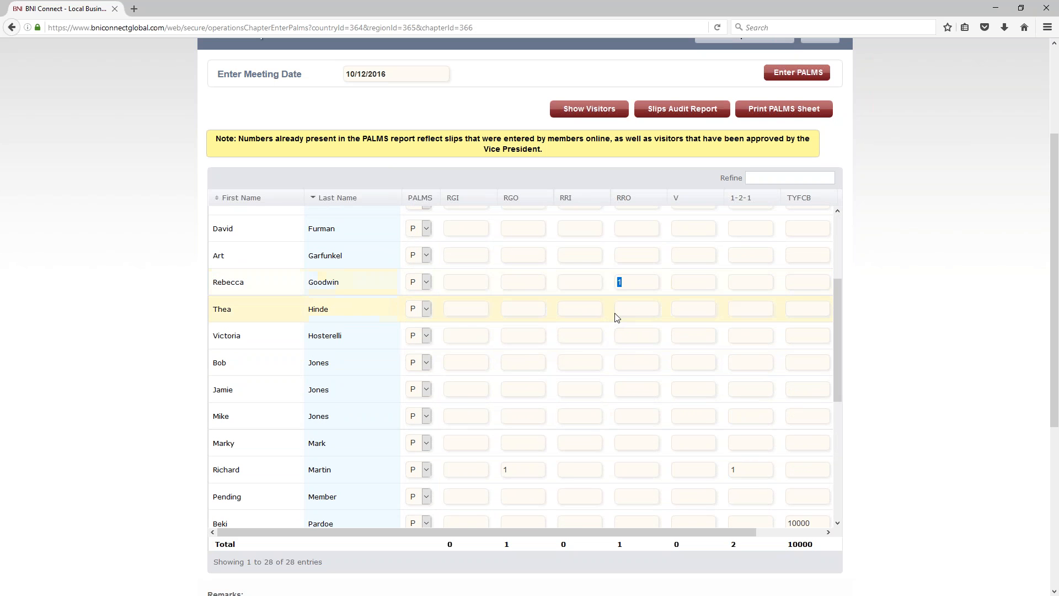
pyautogui.scroll(-1, 839, 343)
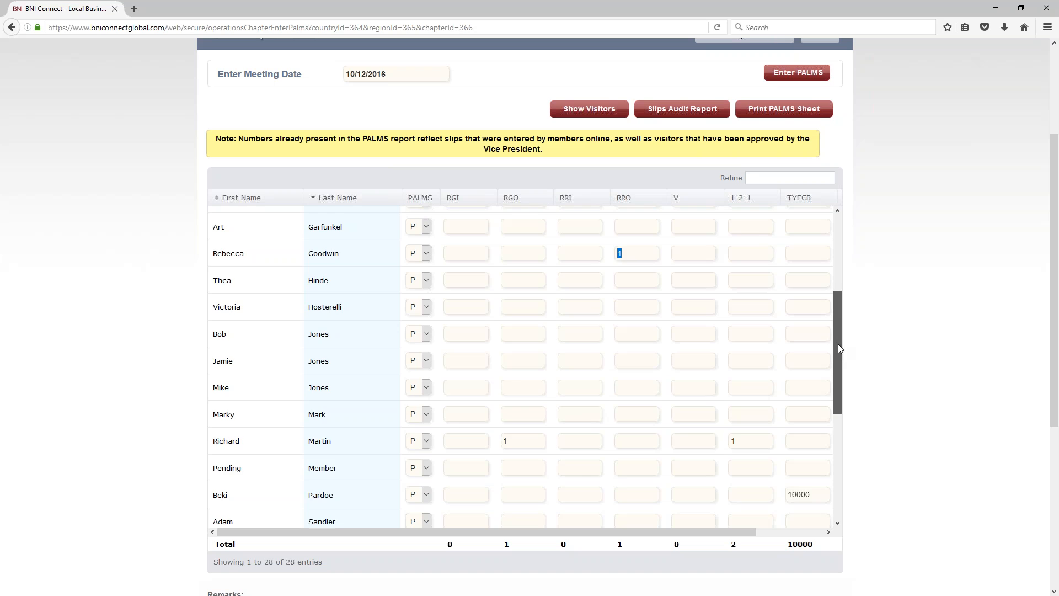
pyautogui.scroll(-4, 838, 348)
pyautogui.moveTo(805, 378); pyautogui.dragTo(743, 378)
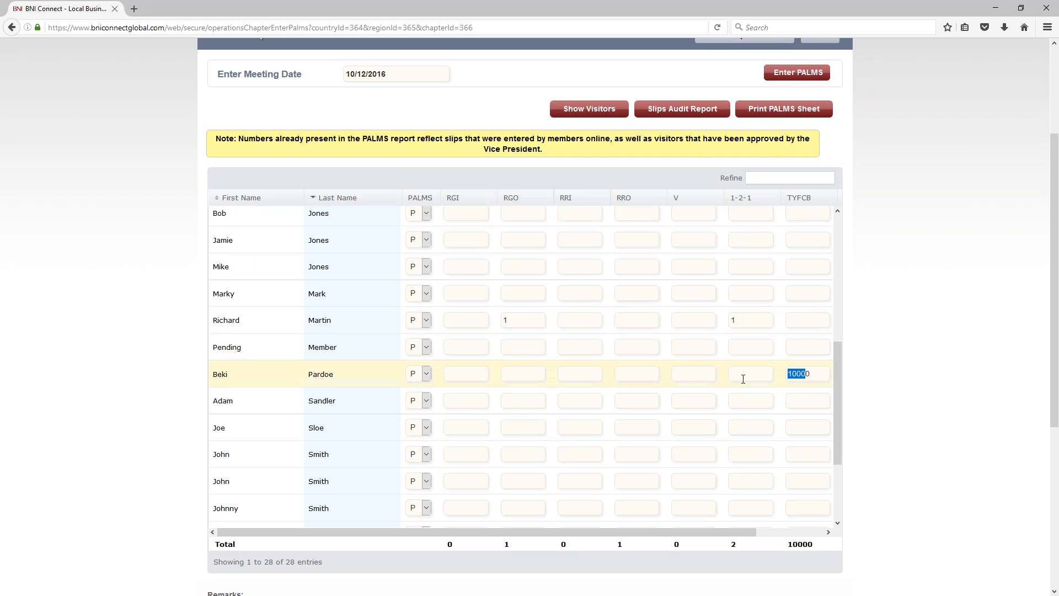
pyautogui.click(820, 370)
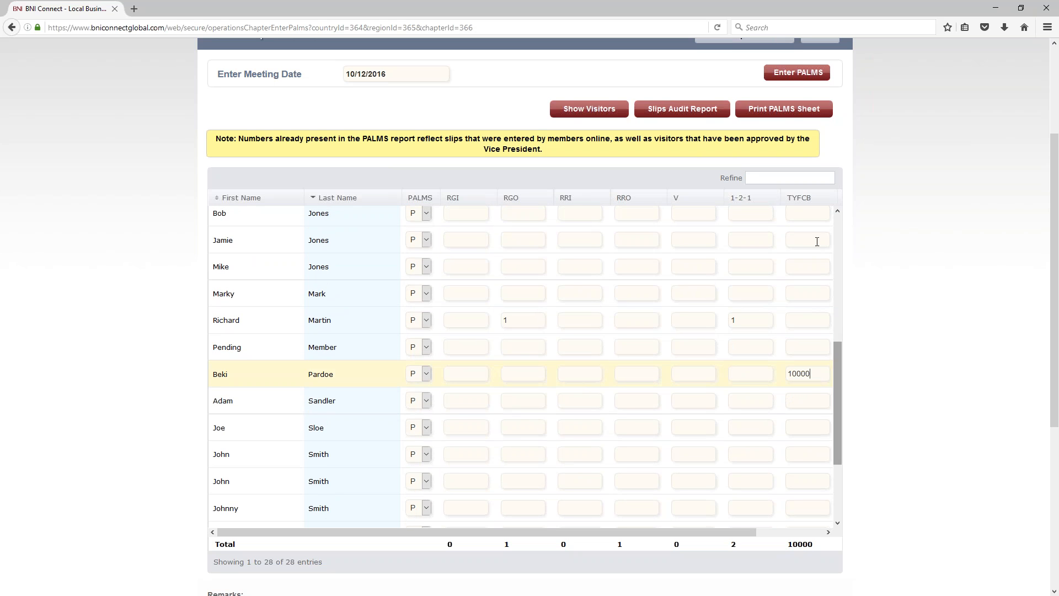
pyautogui.moveTo(742, 532); pyautogui.dragTo(879, 525)
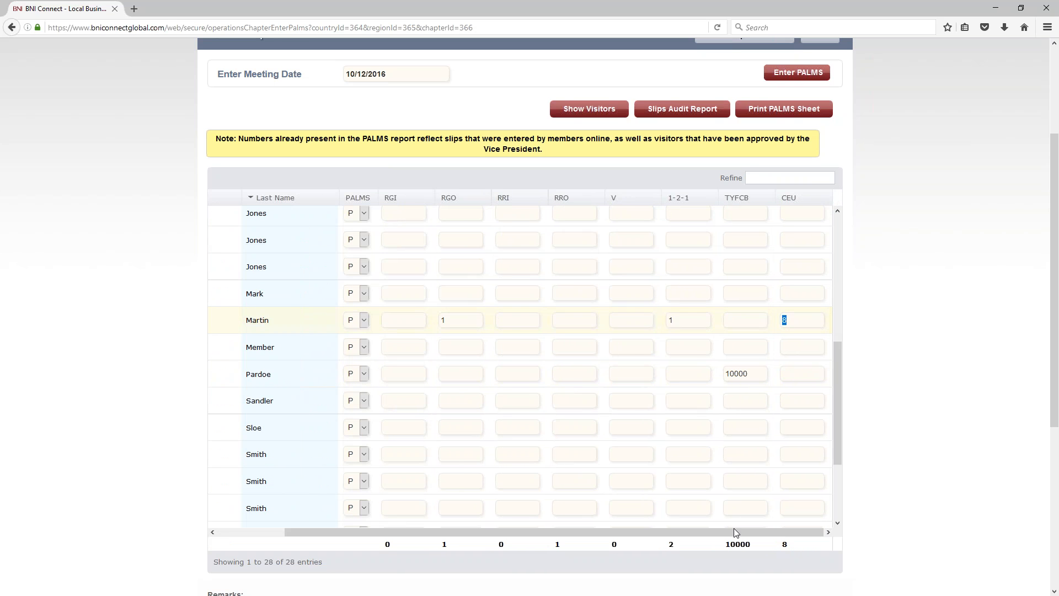
pyautogui.moveTo(734, 531); pyautogui.dragTo(666, 531)
pyautogui.scroll(3, 664, 508)
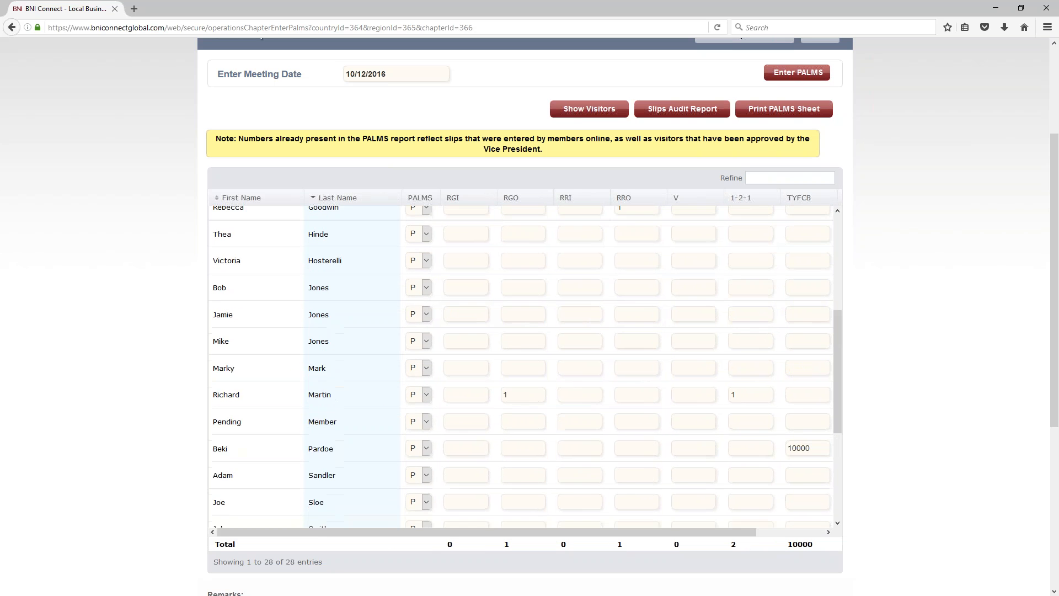
pyautogui.scroll(4, 526, 366)
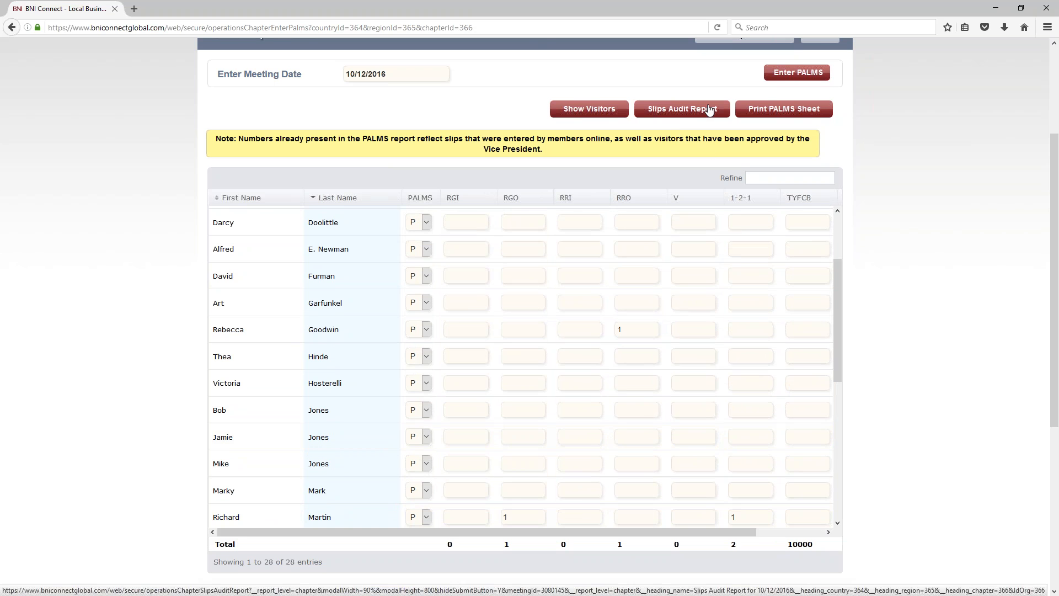
# Step: Open and review the 10/12/2016 Slips Audit Report's CEU, one-to-one, referral and TYFCB slips
pyautogui.click(710, 109)
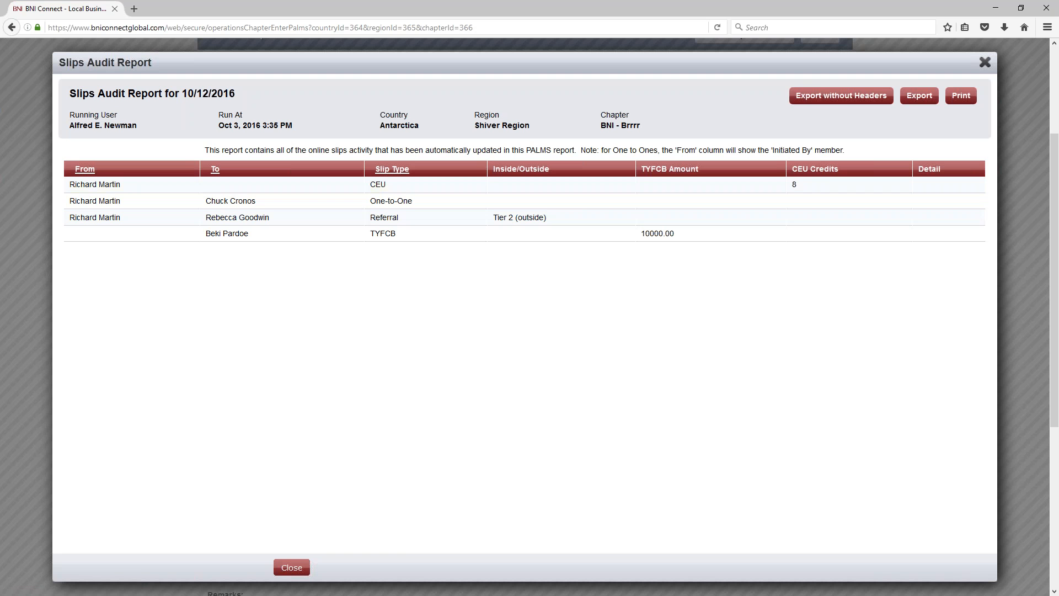
pyautogui.doubleClick(368, 186)
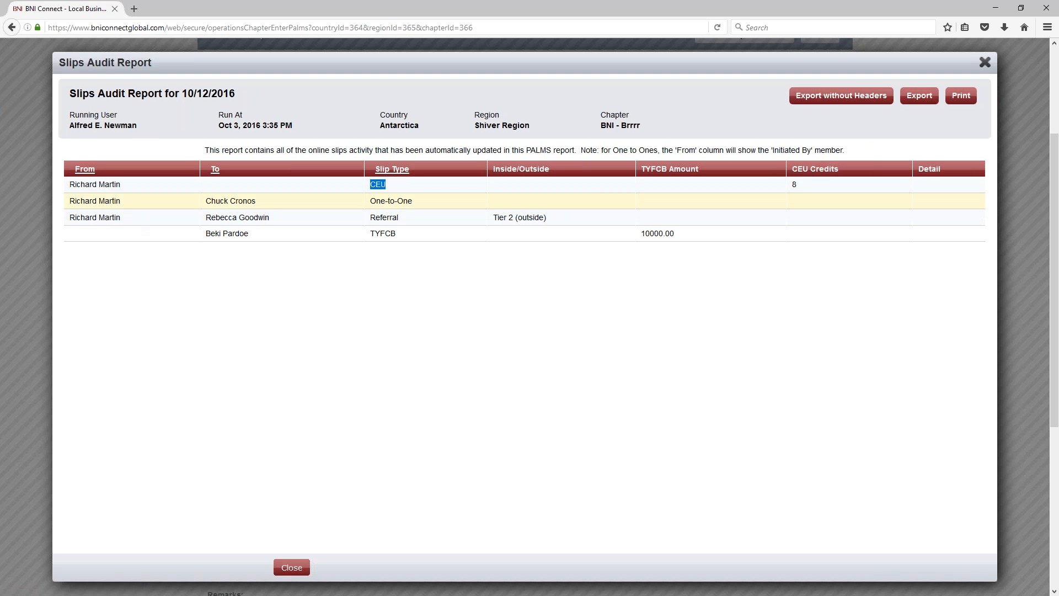
pyautogui.moveTo(257, 202); pyautogui.dragTo(211, 202)
pyautogui.moveTo(130, 218); pyautogui.dragTo(69, 218)
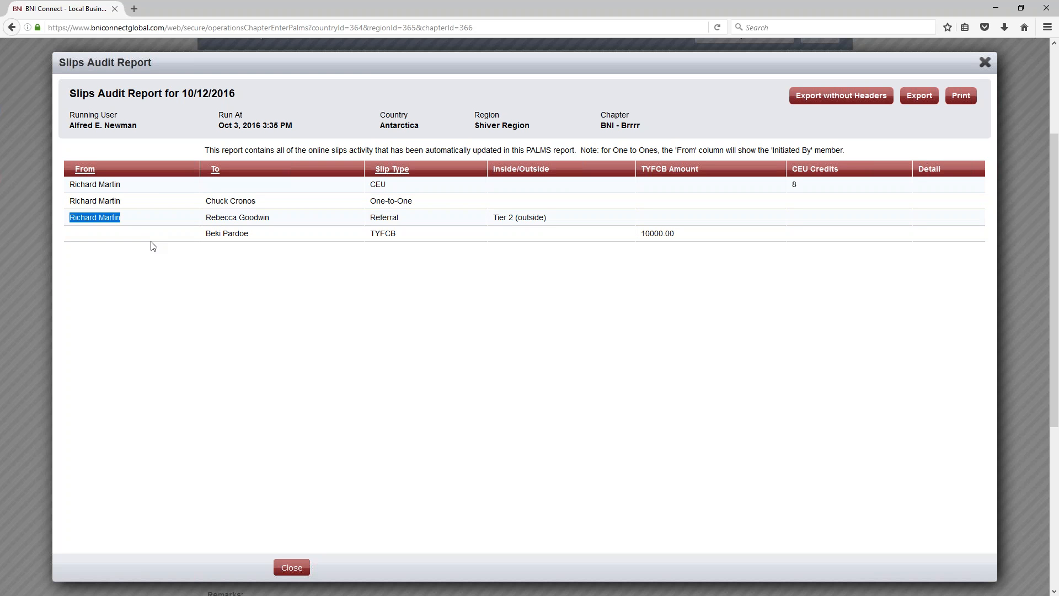
pyautogui.moveTo(270, 218); pyautogui.dragTo(205, 218)
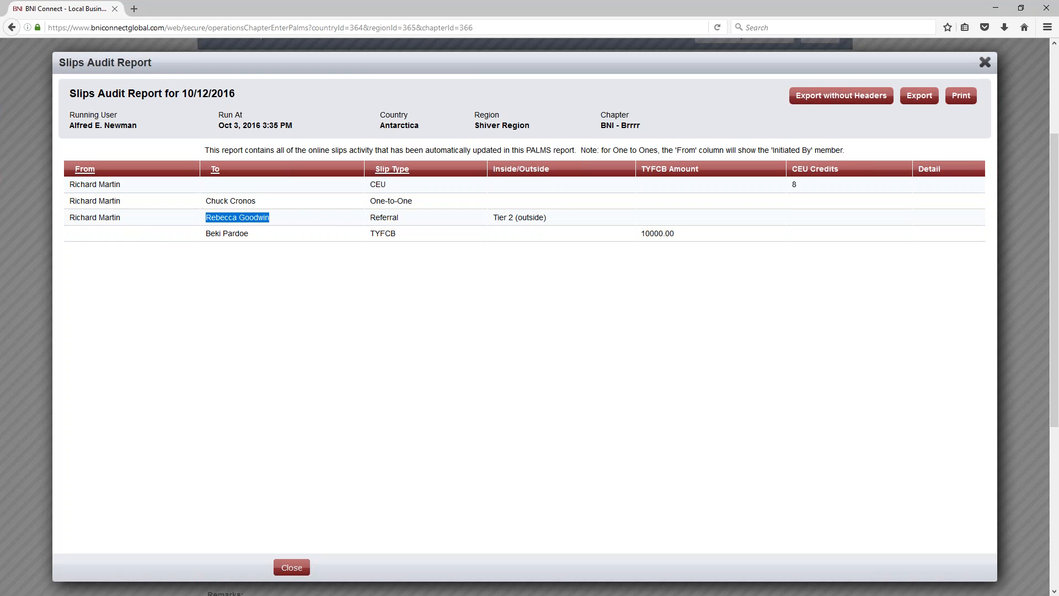
pyautogui.click(92, 240)
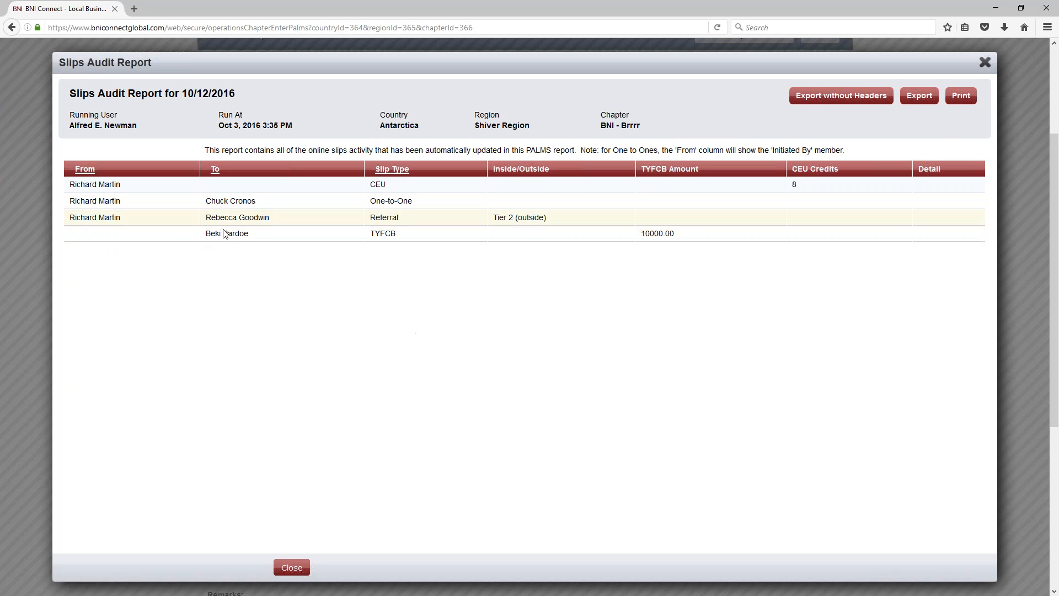
pyautogui.moveTo(275, 241); pyautogui.dragTo(208, 244)
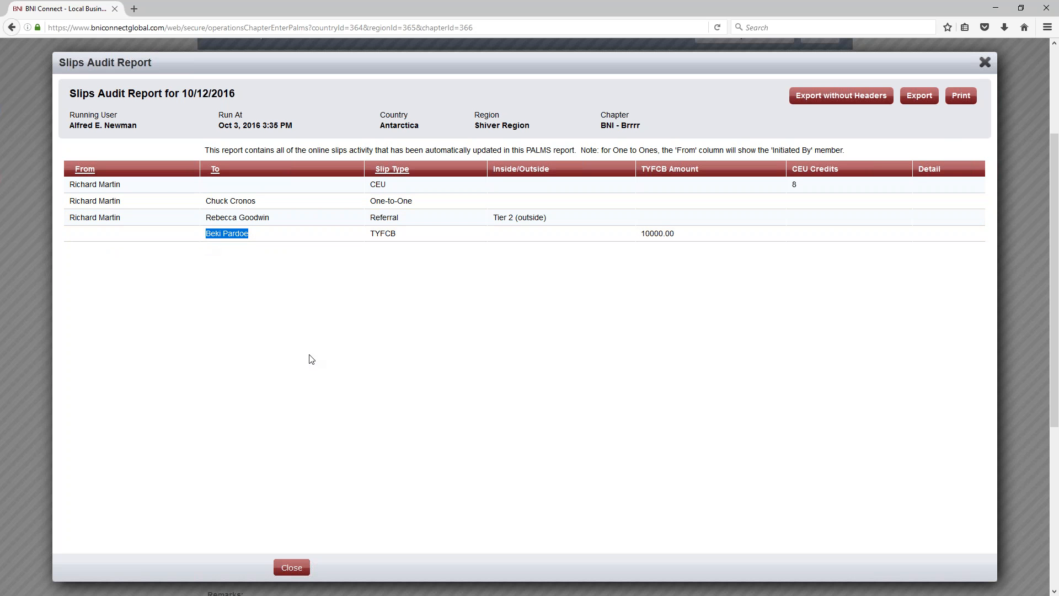
pyautogui.click(983, 63)
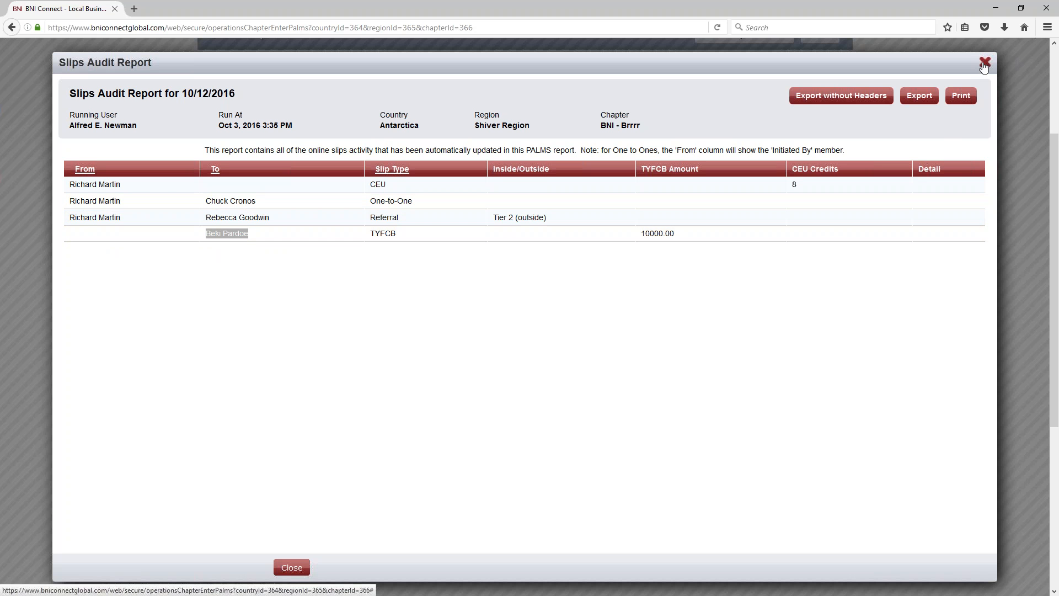
# Step: Change the member's TYFCB amount from 10000 to 20000
pyautogui.scroll(-3, 761, 396)
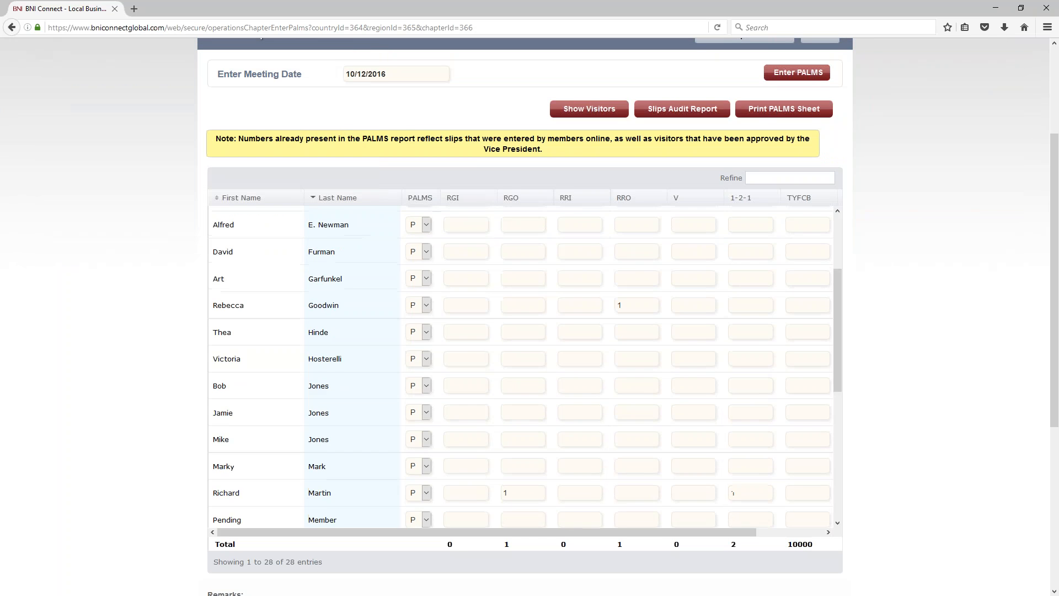
pyautogui.scroll(-1, 634, 454)
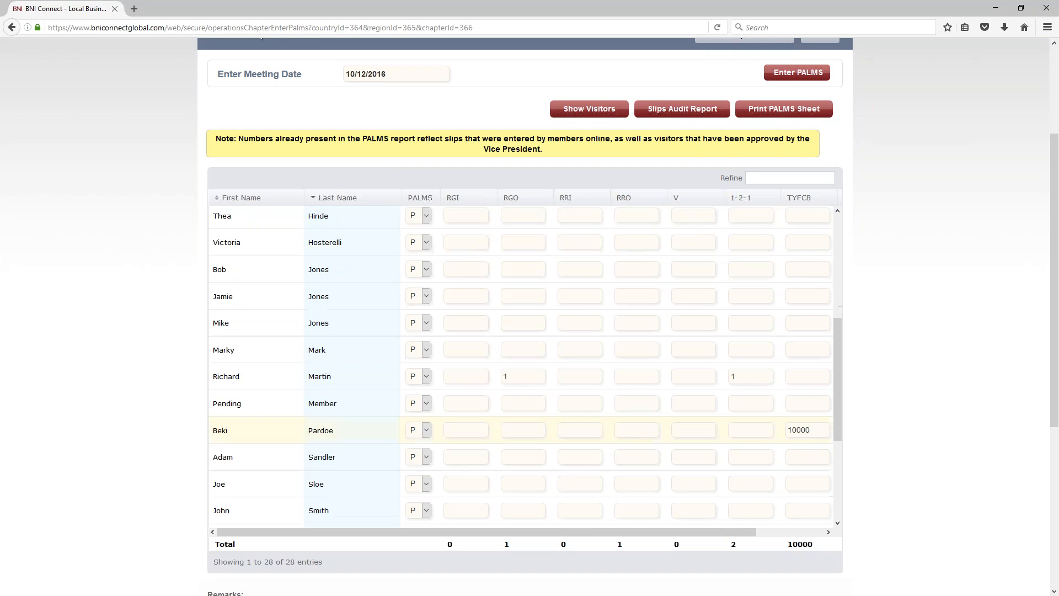
pyautogui.moveTo(816, 429); pyautogui.dragTo(757, 429)
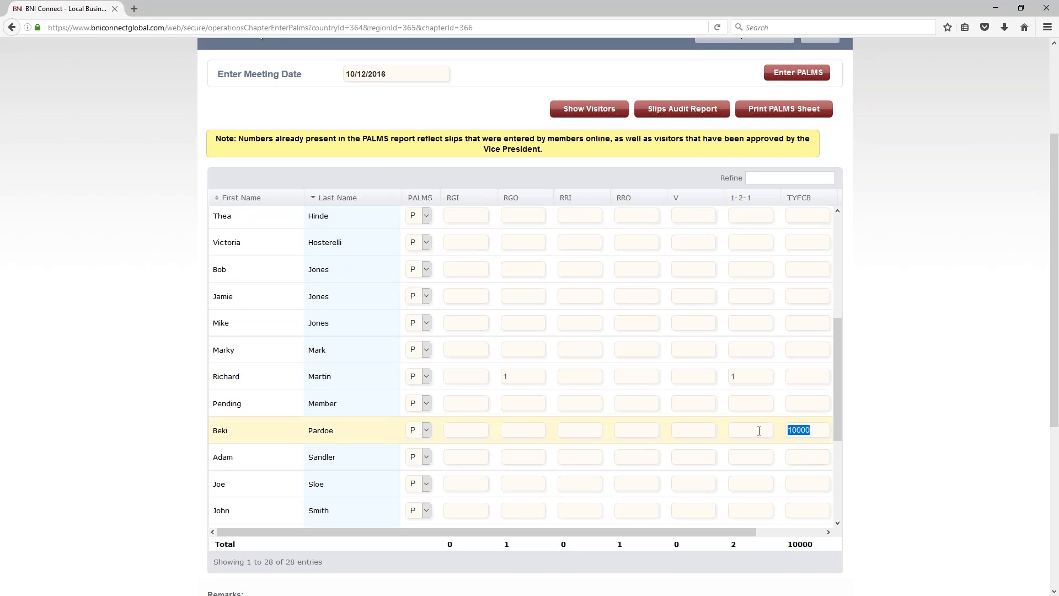
pyautogui.scroll(-1, 759, 430)
pyautogui.press('BackSpace')
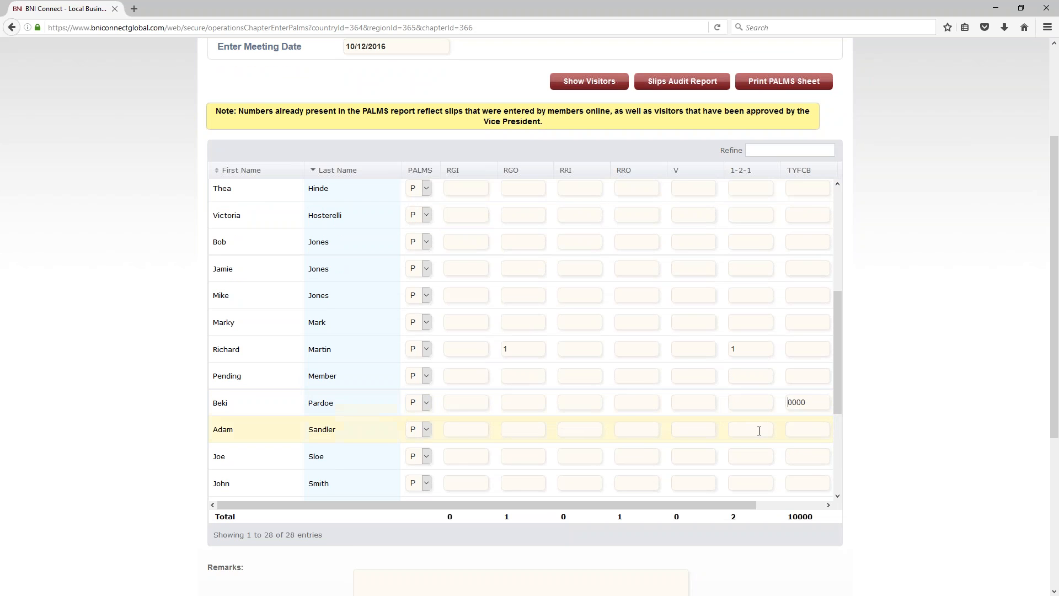
pyautogui.write('2')
pyautogui.scroll(8, 633, 347)
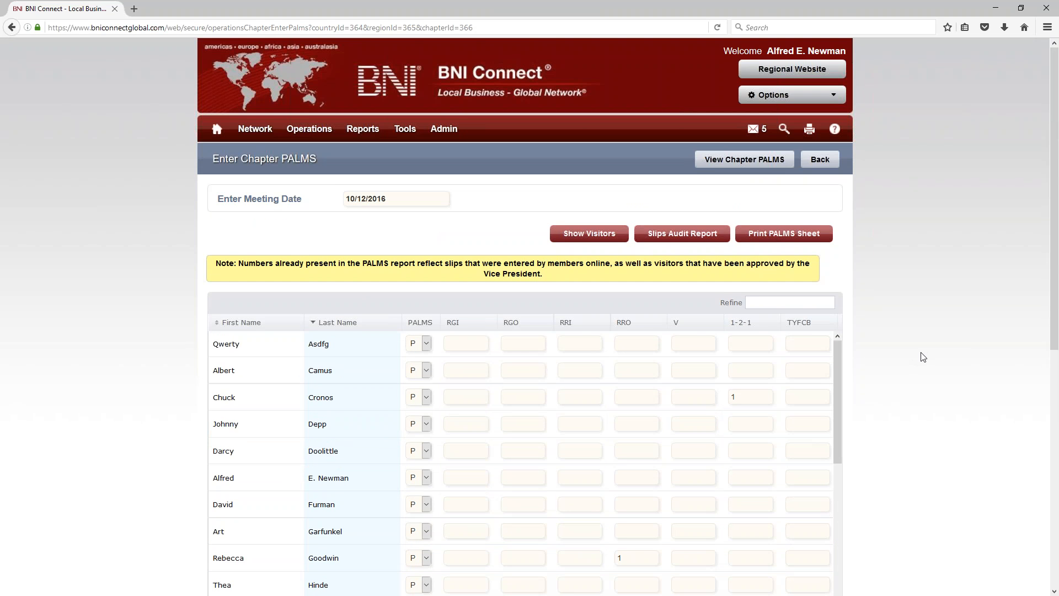
pyautogui.scroll(-4, 910, 353)
# Step: Keep the first member's attendance as P and move through their RGI, RRI and RRO fields
pyautogui.click(412, 115)
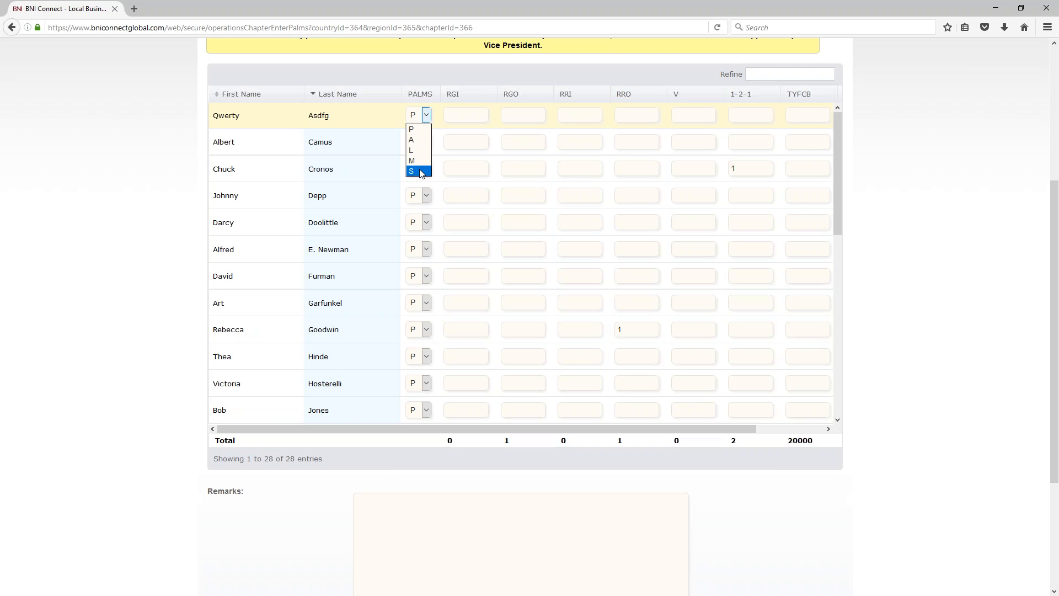
pyautogui.click(424, 129)
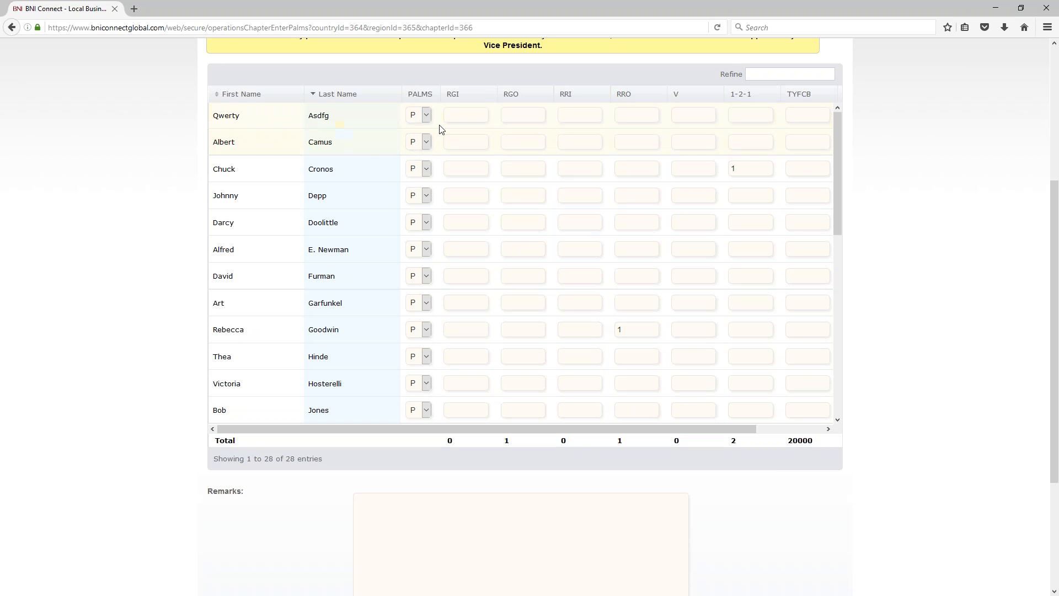
pyautogui.click(456, 114)
pyautogui.press('Tab')
pyautogui.press('Tab')
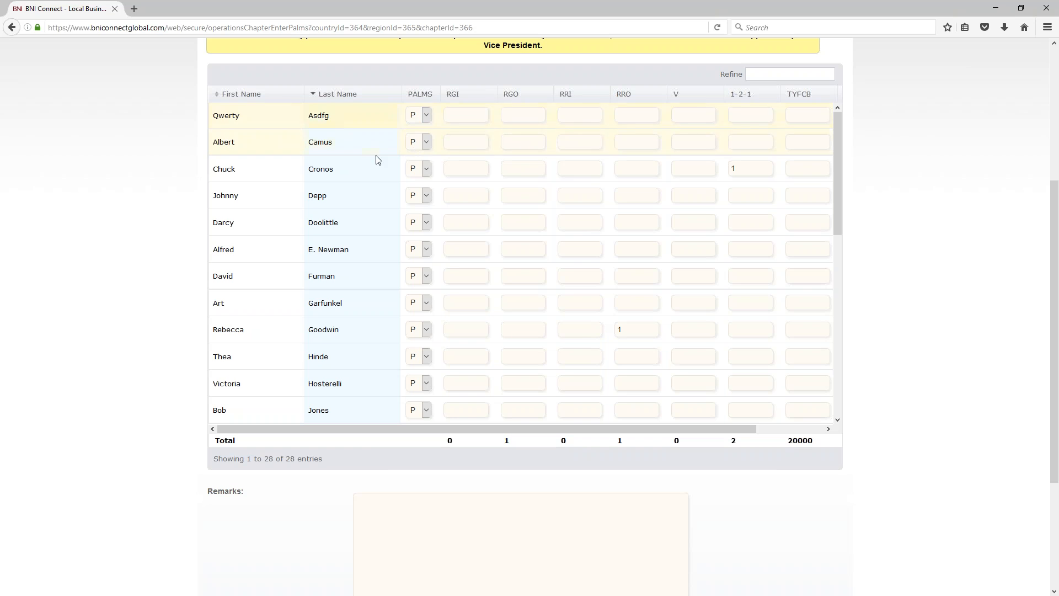
pyautogui.click(620, 116)
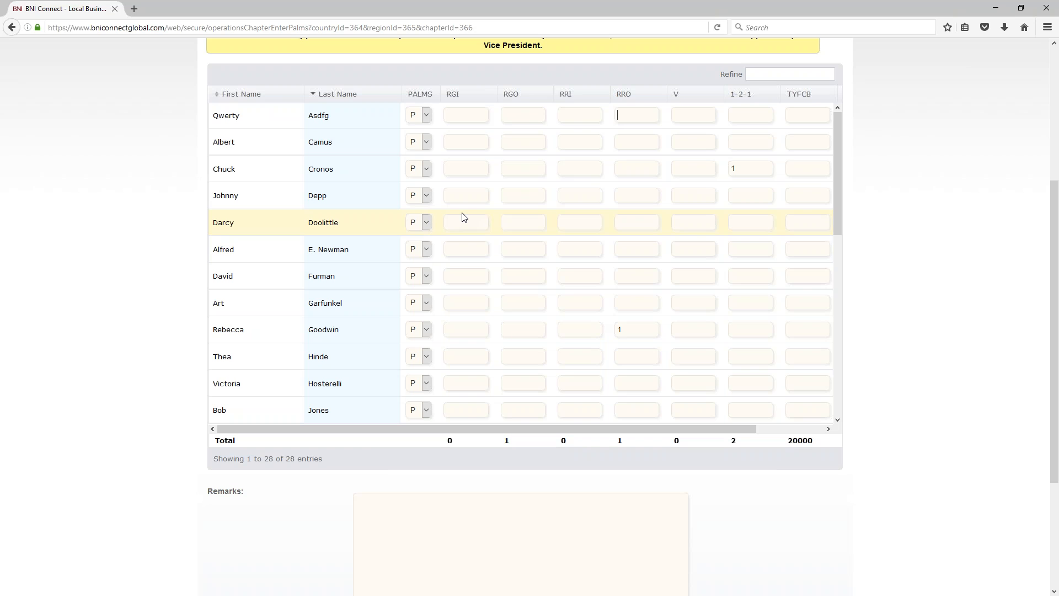
# Step: Enter an RGI of 1 and an RRI of 1 for two members
pyautogui.click(468, 252)
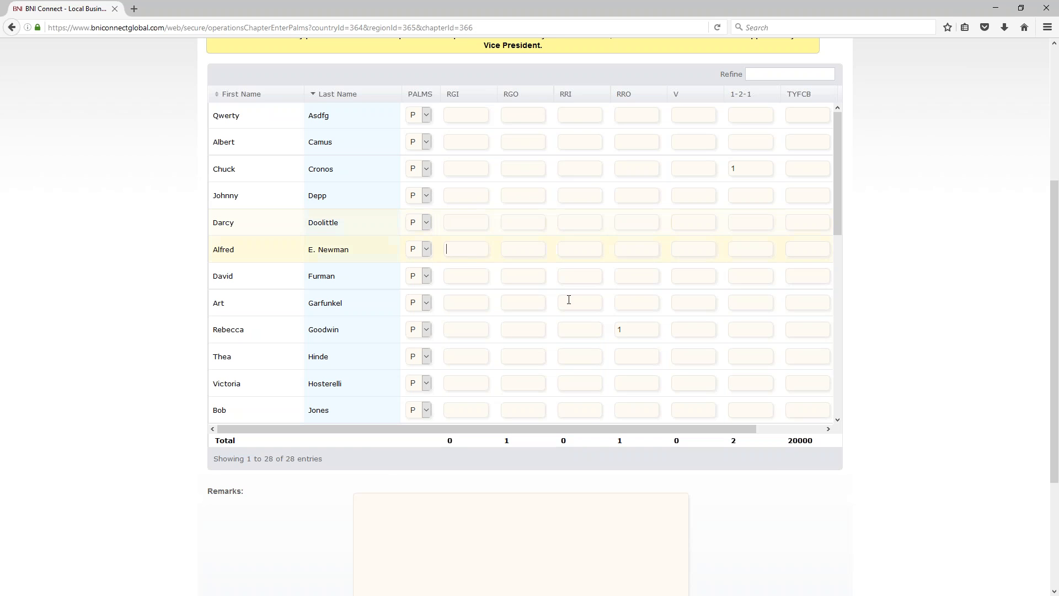
pyautogui.write('1')
pyautogui.click(580, 142)
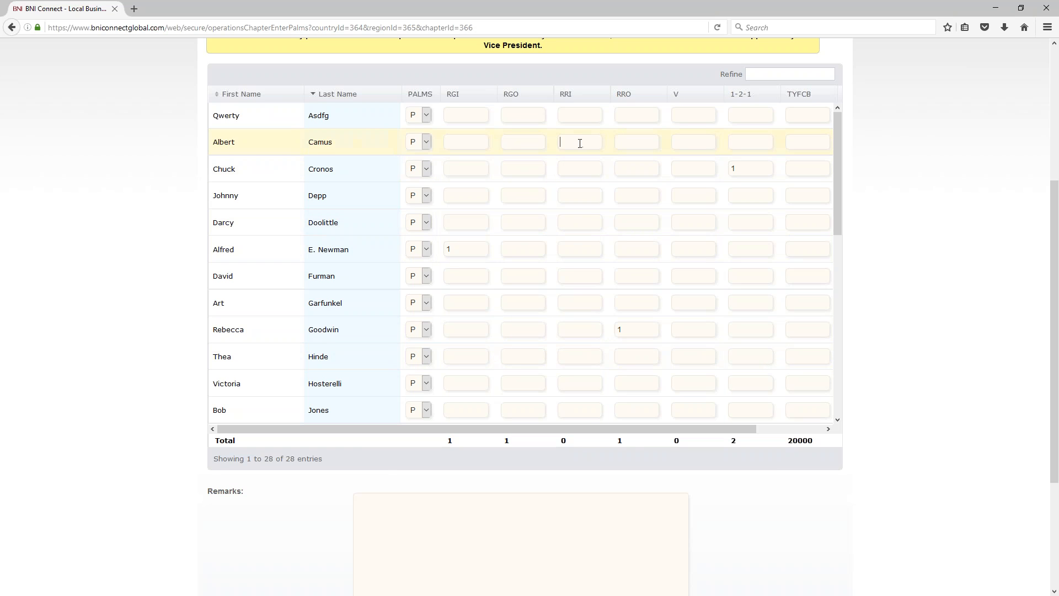
pyautogui.write('1')
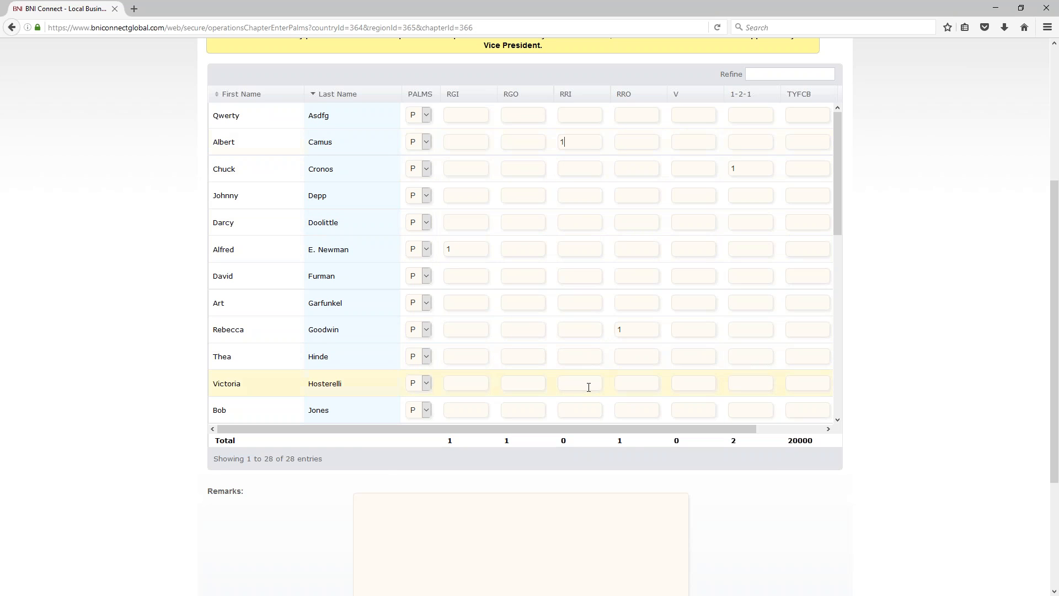
pyautogui.doubleClick(456, 249)
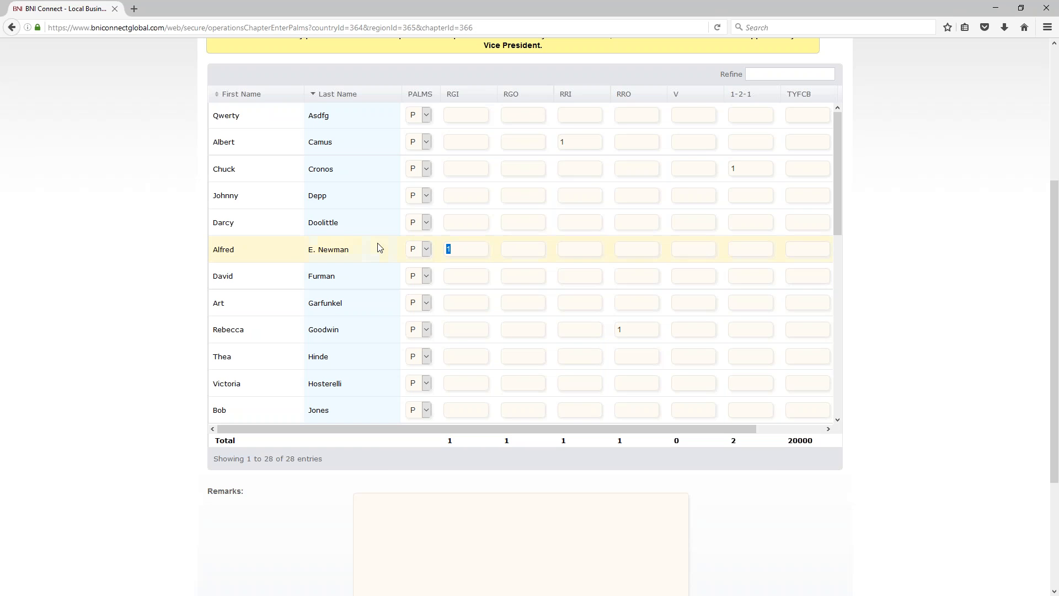
pyautogui.doubleClick(562, 142)
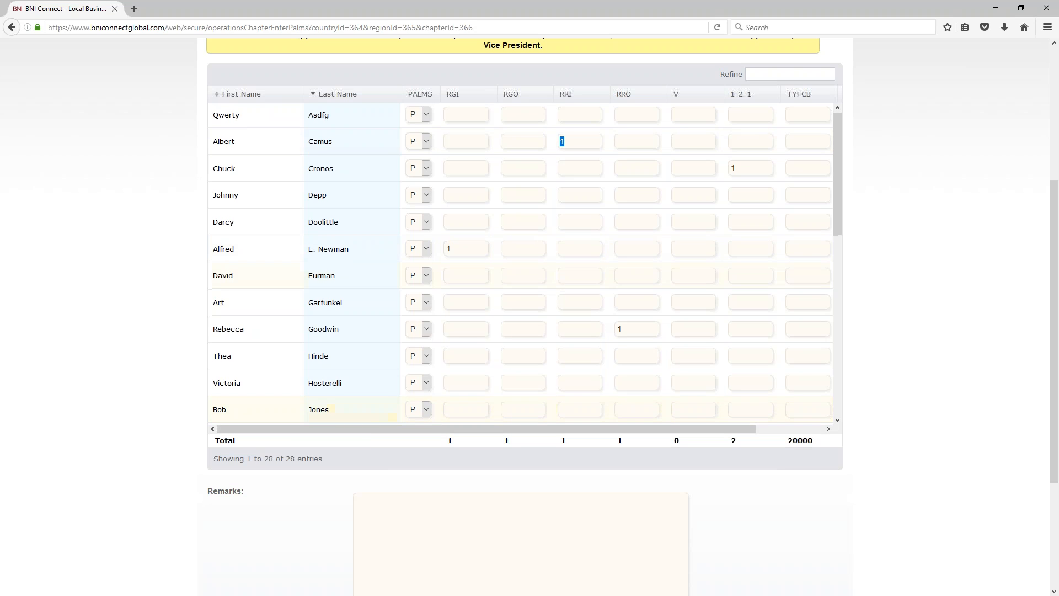
# Step: Enter 1 in further RGO, RRO and 1-2-1 fields for the relevant members
pyautogui.scroll(-4, 560, 295)
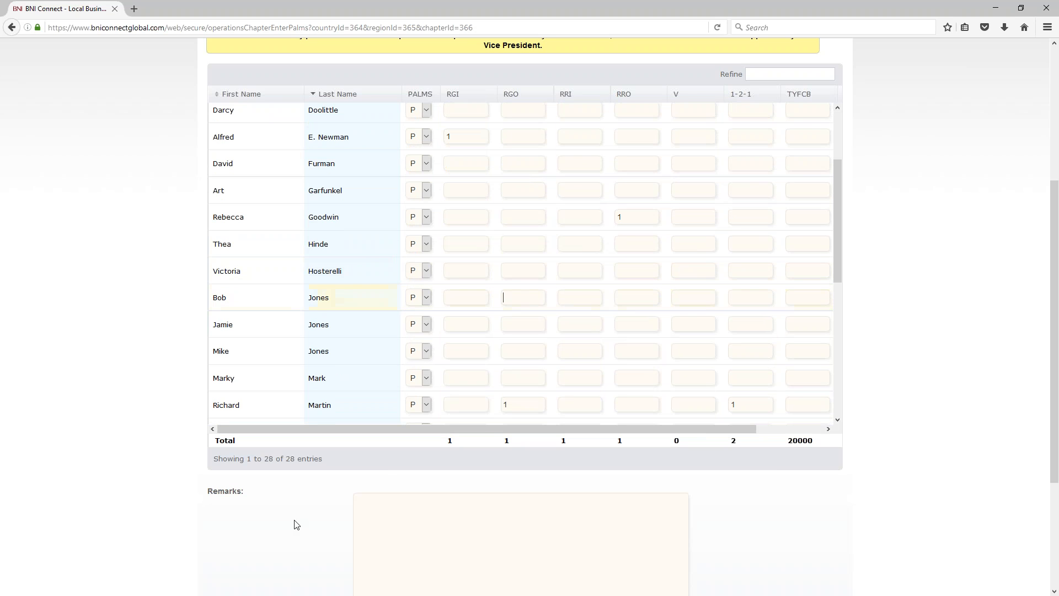
pyautogui.write('1')
pyautogui.write('1')
pyautogui.scroll(4, 588, 383)
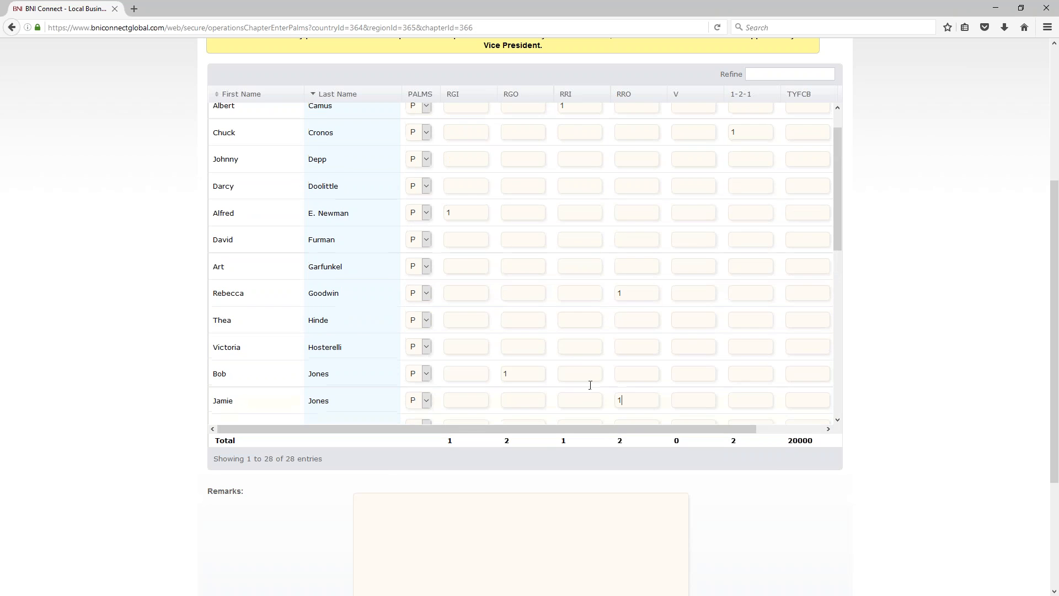
pyautogui.scroll(-5, 701, 373)
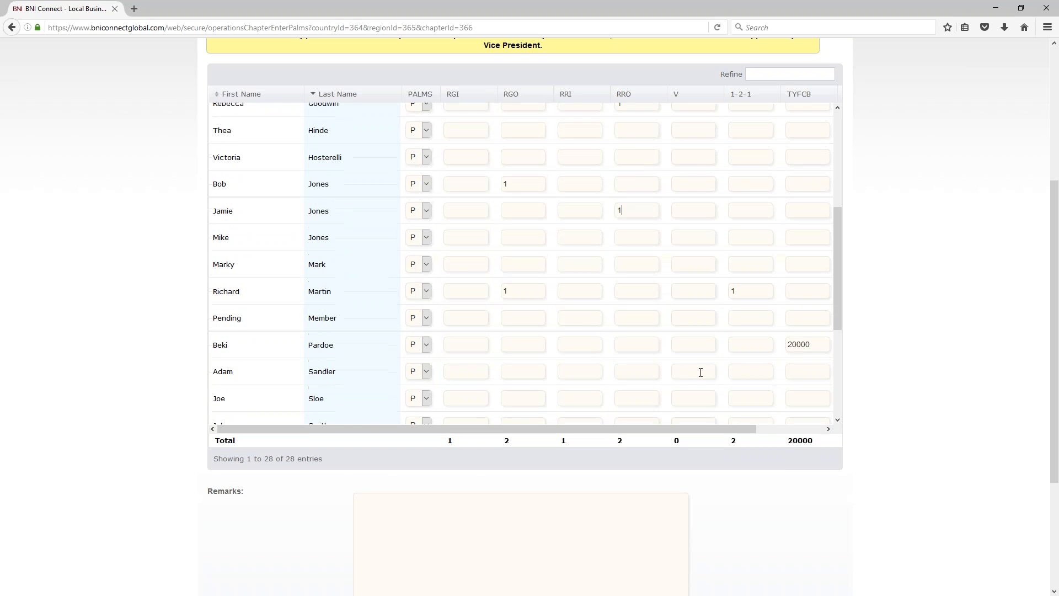
pyautogui.scroll(5, 697, 375)
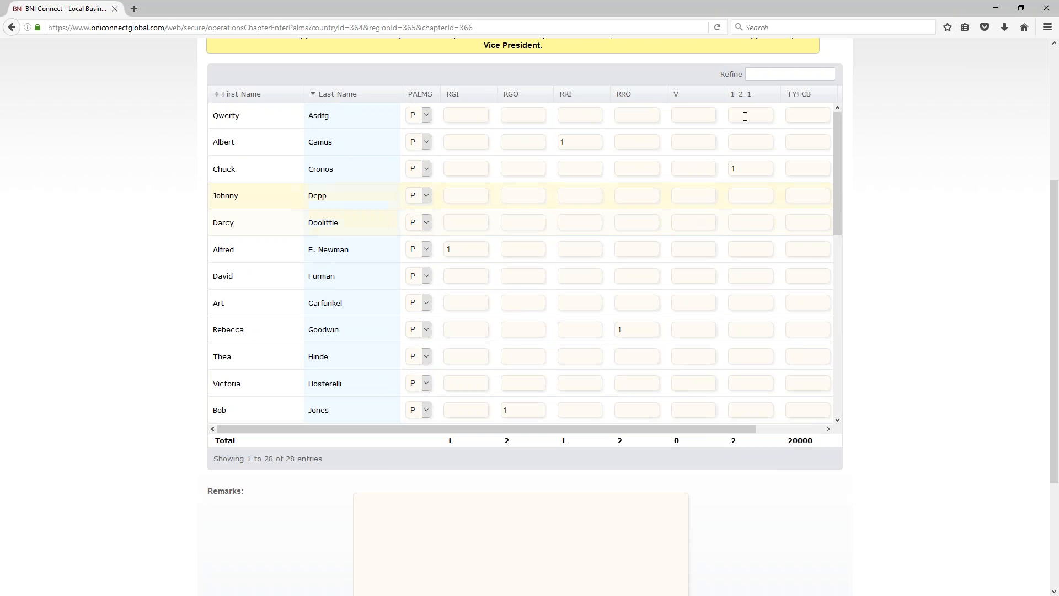
pyautogui.scroll(3, 726, 269)
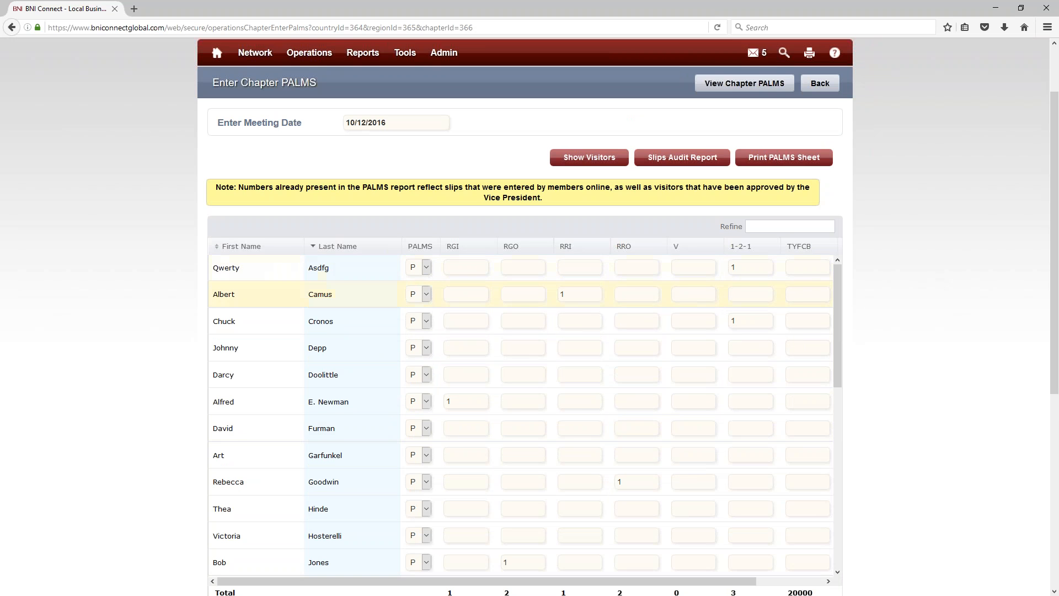
pyautogui.write('1')
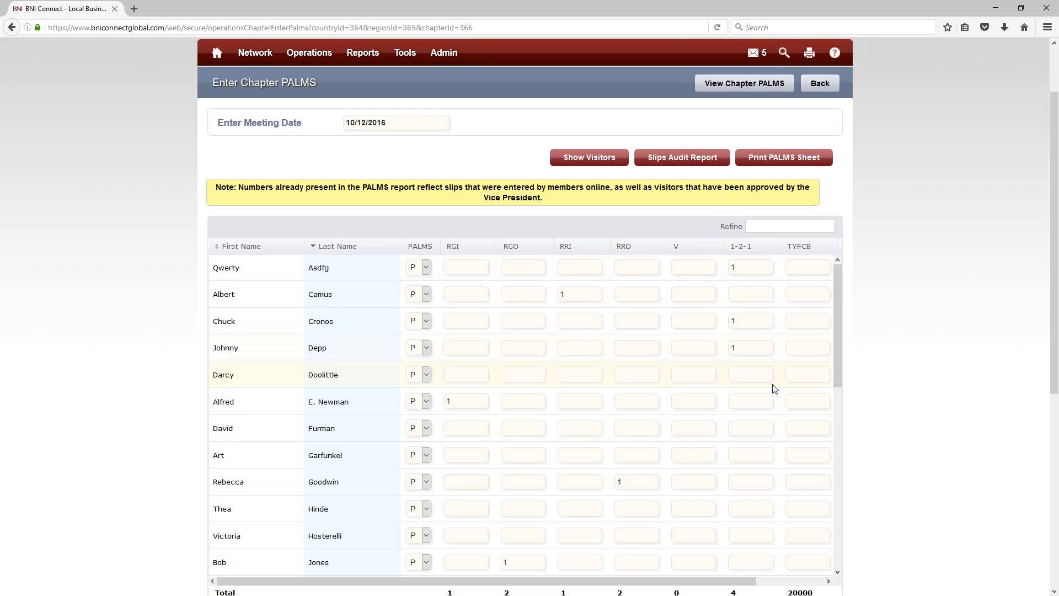
# Step: Enter a member's TYFCB as the whole number 123
pyautogui.scroll(-3, 769, 386)
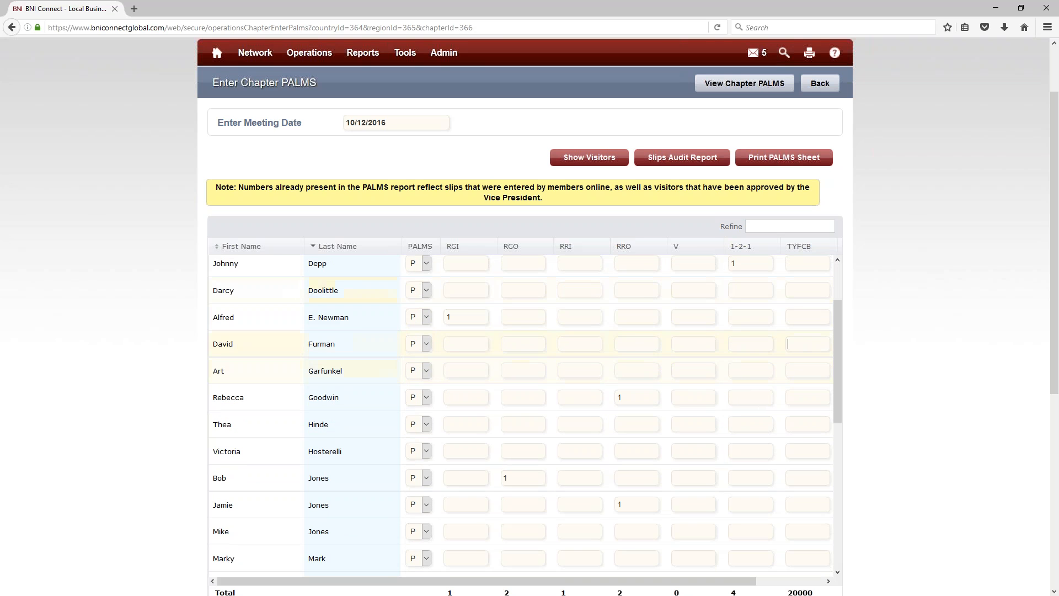
pyautogui.write('123.44')
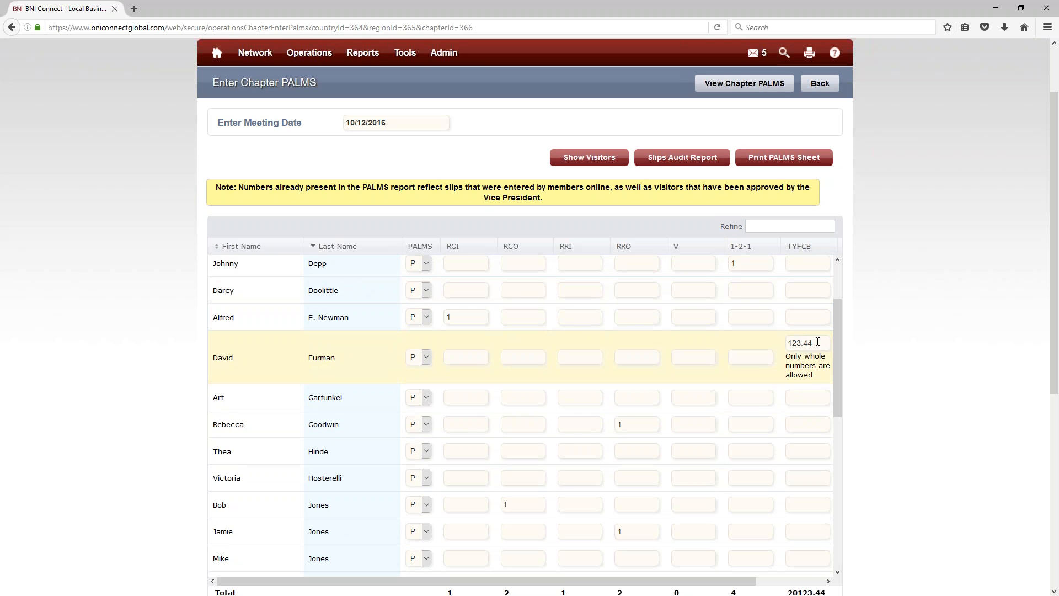
pyautogui.press('BackSpace')
pyautogui.press('BackSpace')
pyautogui.press('BackSpace')
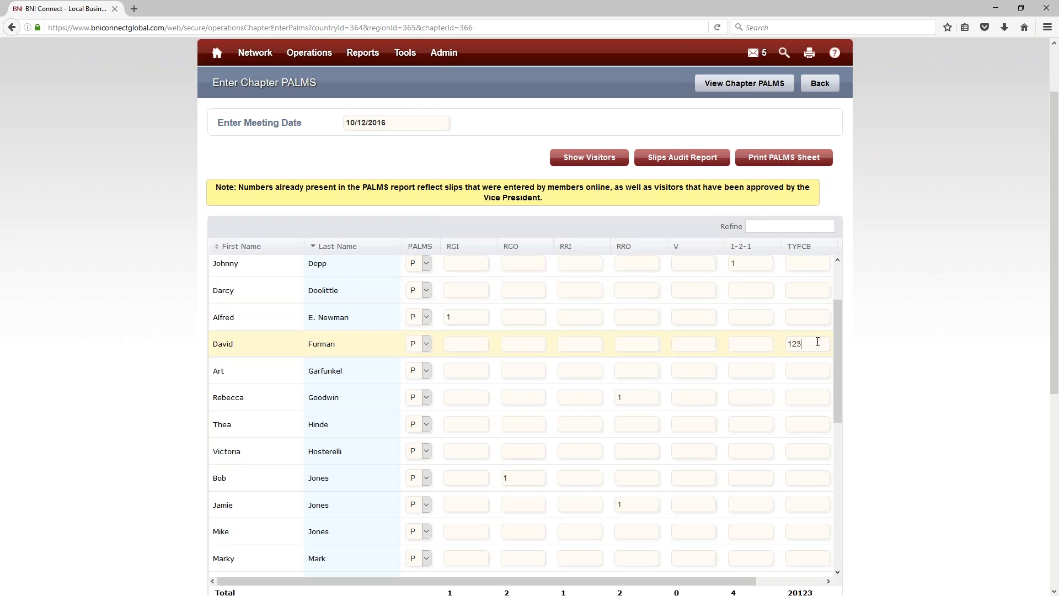
pyautogui.scroll(-6, 883, 270)
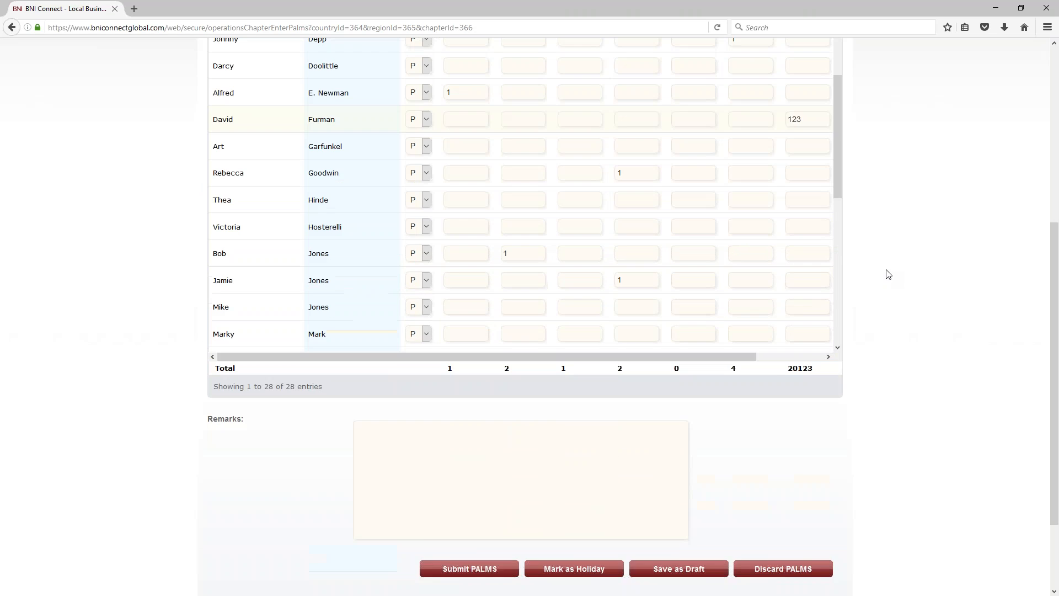
pyautogui.moveTo(646, 245); pyautogui.dragTo(720, 243)
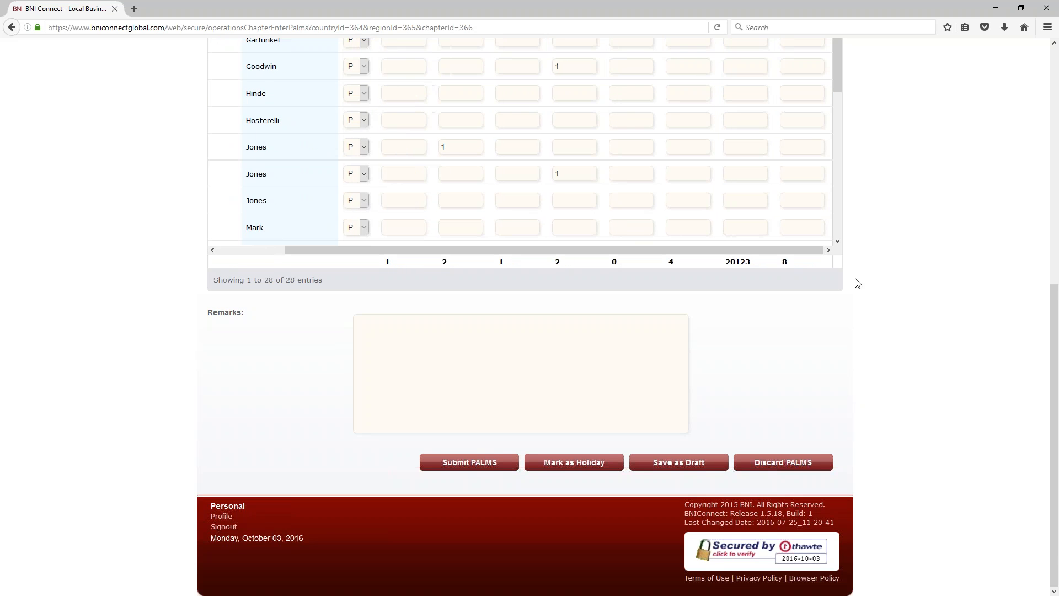
pyautogui.scroll(7, 894, 292)
pyautogui.scroll(-4, 910, 325)
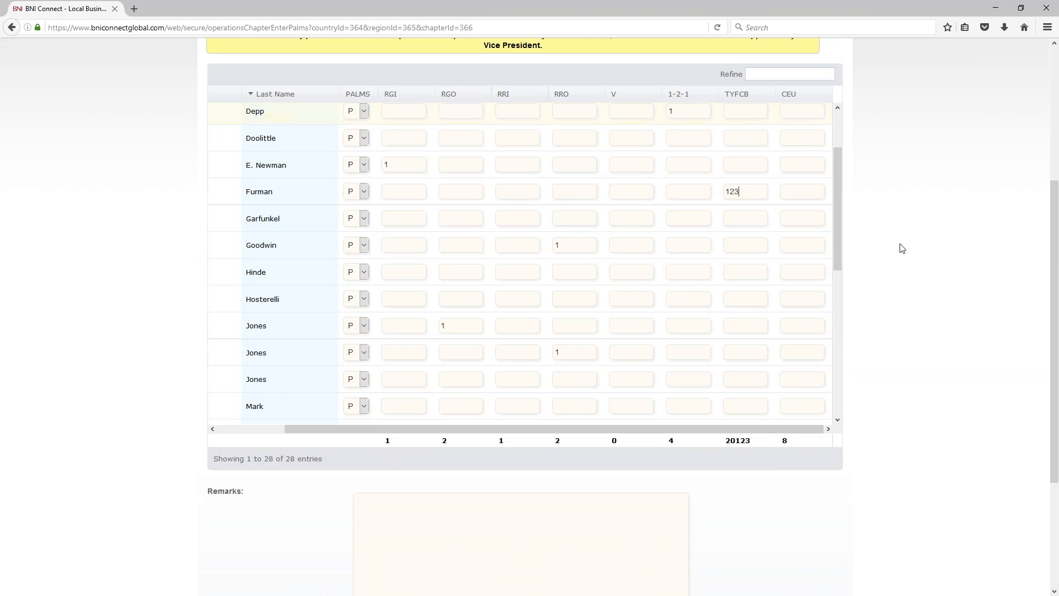
pyautogui.scroll(3, 899, 259)
pyautogui.scroll(1, 899, 254)
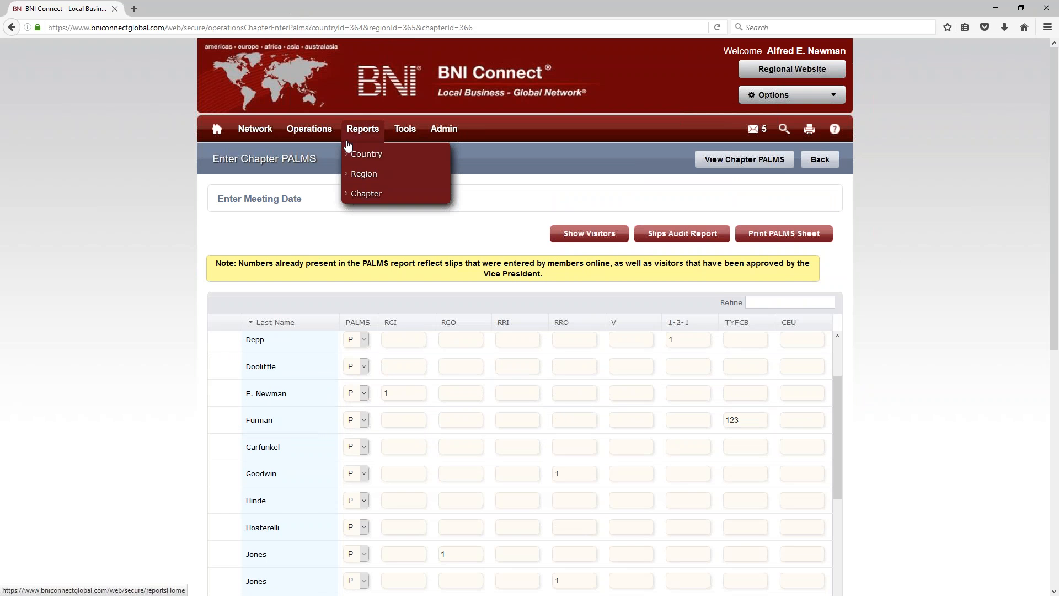
pyautogui.scroll(-7, 893, 326)
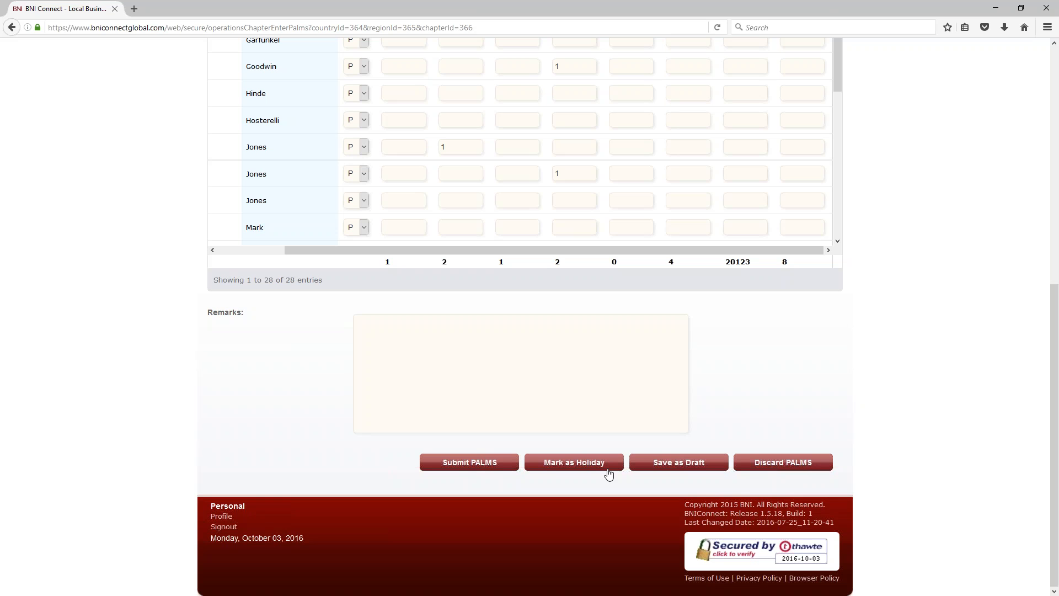
# Step: Submit the 10/12/2016 PALMS sheet and confirm the submission
pyautogui.click(477, 466)
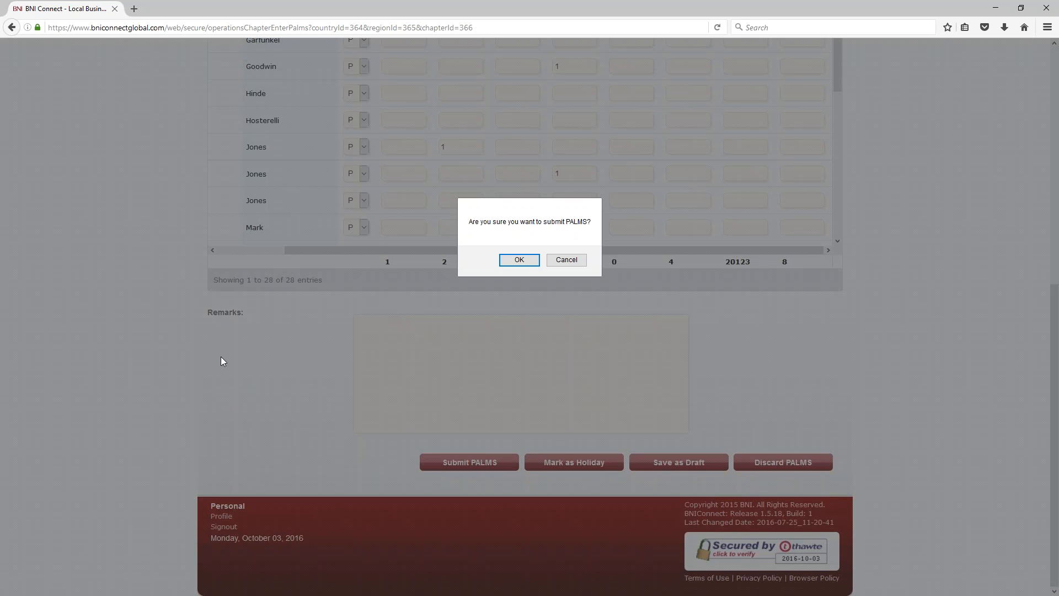
pyautogui.click(536, 259)
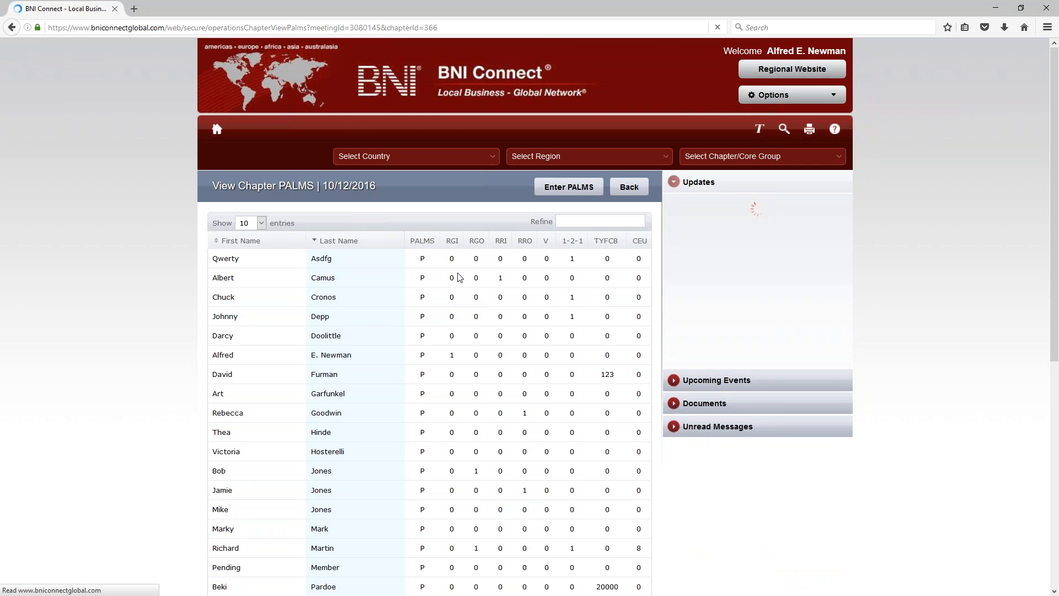
# Step: Unlock the submitted PALMS and open the chapter PALMS summary report
pyautogui.scroll(-7, 527, 364)
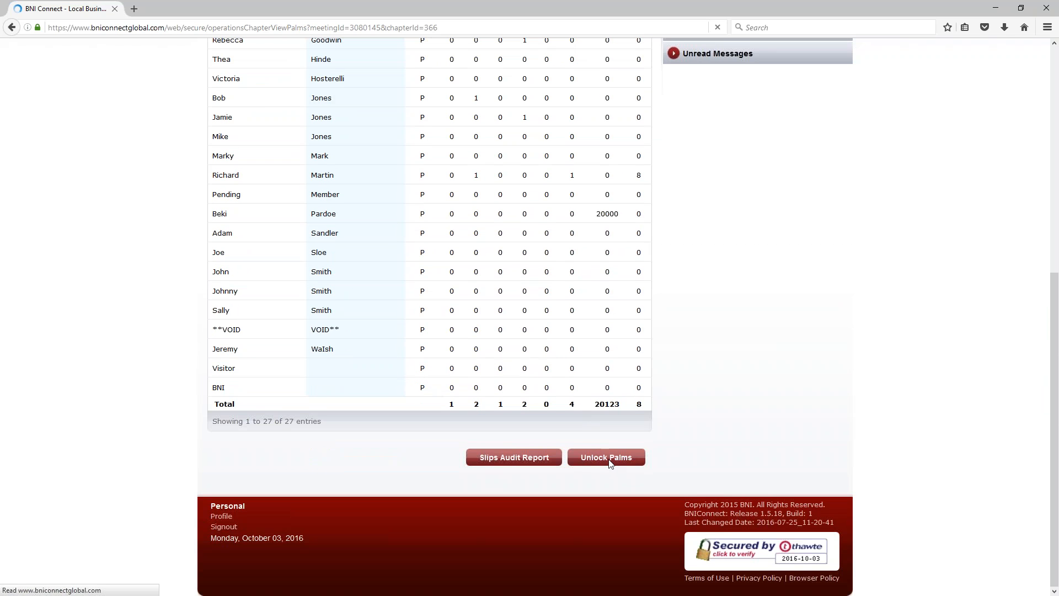
pyautogui.click(609, 461)
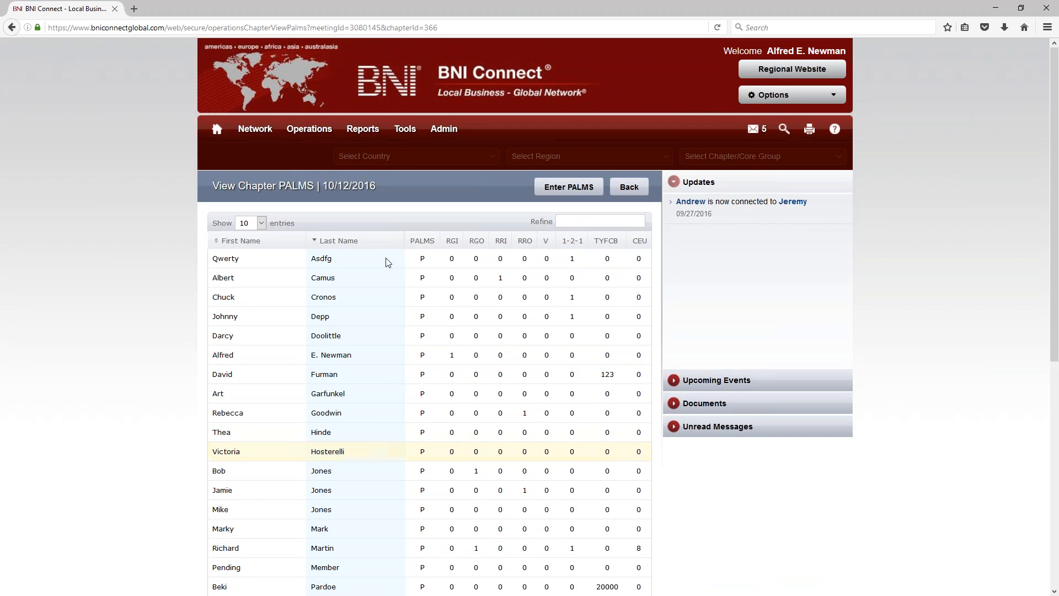
pyautogui.moveTo(309, 129)
pyautogui.click(303, 192)
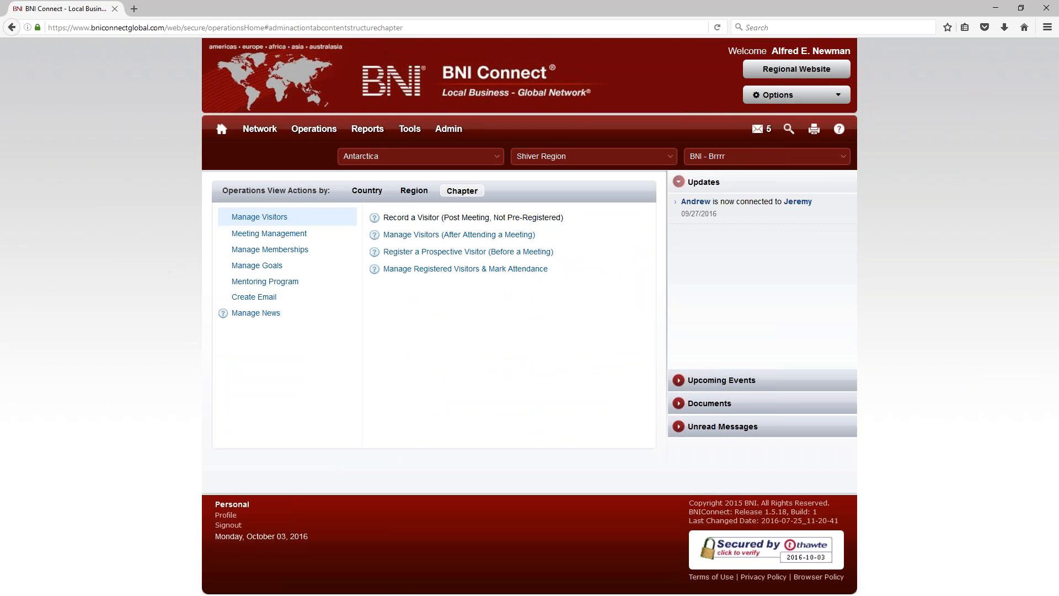
pyautogui.click(240, 234)
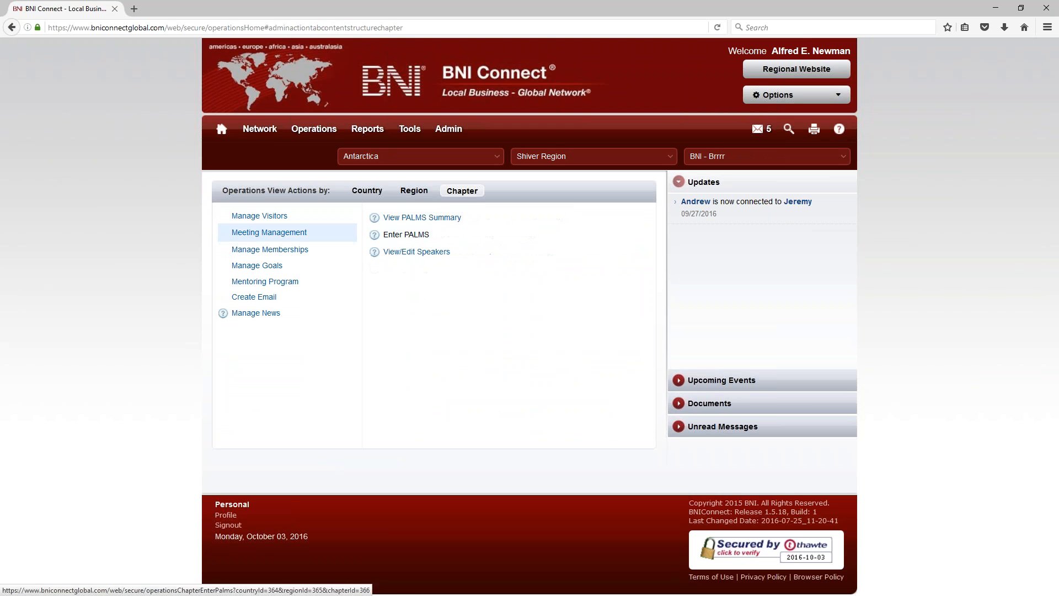
pyautogui.click(405, 220)
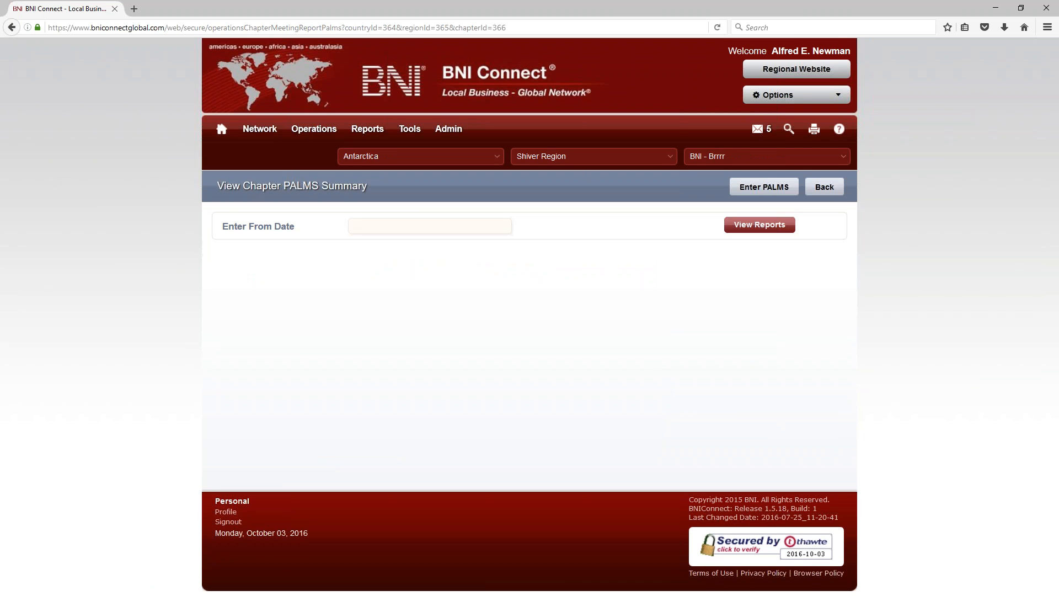
# Step: Set the summary start date to 10/05/2011 and open the 05/14/2012 meeting's PALMS
pyautogui.click(388, 229)
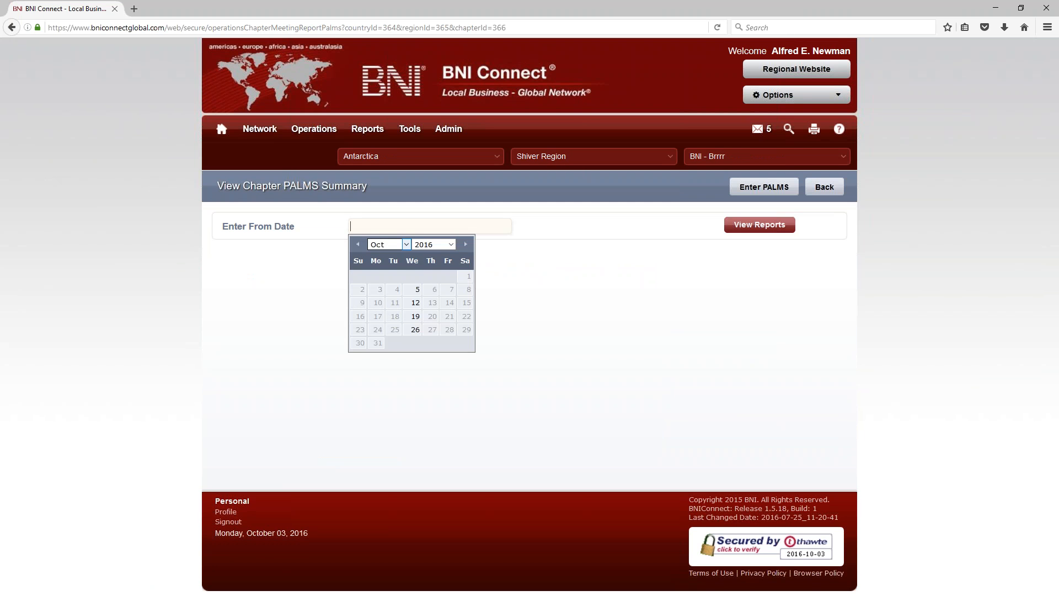
pyautogui.click(433, 245)
pyautogui.click(424, 293)
pyautogui.click(412, 289)
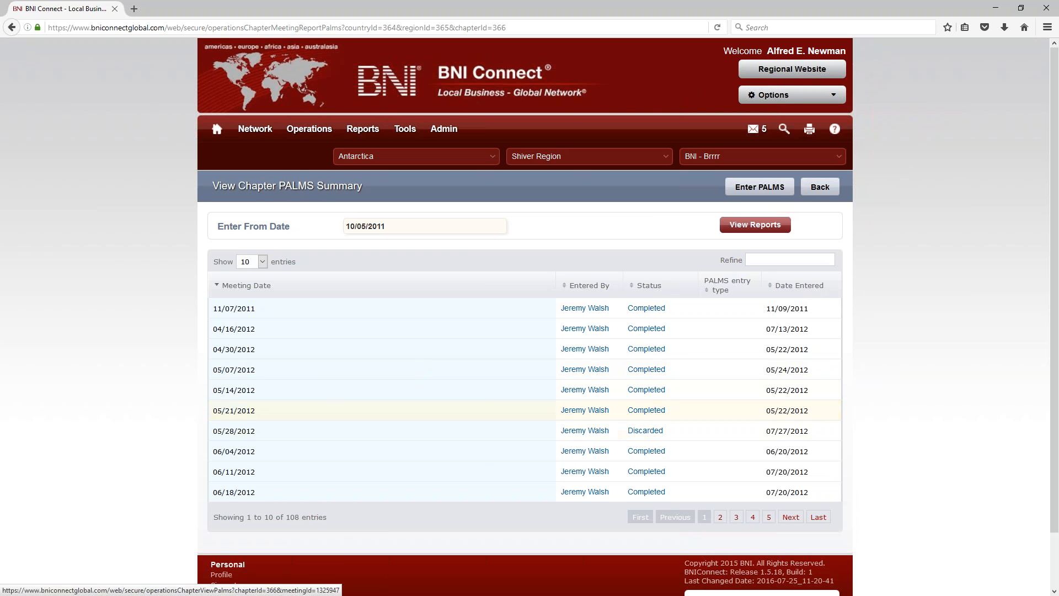
pyautogui.click(638, 395)
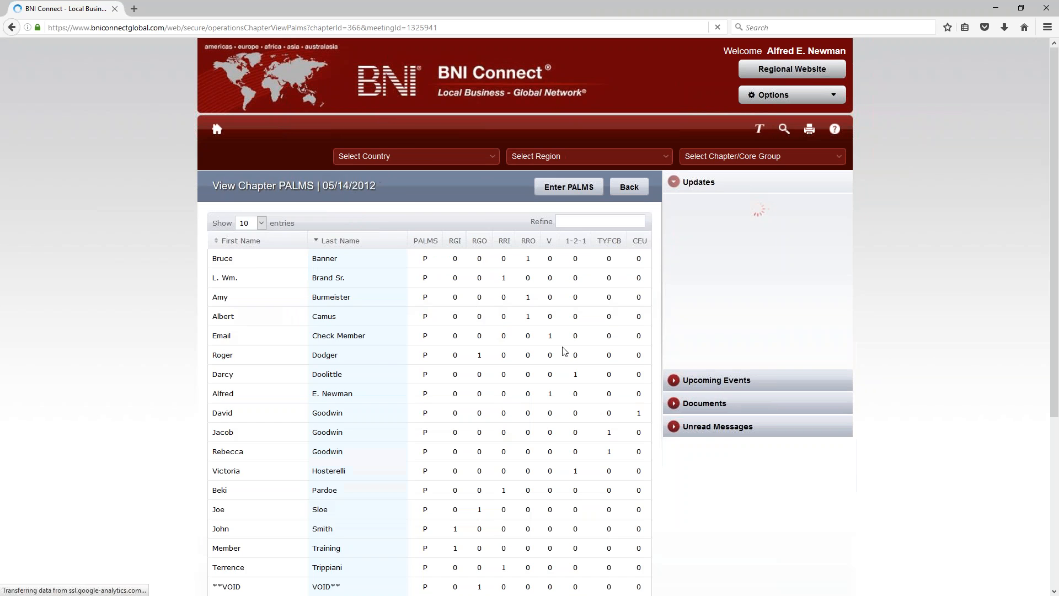
pyautogui.scroll(-3, 570, 360)
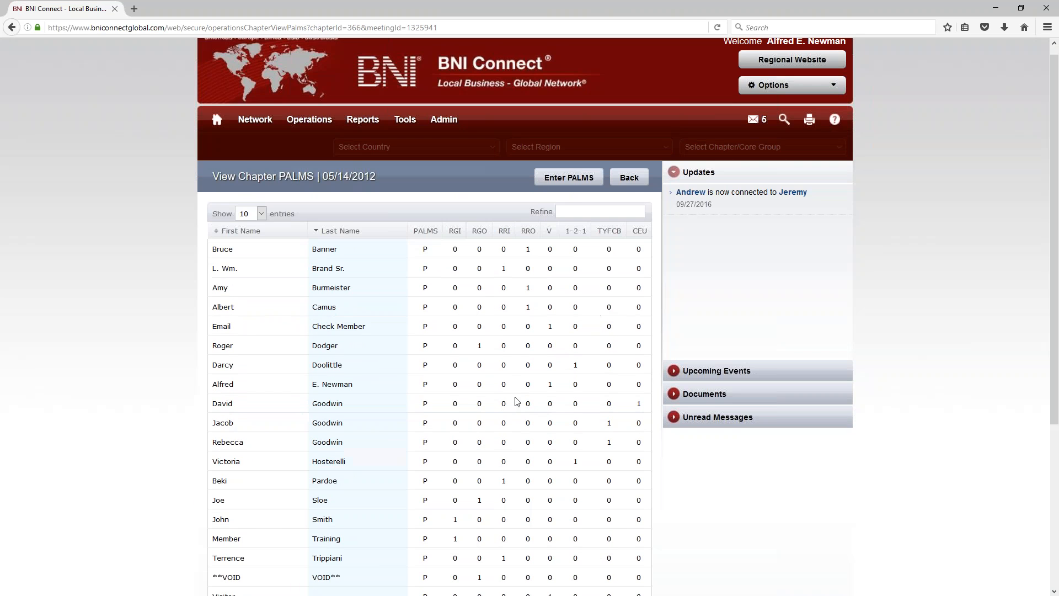
pyautogui.scroll(-4, 569, 441)
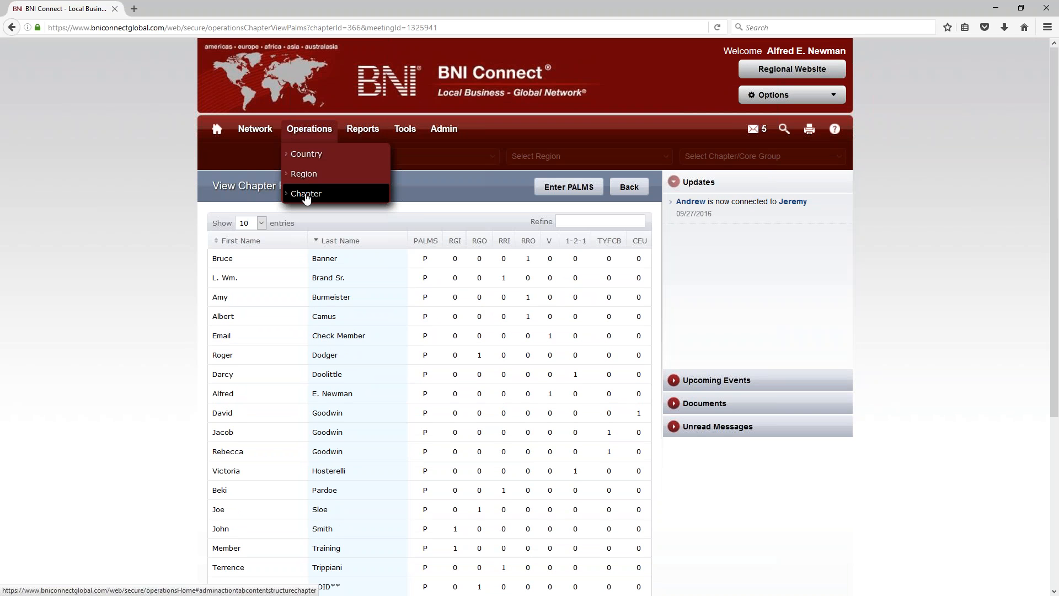
# Step: Go to Operations > Chapter > Meeting Management and open View/Edit Speakers
pyautogui.click(305, 196)
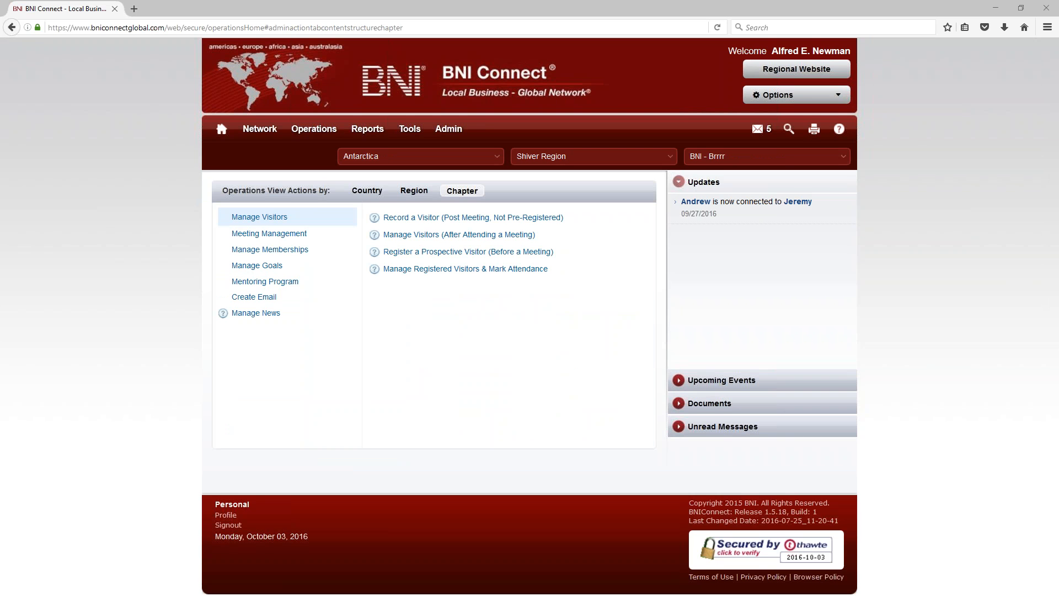
pyautogui.click(276, 238)
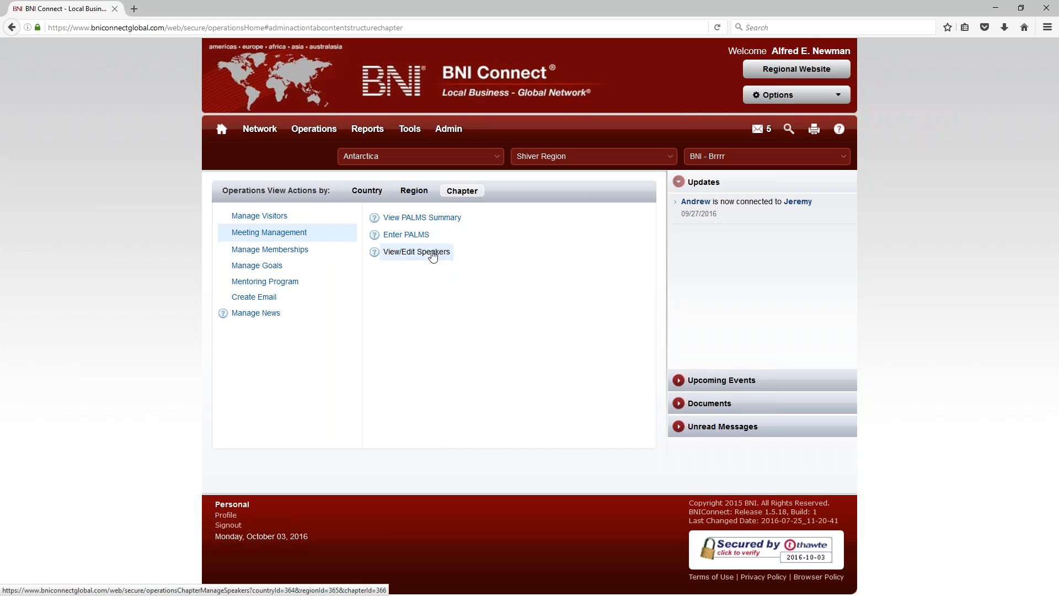
pyautogui.click(404, 256)
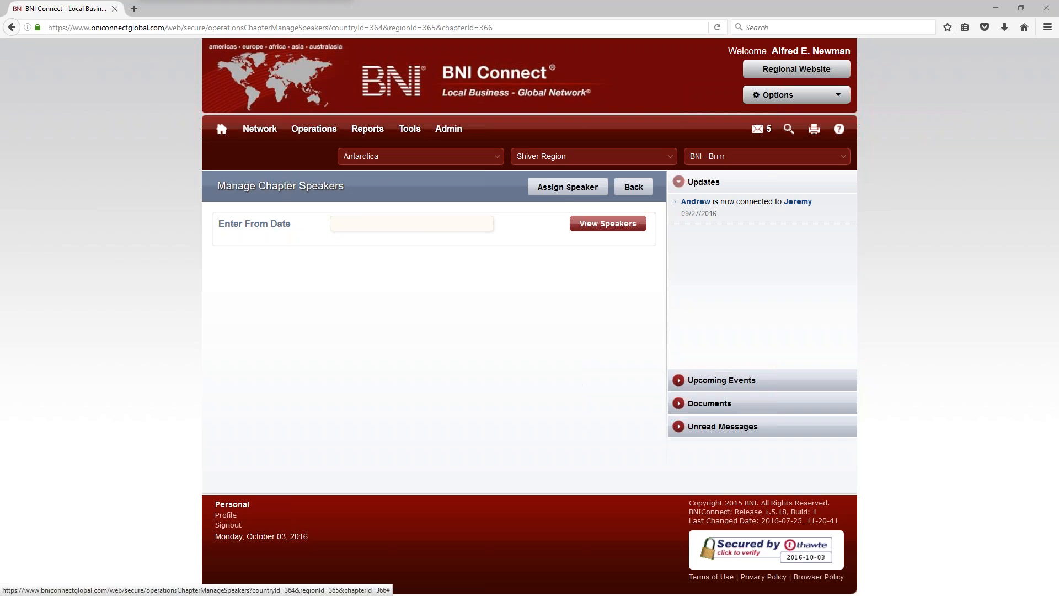
# Step: Set the from-date to 08/03/2016 and browse the 10 scheduled speakers through 10/26/2016
pyautogui.click(359, 223)
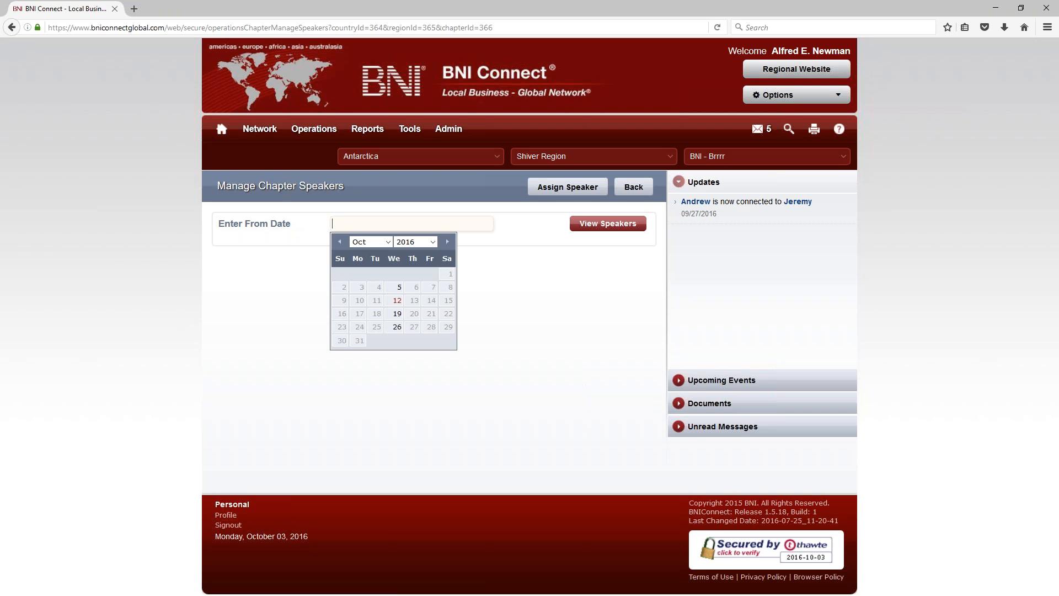
pyautogui.click(338, 243)
pyautogui.click(339, 244)
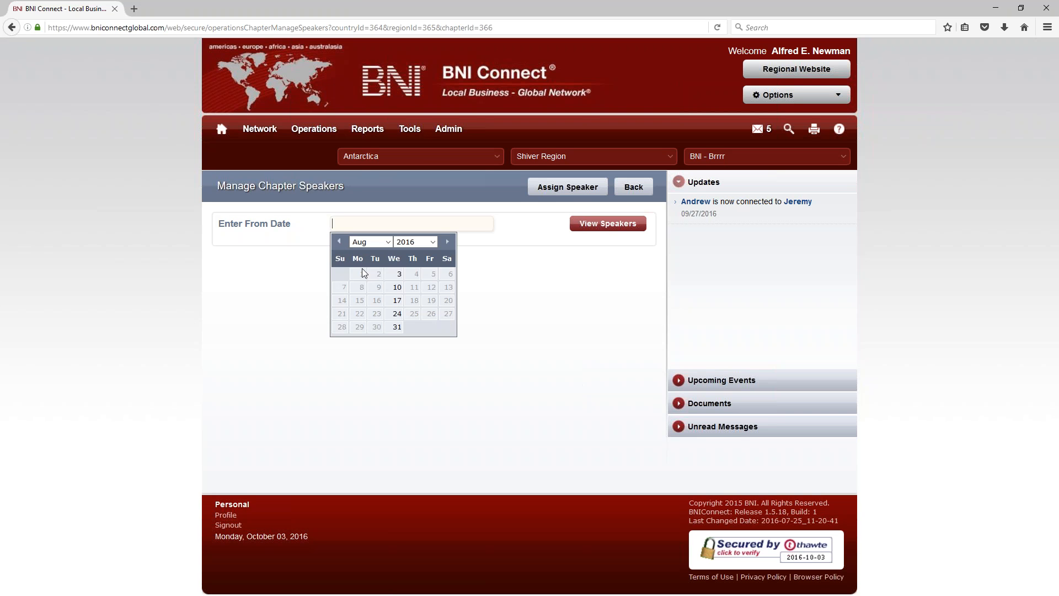
pyautogui.click(396, 274)
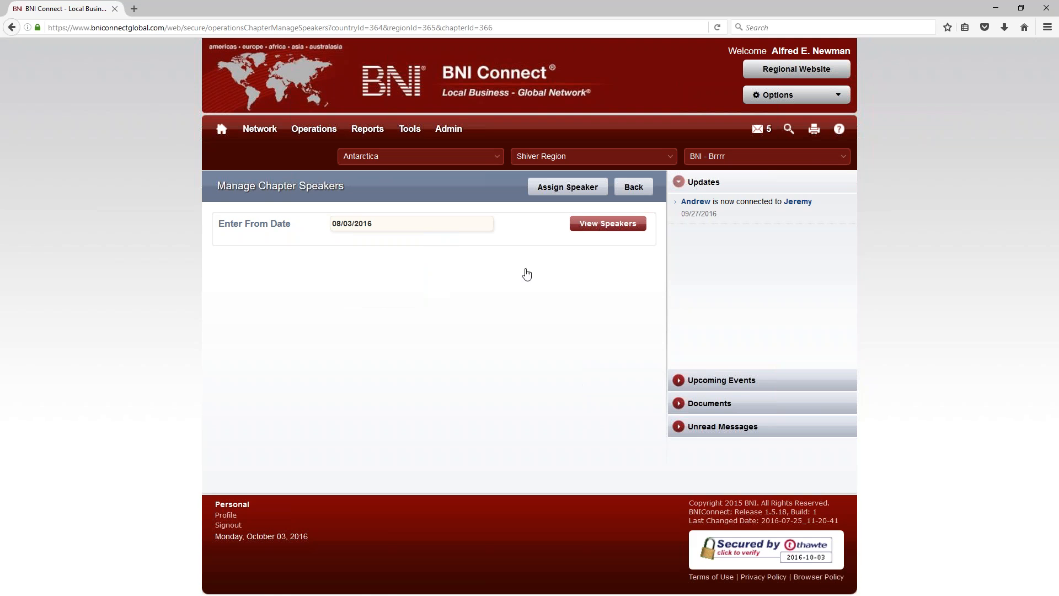
pyautogui.scroll(-5, 441, 422)
pyautogui.scroll(-1, 439, 419)
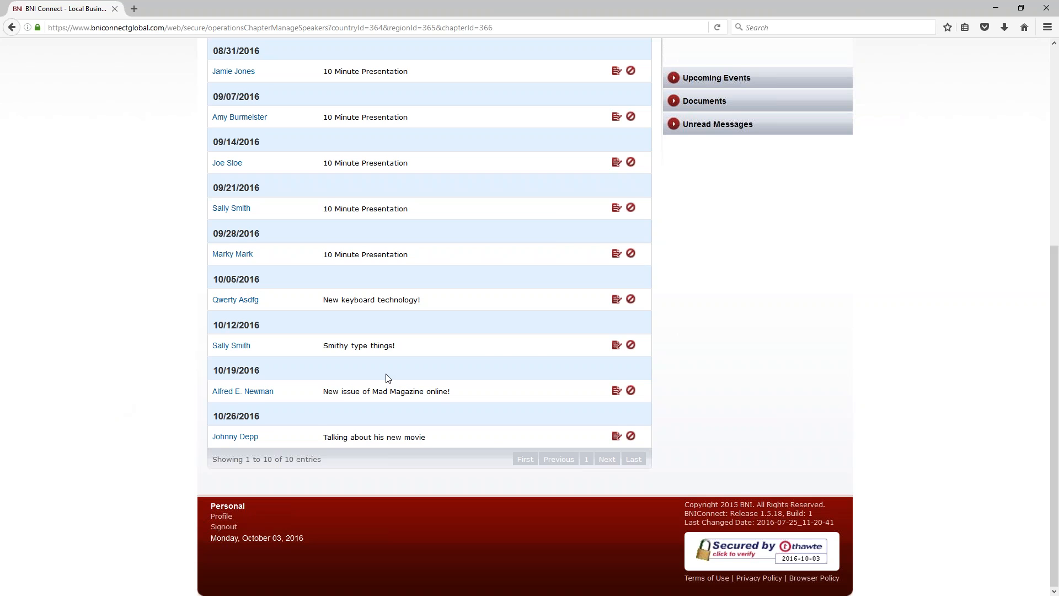
pyautogui.scroll(5, 386, 374)
pyautogui.scroll(-5, 386, 374)
pyautogui.scroll(5, 356, 382)
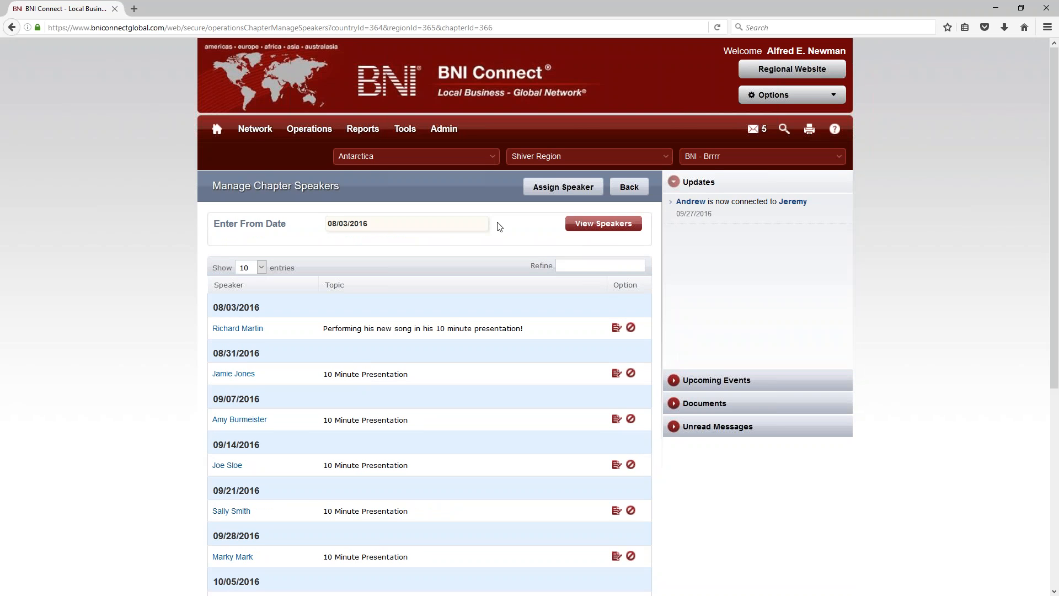
# Step: Assign a member as 11/02/2016 speaker with topic 'Going to be speaking about BNI Connect'
pyautogui.click(565, 190)
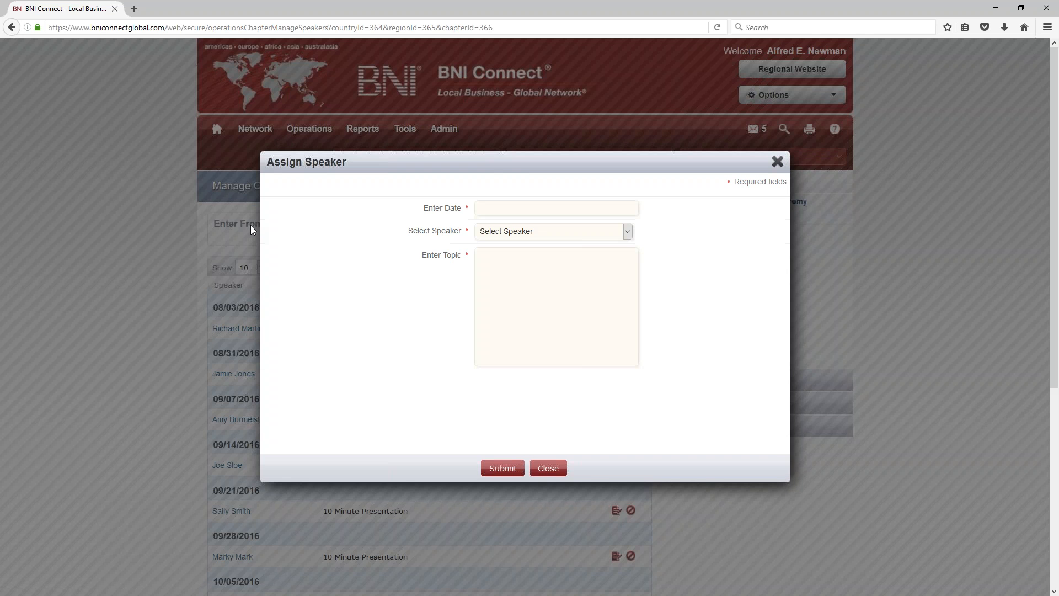
pyautogui.click(491, 210)
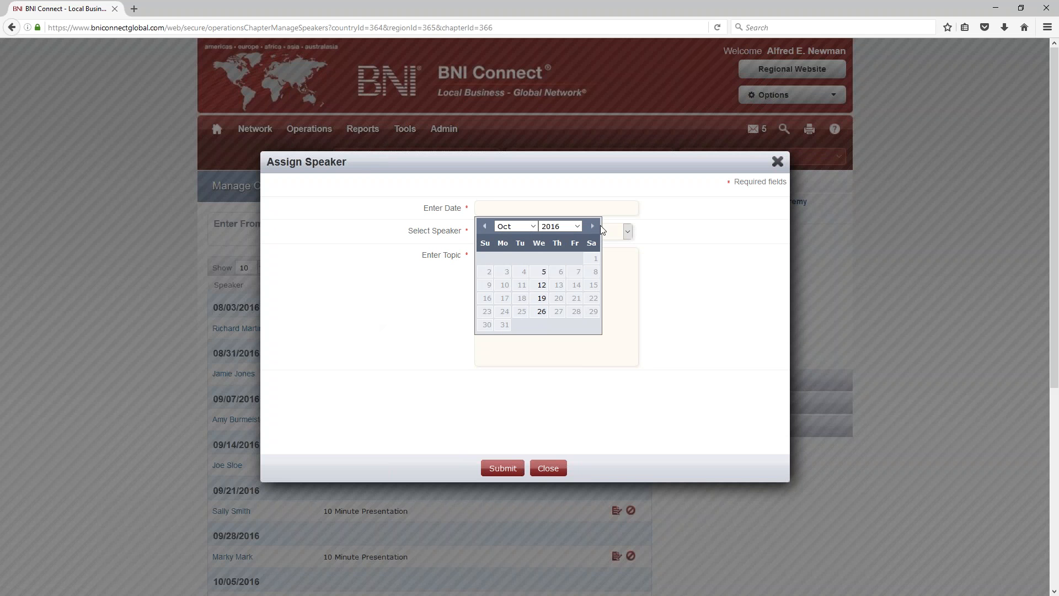
pyautogui.click(591, 226)
pyautogui.click(541, 258)
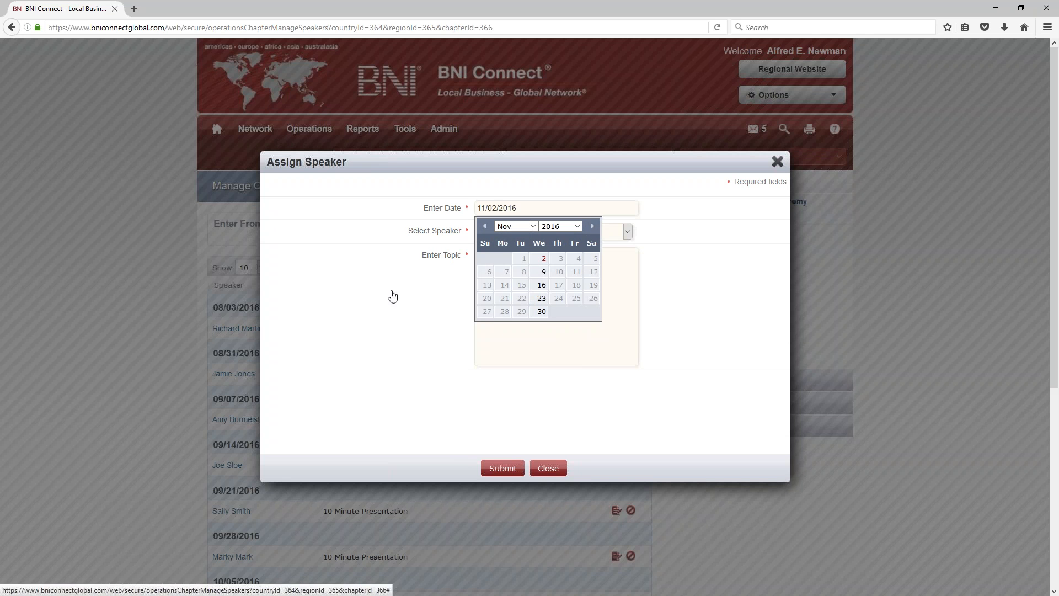
pyautogui.click(524, 232)
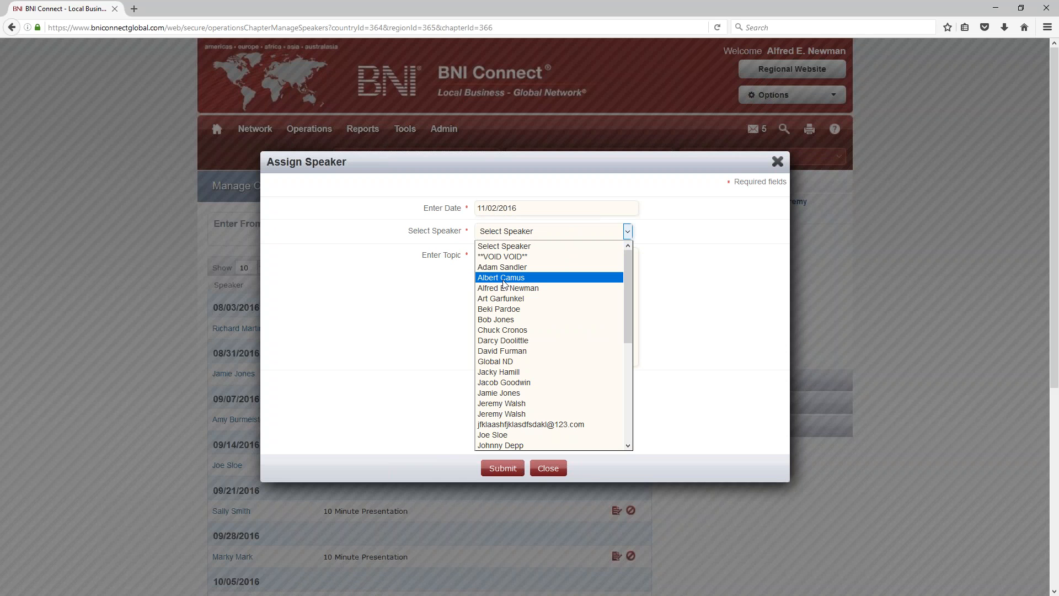
pyautogui.click(545, 406)
pyautogui.click(526, 263)
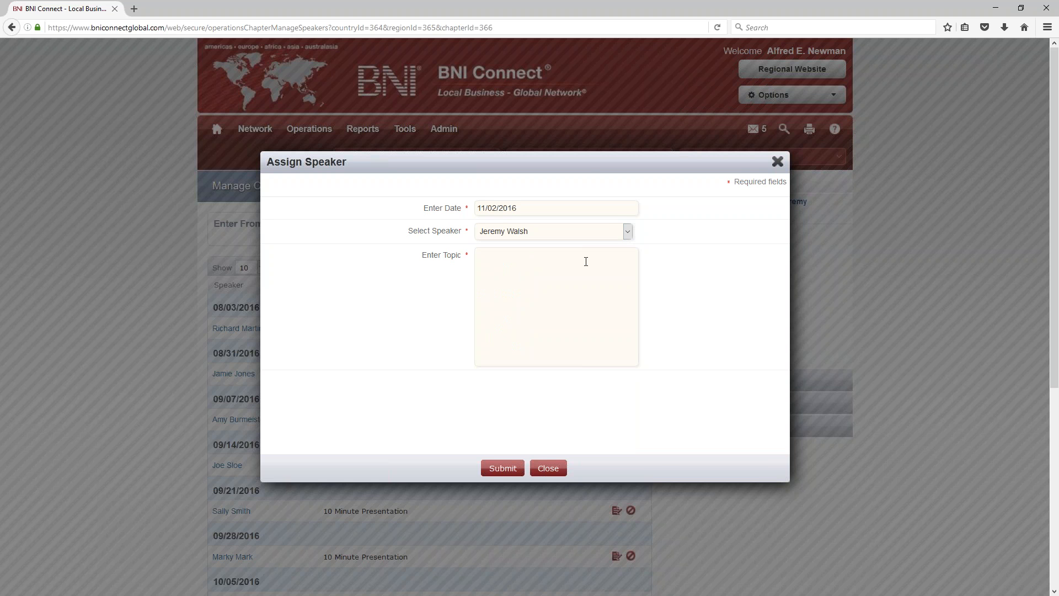
pyautogui.write('Going to be speaking about BNI Connect!')
pyautogui.click(503, 466)
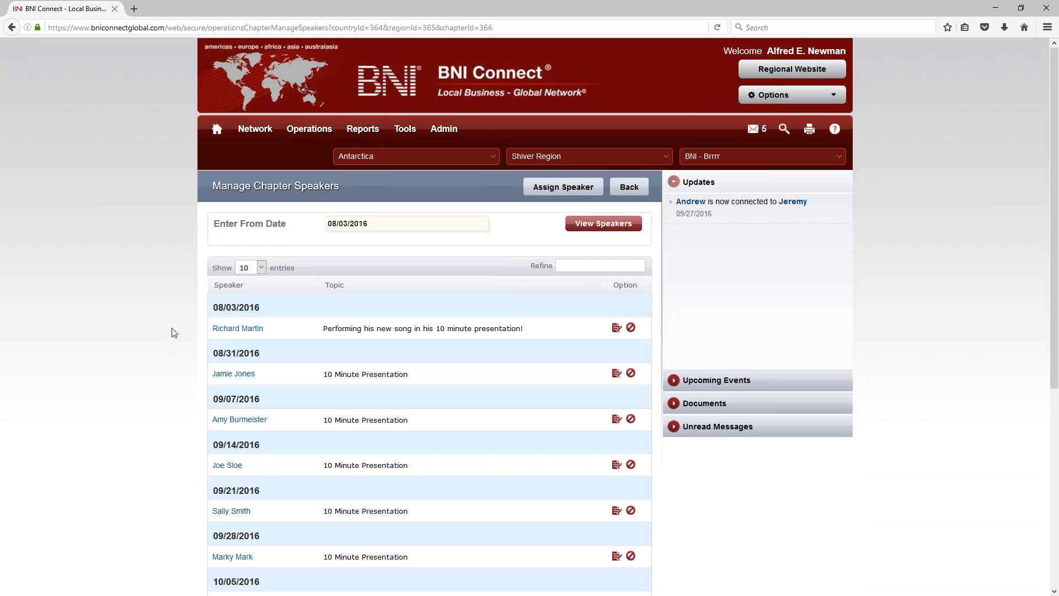
pyautogui.scroll(-5, 165, 334)
pyautogui.scroll(5, 166, 331)
# Step: In a new tab, load antarcticreferrals.com, search all chapters and open BNI - Brrrr's details
pyautogui.click(133, 10)
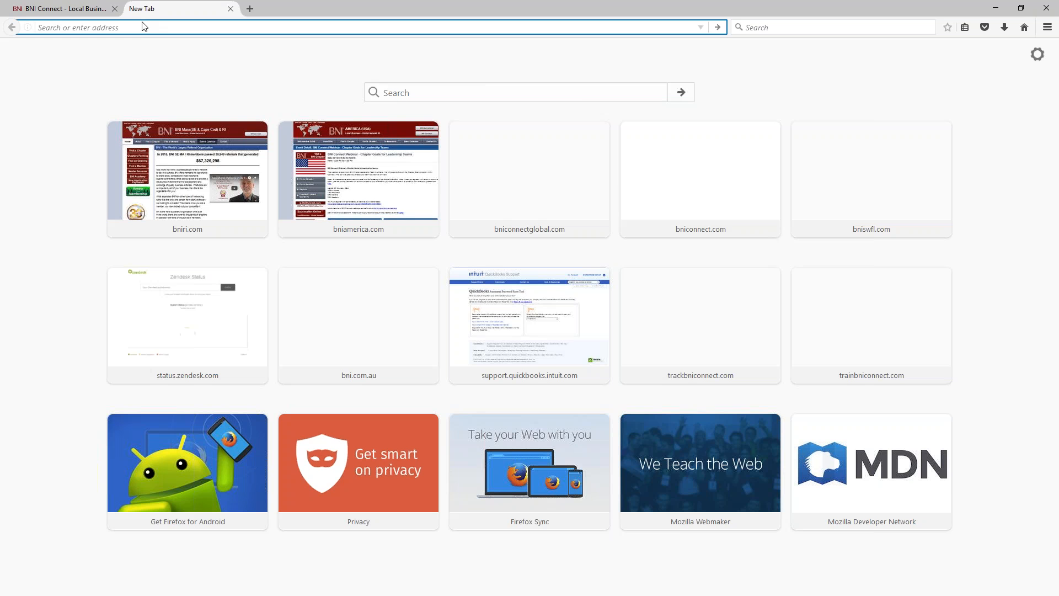
pyautogui.write('antarct')
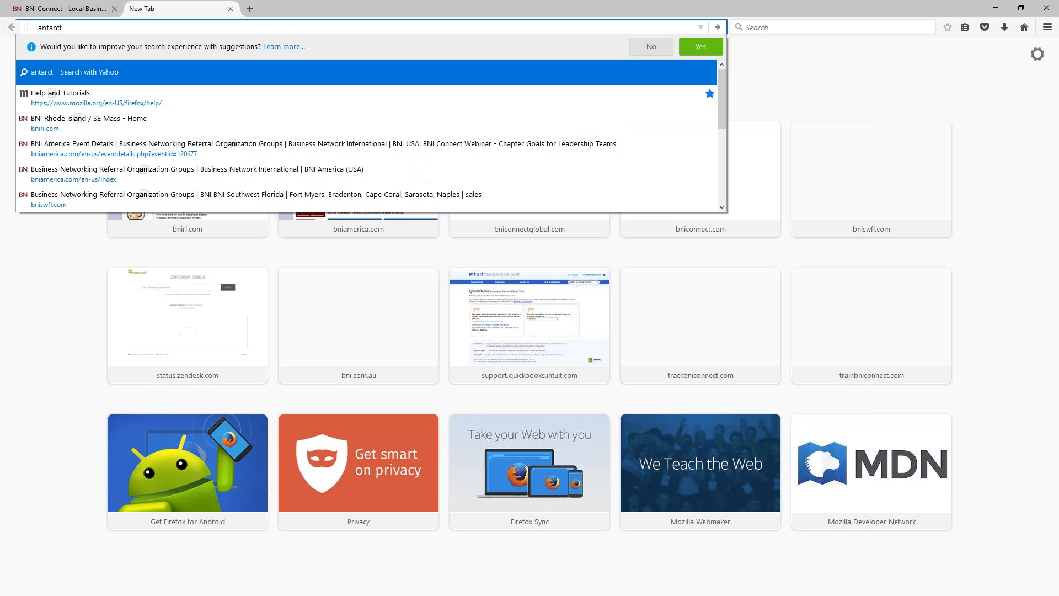
pyautogui.write('icreferrals.')
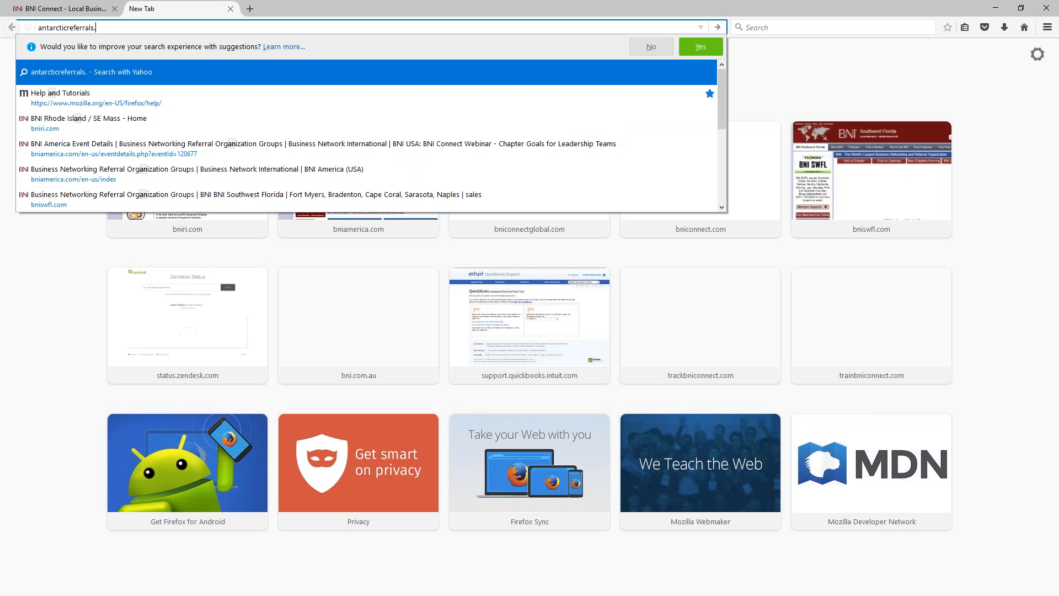
pyautogui.write('com')
pyautogui.press('Return')
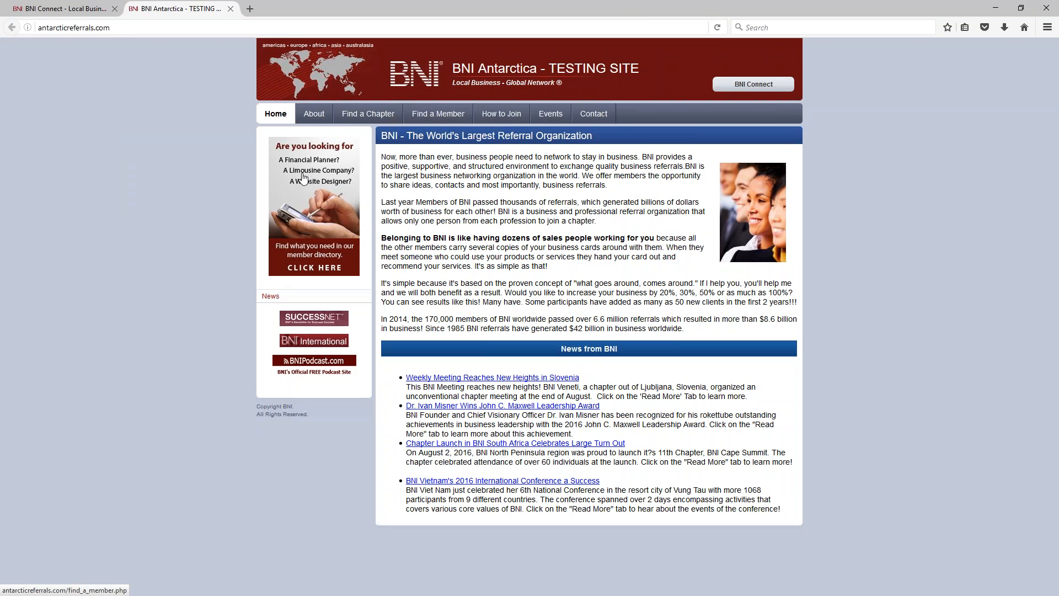
pyautogui.click(369, 118)
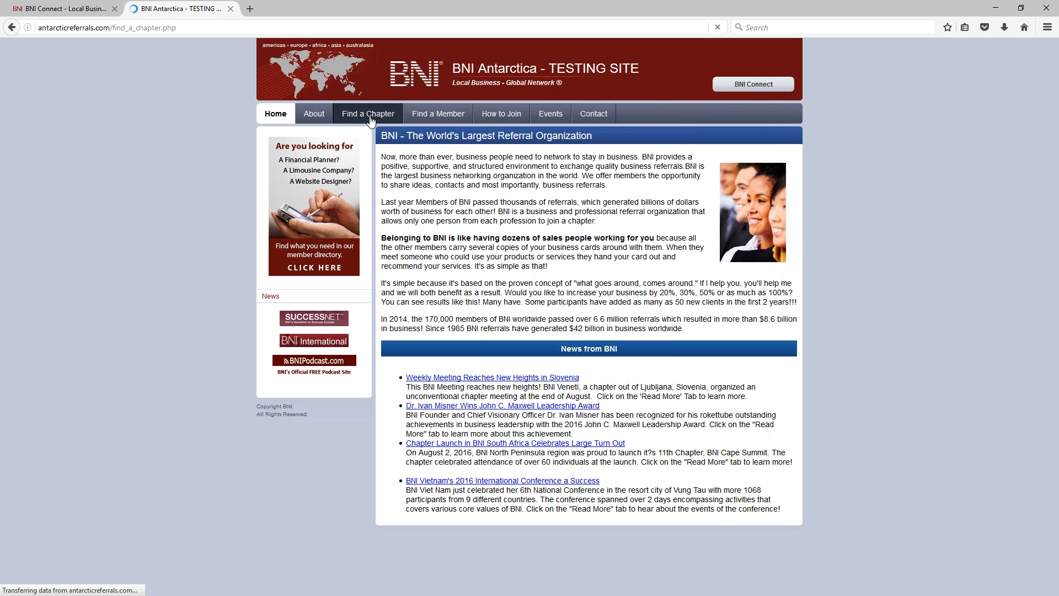
pyautogui.click(562, 267)
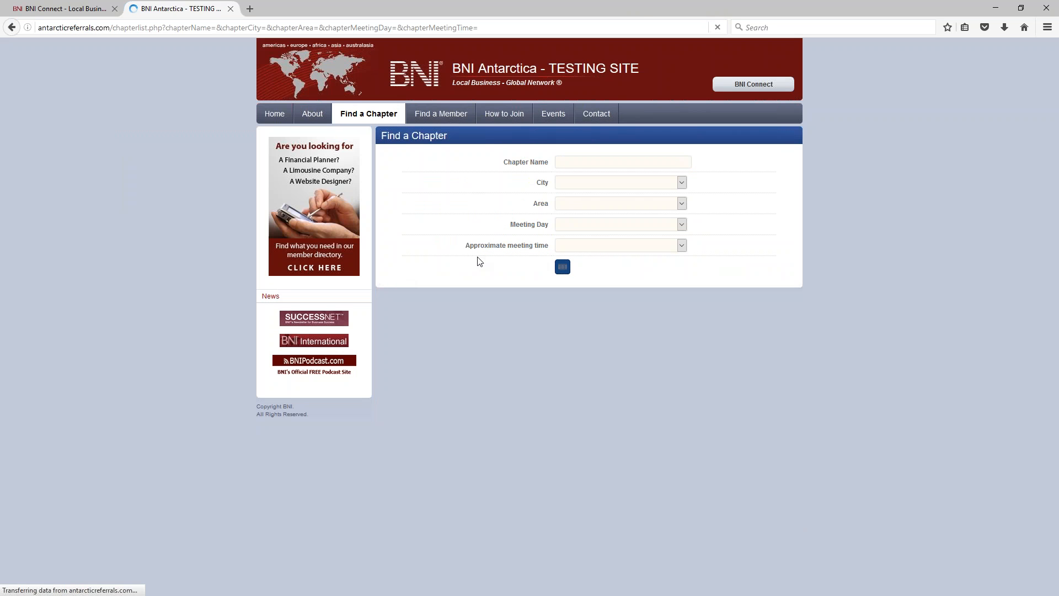
pyautogui.click(401, 211)
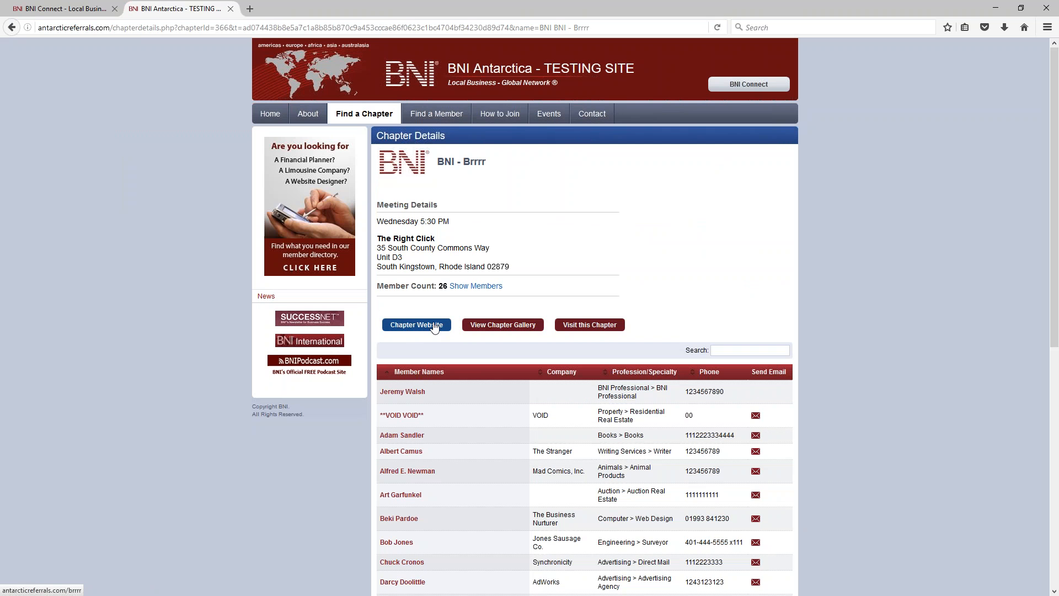
# Step: Check the Chapter Speakers on the BNI - Brrrr chapter website, then close that page
pyautogui.click(435, 325)
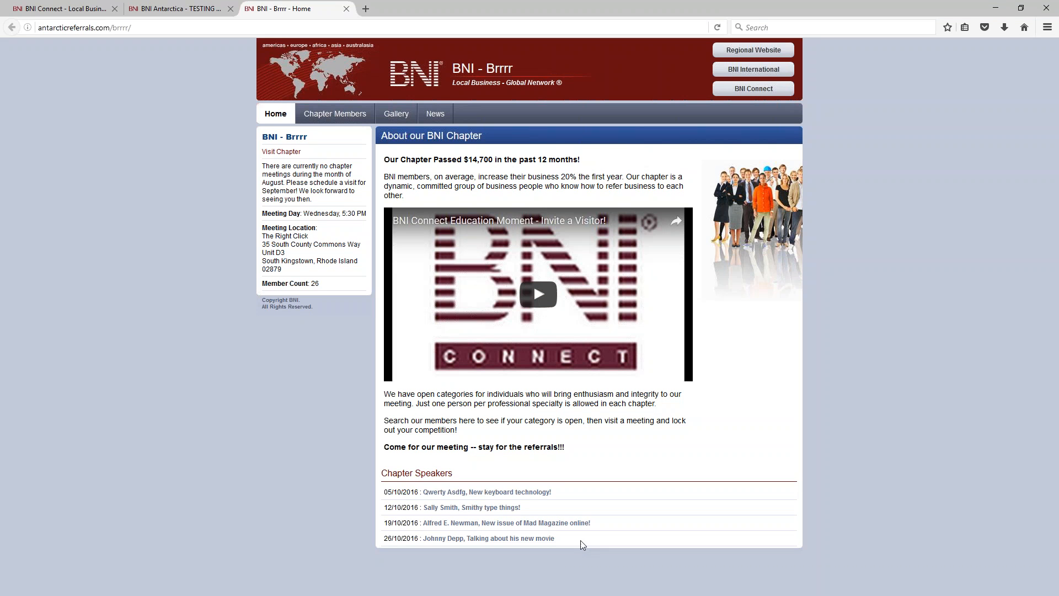
pyautogui.moveTo(583, 545); pyautogui.dragTo(387, 472)
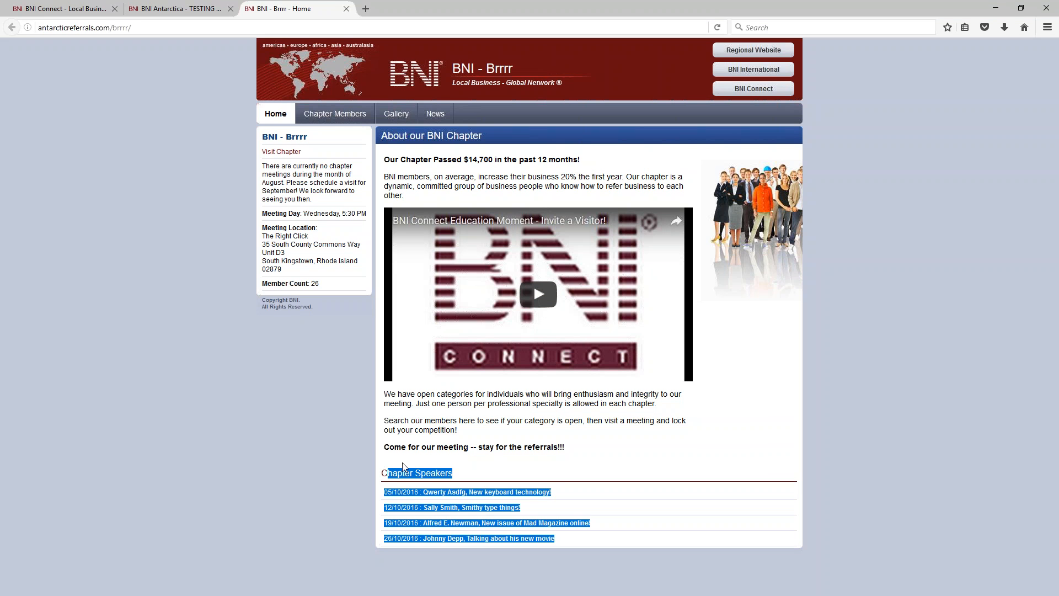
pyautogui.click(387, 473)
pyautogui.hotkey('ctrl', '+')
pyautogui.hotkey('ctrl', '+')
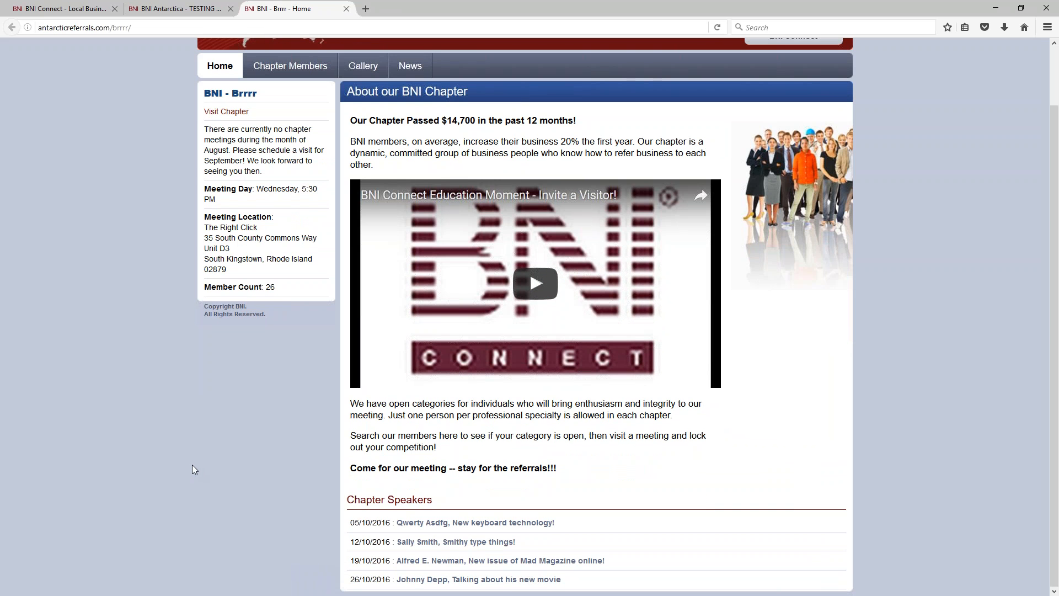
pyautogui.click(346, 8)
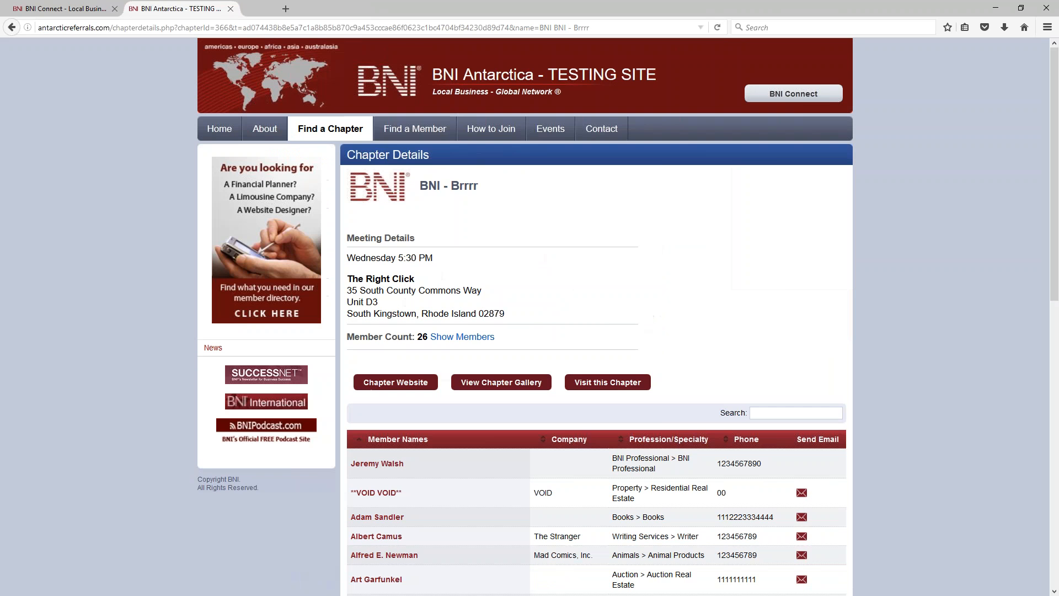
# Step: Back in BNI Connect, open the Assign Mentor/Mentee form from chapter operations
pyautogui.click(231, 9)
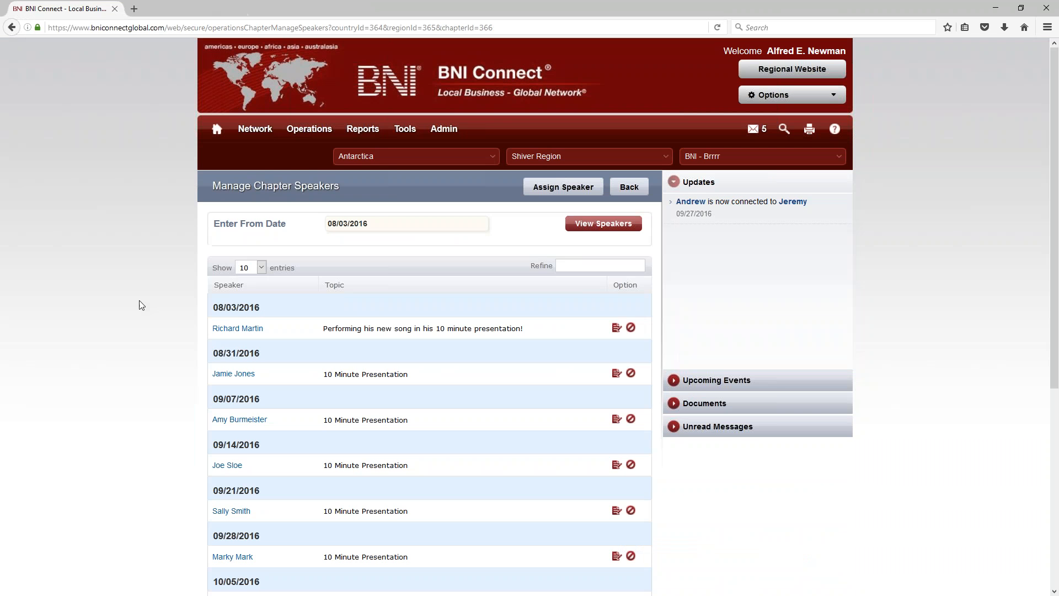
pyautogui.moveTo(309, 128)
pyautogui.click(307, 193)
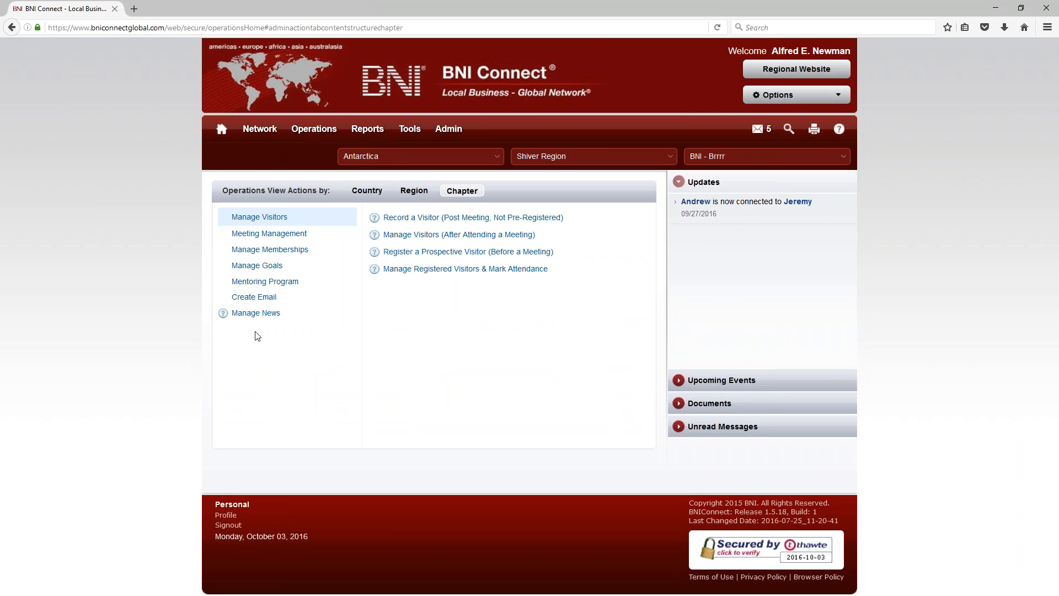
pyautogui.click(264, 282)
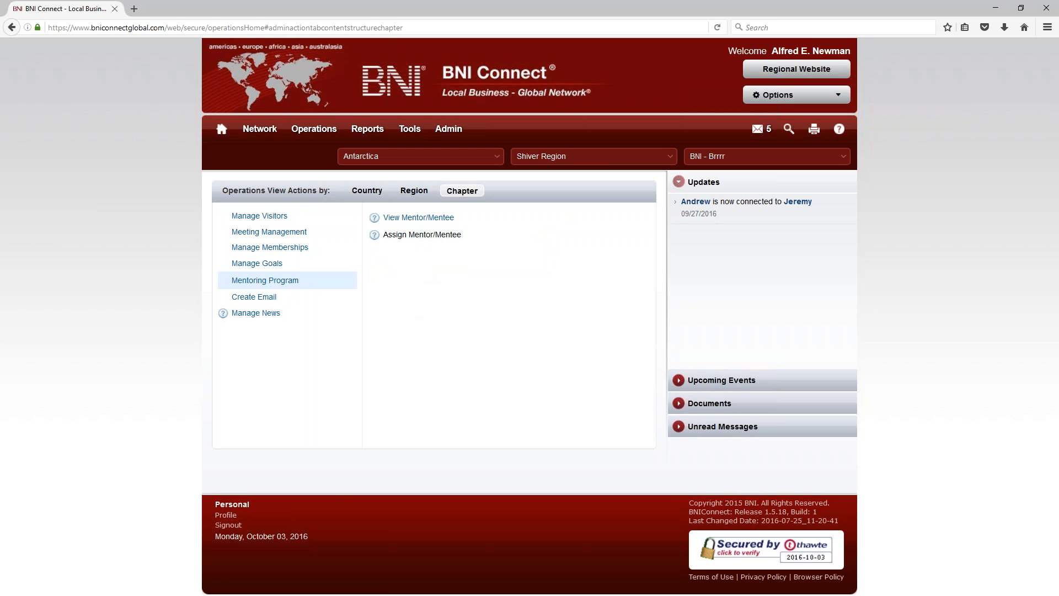
pyautogui.click(418, 243)
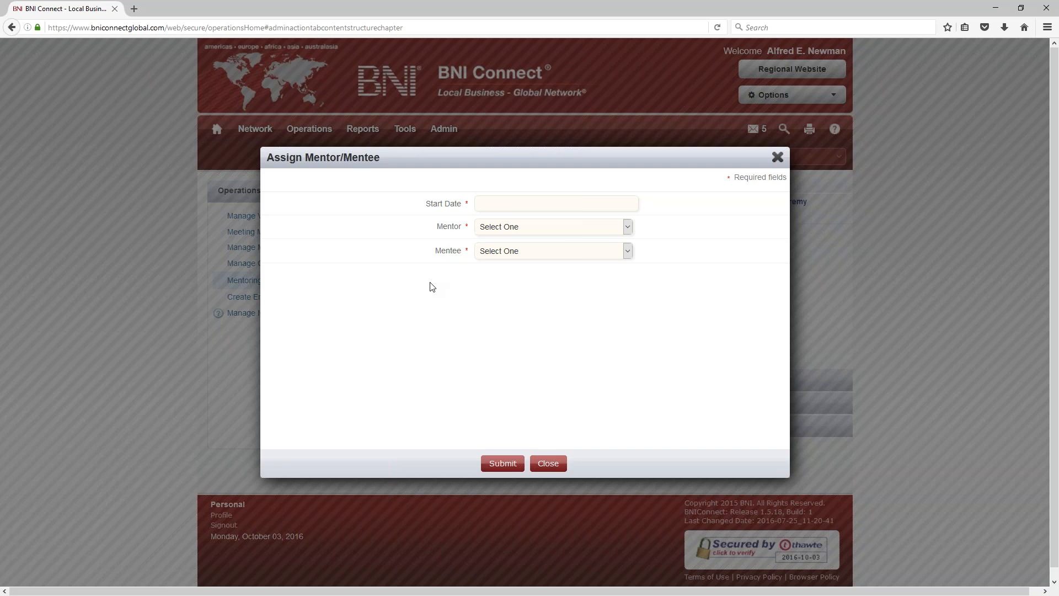
# Step: Set the pairing start date to 10/07/2016
pyautogui.click(510, 205)
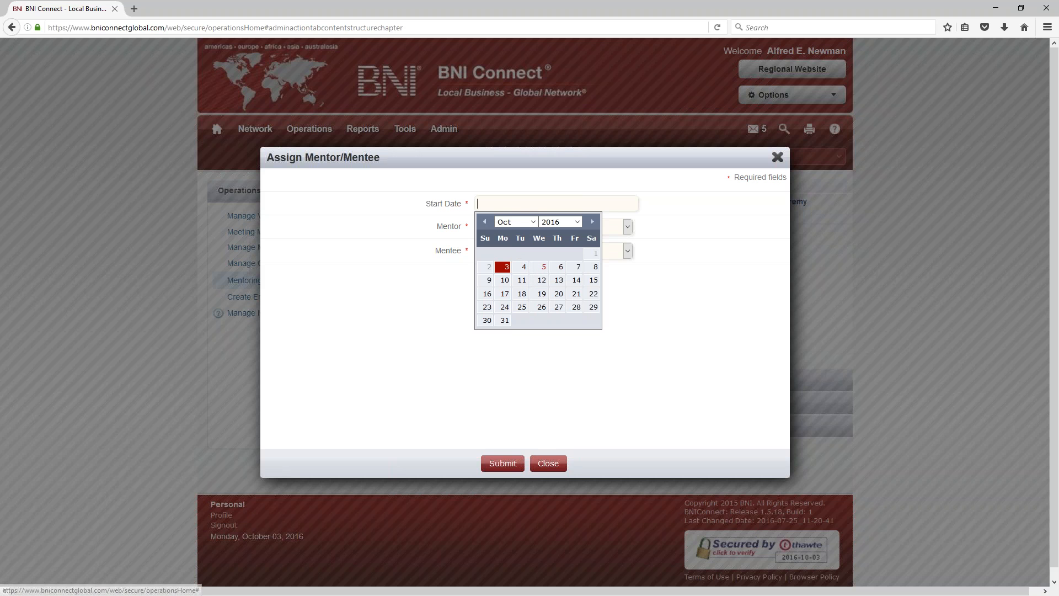
pyautogui.click(562, 267)
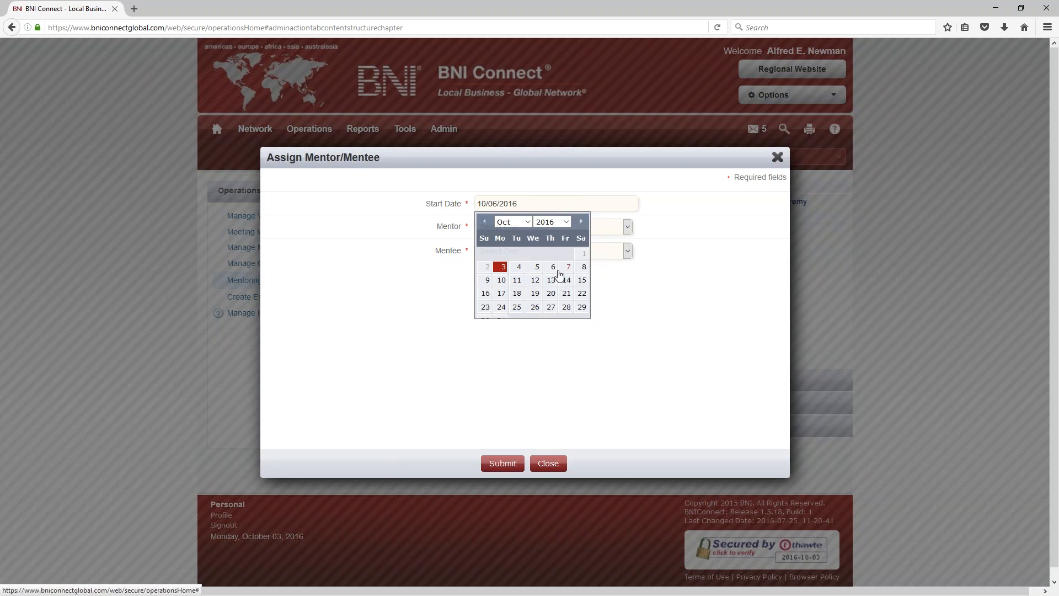
pyautogui.click(515, 208)
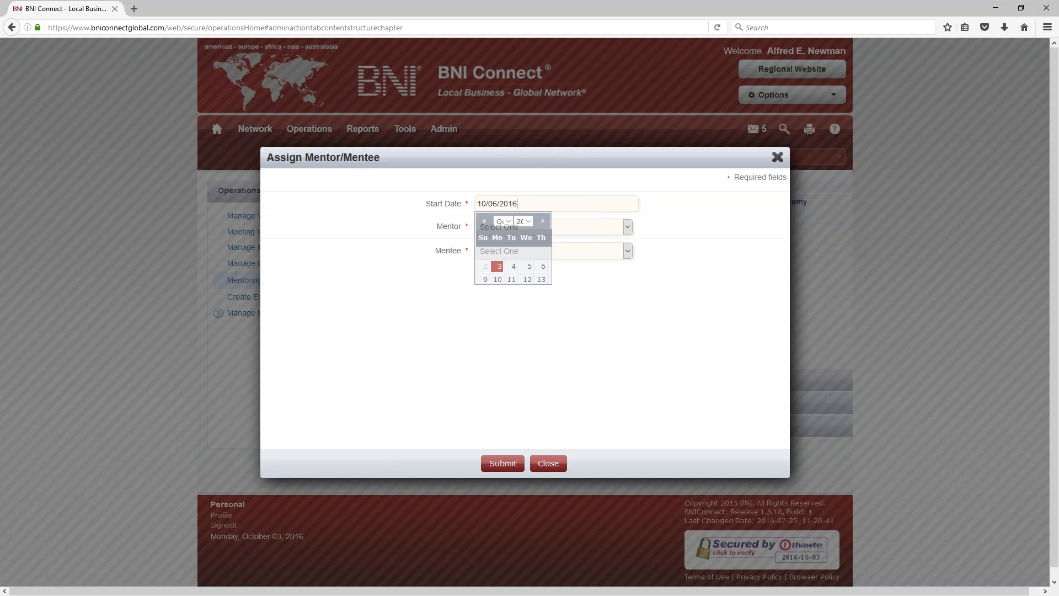
pyautogui.click(574, 270)
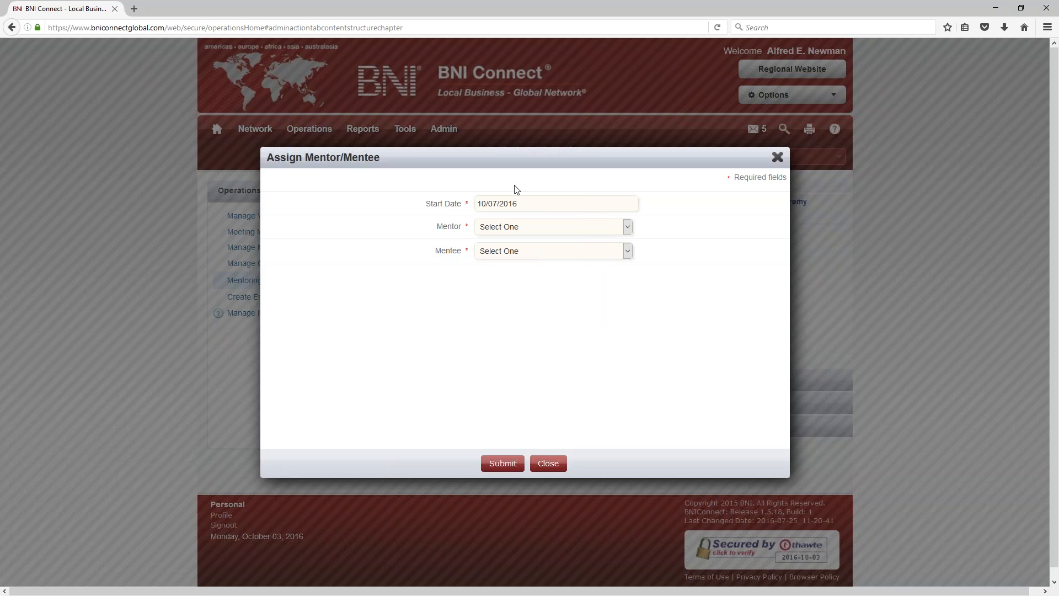
# Step: Choose a mentor and a mentee from the member lists and submit the assignment
pyautogui.click(507, 227)
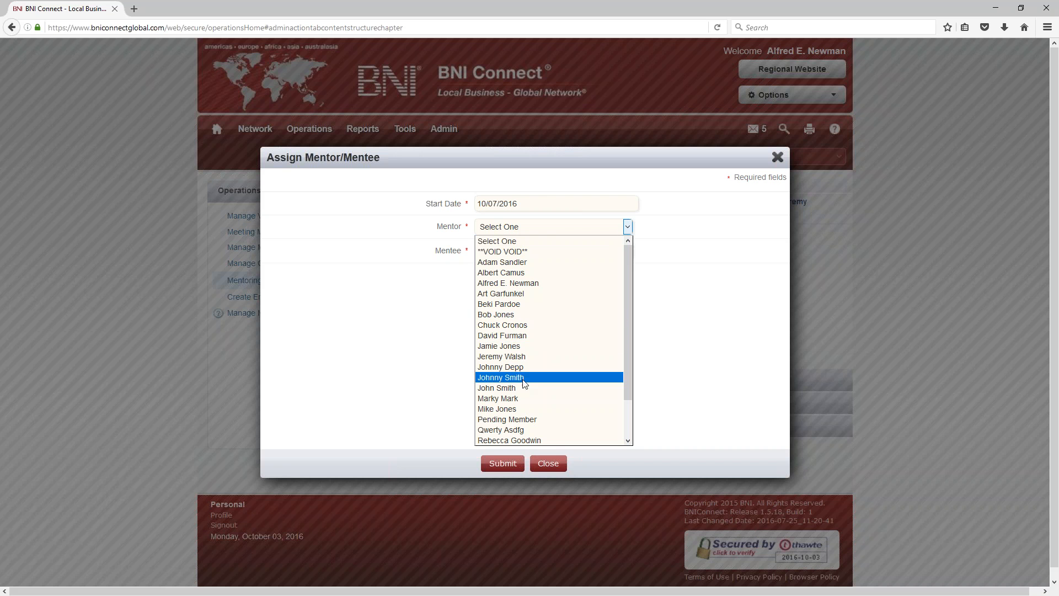
pyautogui.scroll(-2, 514, 364)
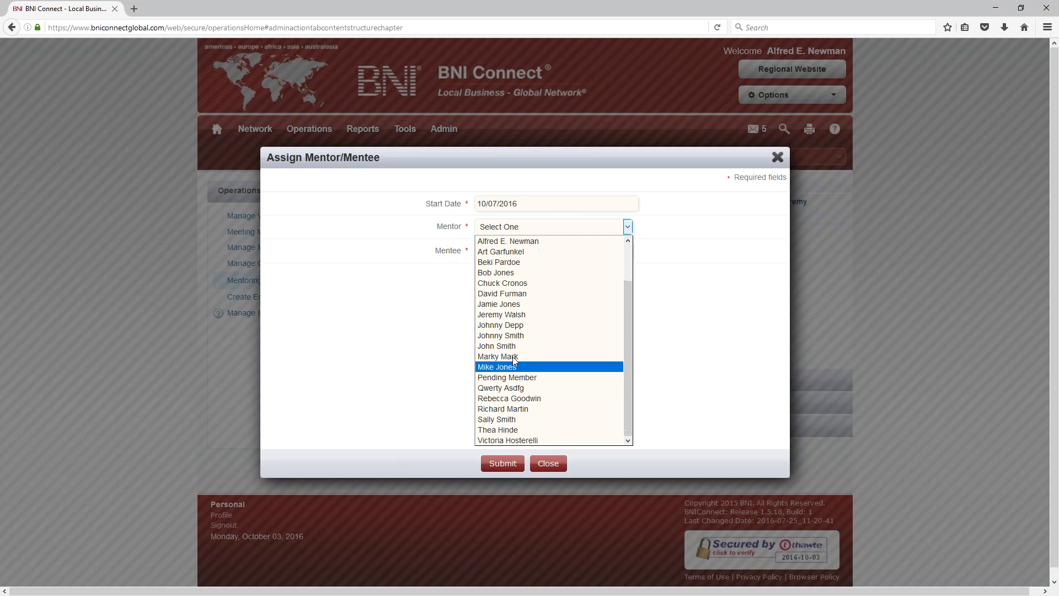
pyautogui.click(513, 357)
pyautogui.click(518, 252)
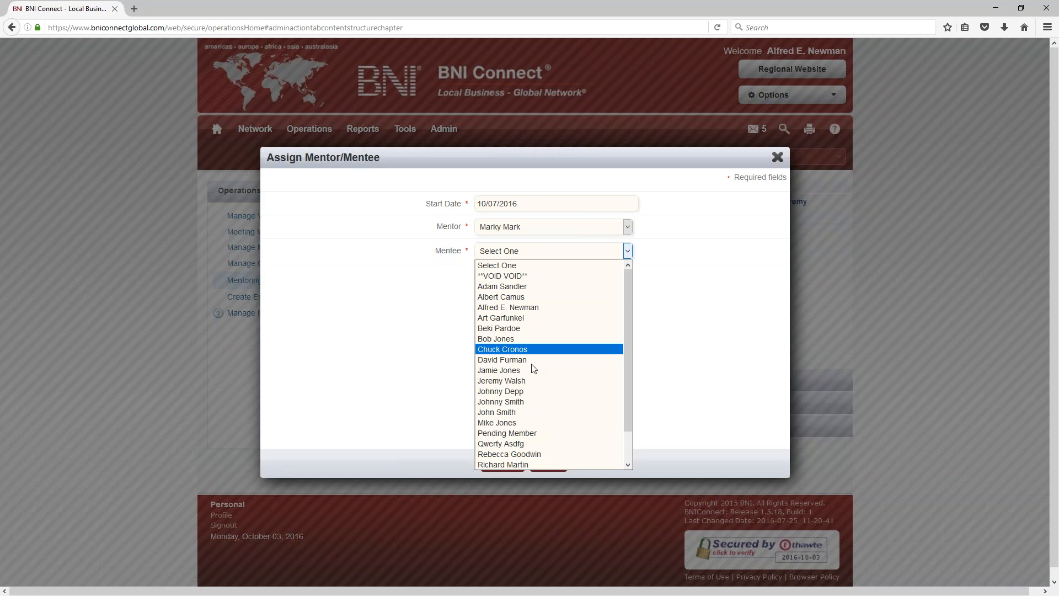
pyautogui.click(528, 381)
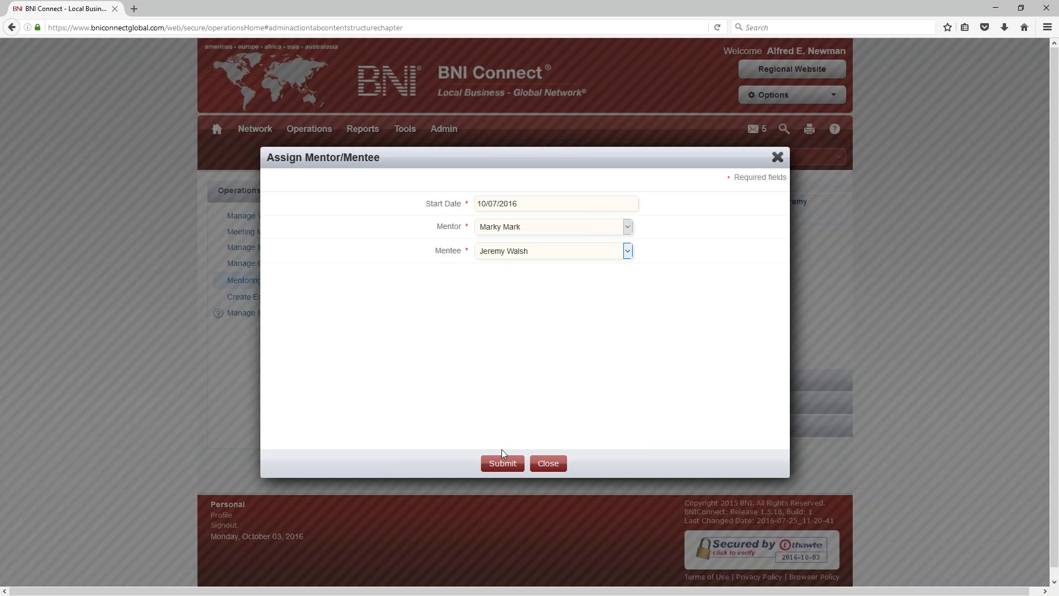
pyautogui.click(499, 463)
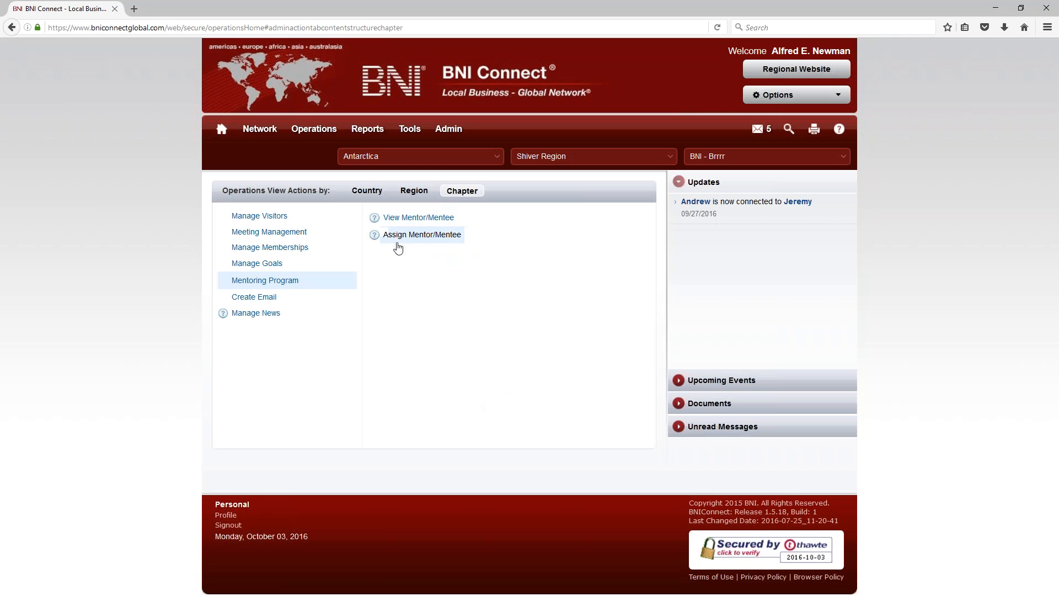
pyautogui.click(408, 218)
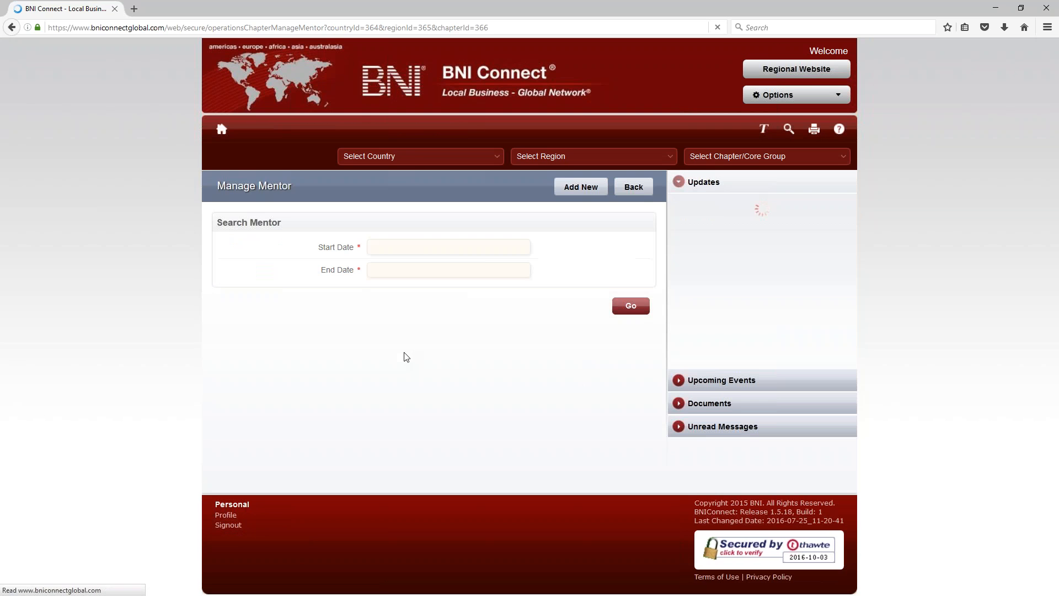
# Step: Search pairings from 09/01/2016 to 10/31/2016, then go back to chapter Operations
pyautogui.click(395, 247)
pyautogui.click(453, 297)
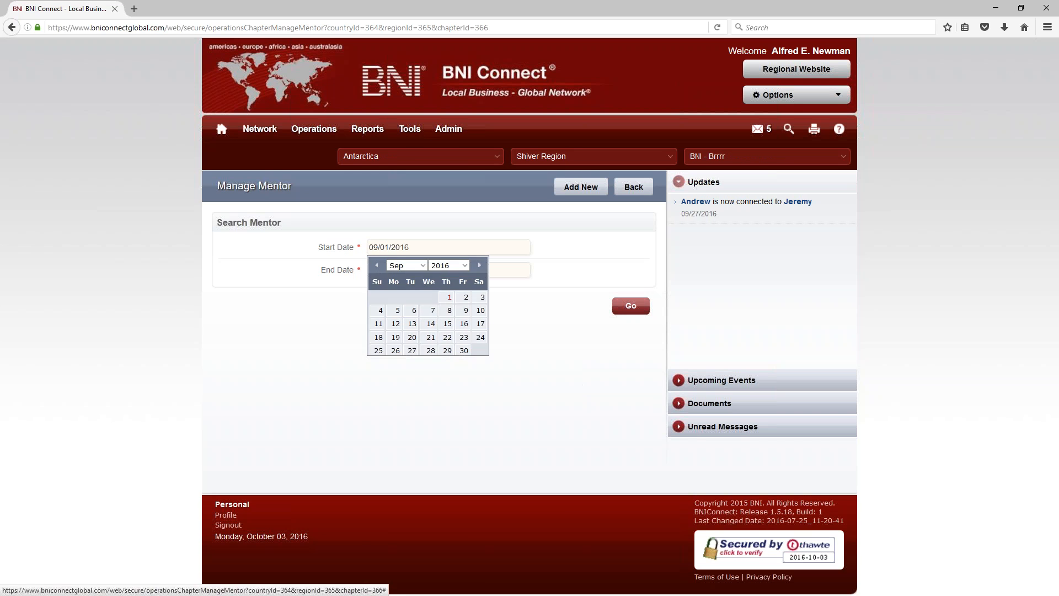
pyautogui.click(396, 387)
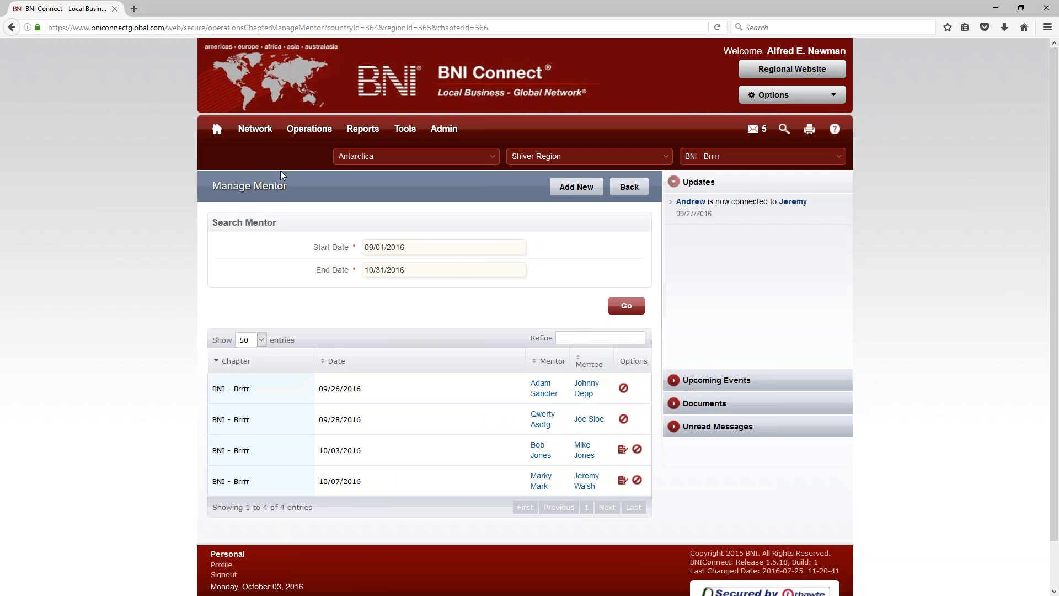
pyautogui.moveTo(309, 129)
pyautogui.click(306, 193)
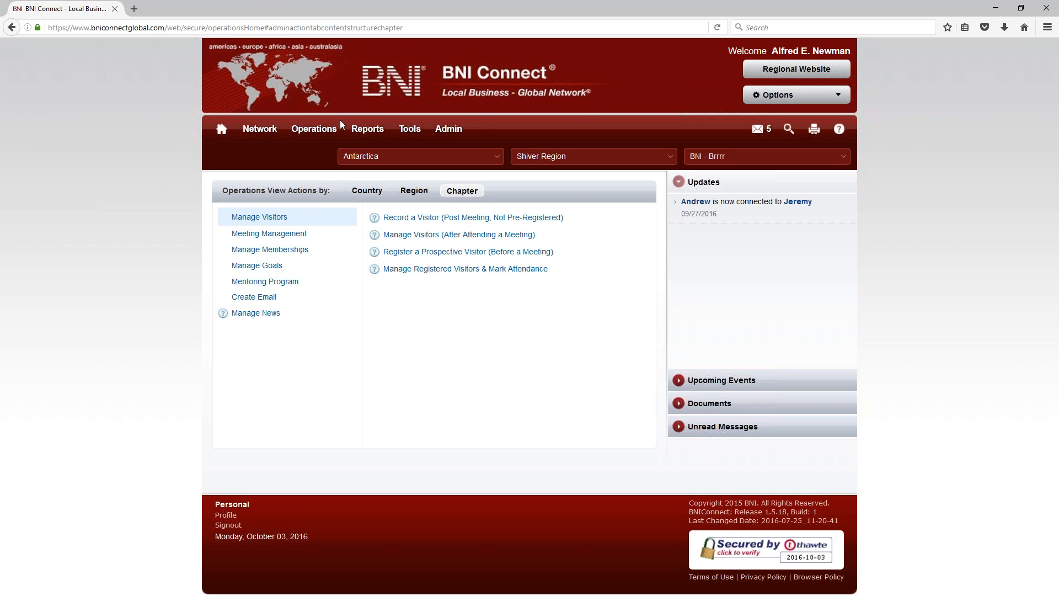
# Step: Open the chapter Member Training Report form, leaving the country choice unchanged
pyautogui.moveTo(368, 129)
pyautogui.click(371, 195)
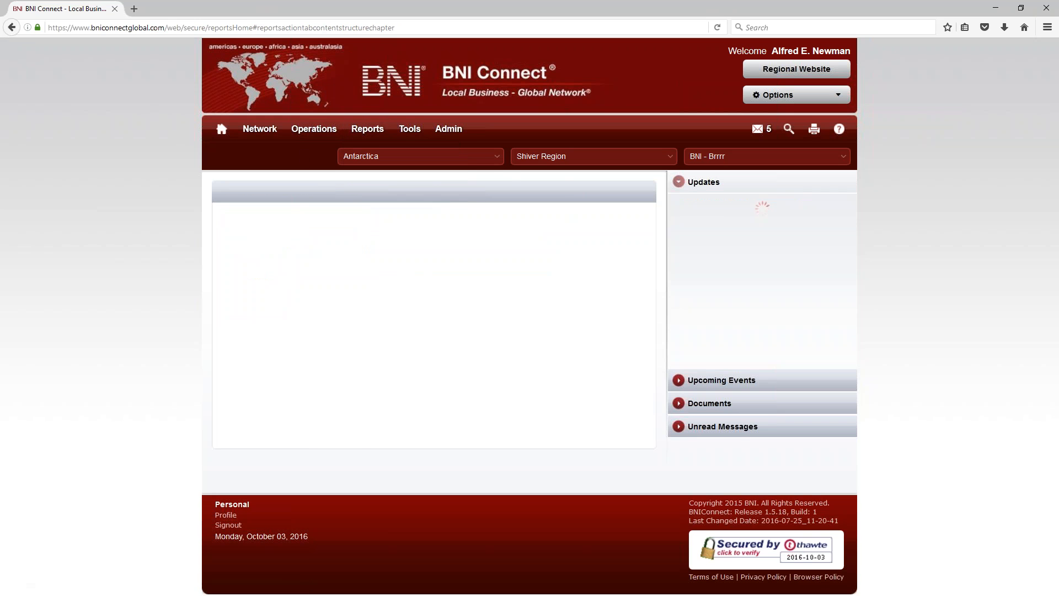
pyautogui.moveTo(405, 129)
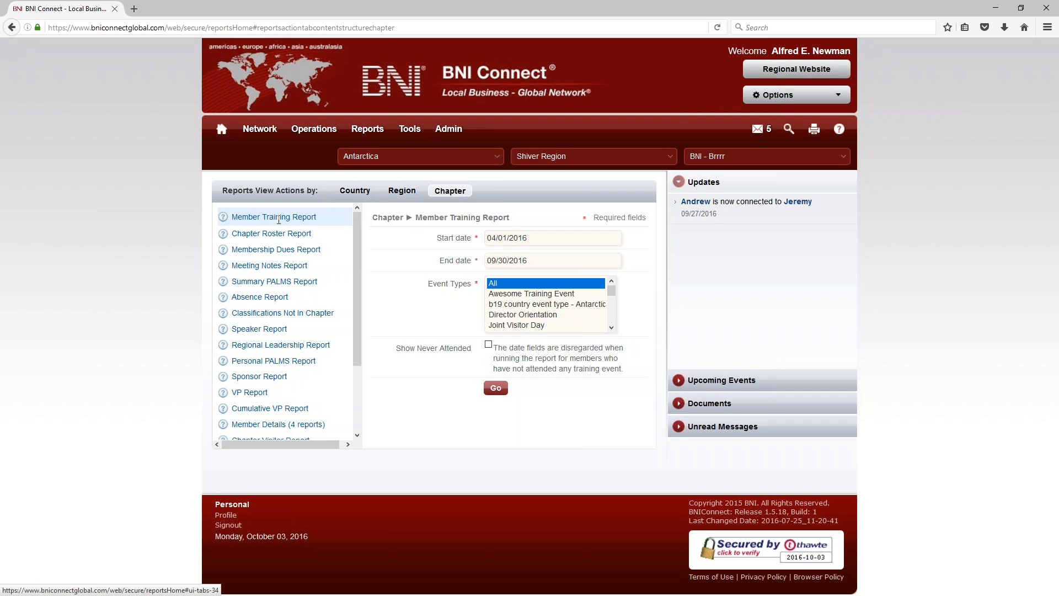
pyautogui.click(375, 156)
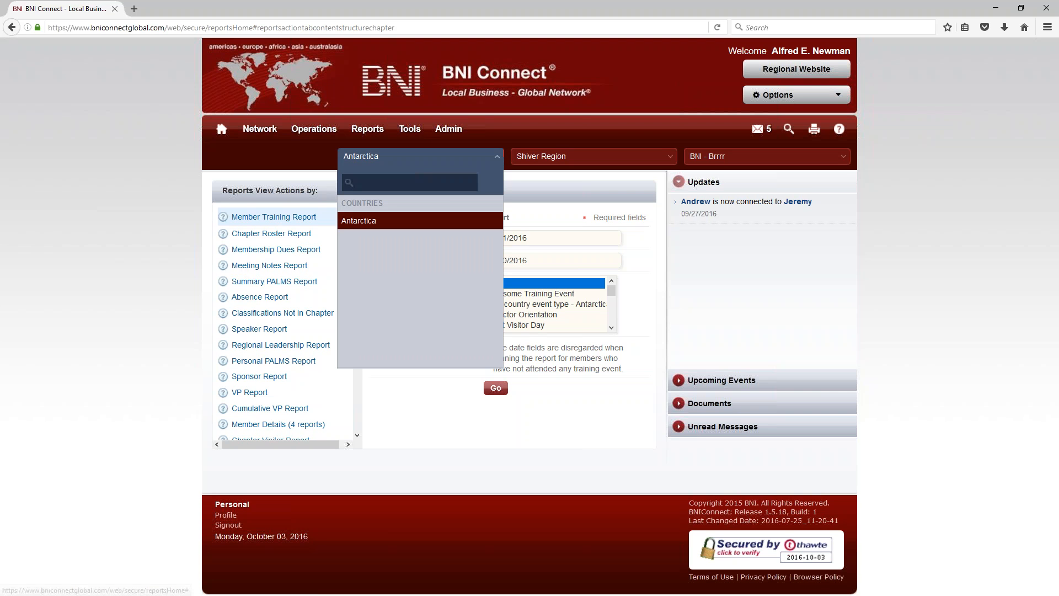
pyautogui.click(102, 117)
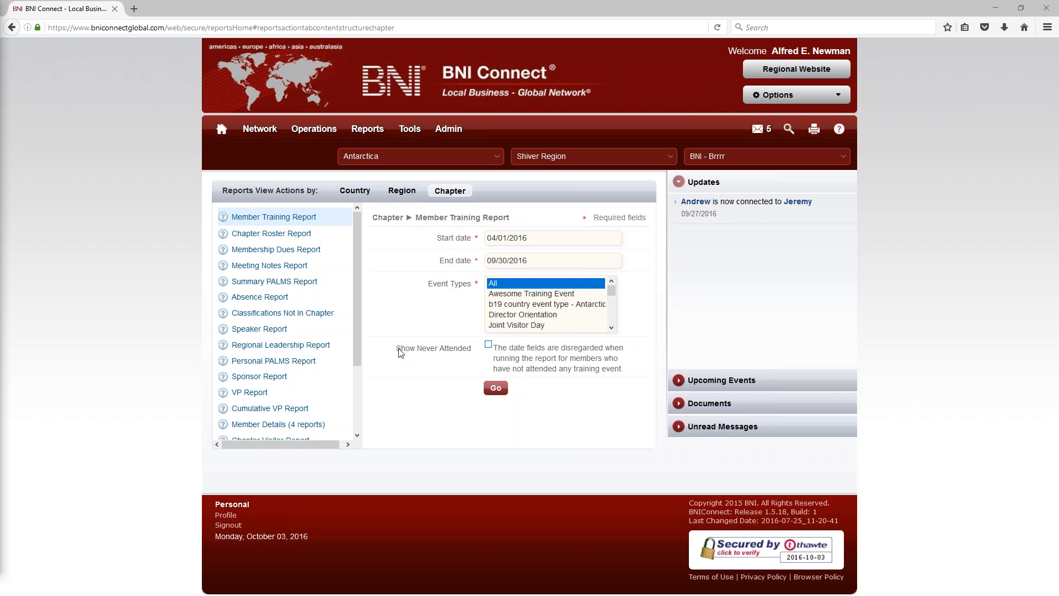
# Step: Limit the report's event type to Member Success Program
pyautogui.moveTo(397, 350); pyautogui.dragTo(472, 355)
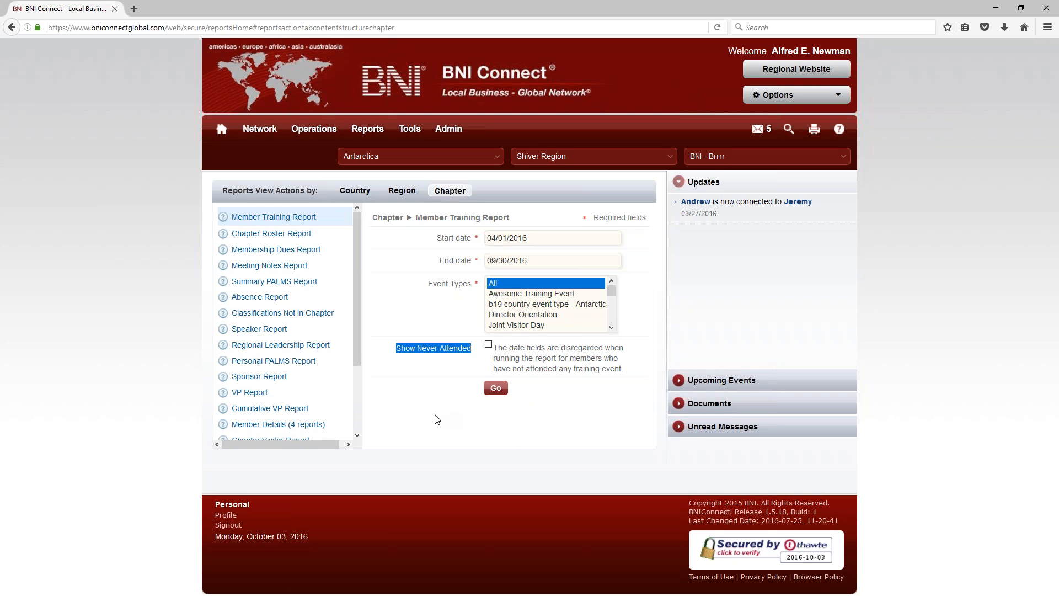
pyautogui.click(432, 326)
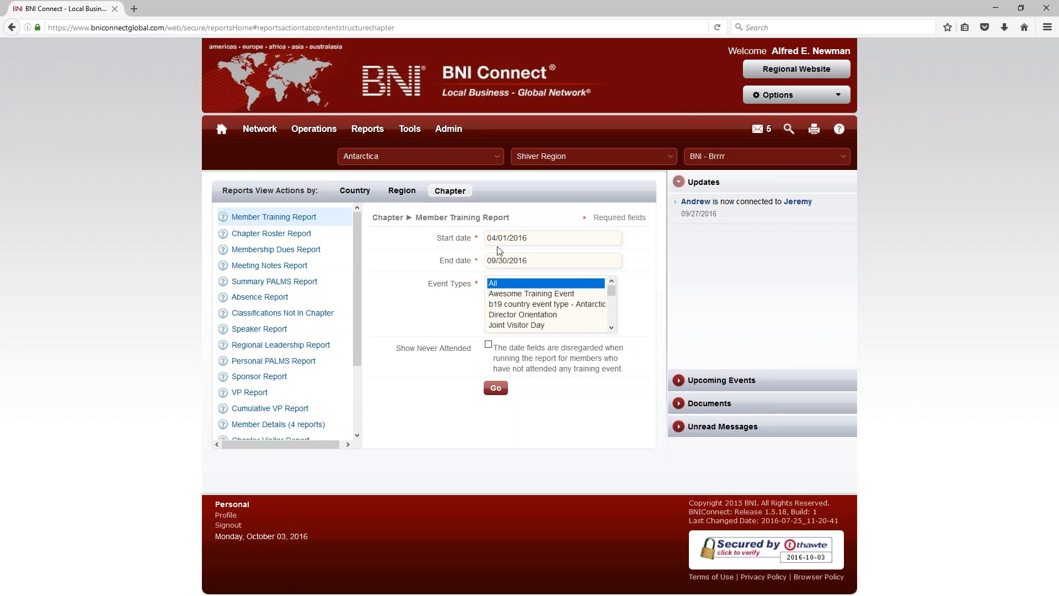
pyautogui.click(521, 308)
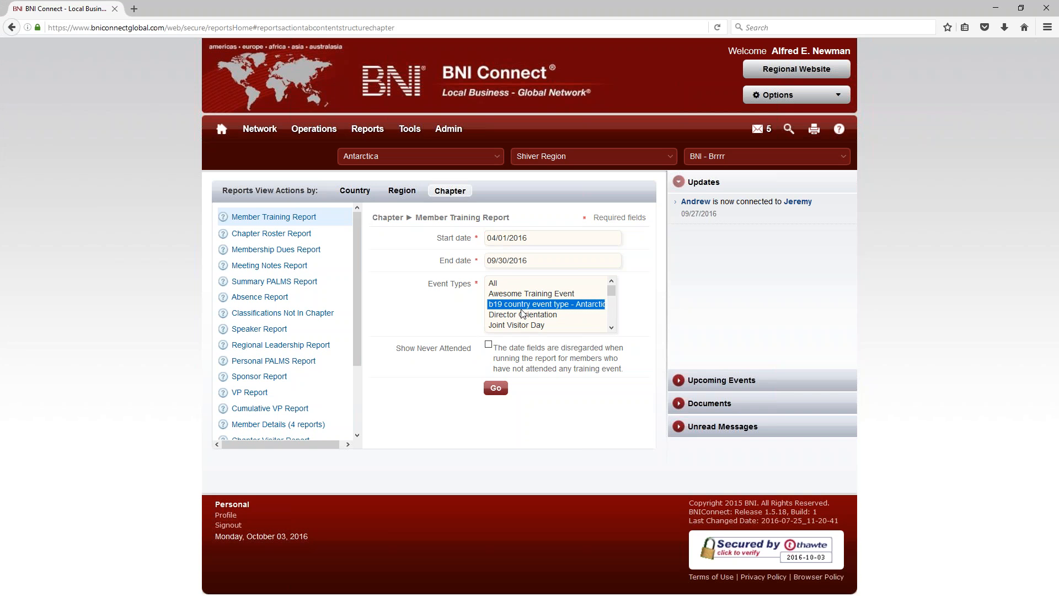
pyautogui.press('m')
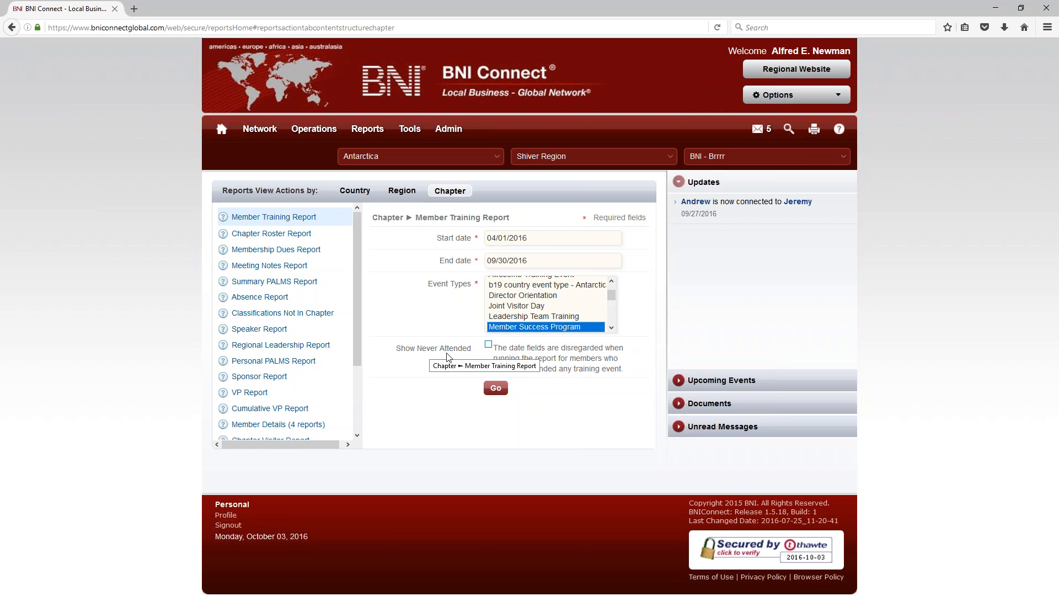
# Step: Run the Member Training Report, then rerun it with Show Never Attended on
pyautogui.click(495, 388)
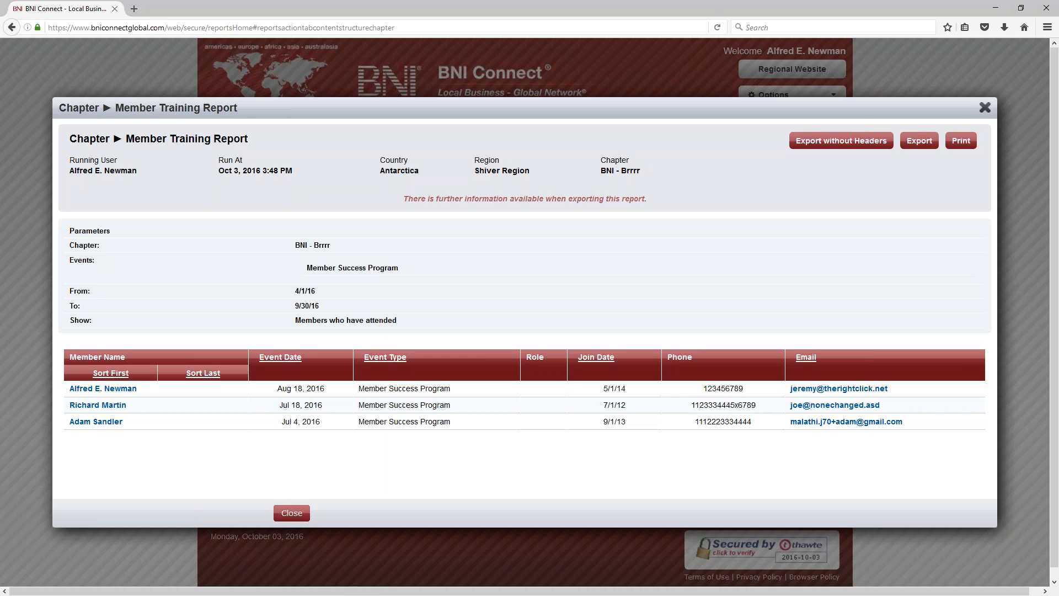
pyautogui.click(984, 108)
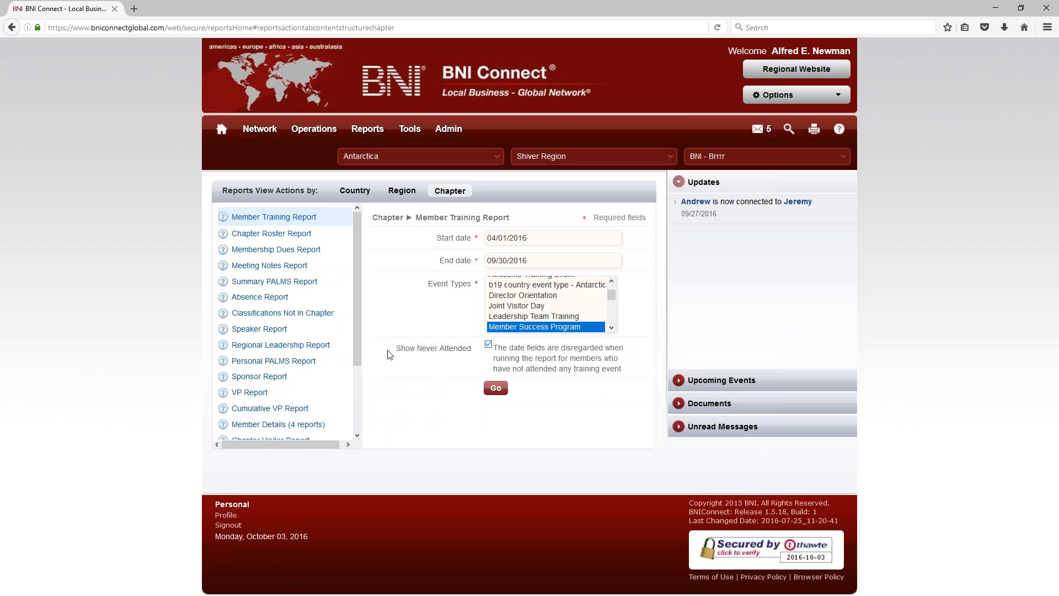
pyautogui.click(494, 389)
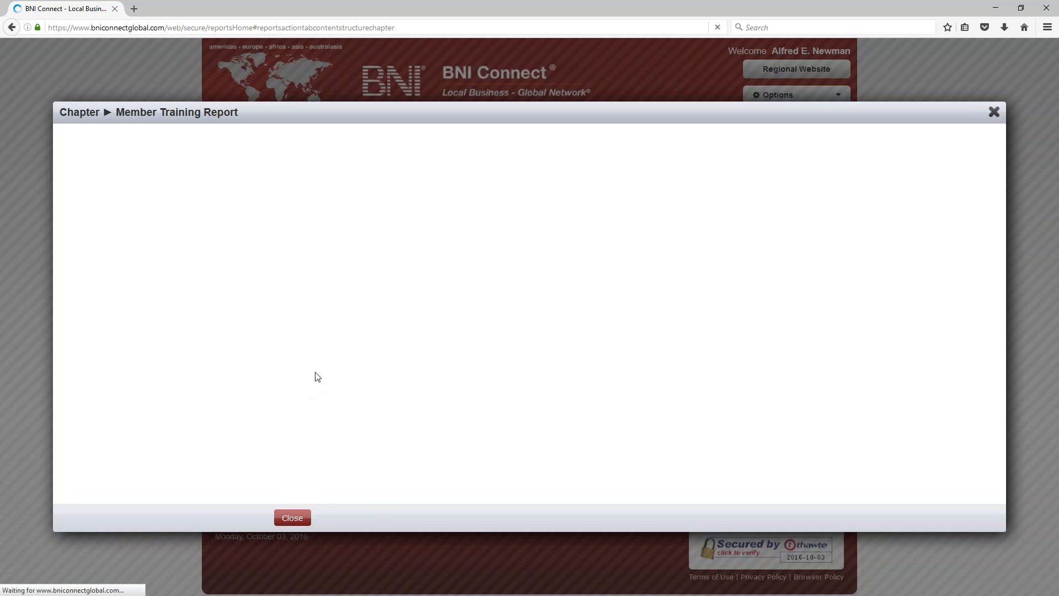
# Step: Review the never-attended members, noting the first join date 9/1/16, then close the results
pyautogui.scroll(-5, 336, 359)
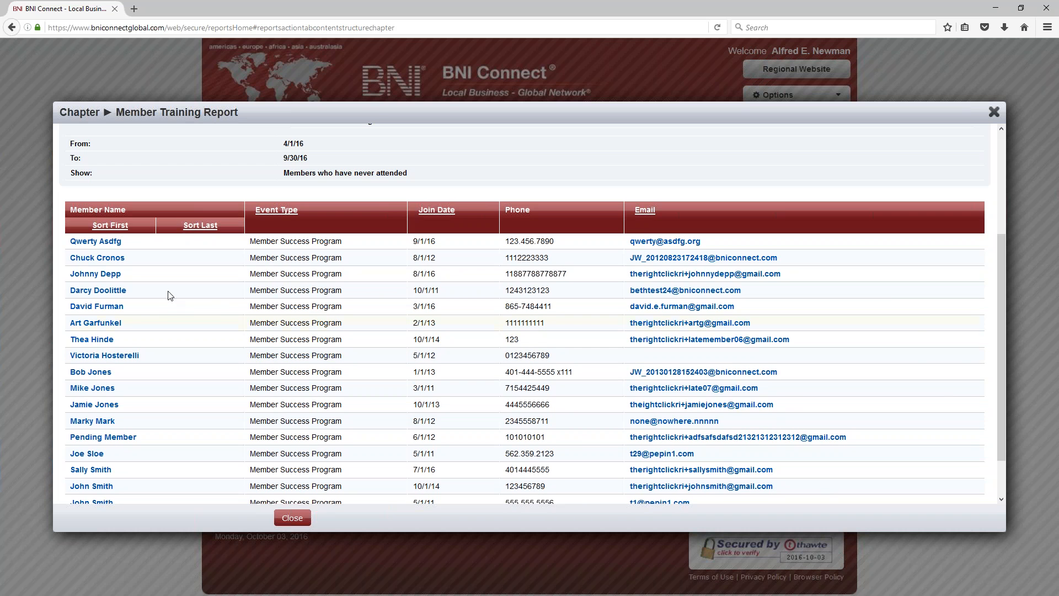
pyautogui.scroll(-1, 165, 307)
pyautogui.scroll(5, 165, 303)
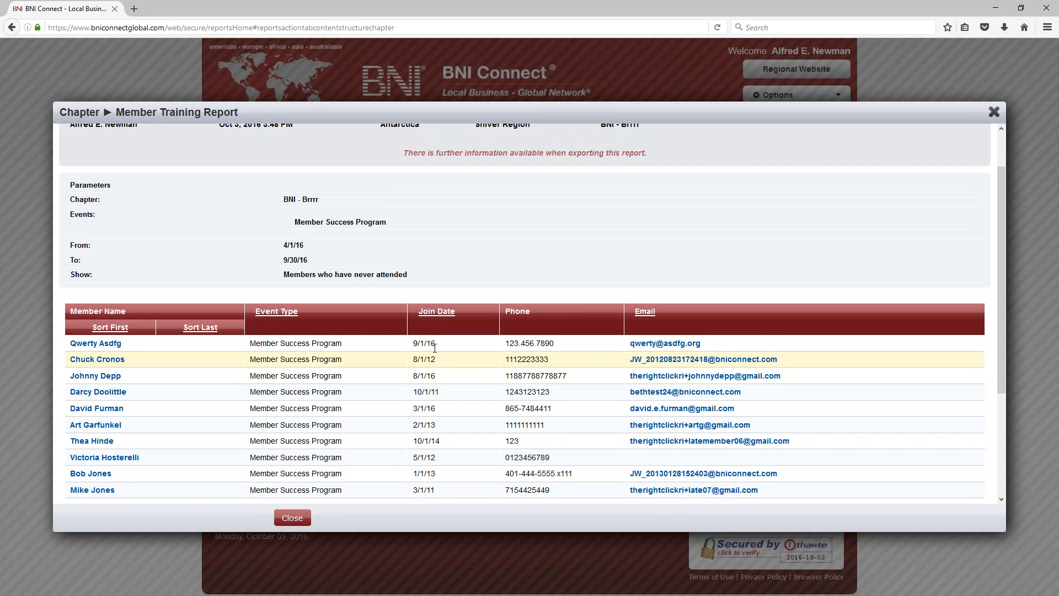
pyautogui.moveTo(441, 348); pyautogui.dragTo(409, 351)
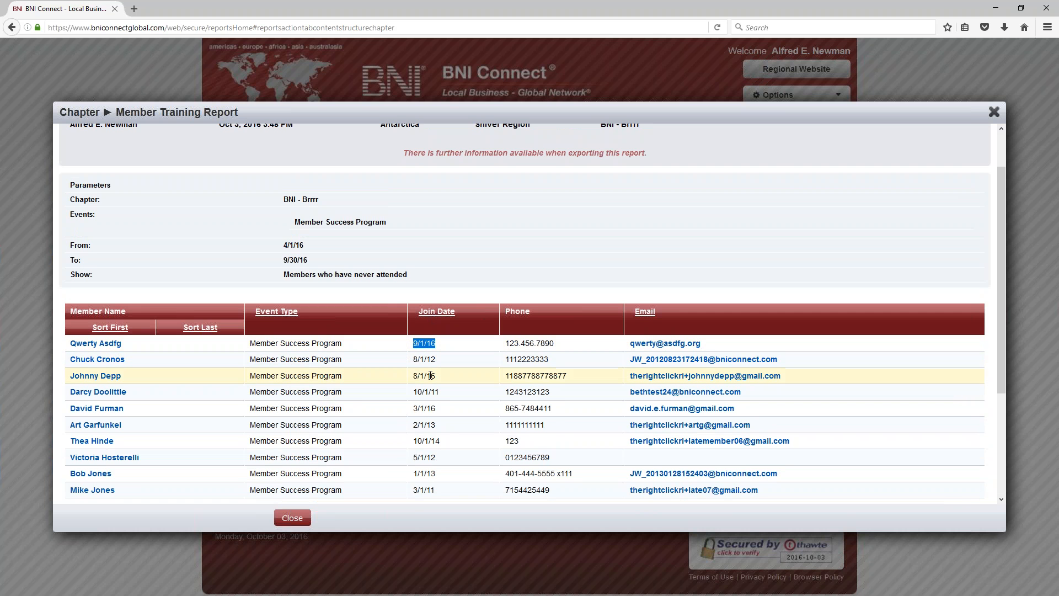
pyautogui.click(451, 356)
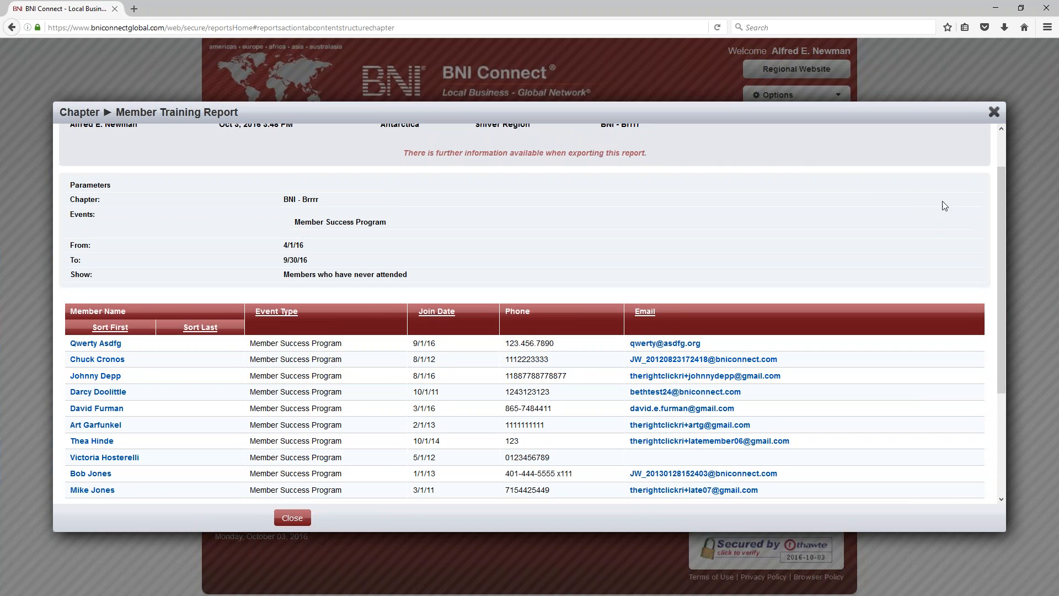
pyautogui.click(994, 112)
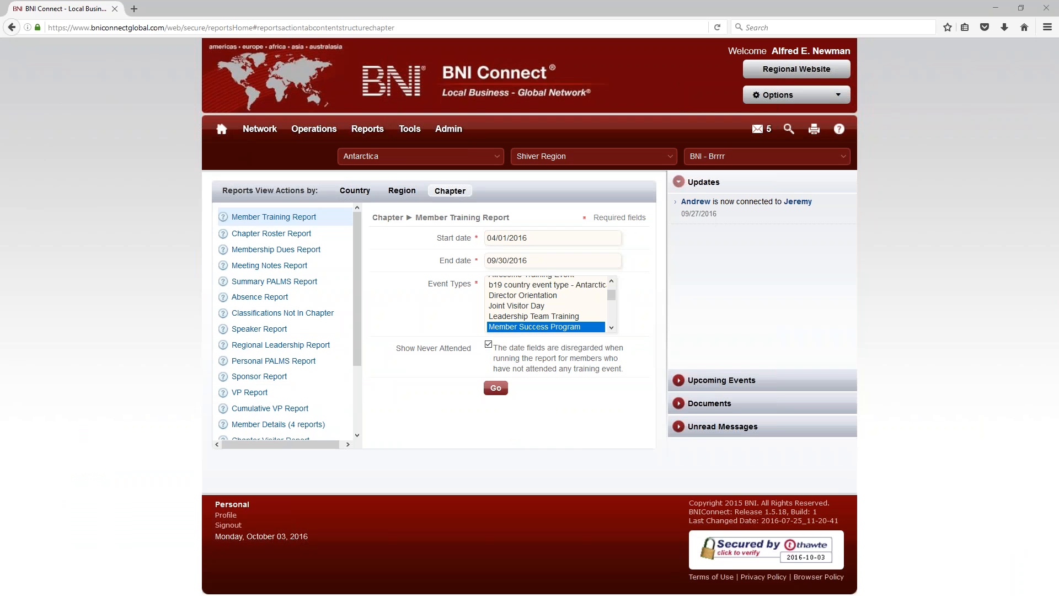
# Step: Move from the Meeting Notes and Member Training forms to the Membership Dues Report form
pyautogui.scroll(-3, 255, 265)
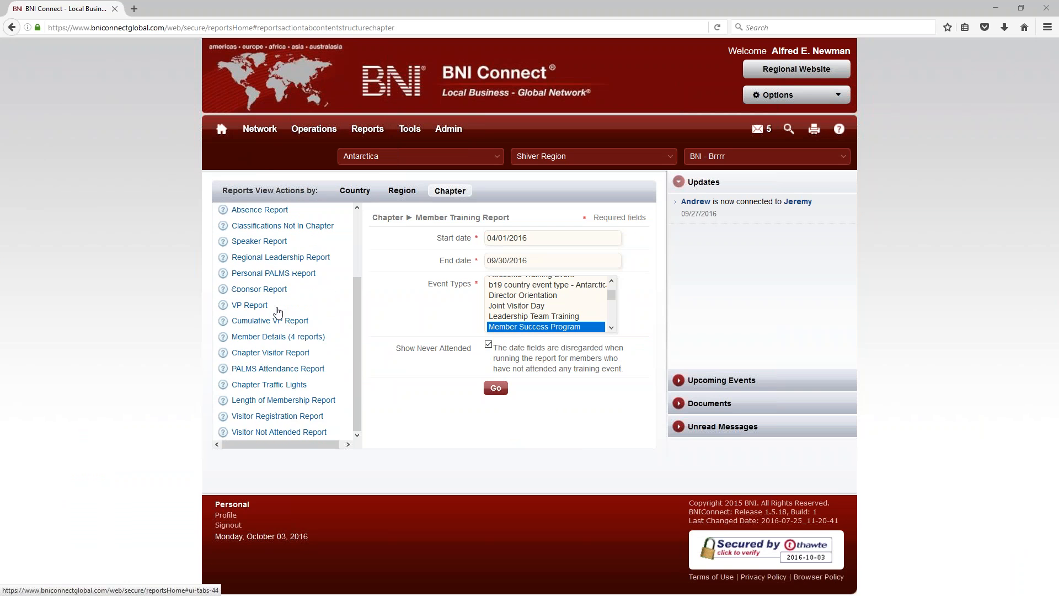
pyautogui.scroll(3, 281, 281)
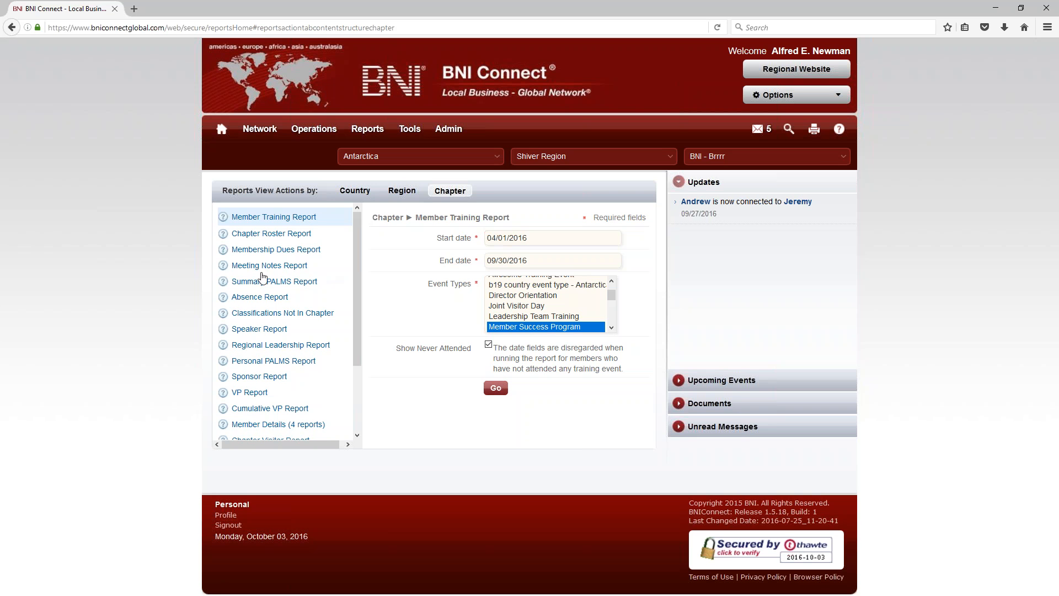
pyautogui.click(257, 267)
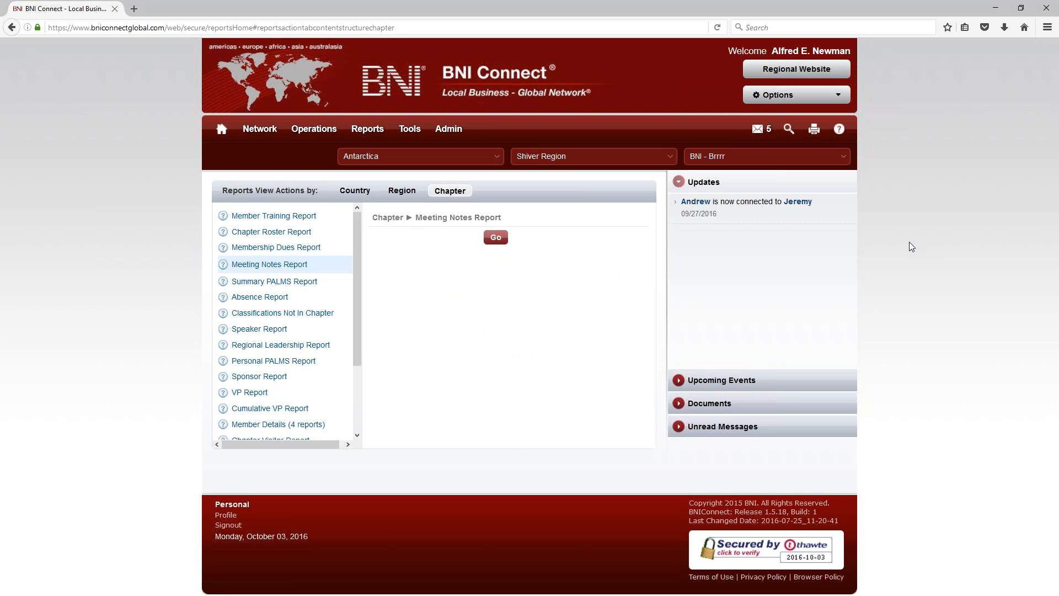
pyautogui.hotkey('ctrl', '-')
pyautogui.hotkey('ctrl', '-')
pyautogui.hotkey('ctrl', '-')
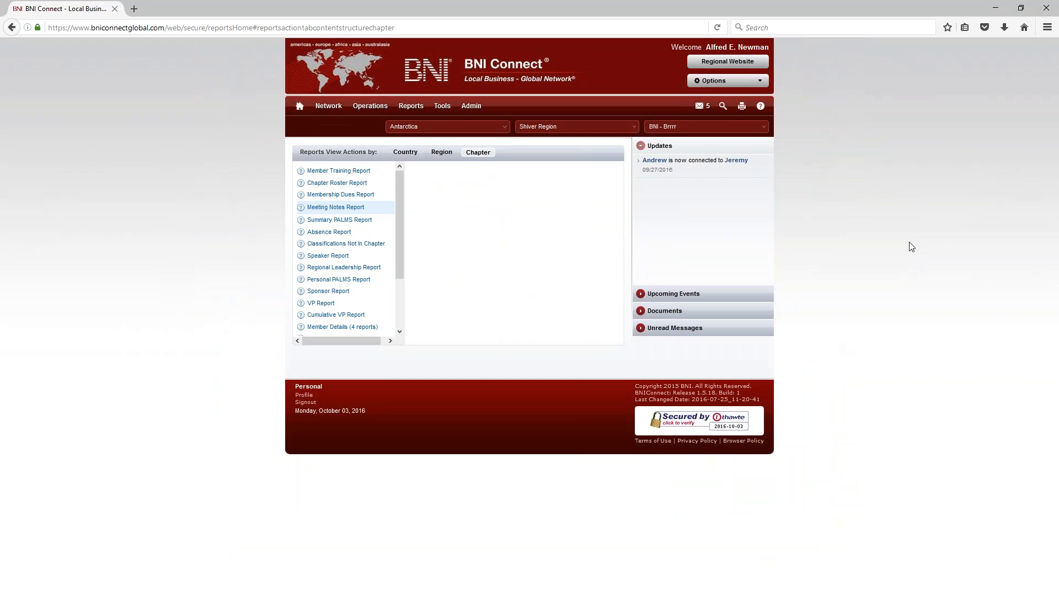
pyautogui.click(356, 172)
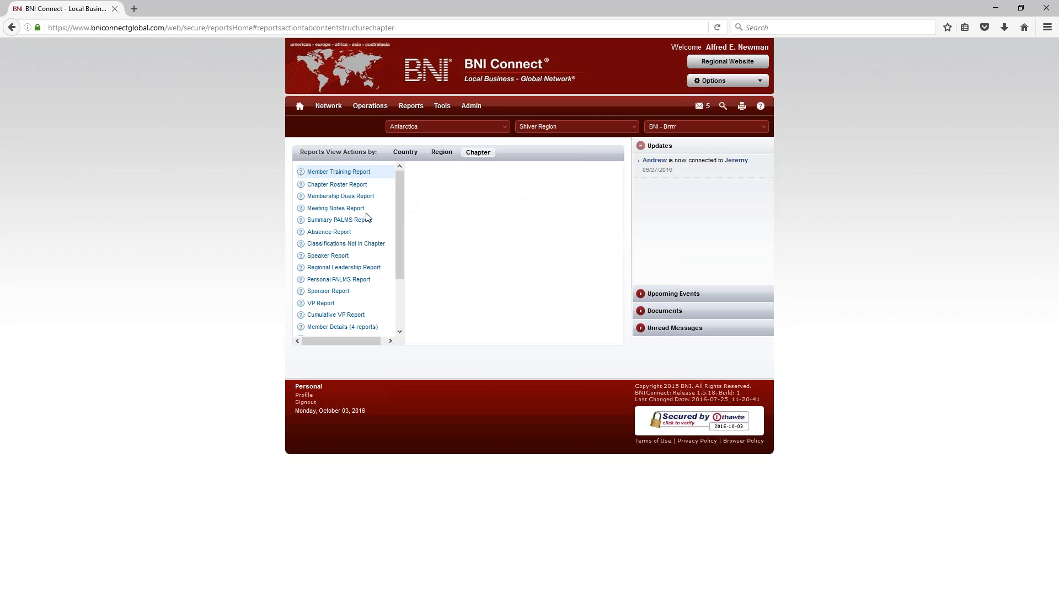
pyautogui.click(336, 196)
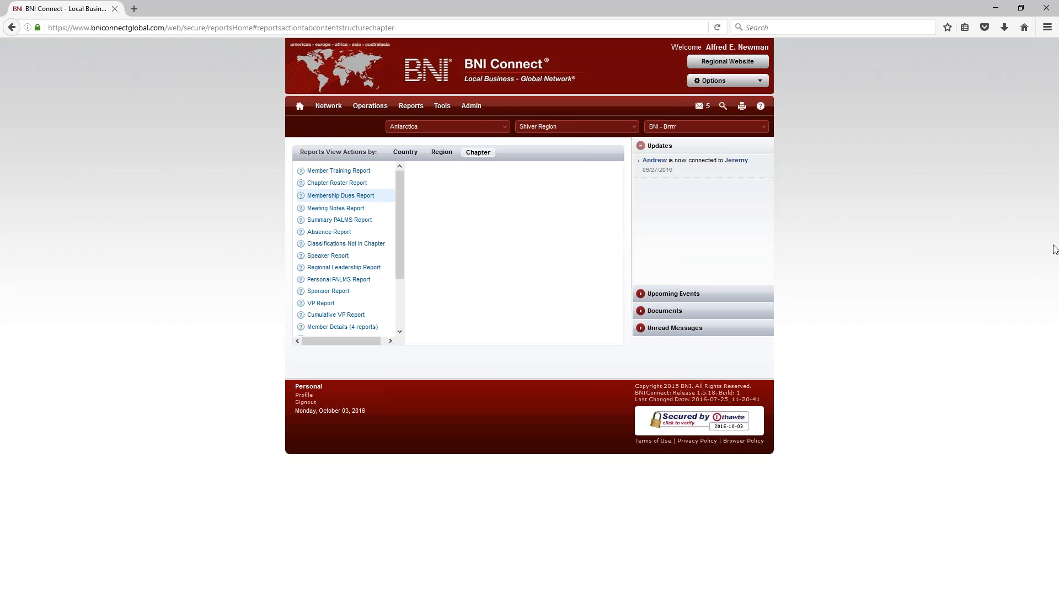
# Step: Zoom the page in twice and bring up link options for the personal profile
pyautogui.hotkey('ctrl', '+')
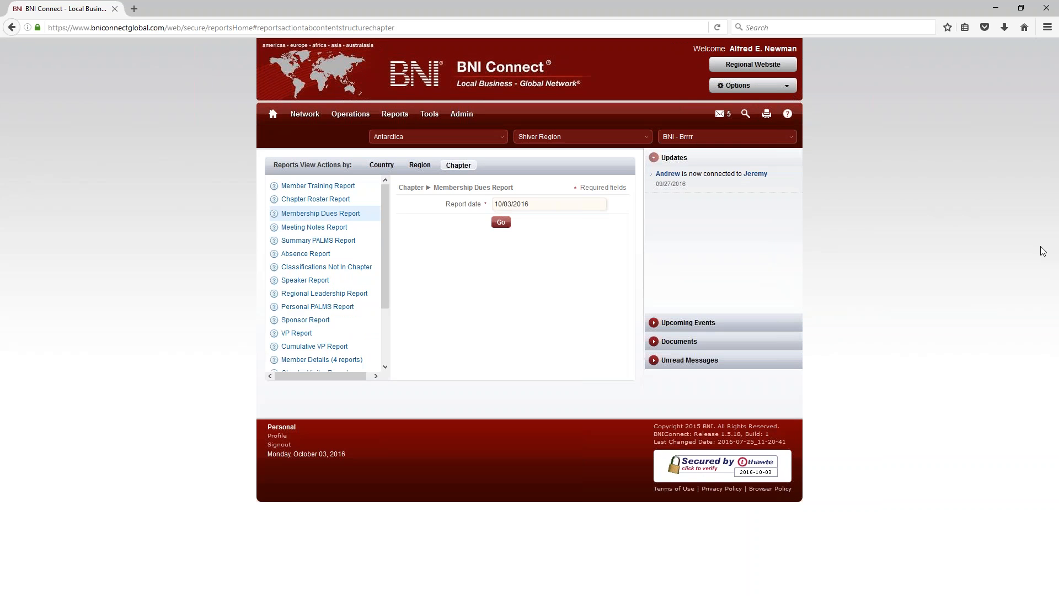
pyautogui.hotkey('ctrl', '+')
pyautogui.hotkey('ctrl', '+')
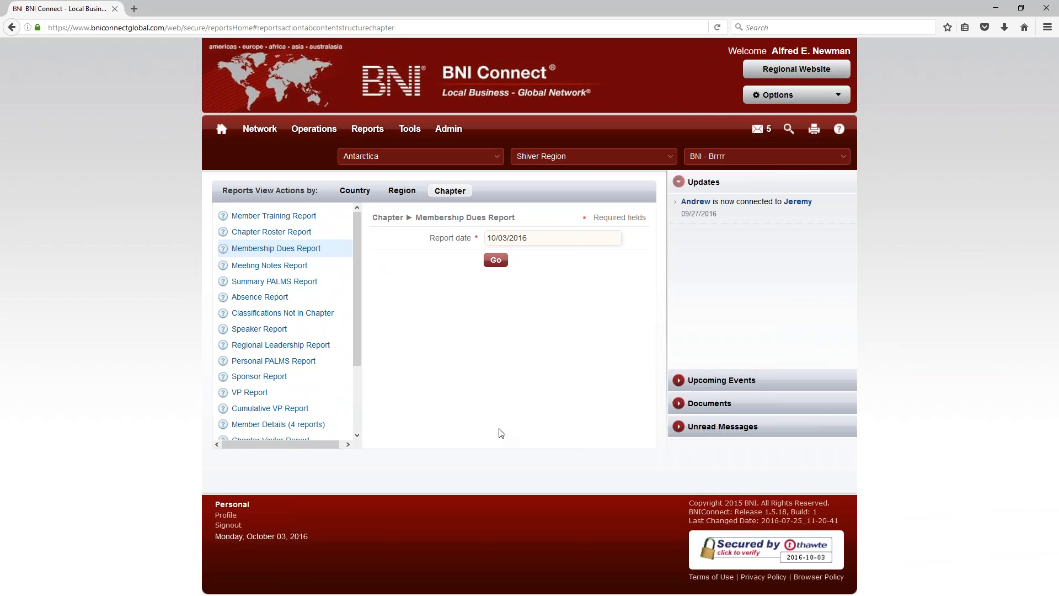
pyautogui.rightClick(226, 522)
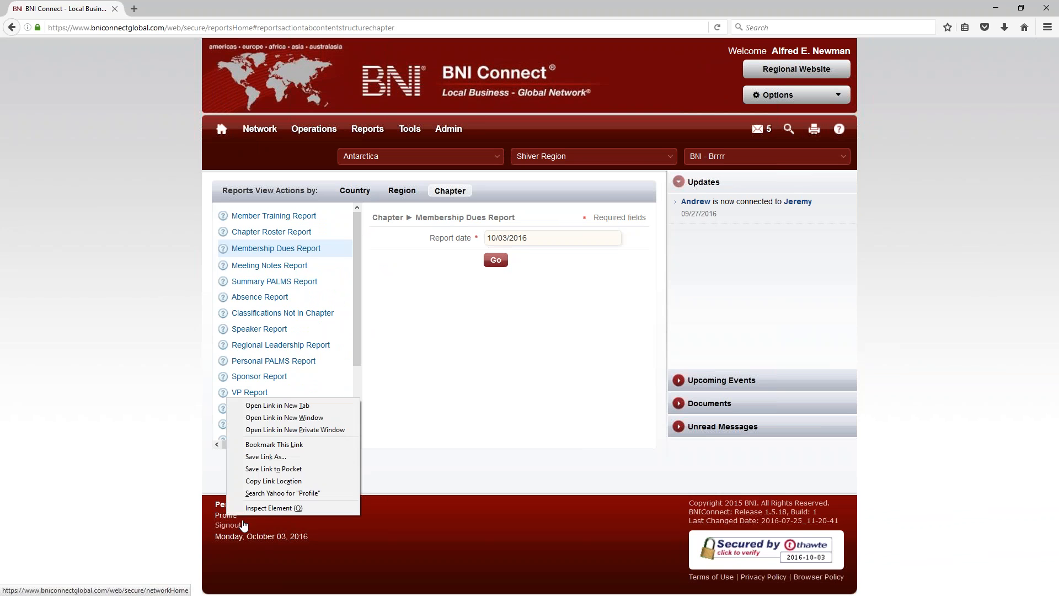
pyautogui.click(283, 404)
pyautogui.click(177, 8)
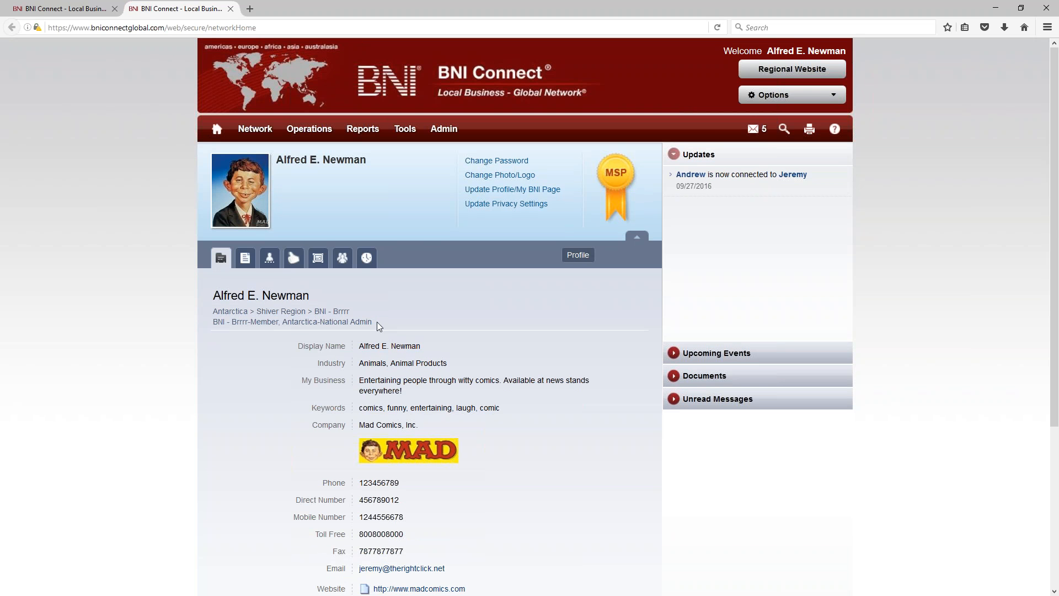
pyautogui.moveTo(376, 322); pyautogui.dragTo(213, 328)
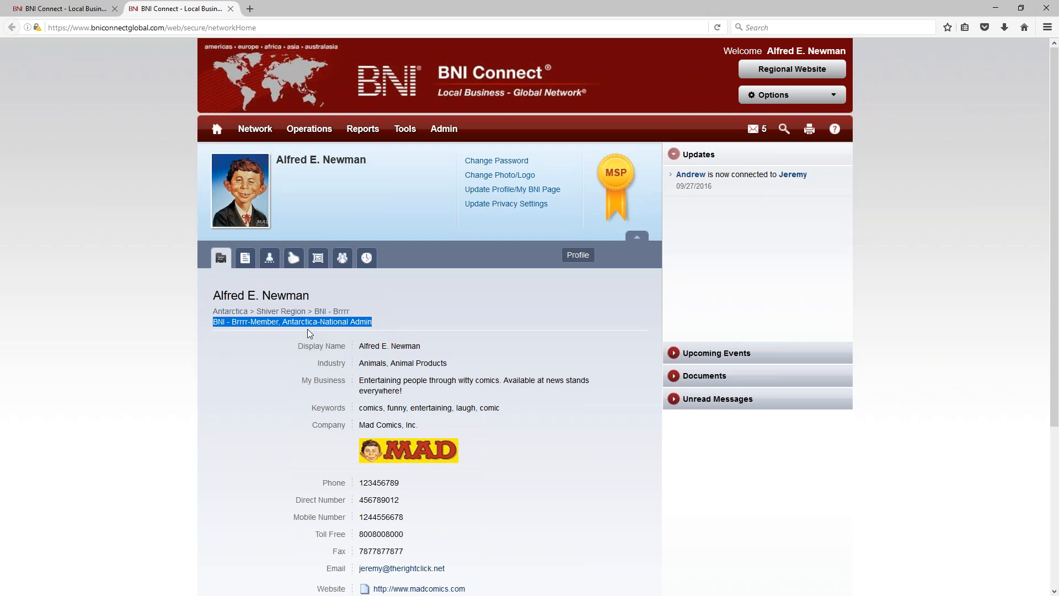
pyautogui.click(252, 368)
pyautogui.click(230, 9)
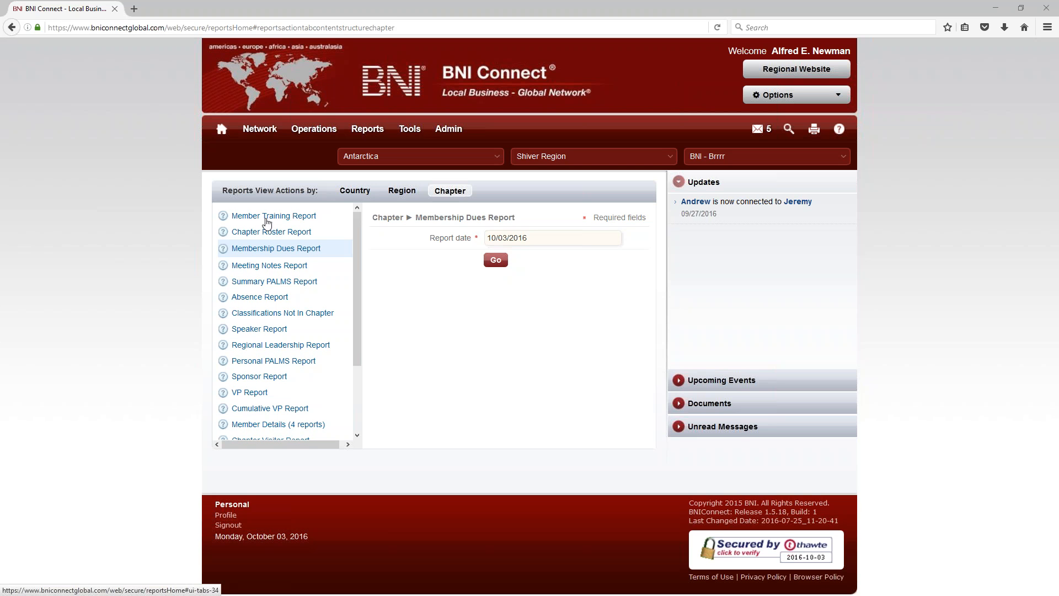
# Step: Run the Chapter Roster Report for BNI - Brrrr, scroll through its 26 members, then close it
pyautogui.click(251, 235)
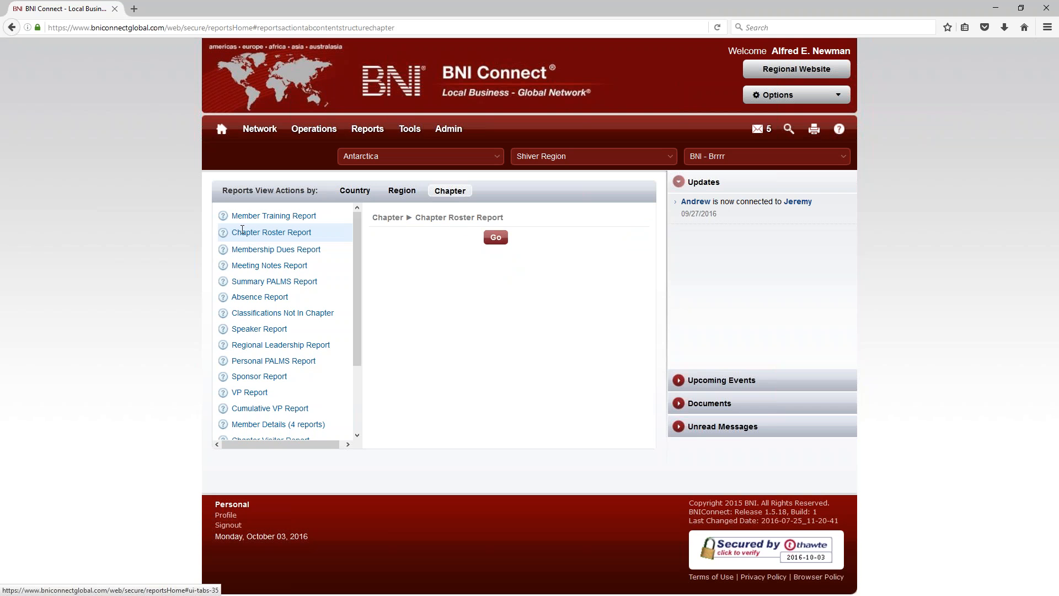
pyautogui.click(496, 237)
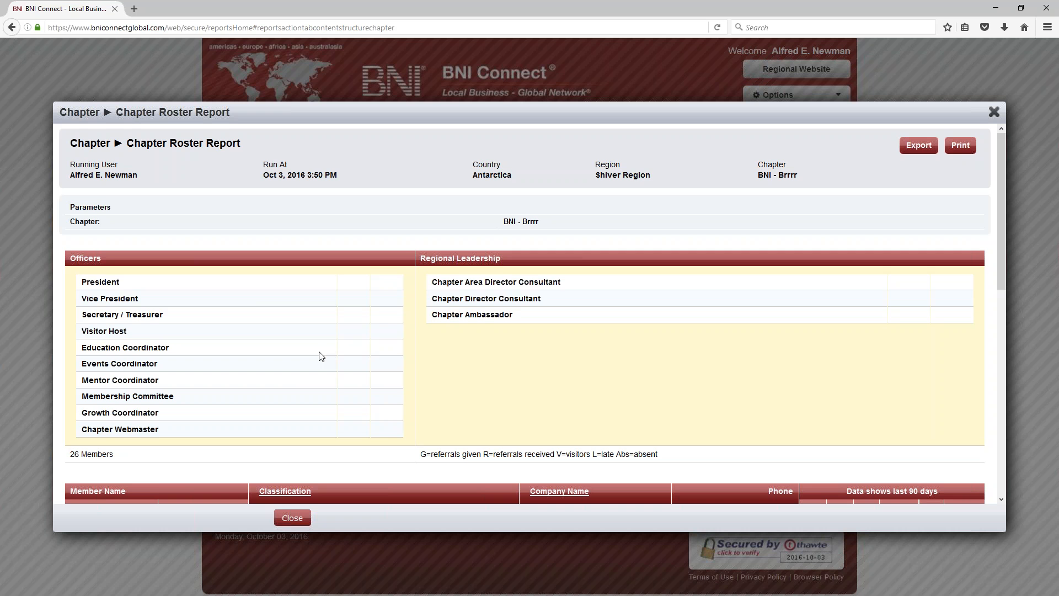
pyautogui.scroll(-5, 314, 361)
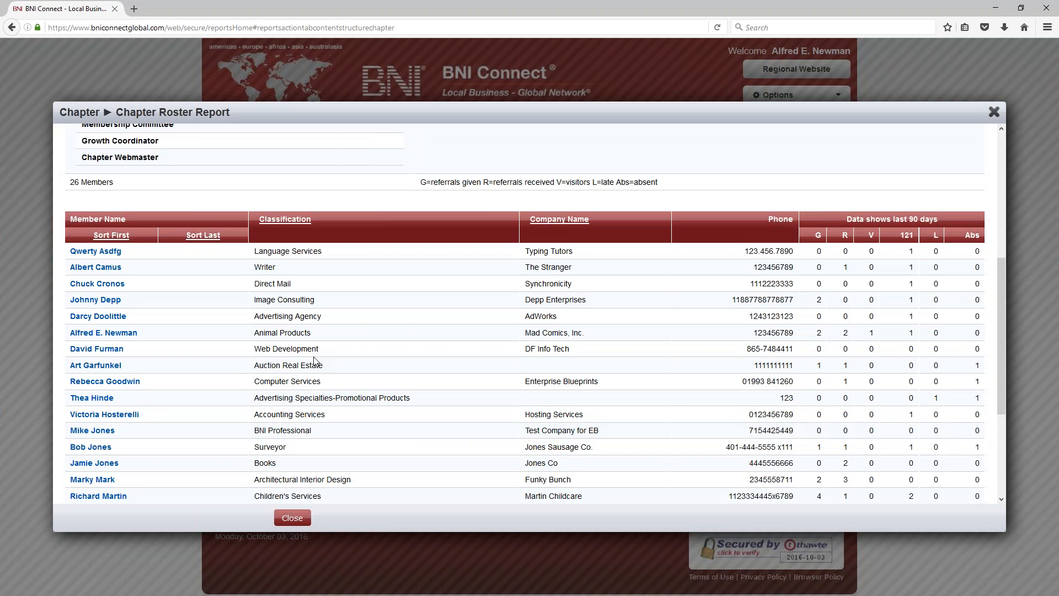
pyautogui.scroll(5, 314, 362)
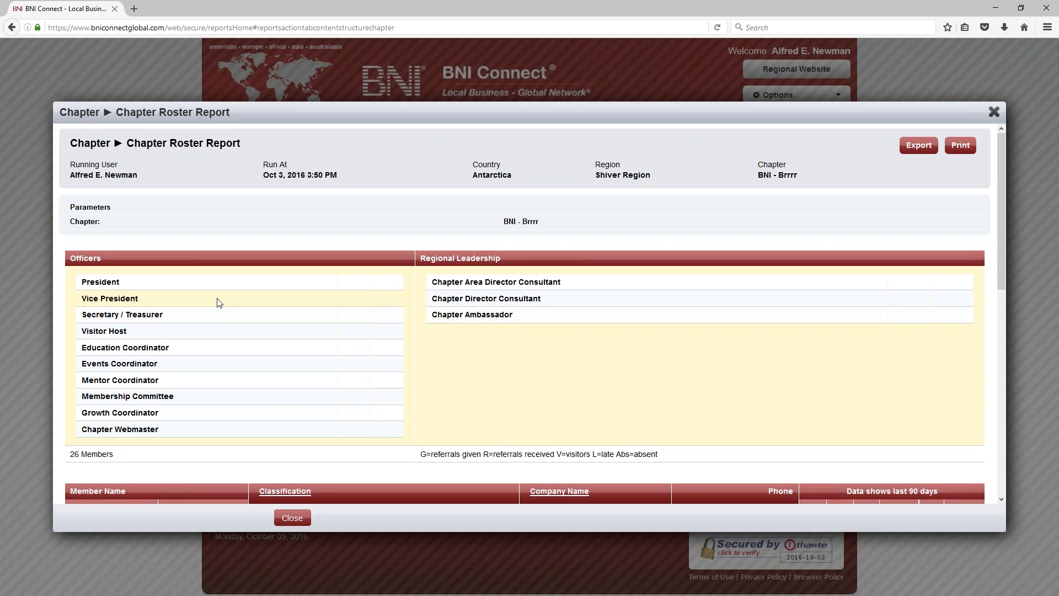
pyautogui.scroll(-2, 250, 357)
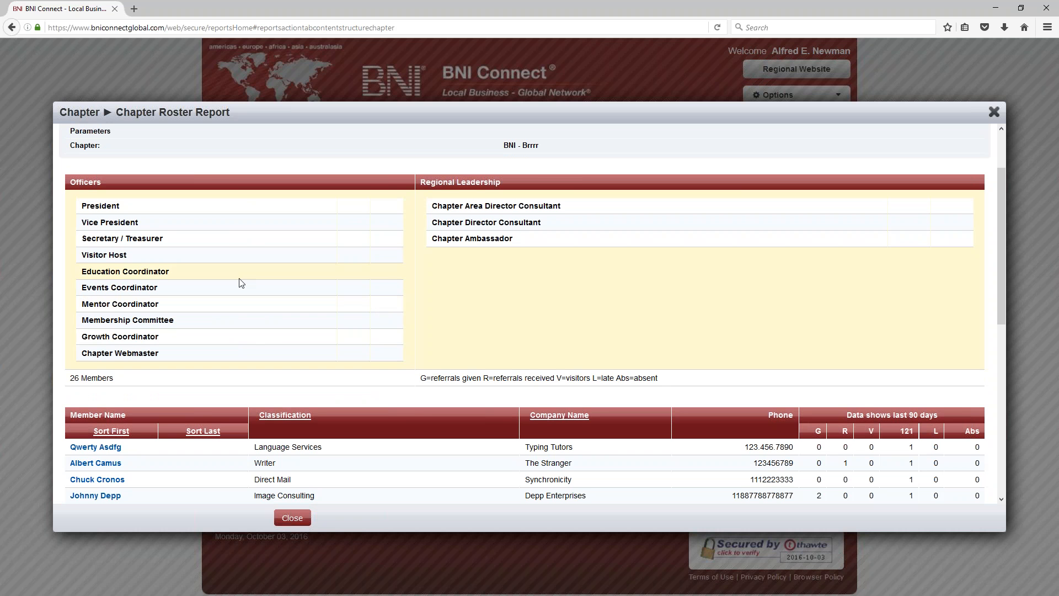
pyautogui.scroll(-6, 241, 282)
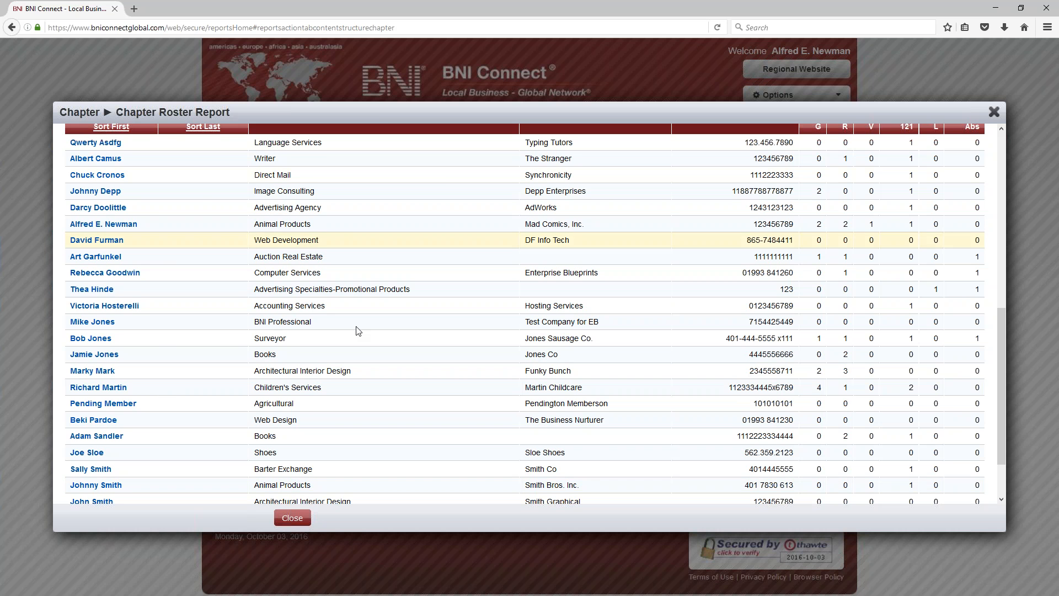
pyautogui.scroll(2, 353, 303)
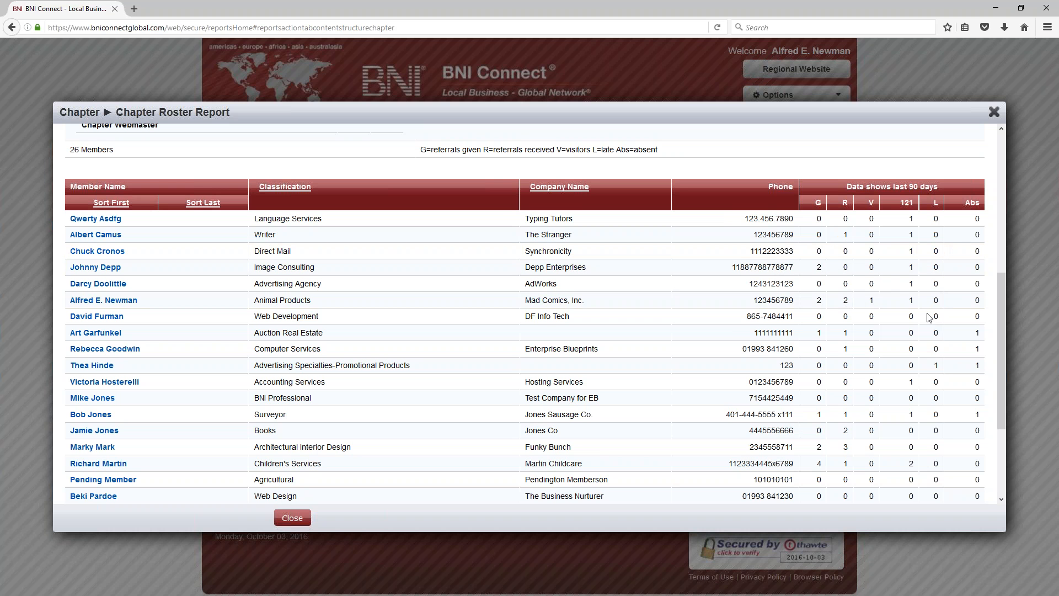
pyautogui.scroll(-3, 906, 335)
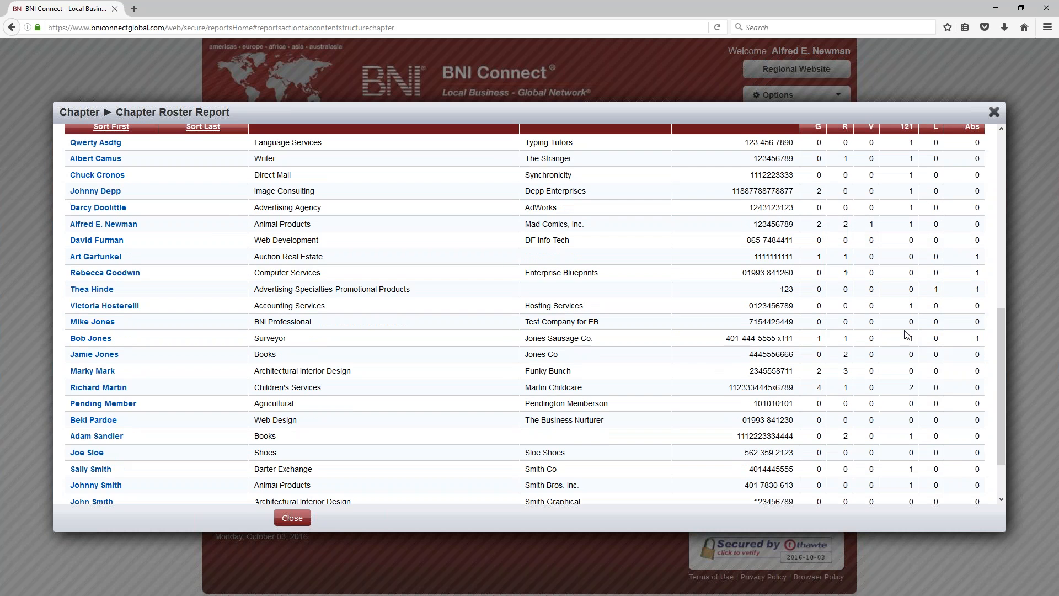
pyautogui.scroll(3, 879, 303)
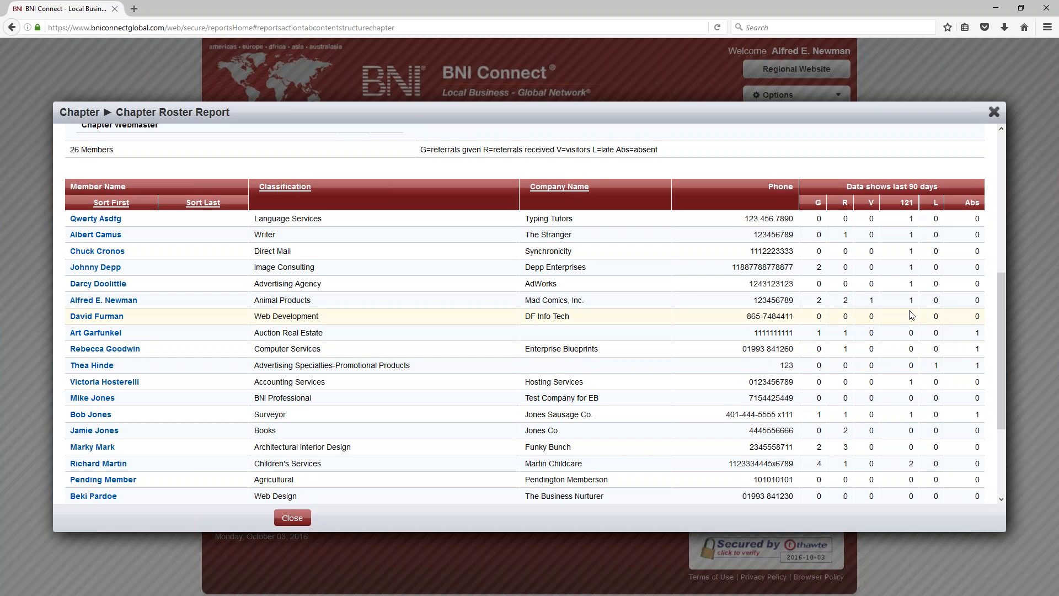
pyautogui.scroll(-2, 911, 314)
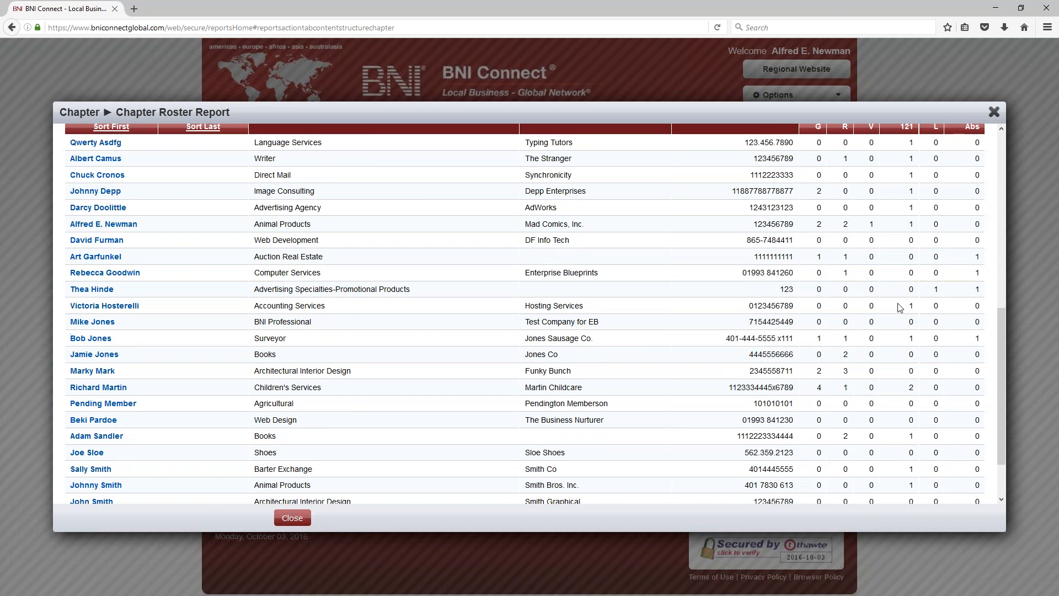
pyautogui.scroll(8, 997, 297)
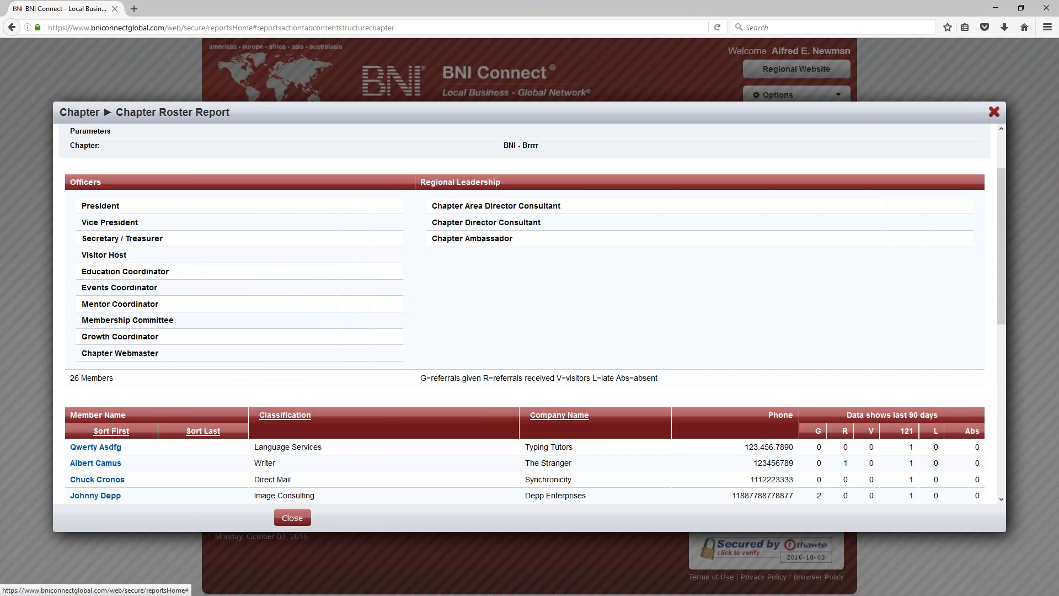
pyautogui.click(994, 112)
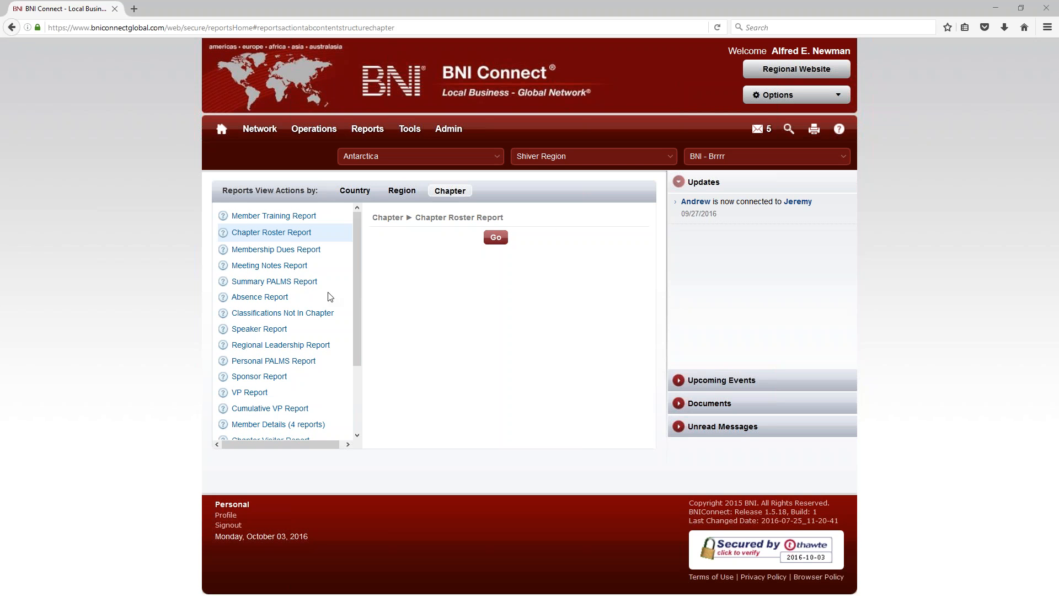
pyautogui.click(241, 250)
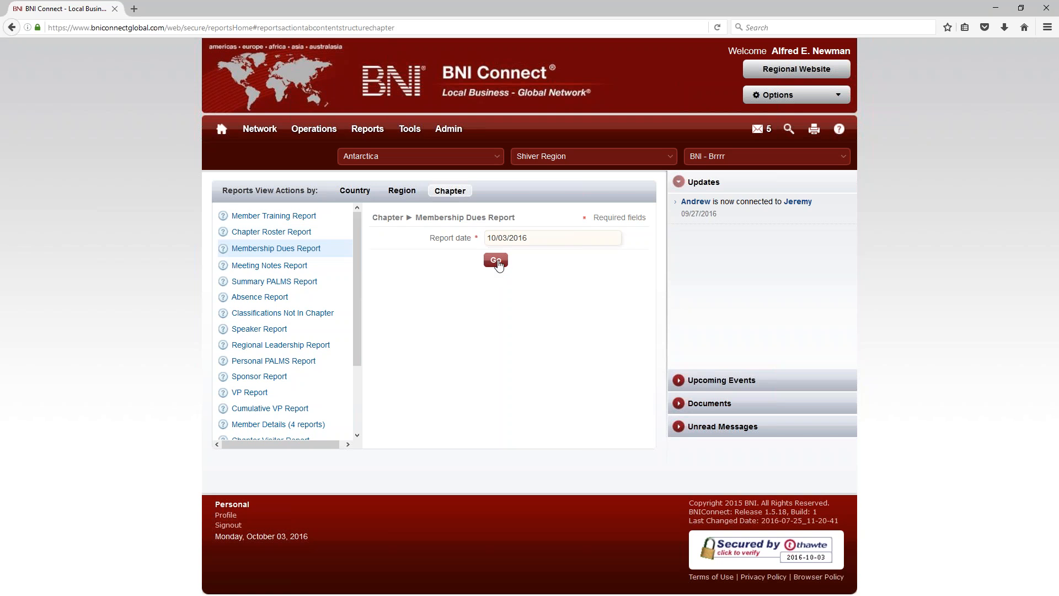
pyautogui.click(495, 260)
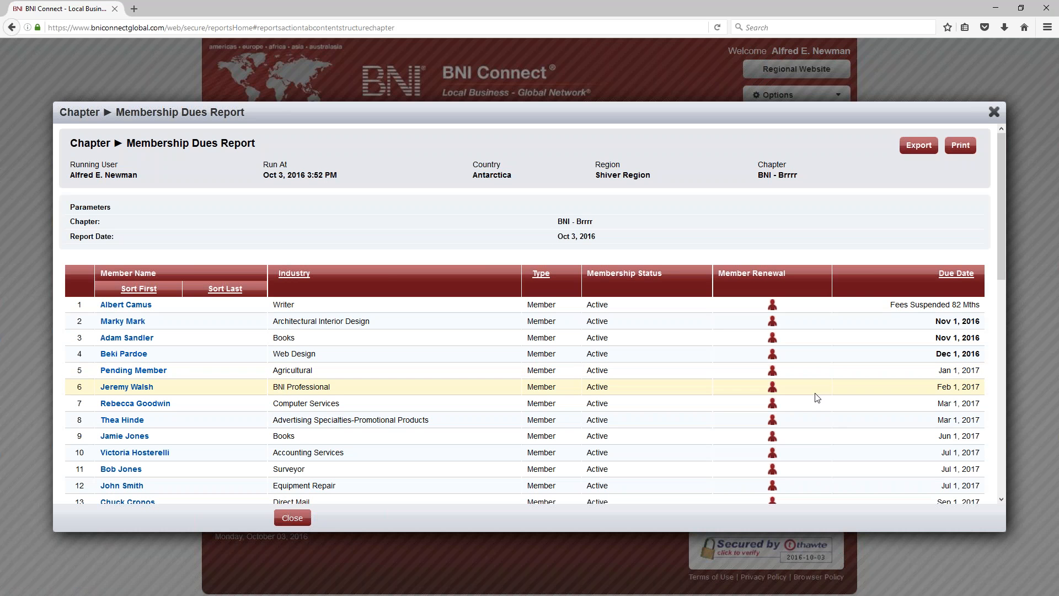
pyautogui.scroll(-3, 778, 376)
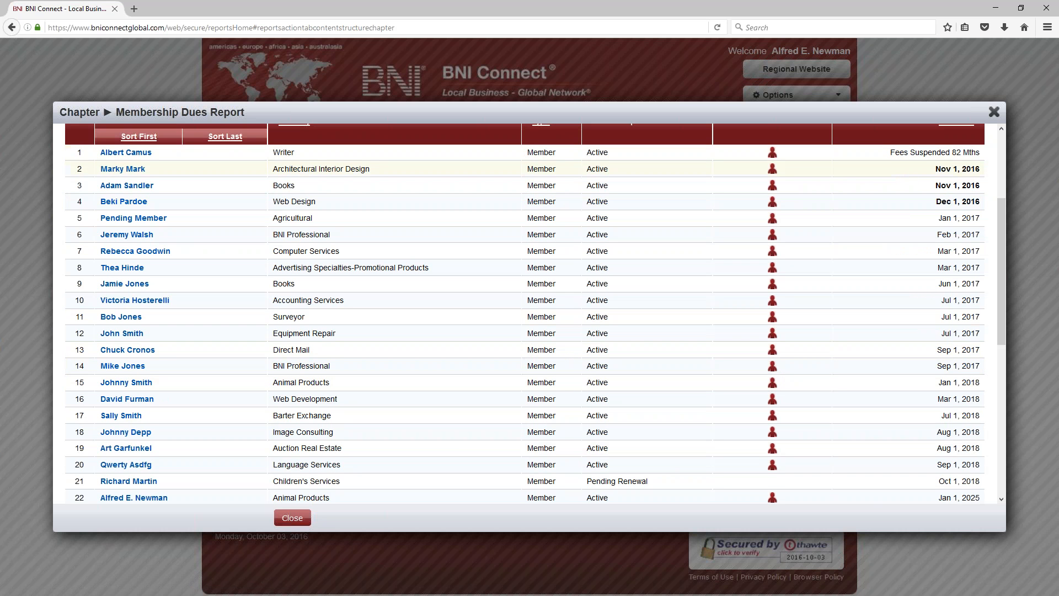
pyautogui.scroll(-4, 962, 364)
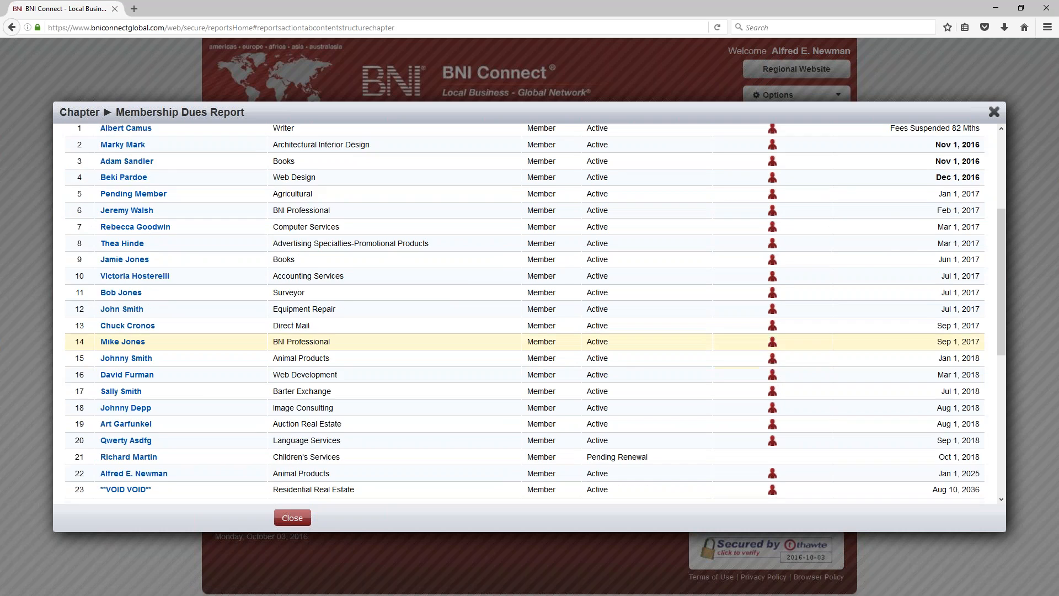
pyautogui.scroll(2, 961, 234)
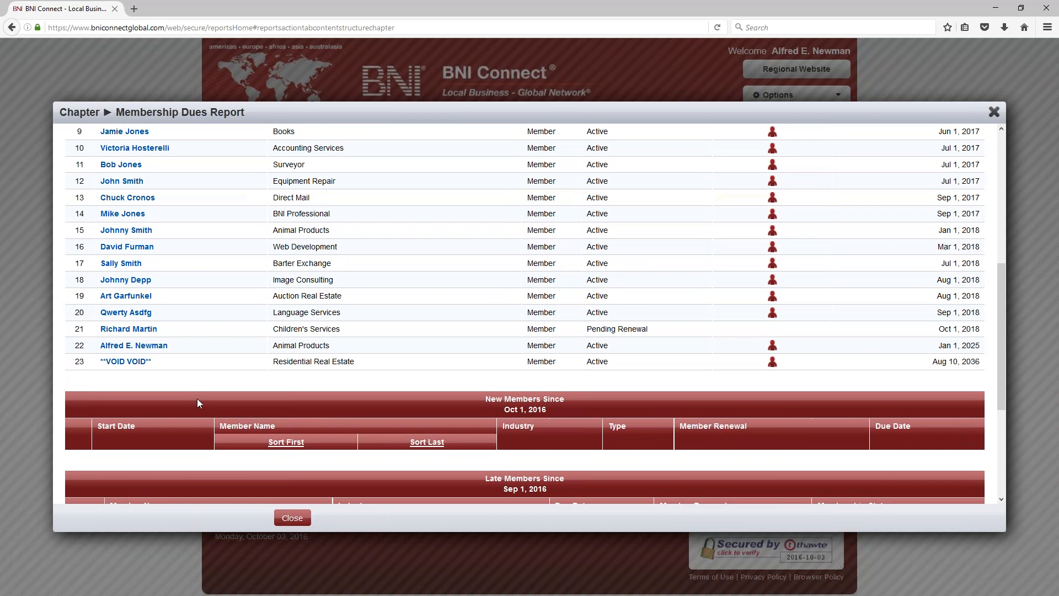
pyautogui.scroll(2, 197, 399)
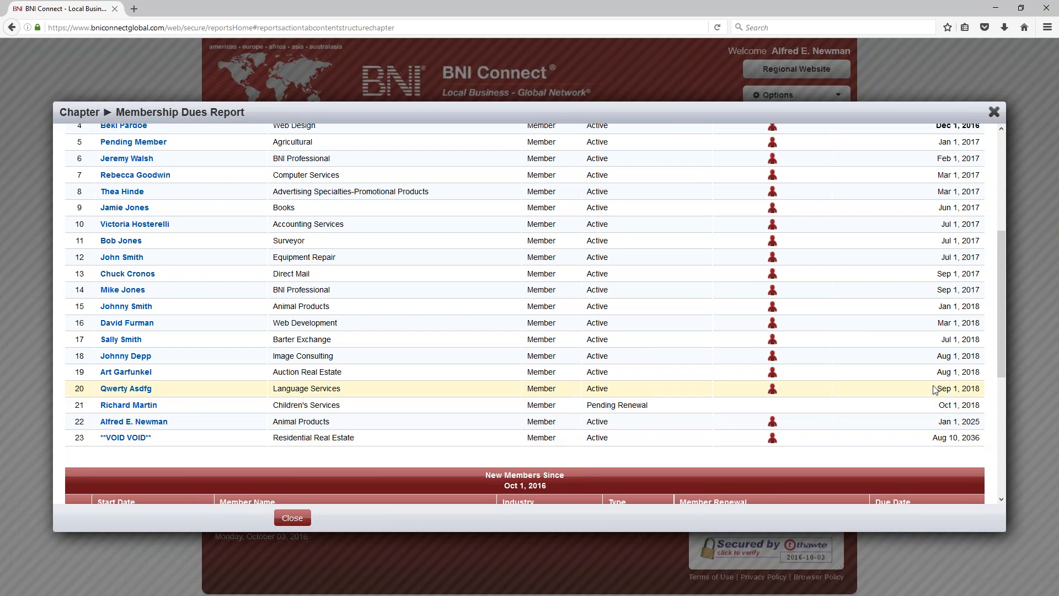
pyautogui.scroll(3, 904, 381)
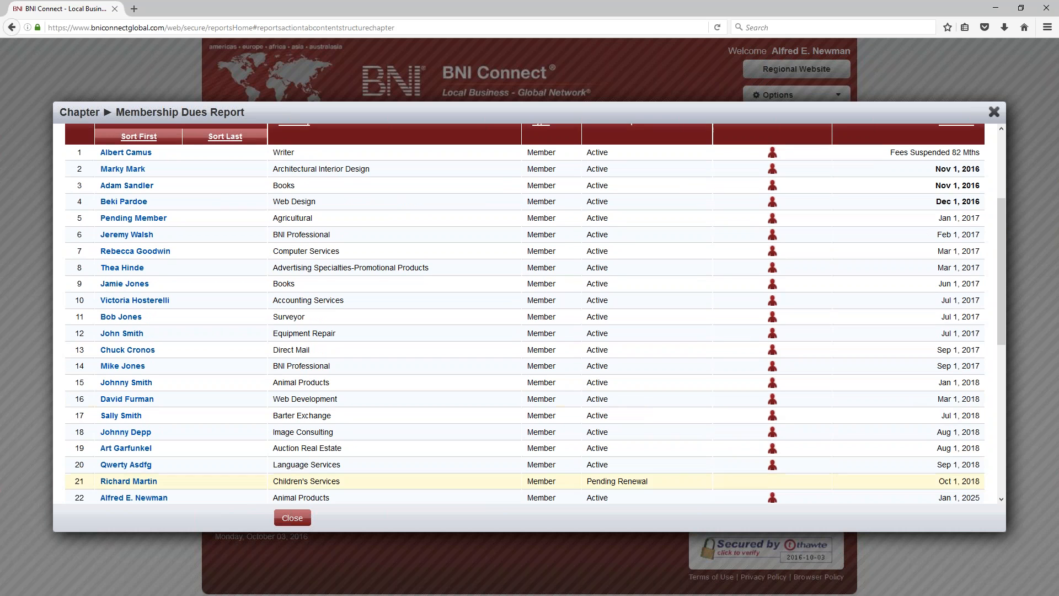
pyautogui.scroll(-3, 621, 398)
pyautogui.moveTo(659, 405); pyautogui.dragTo(592, 404)
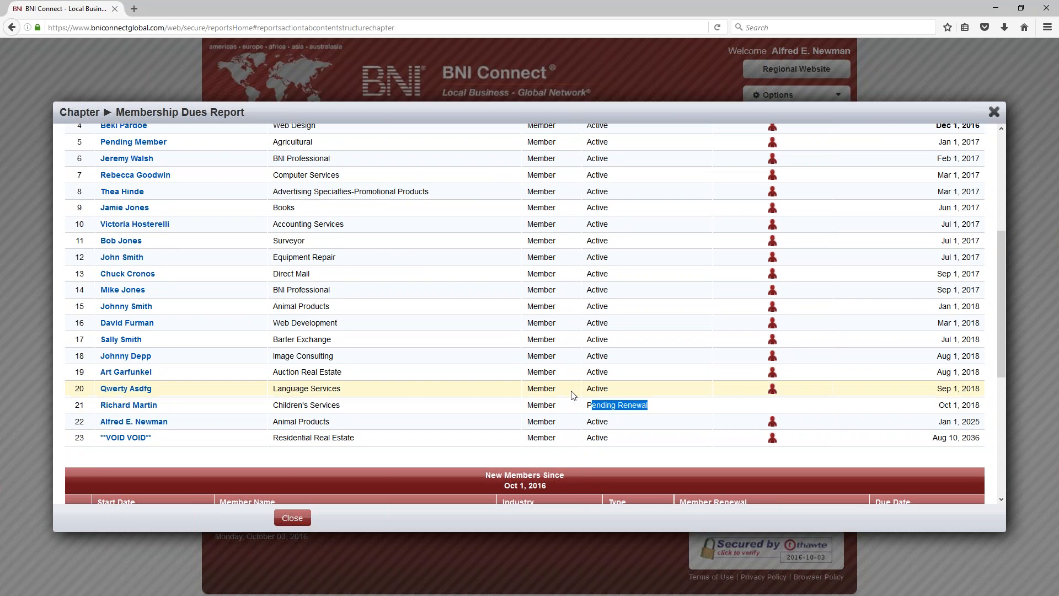
pyautogui.scroll(-10, 568, 395)
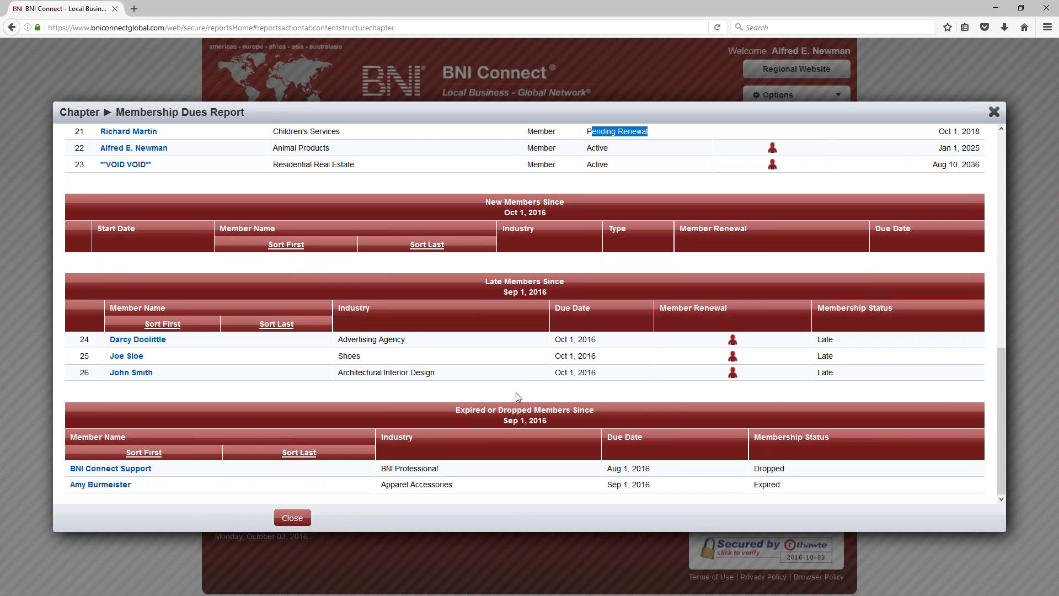
pyautogui.scroll(7, 792, 349)
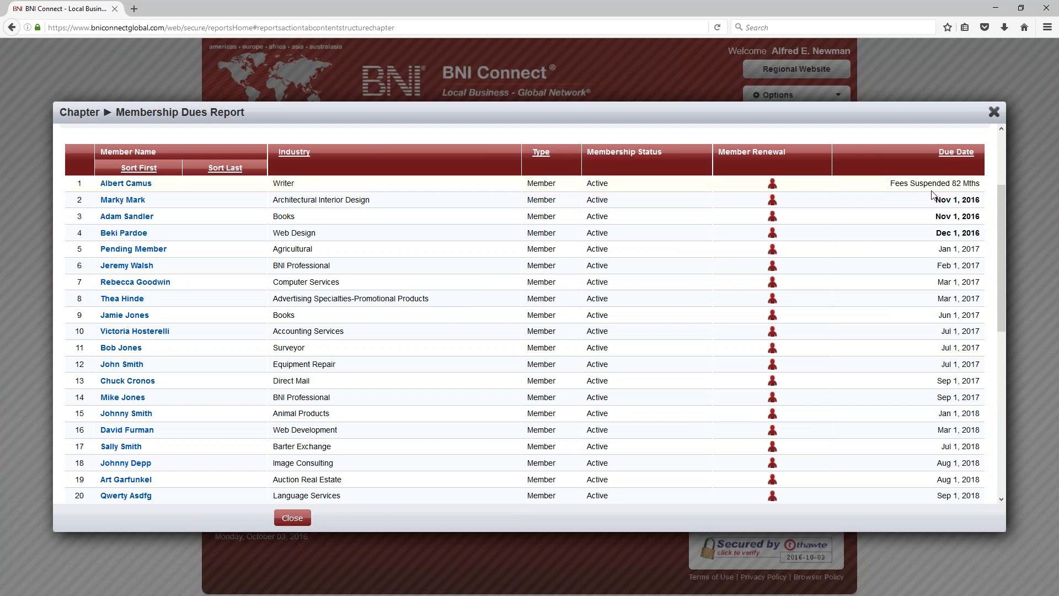
# Step: Highlight the soonest due dates and rows 8–9, then close the Membership Dues Report
pyautogui.moveTo(935, 200); pyautogui.dragTo(979, 238)
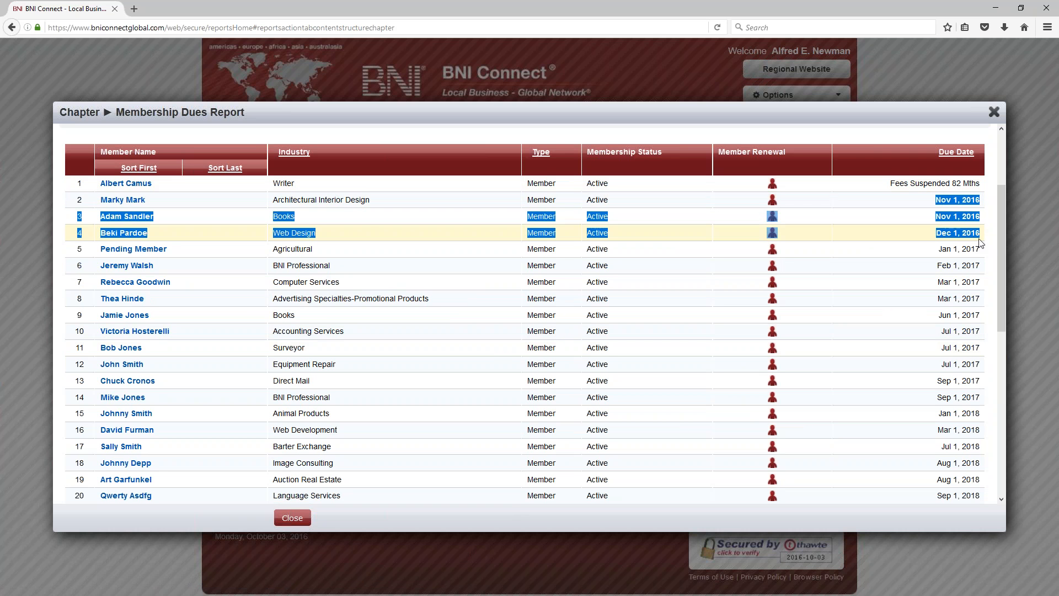
pyautogui.click(956, 152)
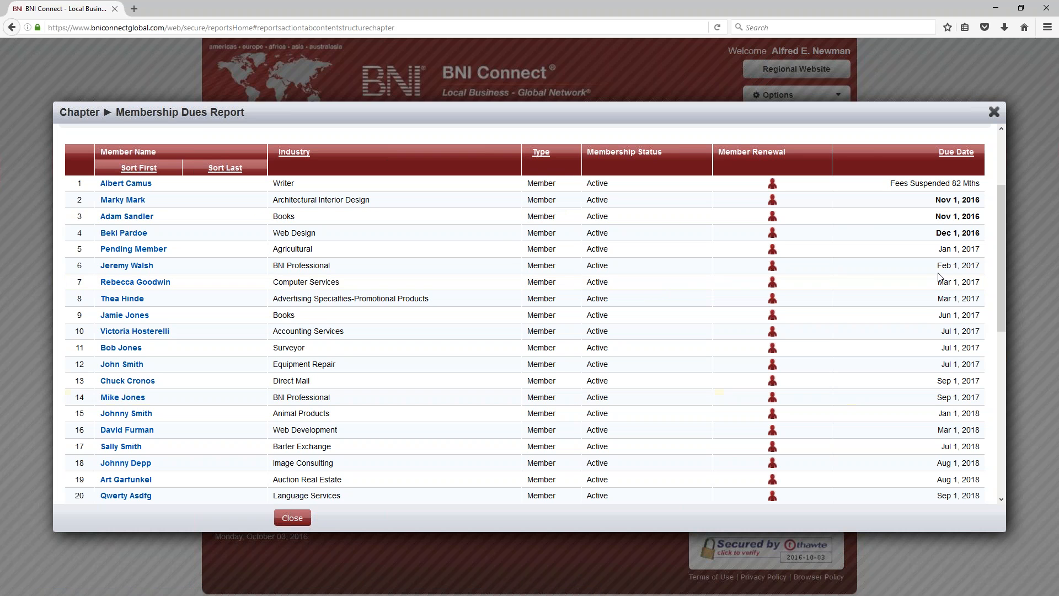
pyautogui.moveTo(951, 315)
pyautogui.mouseDown()
pyautogui.moveTo(938, 298)
pyautogui.moveTo(983, 325)
pyautogui.moveTo(958, 311)
pyautogui.mouseUp()
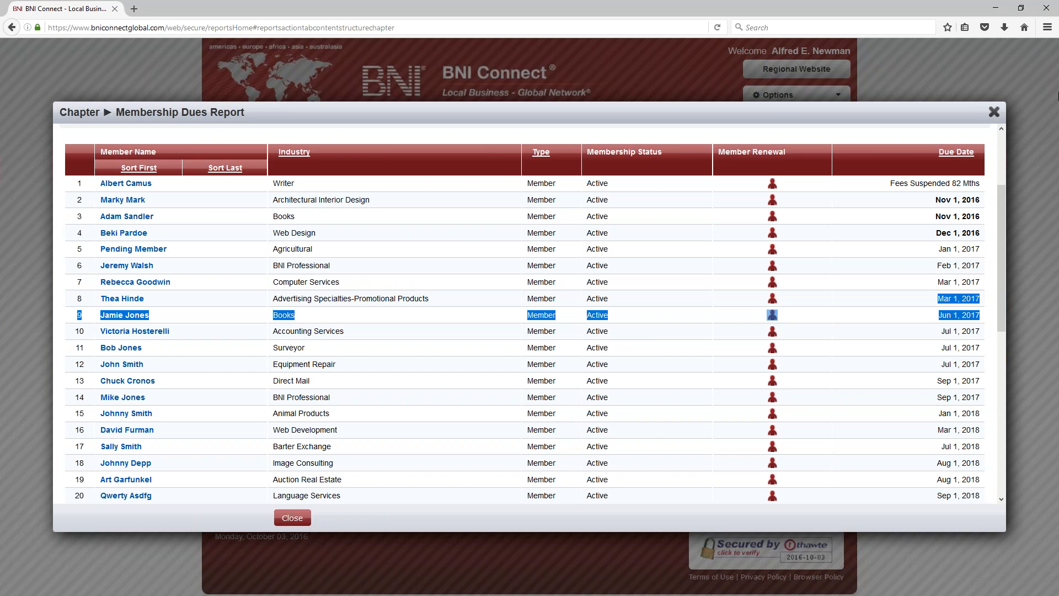
pyautogui.click(994, 111)
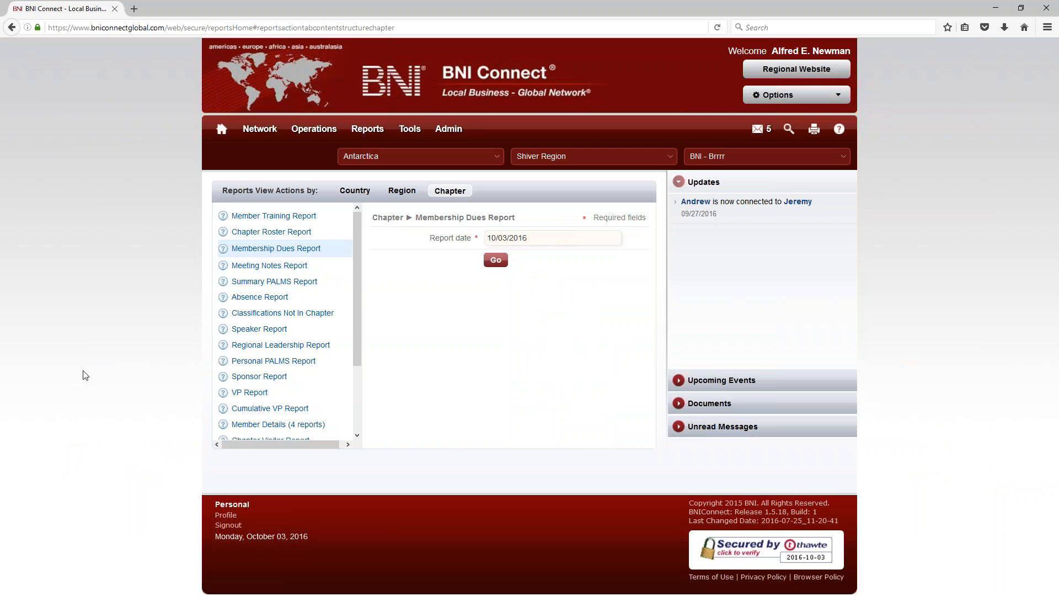
# Step: Run the Meeting Notes Report for BNI - Brrrr, starting and then cancelling a print
pyautogui.click(276, 282)
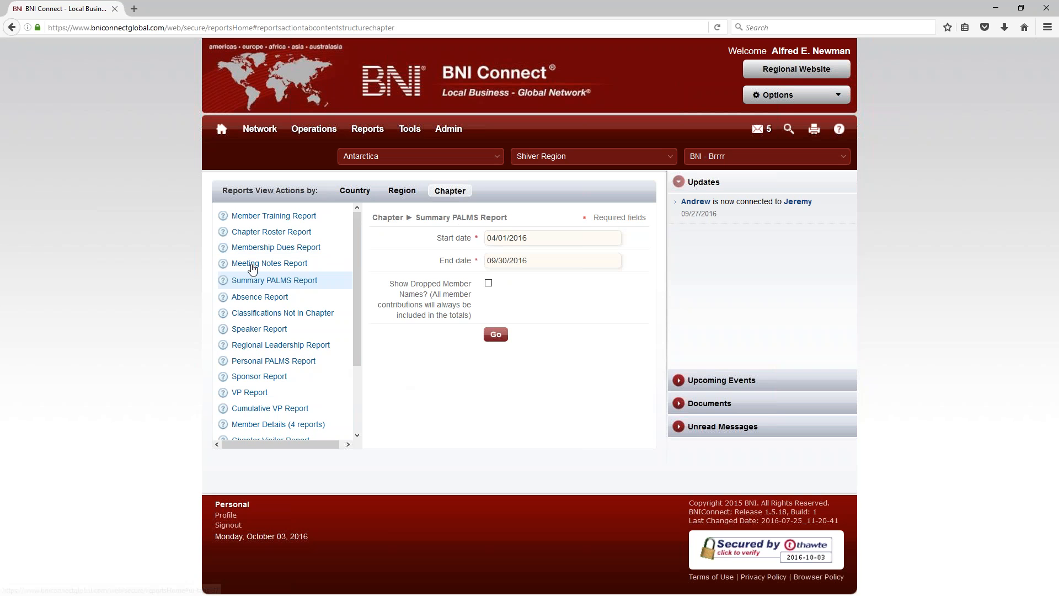
pyautogui.click(252, 264)
pyautogui.click(495, 239)
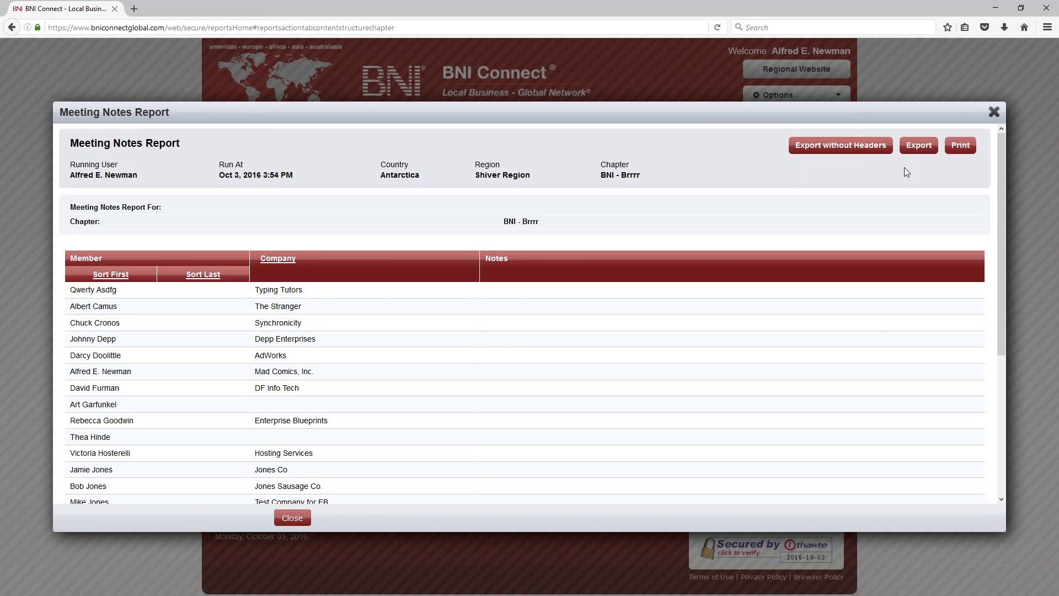
pyautogui.click(959, 145)
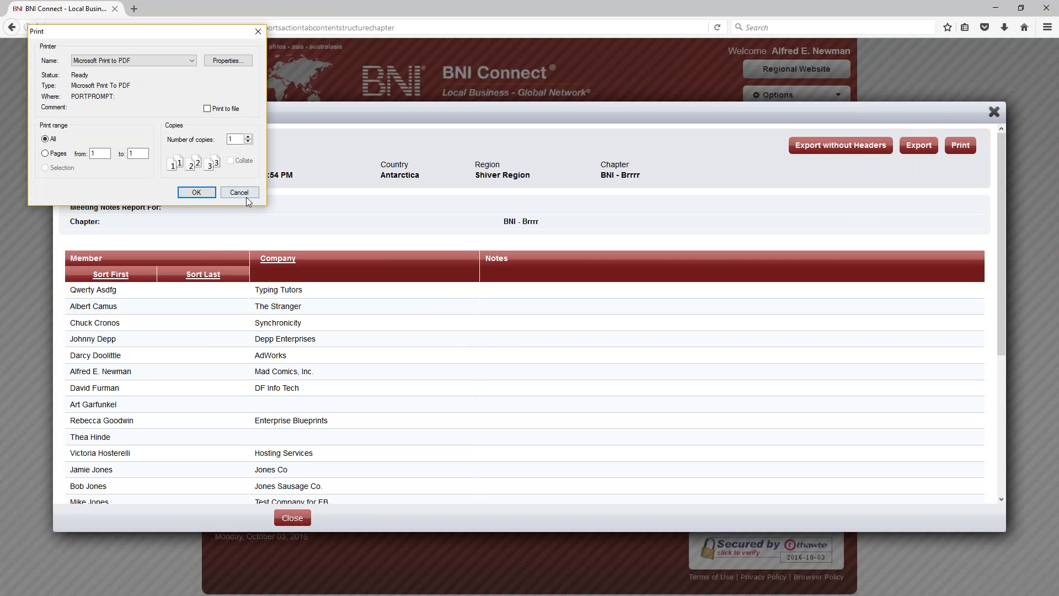
pyautogui.click(239, 194)
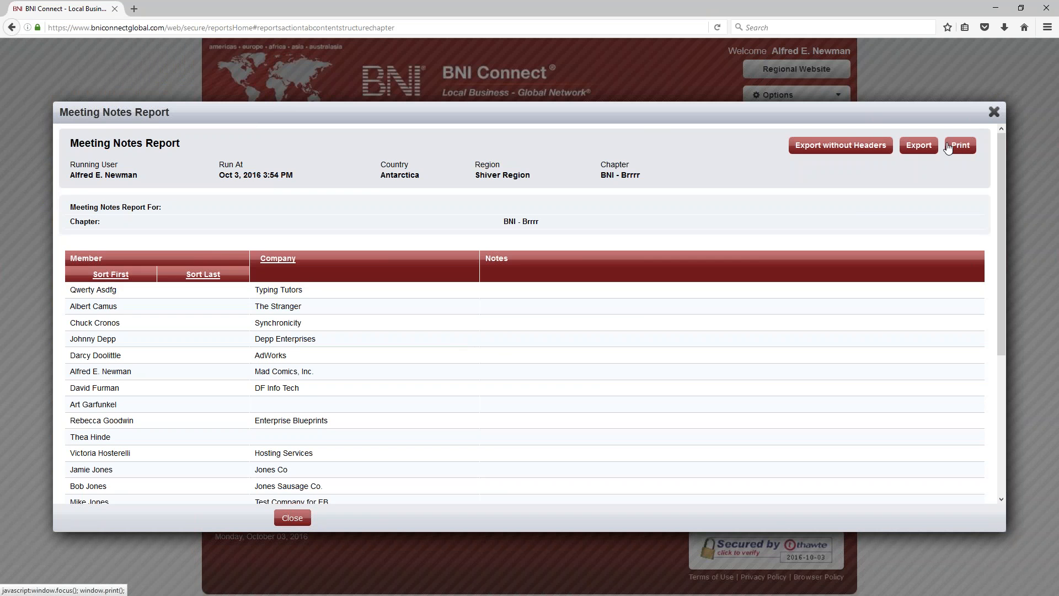
# Step: Close the Meeting Notes Report and bring up the Summary PALMS Report form
pyautogui.scroll(-5, 619, 276)
pyautogui.scroll(5, 485, 269)
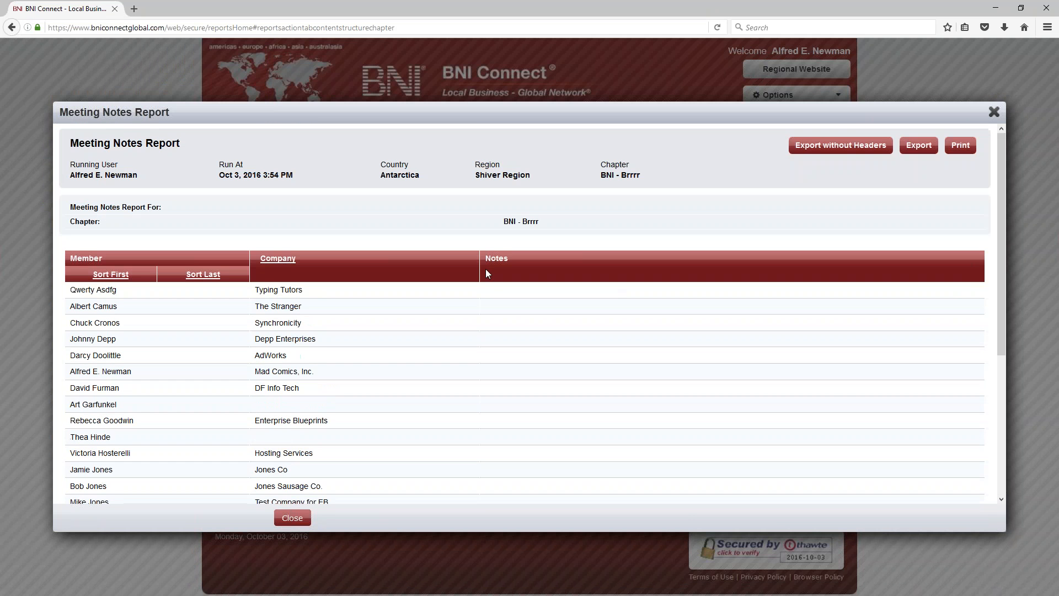
pyautogui.click(994, 112)
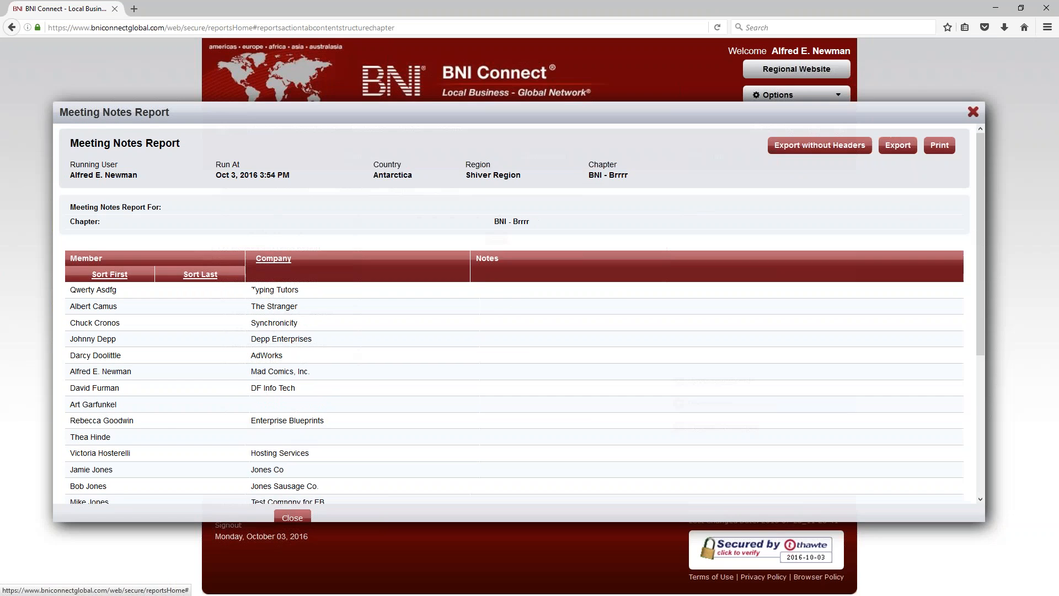
pyautogui.click(269, 282)
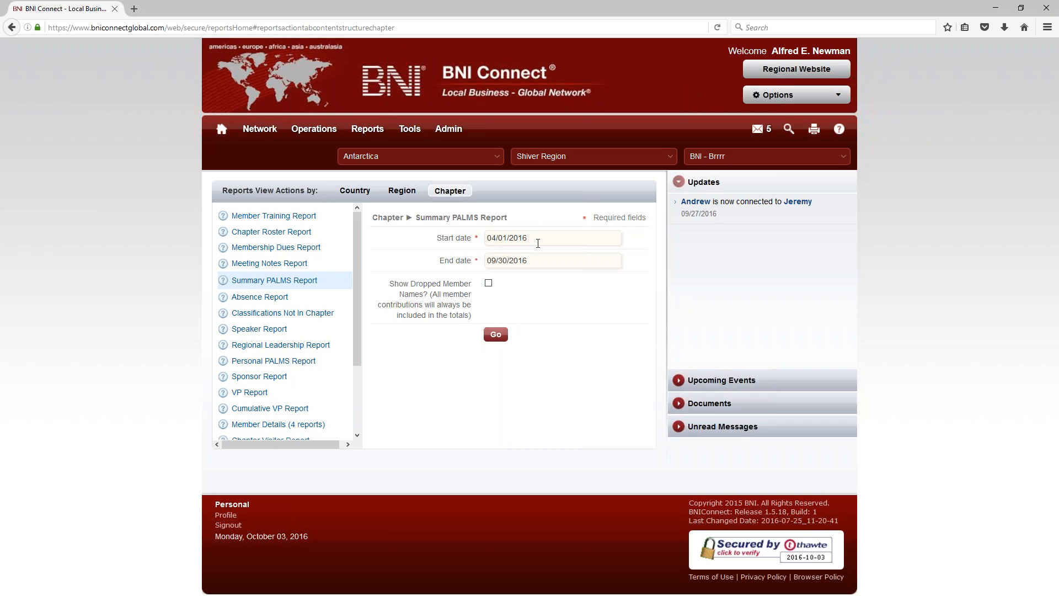
# Step: Set the Summary PALMS date range to 01/01/2016 through 10/03/2016
pyautogui.click(538, 244)
pyautogui.click(533, 263)
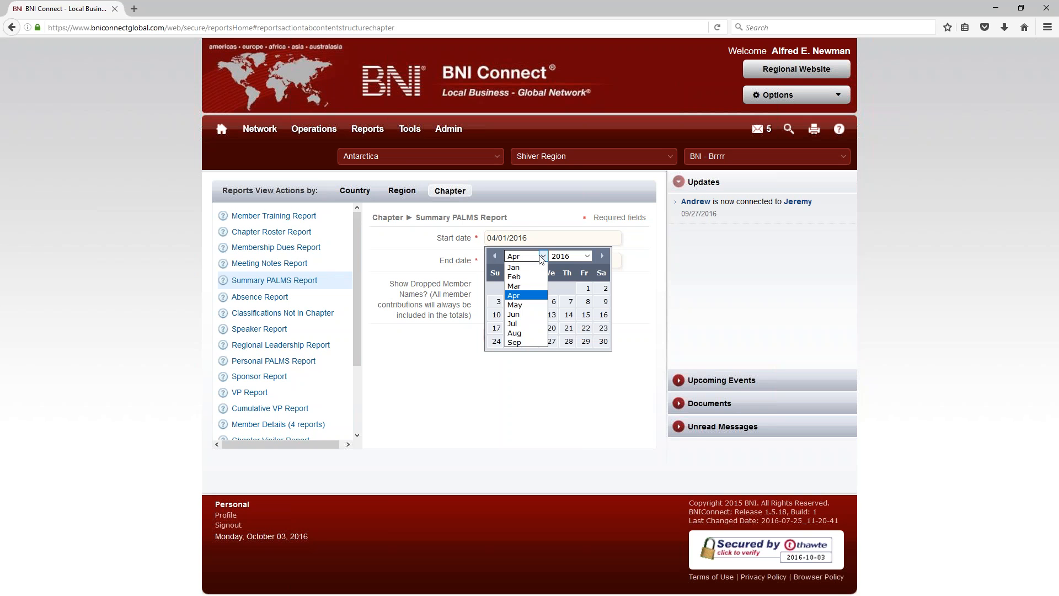
pyautogui.click(531, 267)
pyautogui.click(588, 288)
pyautogui.click(529, 260)
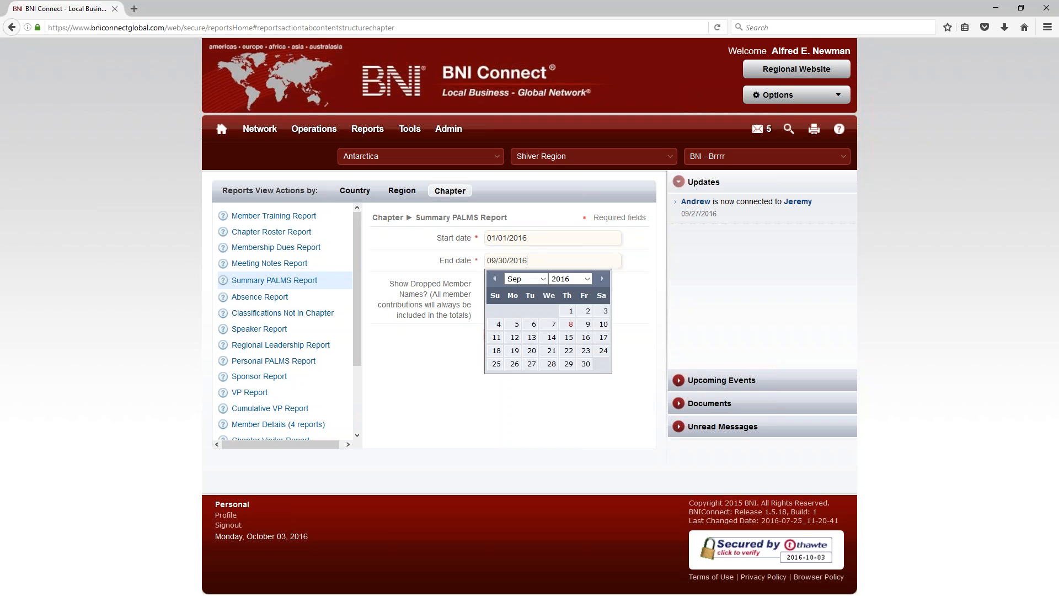
pyautogui.click(602, 279)
pyautogui.click(515, 325)
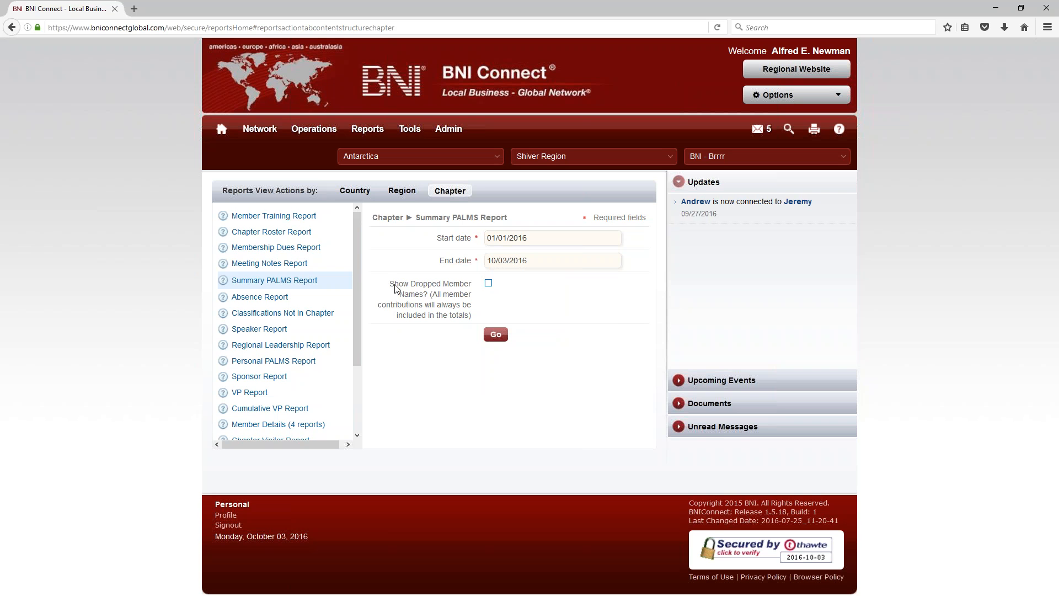
# Step: Turn on Show Dropped Member Names, run the report, scroll through it and close it
pyautogui.moveTo(390, 284); pyautogui.dragTo(463, 317)
pyautogui.click(414, 302)
pyautogui.click(496, 335)
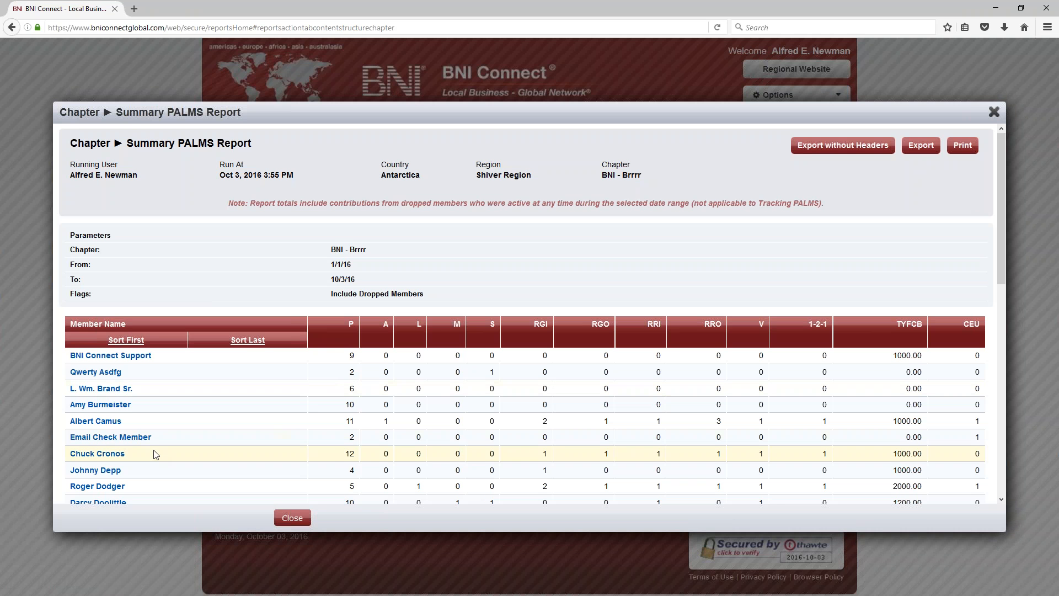
pyautogui.scroll(-3, 157, 452)
pyautogui.scroll(4, 595, 368)
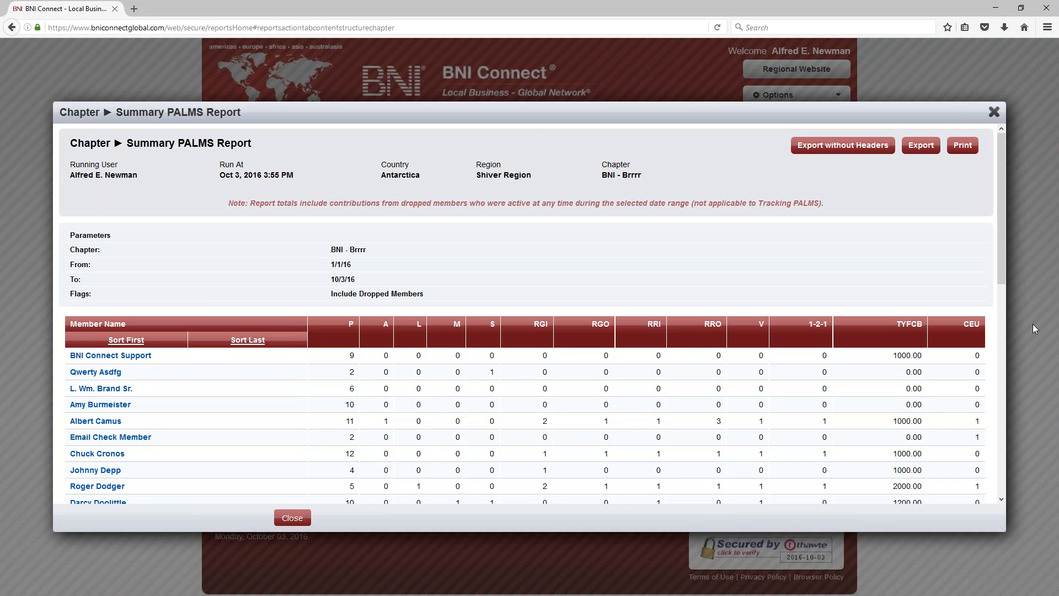
pyautogui.scroll(-10, 386, 407)
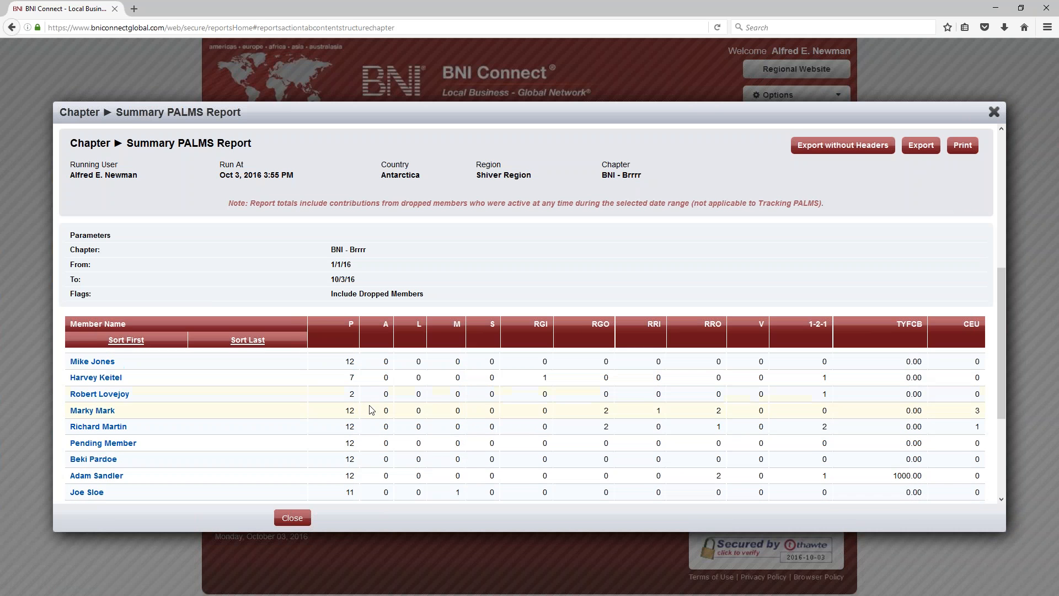
pyautogui.scroll(-3, 370, 407)
pyautogui.scroll(12, 324, 444)
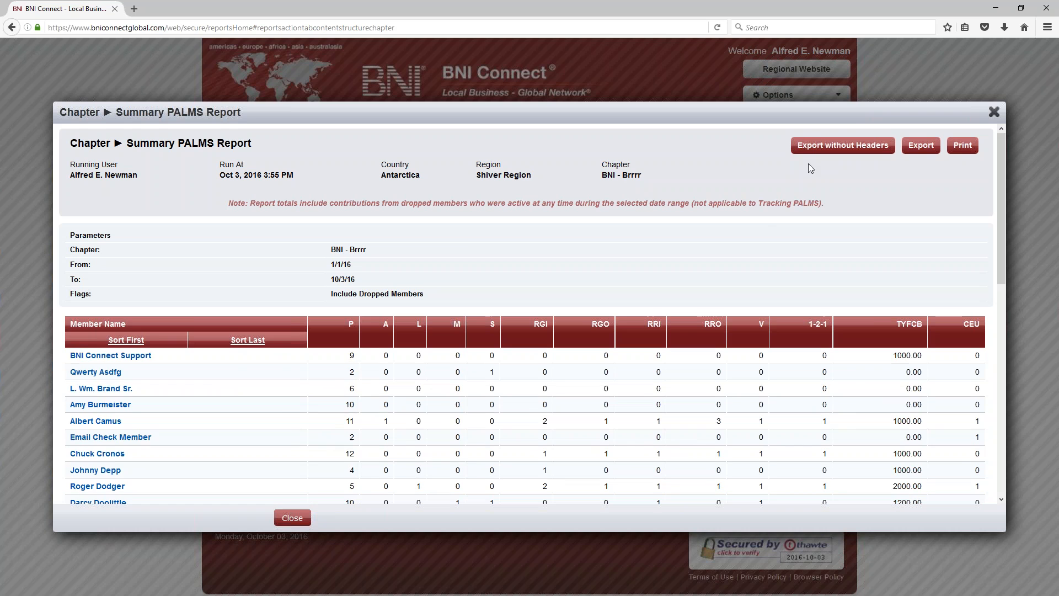
pyautogui.click(994, 111)
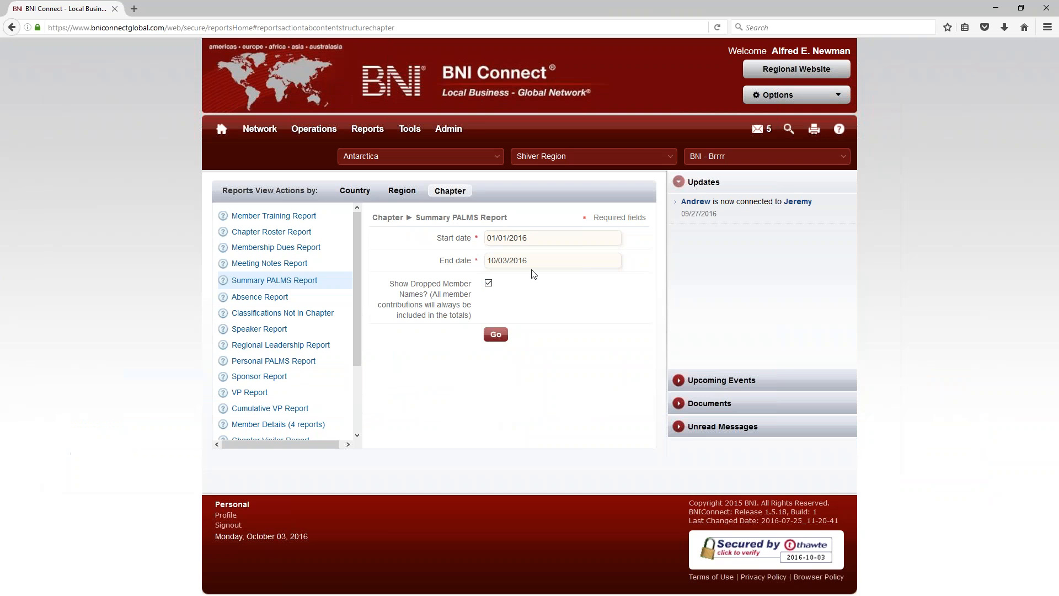
# Step: Rerun the Summary PALMS Report with start date 01/01/2008 through 10/03/2016
pyautogui.click(559, 239)
pyautogui.click(566, 257)
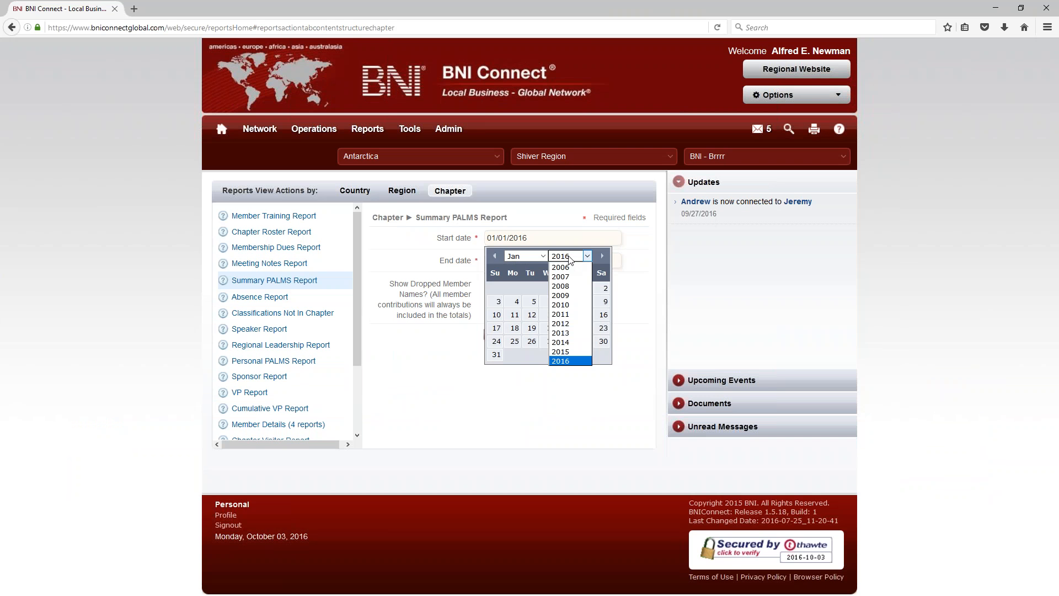
pyautogui.click(564, 283)
pyautogui.click(536, 288)
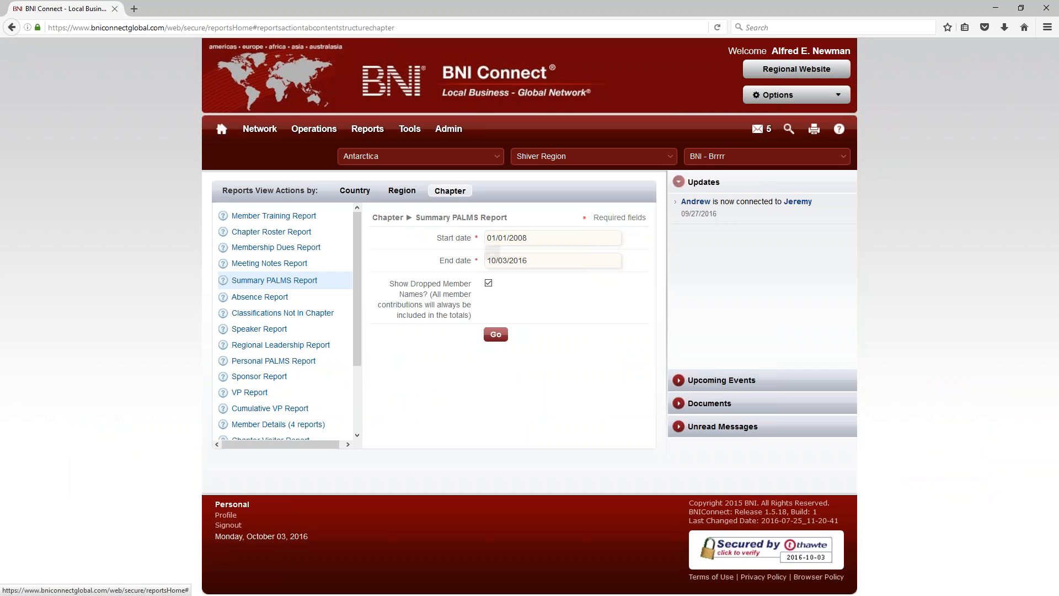
pyautogui.click(495, 334)
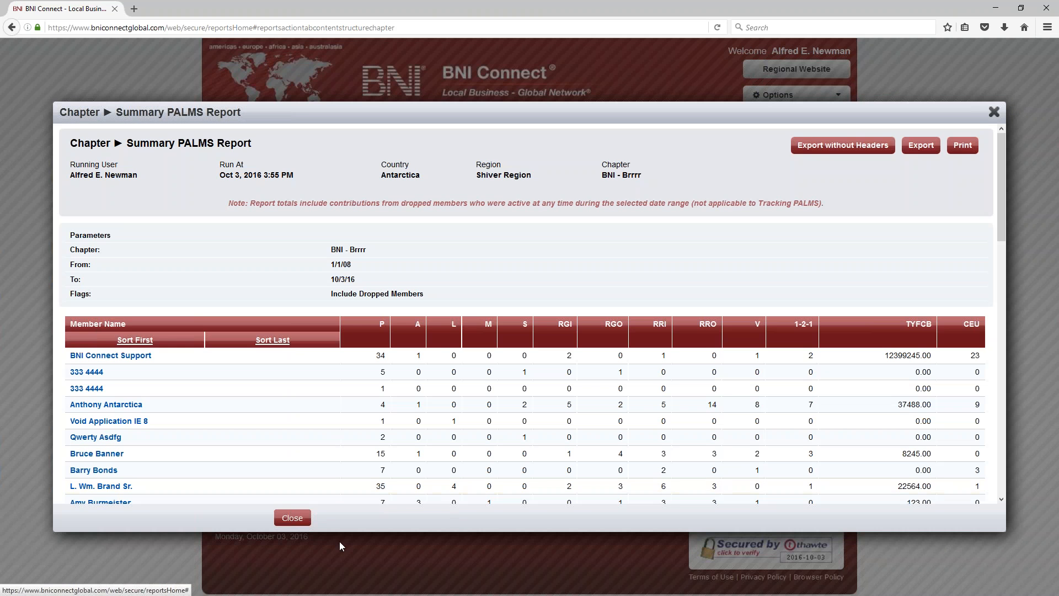
# Step: Review each member's PALMS counts in the report, then close it
pyautogui.scroll(-3, 157, 437)
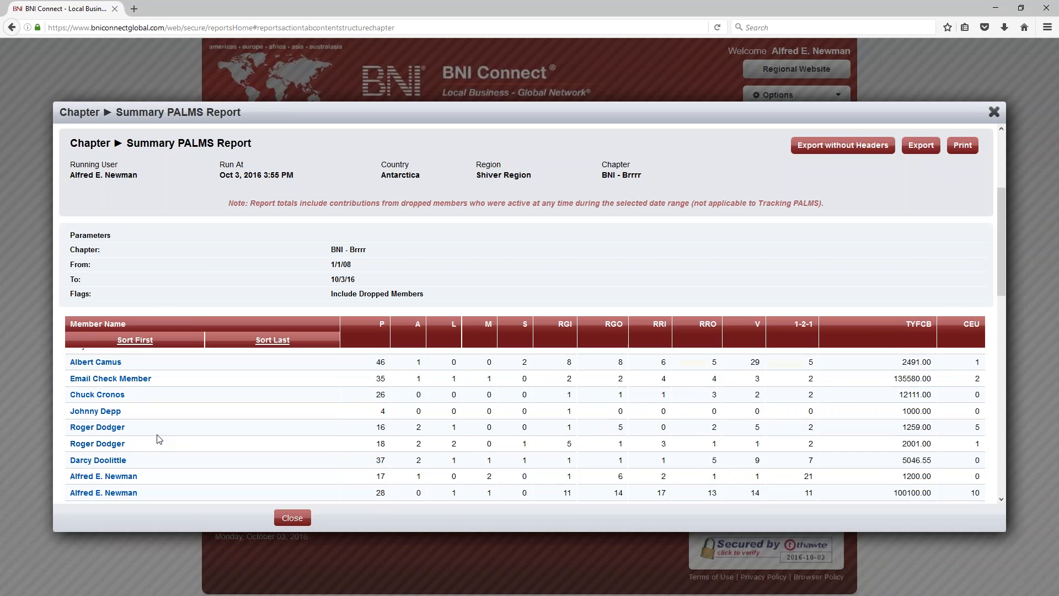
pyautogui.scroll(1, 151, 437)
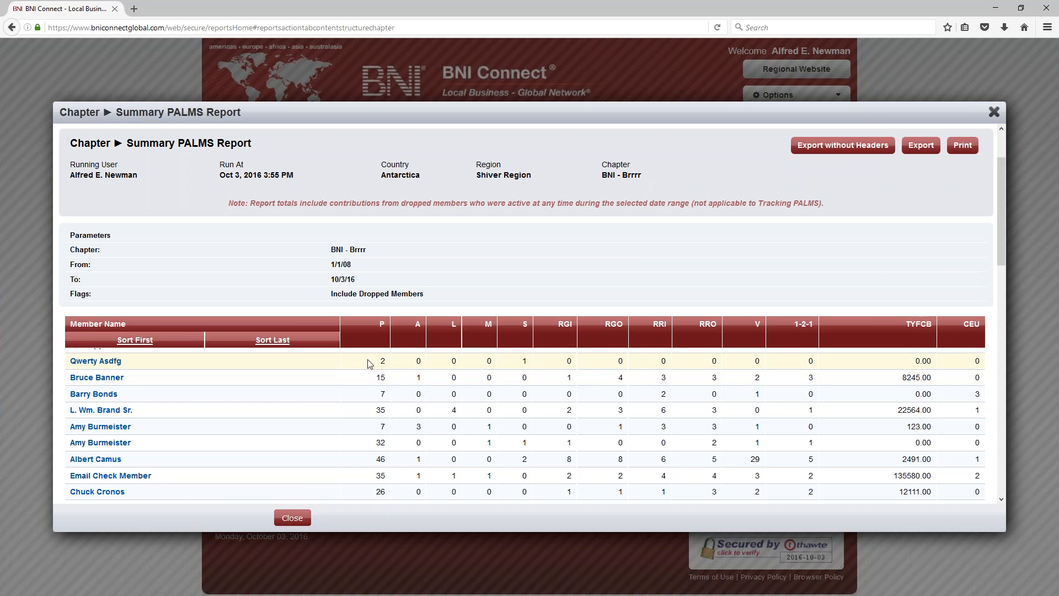
pyautogui.click(994, 112)
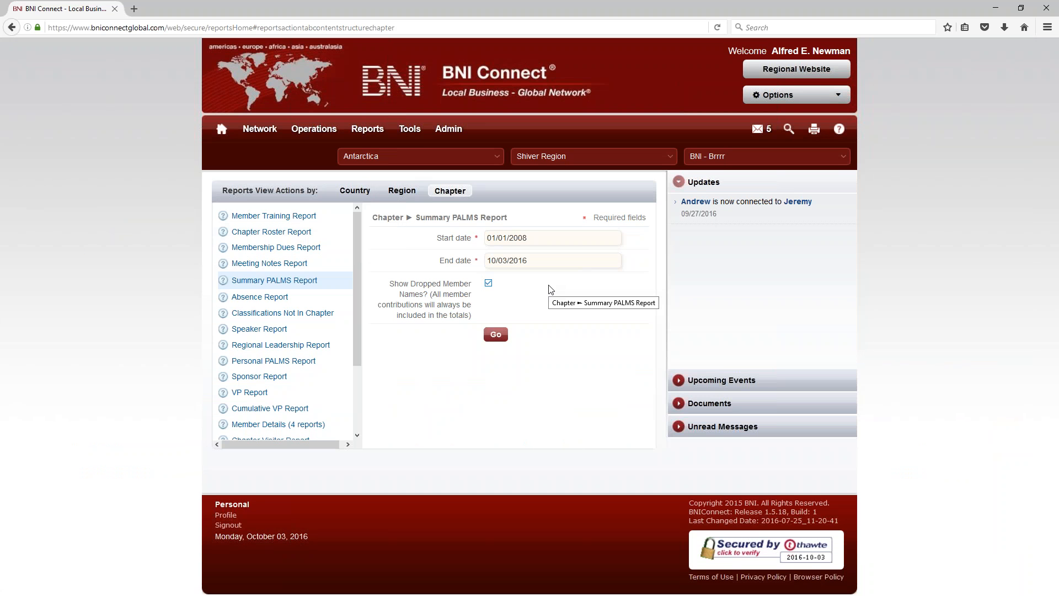
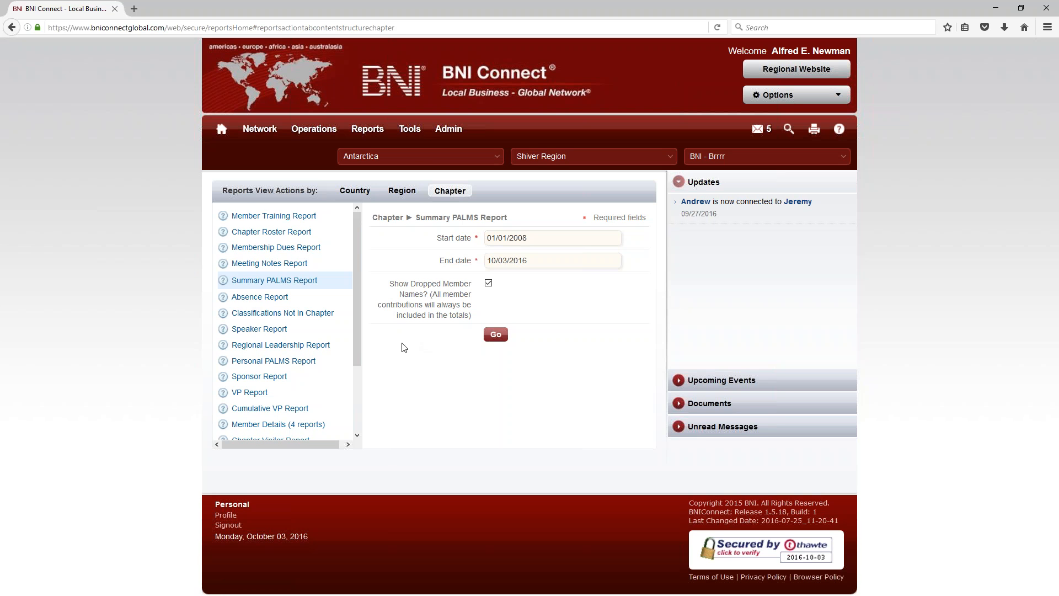
# Step: Run the chapter Absence Report for 04/03/2016 through 10/03/2016
pyautogui.click(258, 298)
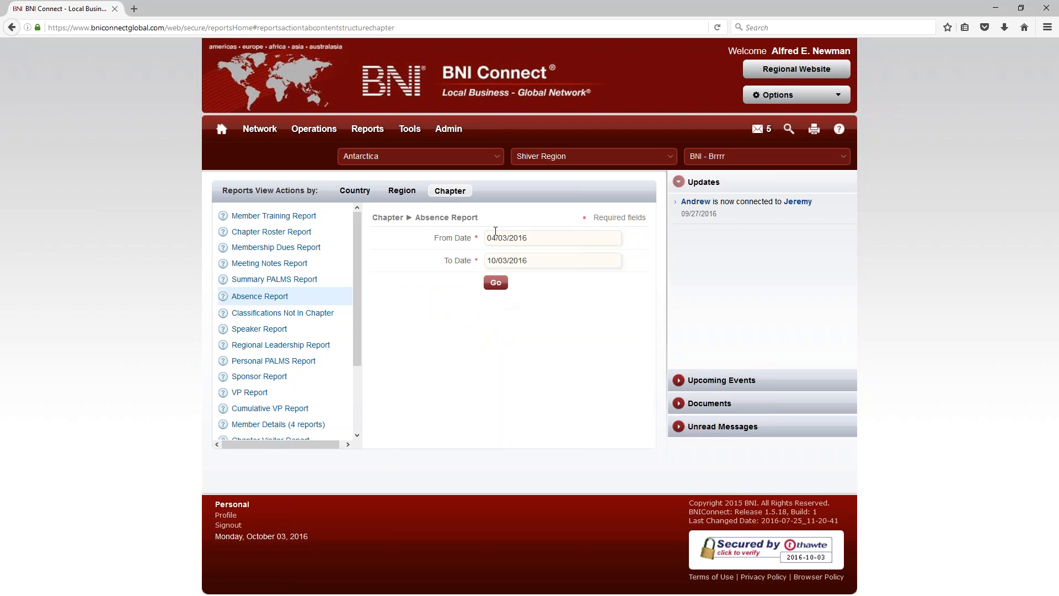
pyautogui.click(494, 282)
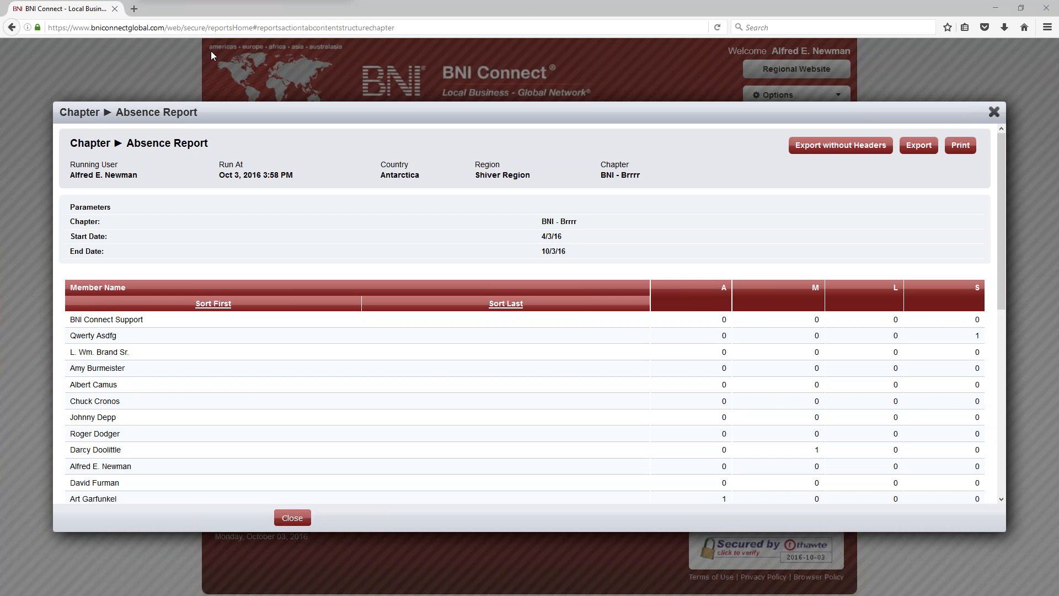
pyautogui.scroll(-4, 740, 411)
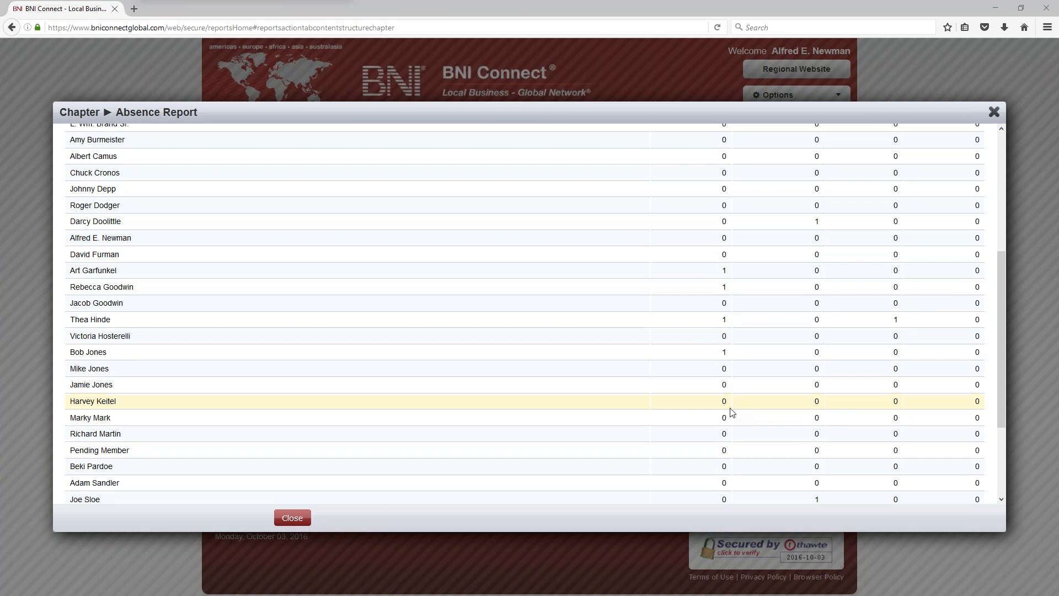
pyautogui.scroll(3, 728, 411)
pyautogui.scroll(-1, 706, 414)
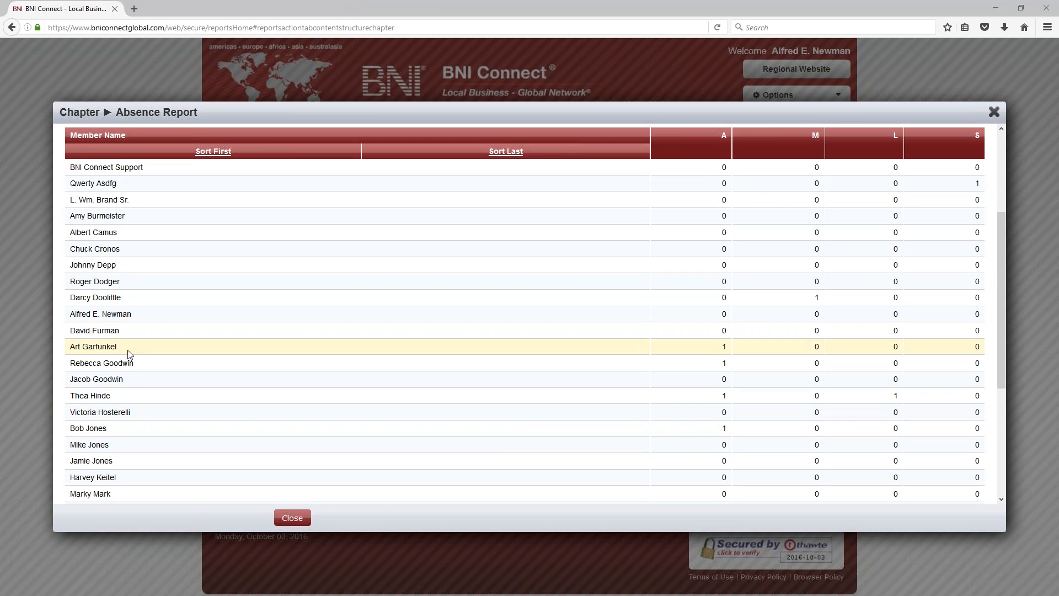
# Step: Check Art Garfunkel's absence count in the report, then close it
pyautogui.moveTo(128, 350); pyautogui.dragTo(69, 349)
pyautogui.click(731, 352)
pyautogui.doubleClick(731, 351)
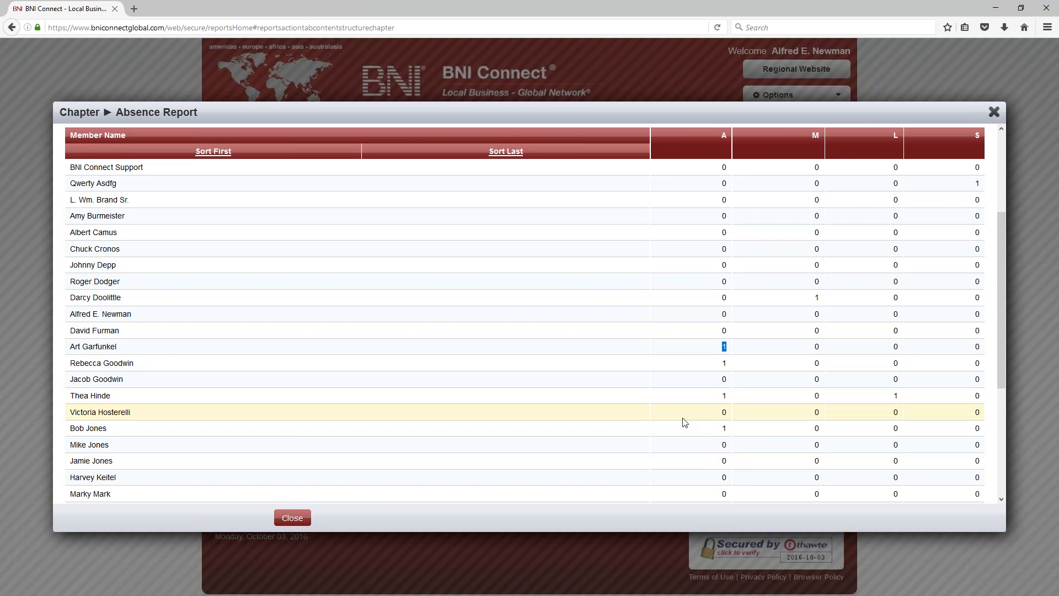
pyautogui.scroll(-4, 562, 382)
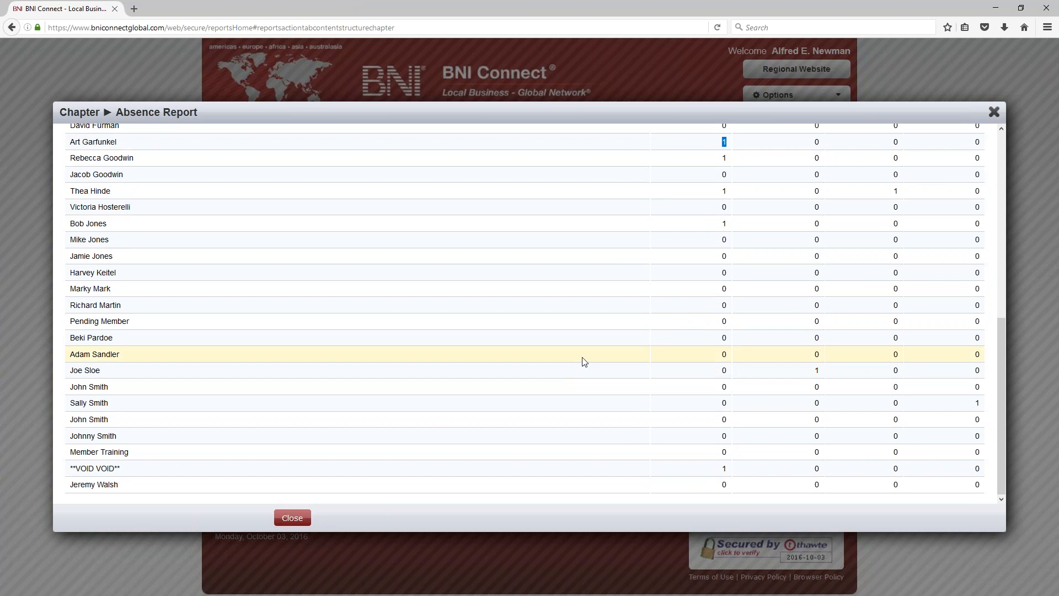
pyautogui.scroll(2, 692, 375)
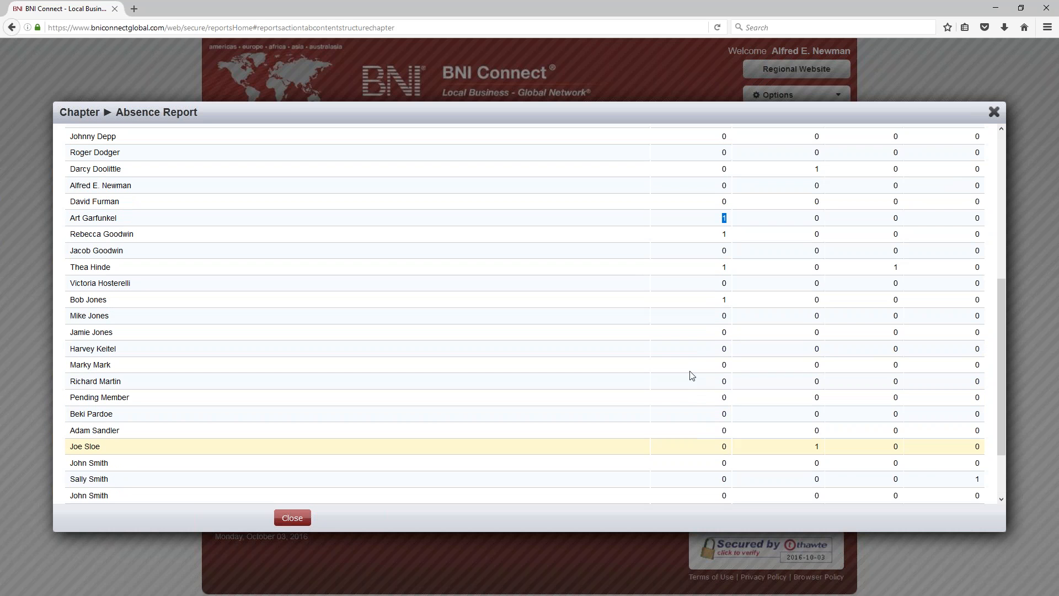
pyautogui.click(994, 112)
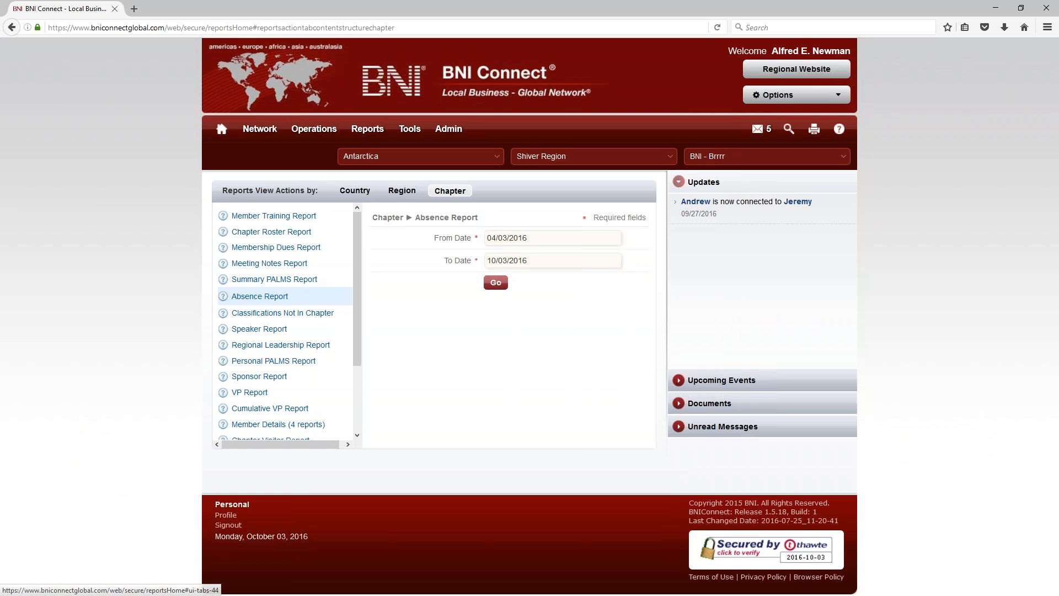
pyautogui.scroll(-3, 233, 381)
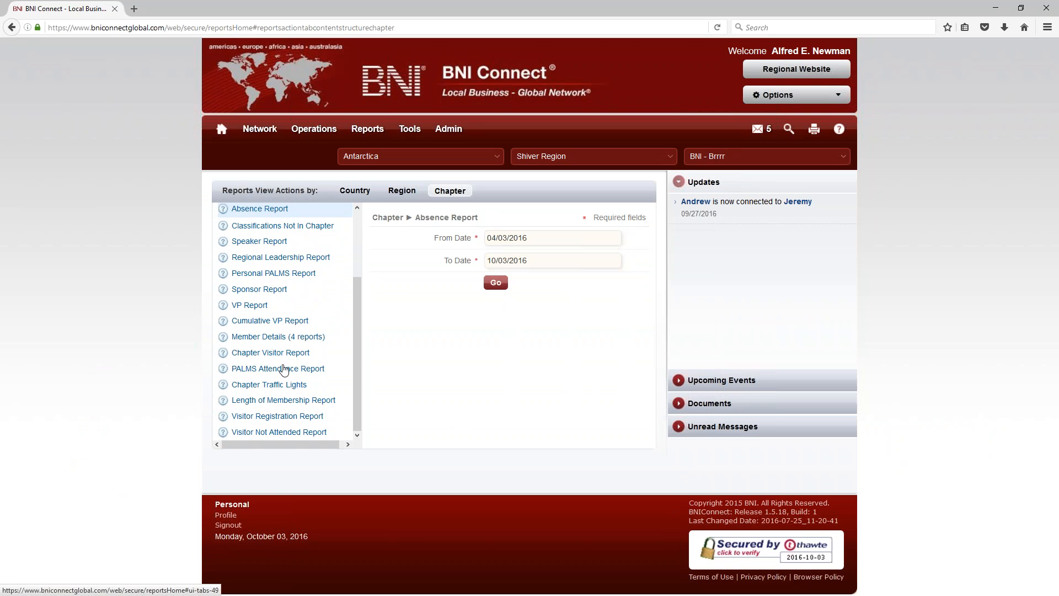
# Step: Run the PALMS Attendance Report for 04/03/2016 through 10/03/2016
pyautogui.click(263, 368)
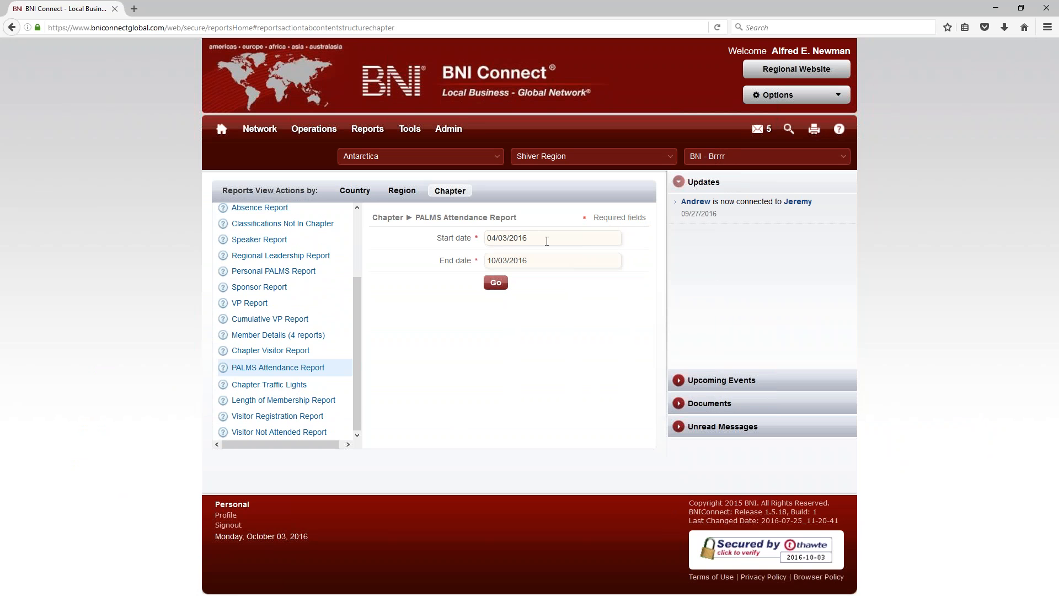
pyautogui.click(499, 286)
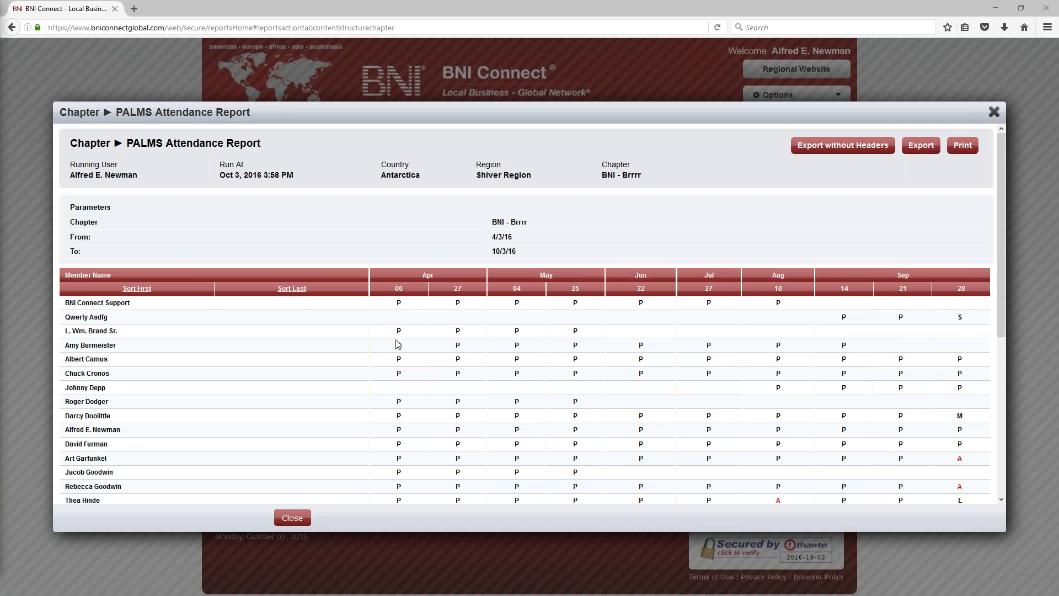
pyautogui.scroll(-10, 635, 348)
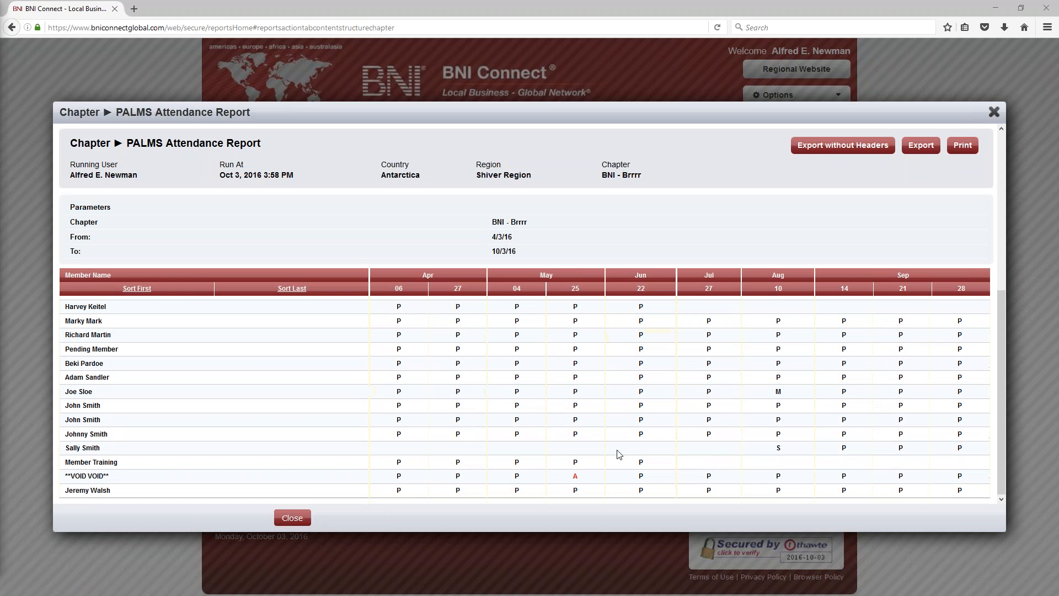
# Step: Inspect the VOID VOID absence on May 25 in the grid, then close the report
pyautogui.doubleClick(575, 475)
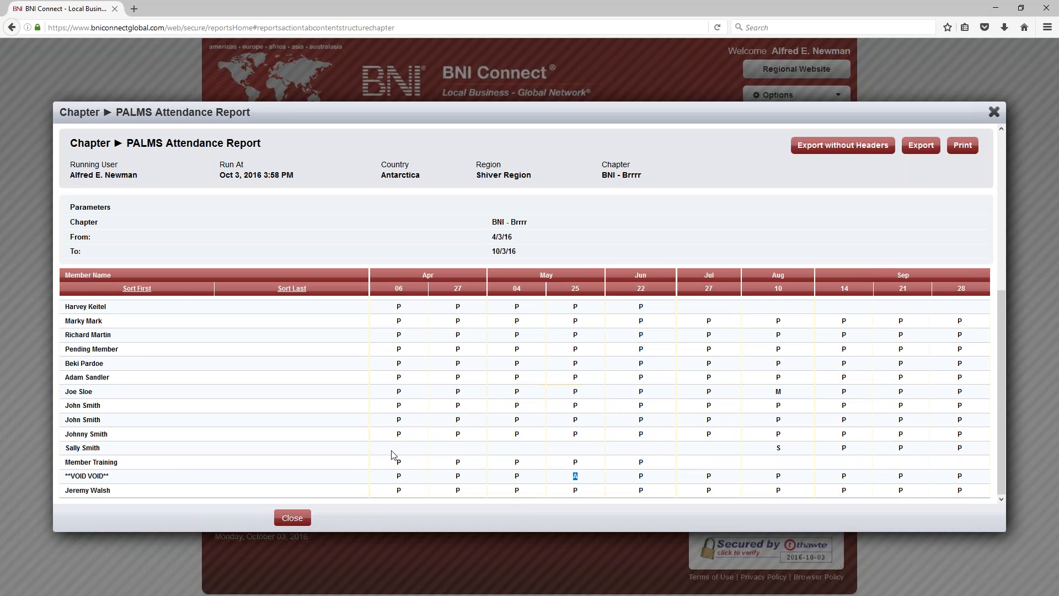
pyautogui.click(575, 474)
pyautogui.doubleClick(575, 477)
pyautogui.click(417, 486)
pyautogui.click(994, 111)
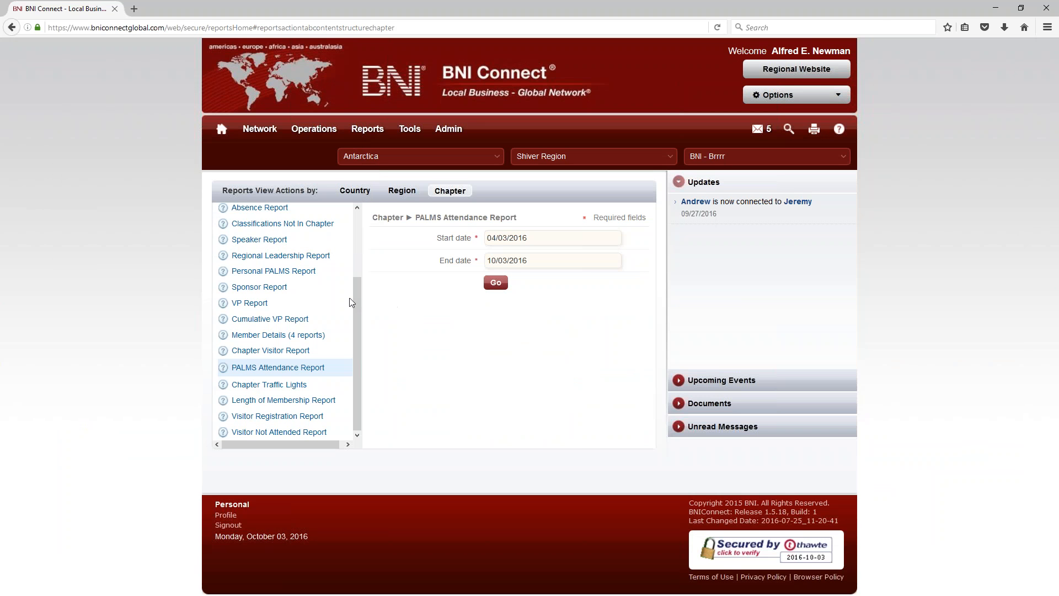
pyautogui.scroll(3, 351, 303)
# Step: Go to the home page and show the Chapter quick links under My Network
pyautogui.click(224, 131)
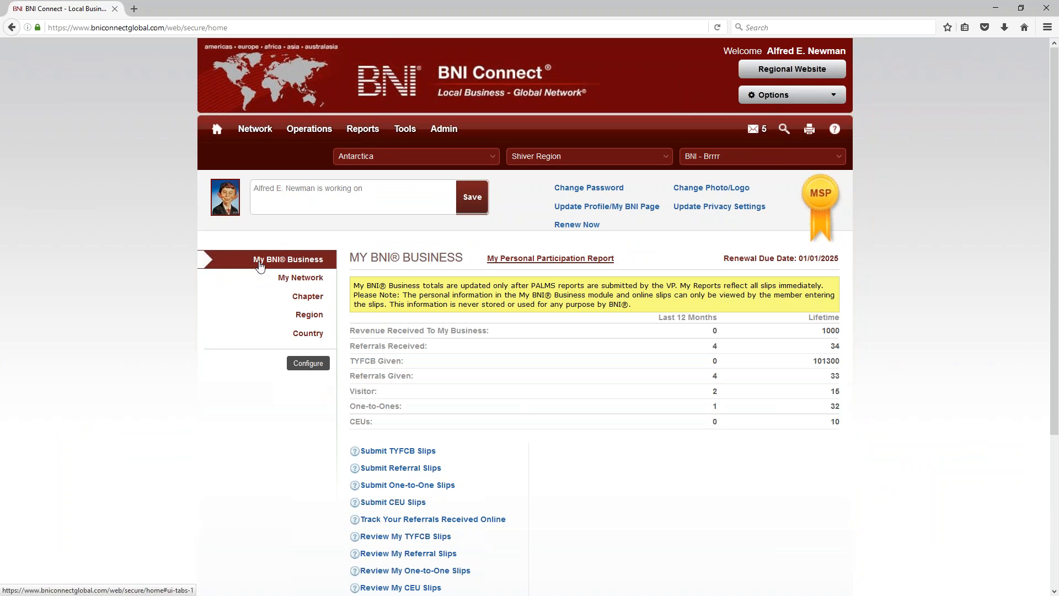
pyautogui.click(292, 279)
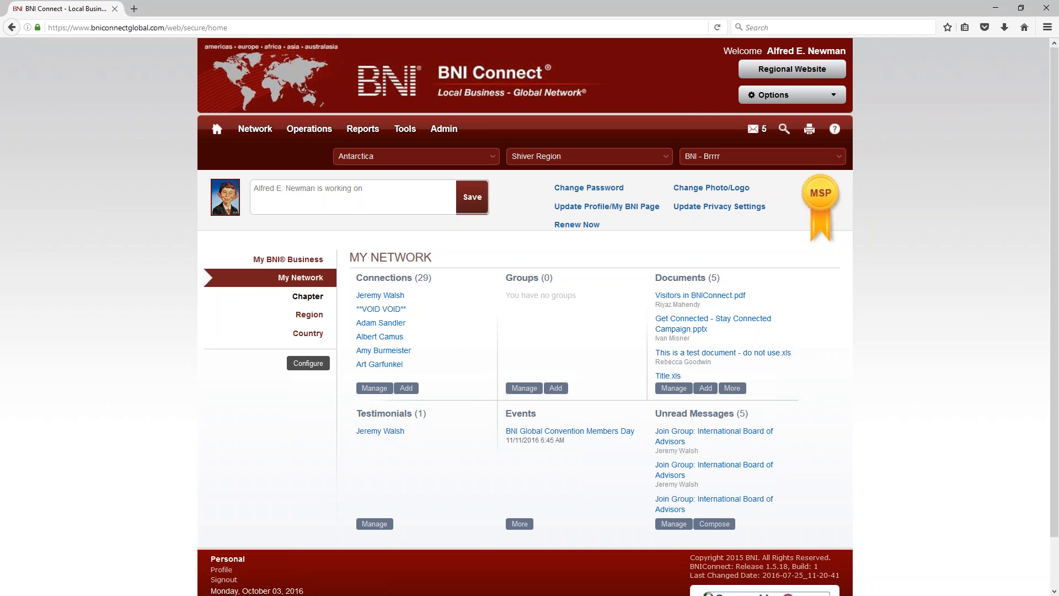
pyautogui.click(307, 299)
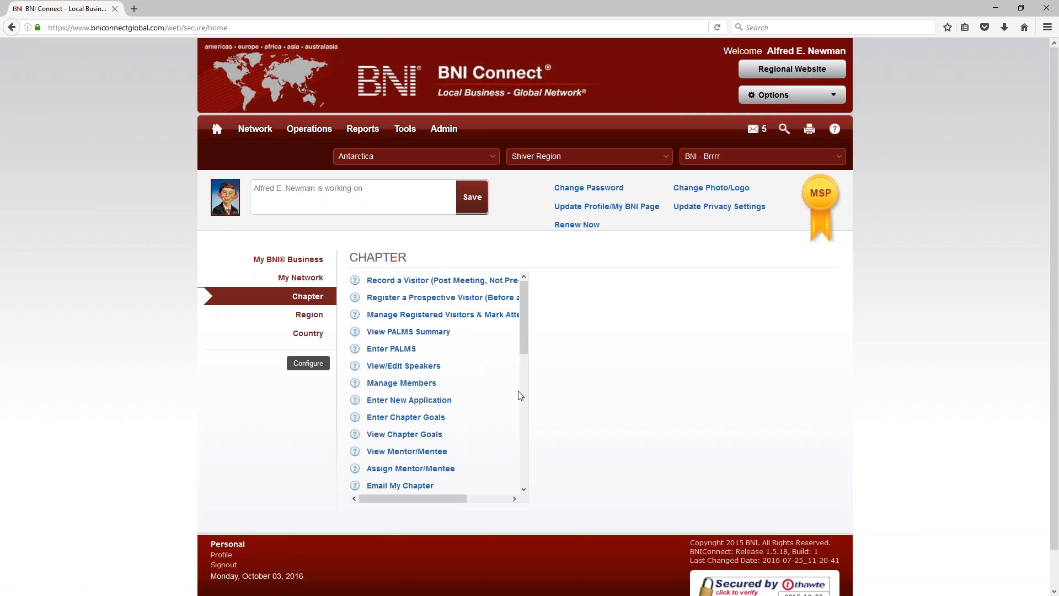
pyautogui.moveTo(524, 349); pyautogui.dragTo(528, 307)
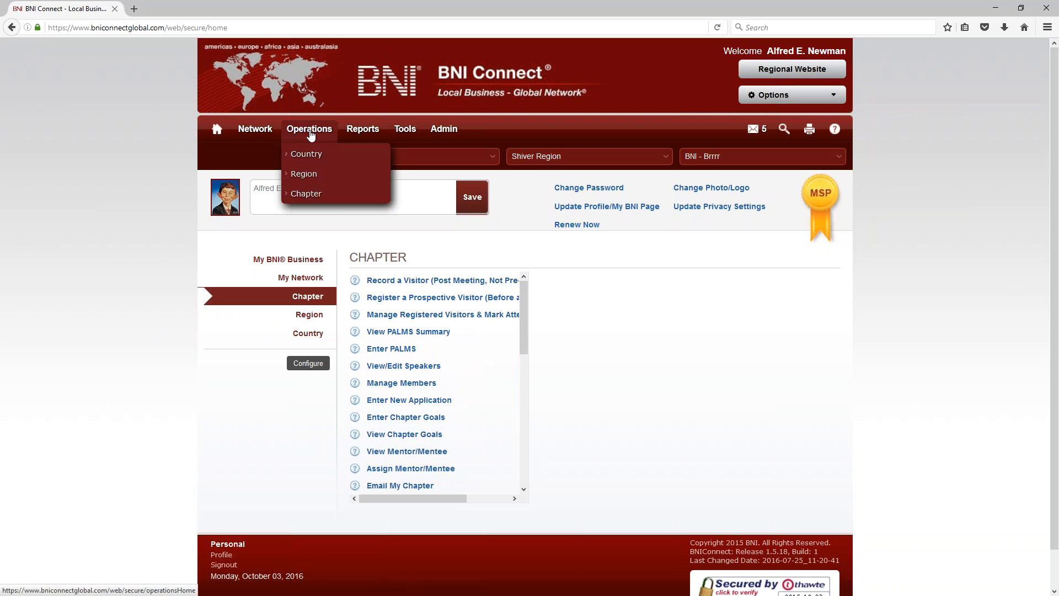
pyautogui.moveTo(363, 133)
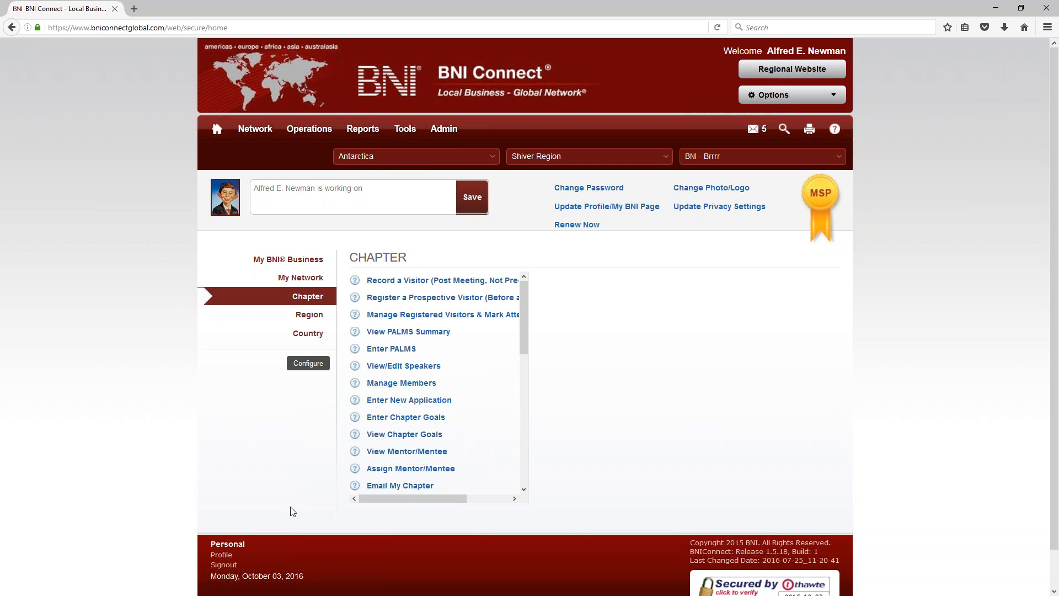
# Step: In Configure Quick Links, remove all the existing chapter quick links
pyautogui.click(306, 363)
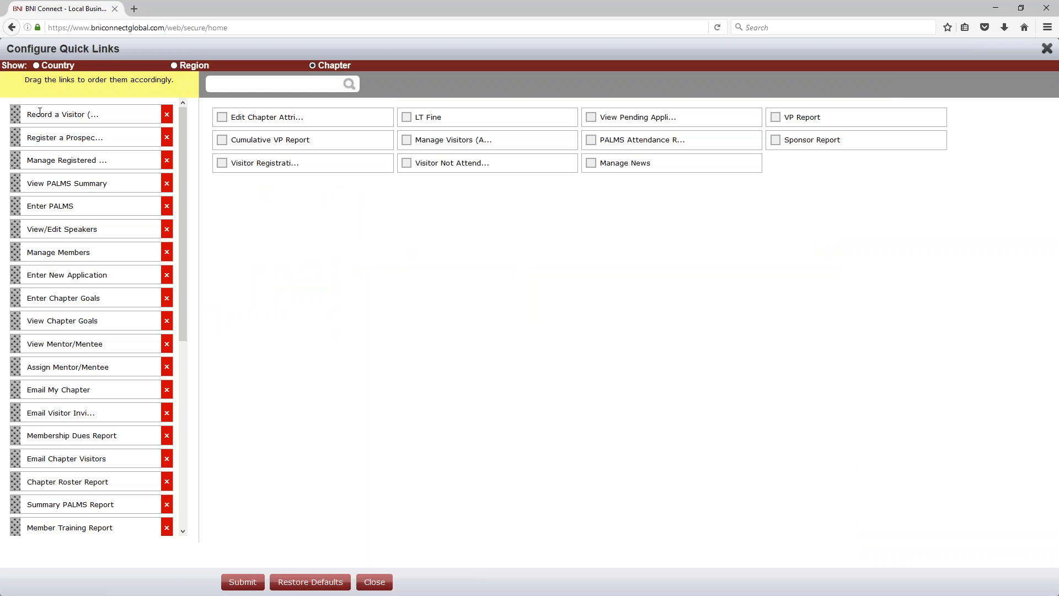
pyautogui.doubleClick(167, 114)
pyautogui.doubleClick(166, 114)
pyautogui.doubleClick(167, 114)
pyautogui.doubleClick(167, 114)
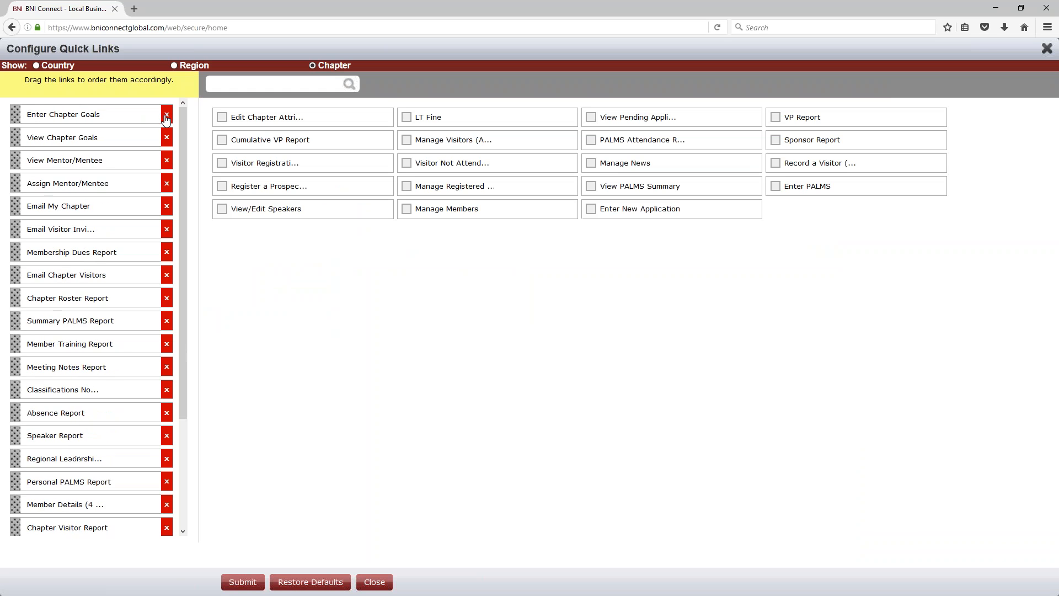
pyautogui.doubleClick(167, 115)
pyautogui.doubleClick(167, 114)
pyautogui.click(167, 115)
pyautogui.doubleClick(167, 114)
pyautogui.click(166, 114)
pyautogui.doubleClick(166, 114)
pyautogui.doubleClick(166, 115)
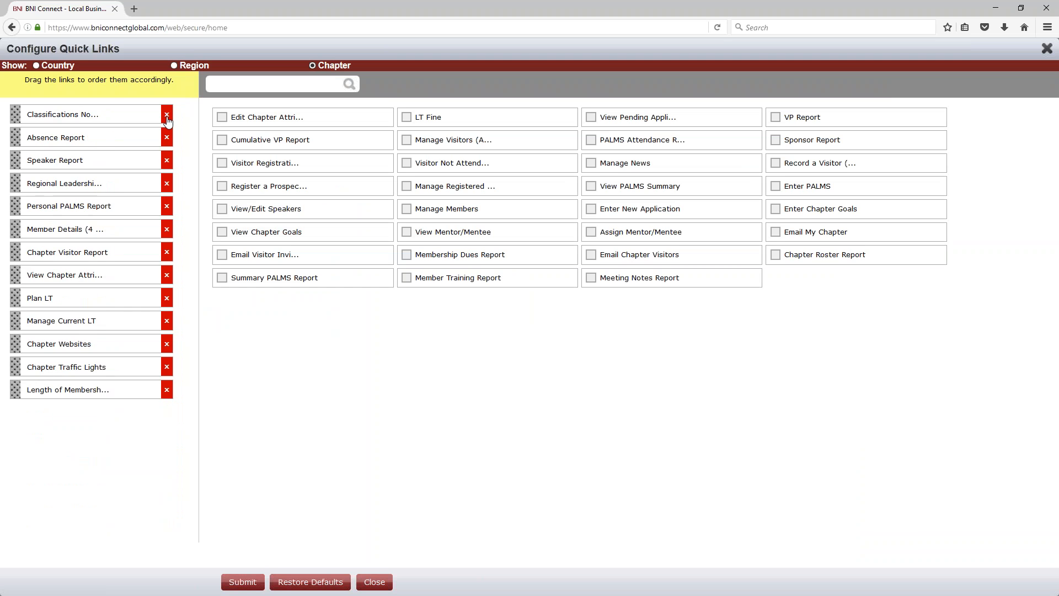
pyautogui.doubleClick(166, 114)
pyautogui.doubleClick(167, 114)
pyautogui.click(167, 114)
pyautogui.doubleClick(167, 114)
pyautogui.click(167, 114)
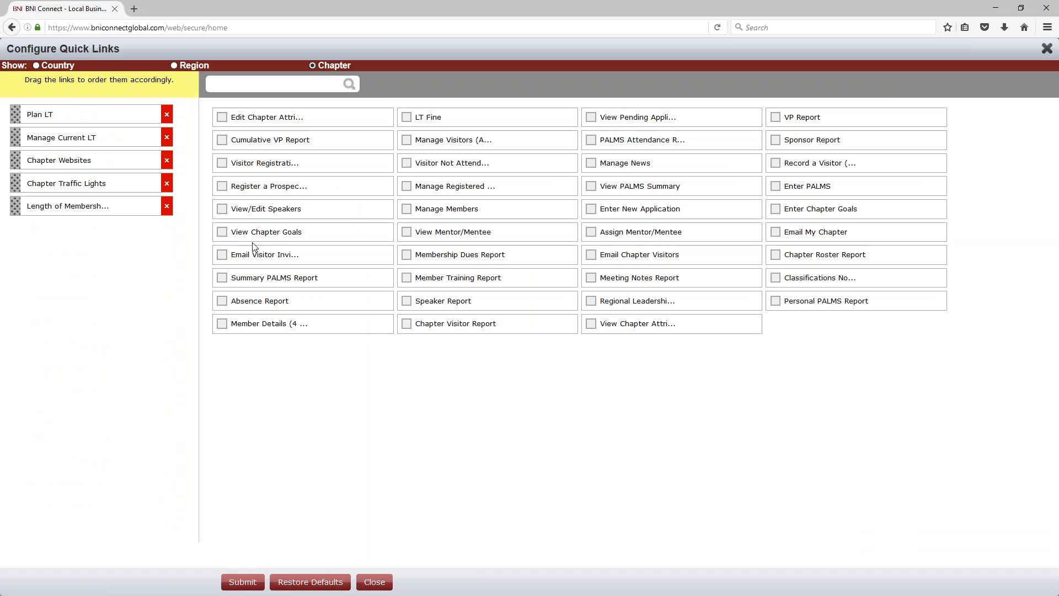
# Step: Add Email My Chapter at the top, remove leftover links, and add Meeting Notes Report
pyautogui.click(776, 232)
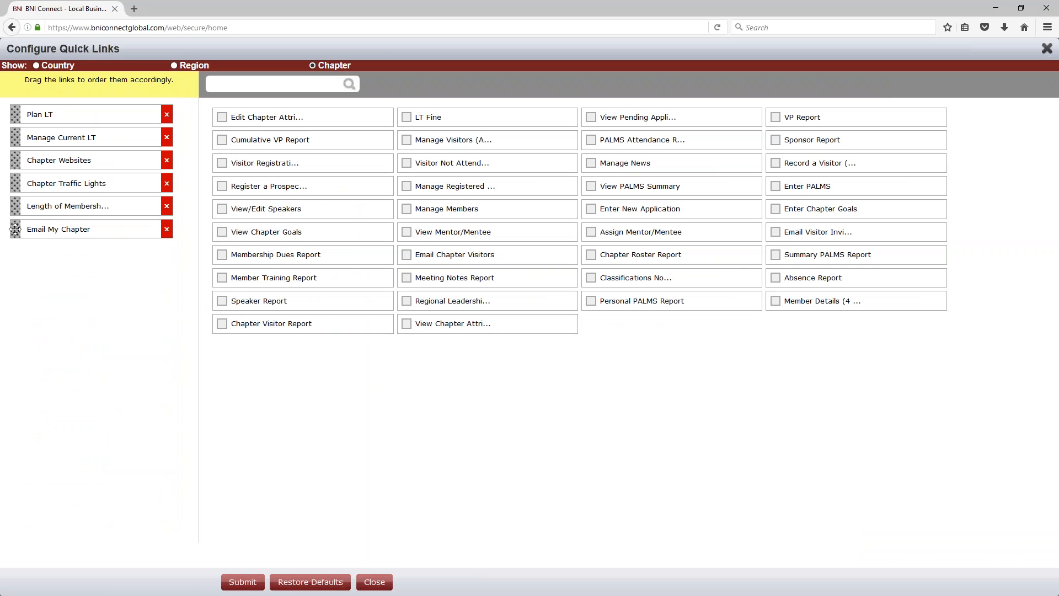
pyautogui.moveTo(15, 229); pyautogui.dragTo(17, 107)
pyautogui.click(167, 137)
pyautogui.click(166, 137)
pyautogui.click(167, 137)
pyautogui.click(166, 138)
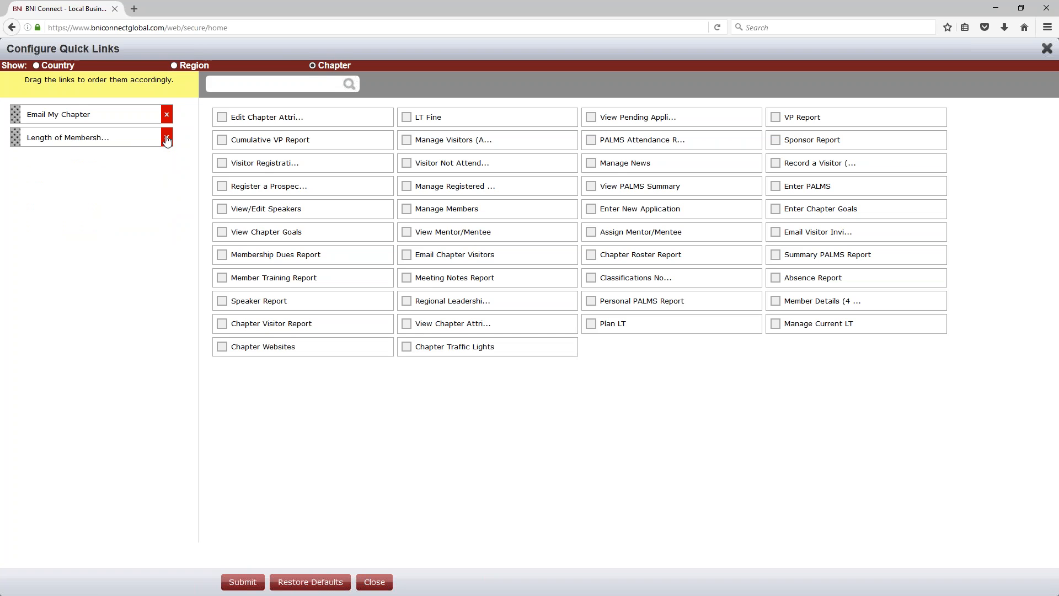
pyautogui.click(167, 137)
pyautogui.click(407, 278)
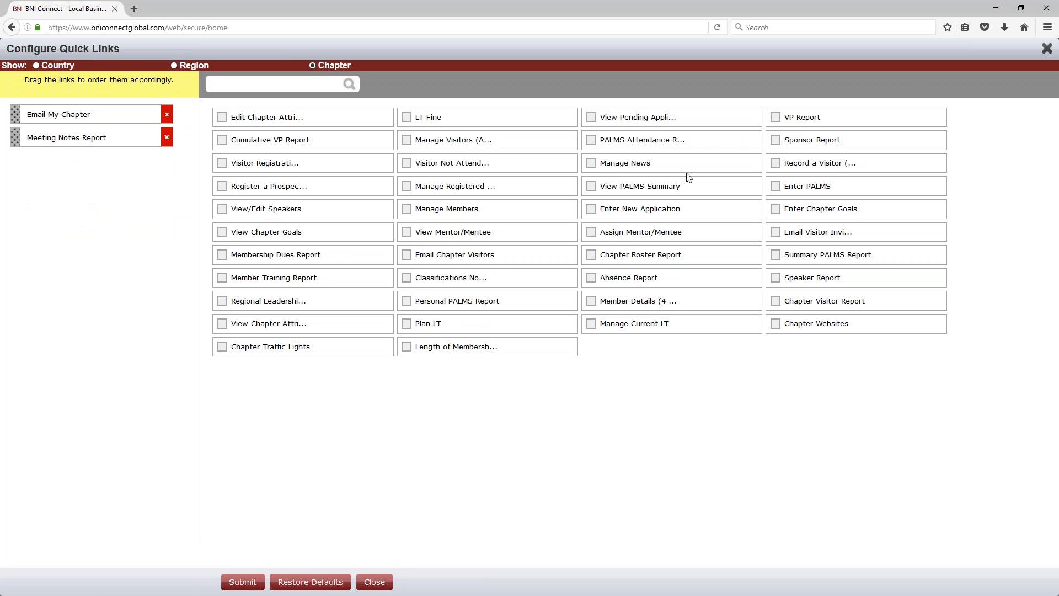
# Step: Search 'palms', add Enter PALMS as a quick link, save, and close the setup
pyautogui.click(257, 86)
pyautogui.write('palms')
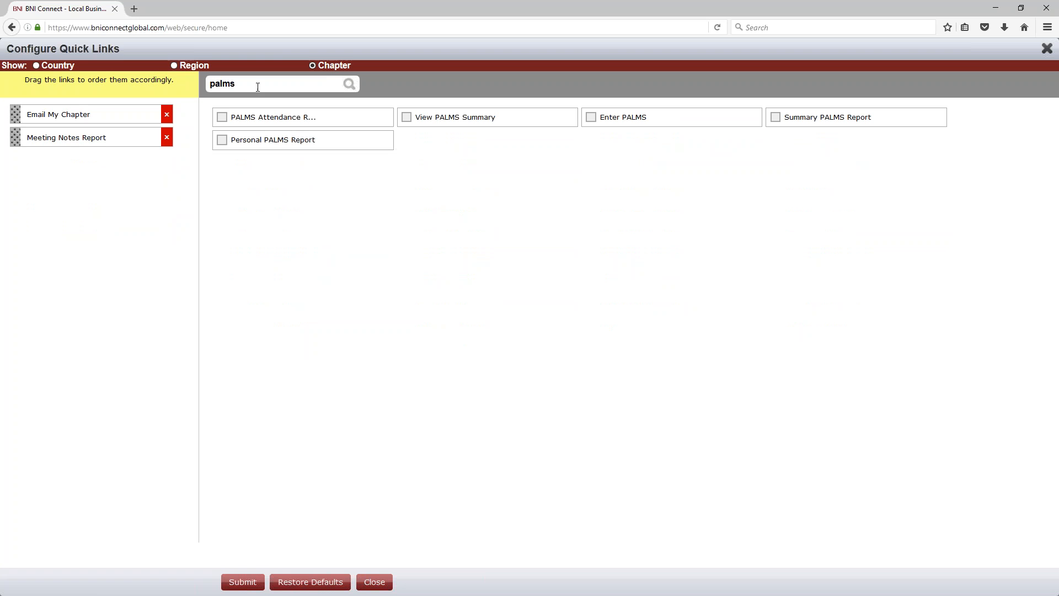
pyautogui.click(591, 117)
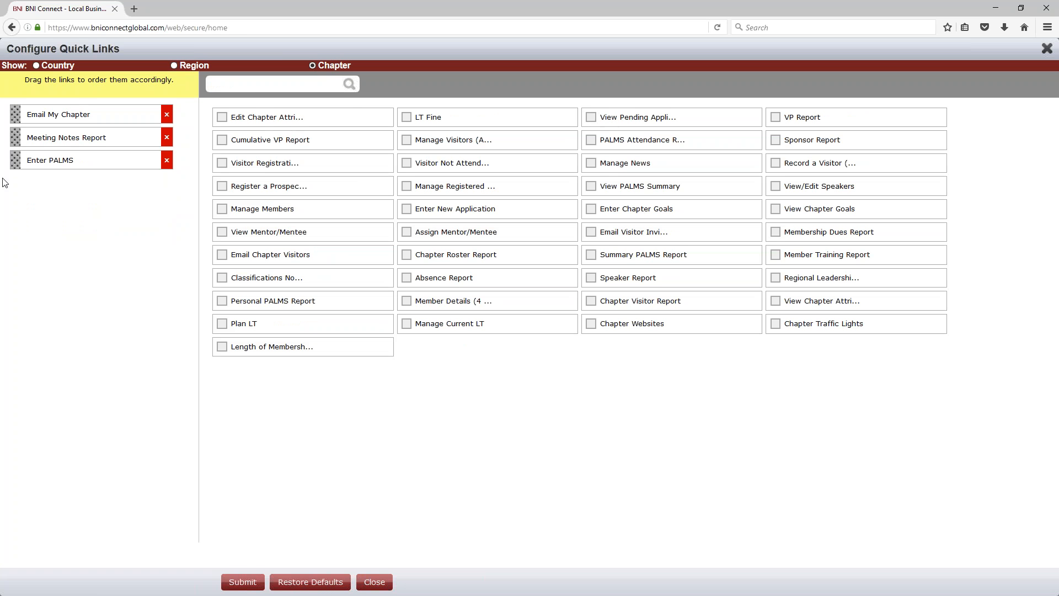
pyautogui.click(255, 580)
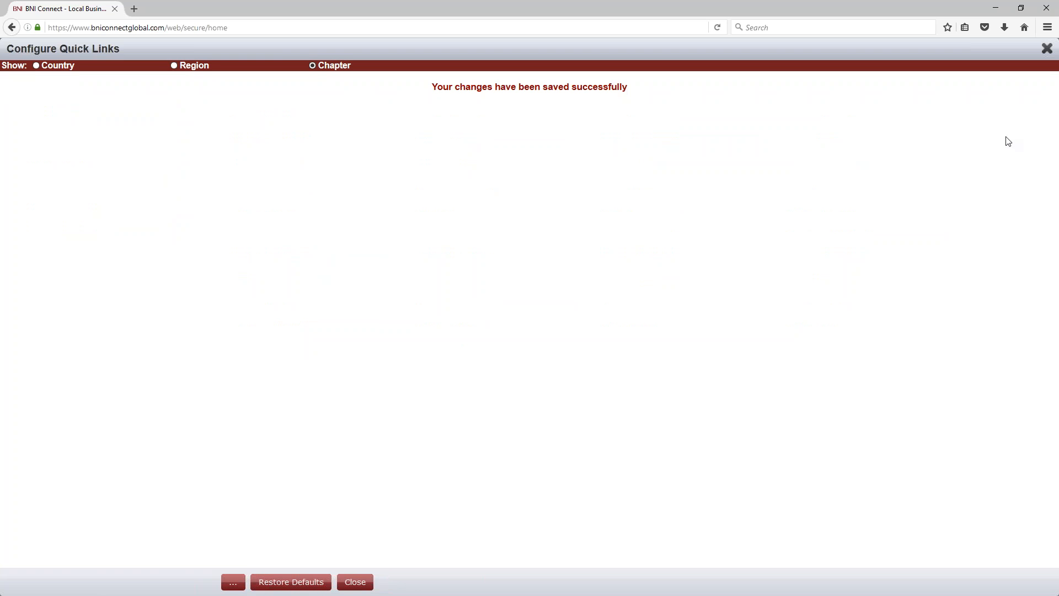
pyautogui.click(1048, 51)
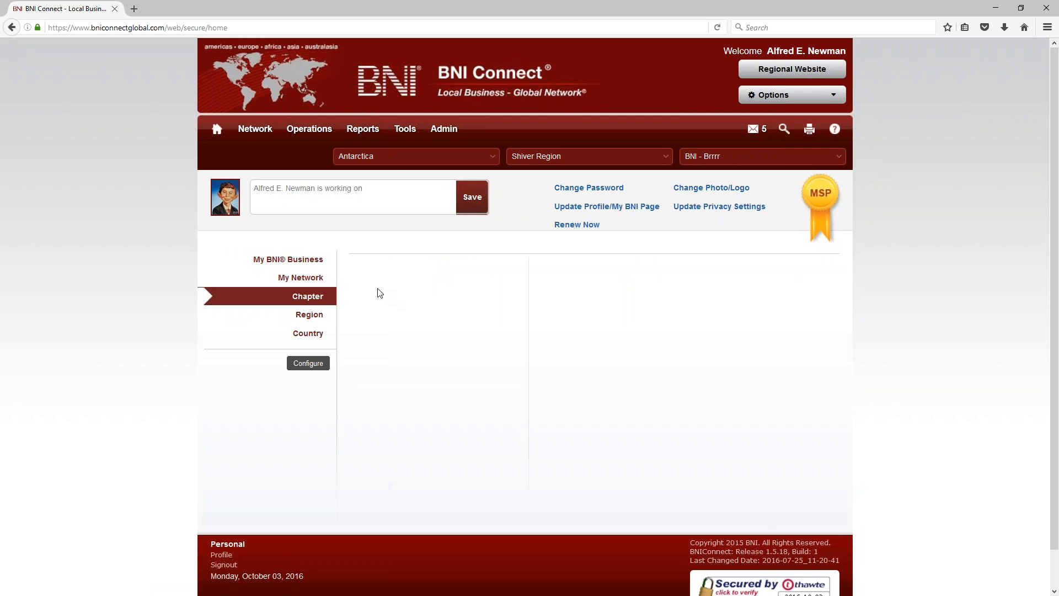
# Step: Check the Enter PALMS page, then reopen the quick links configuration from the home page
pyautogui.click(314, 261)
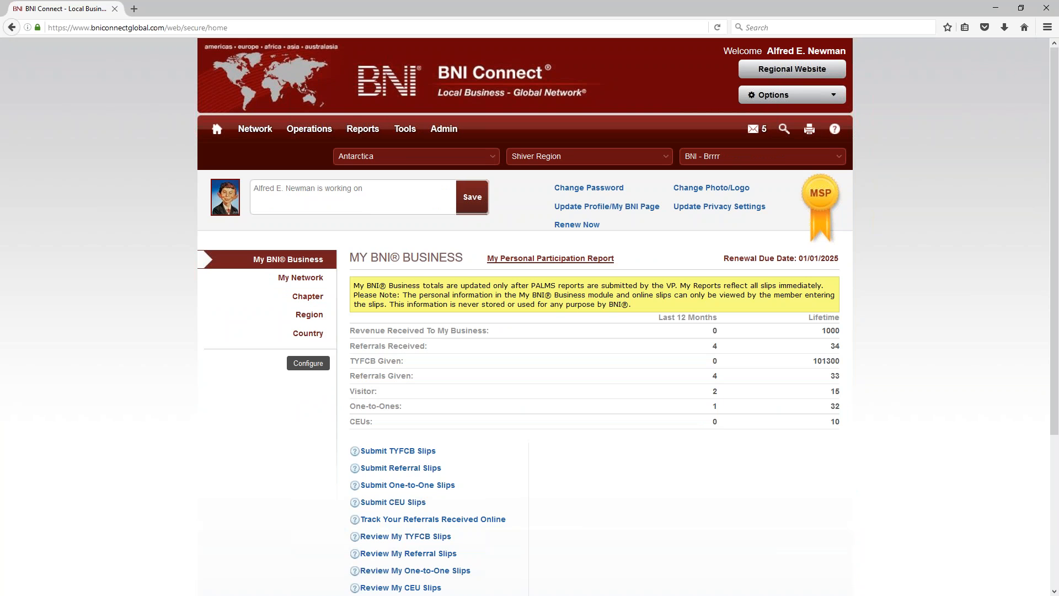
pyautogui.click(308, 297)
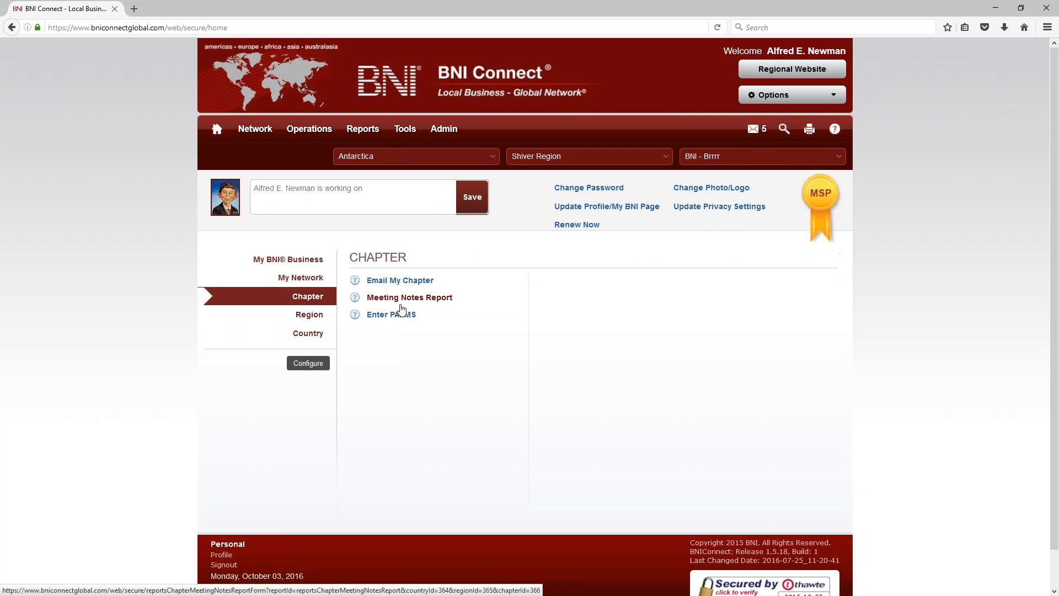
pyautogui.click(409, 317)
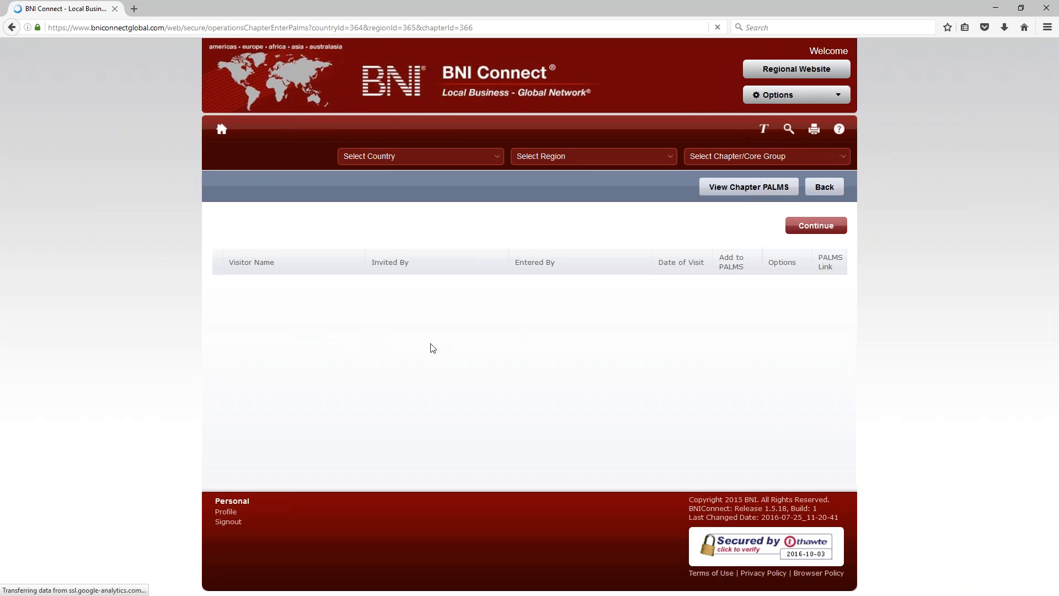
pyautogui.click(218, 132)
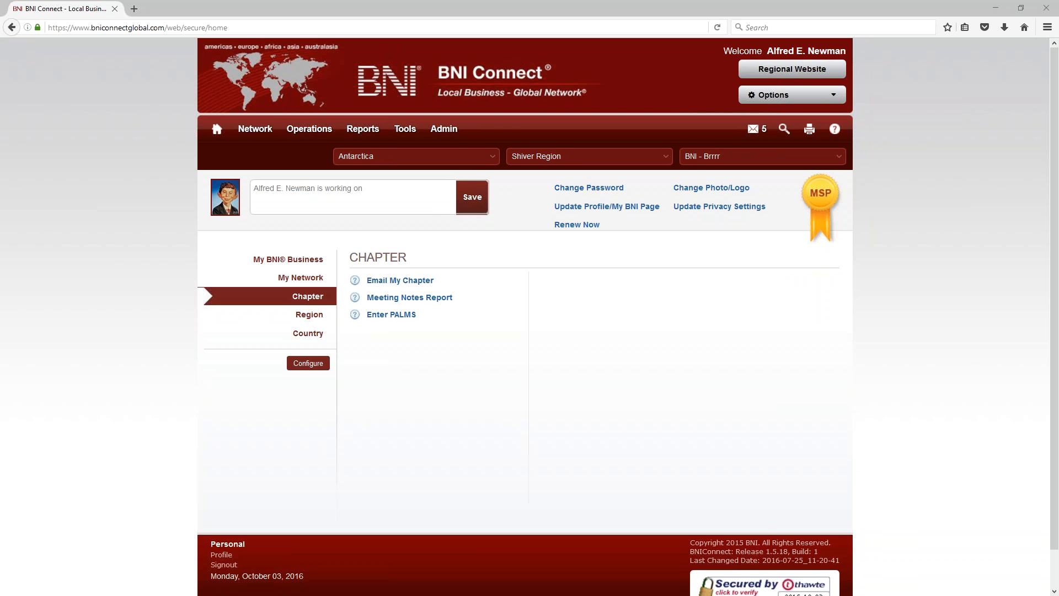
pyautogui.click(308, 363)
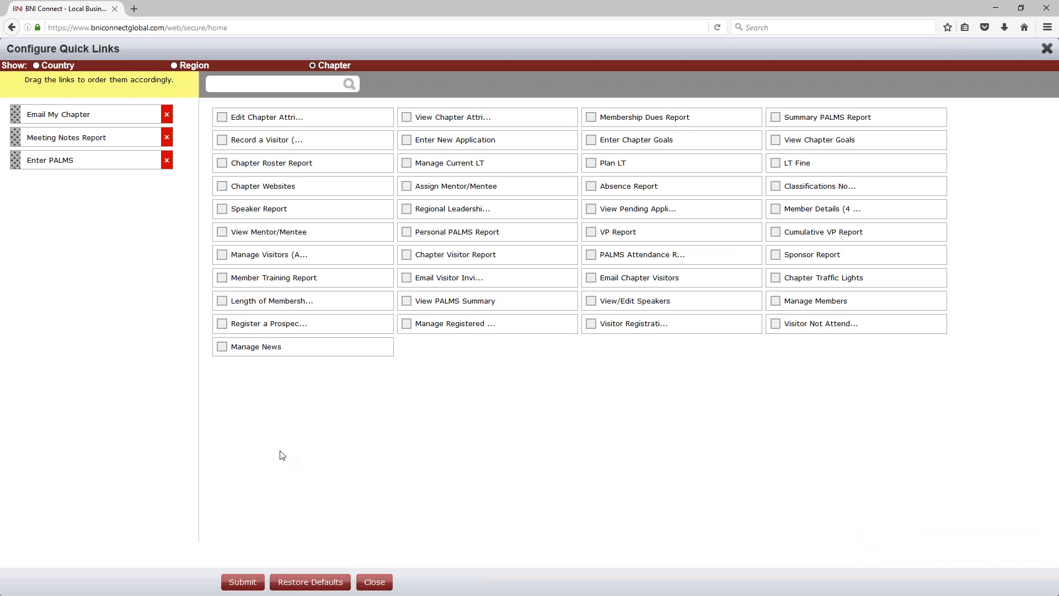
# Step: Restore the default chapter quick links and submit the change
pyautogui.click(317, 585)
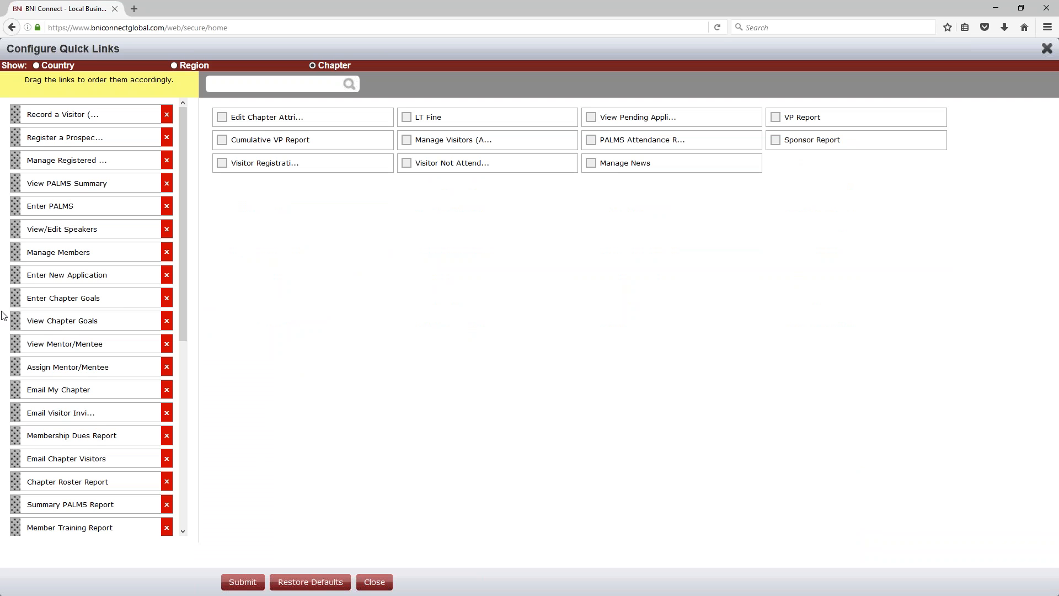
pyautogui.scroll(-5, 99, 331)
pyautogui.scroll(5, 99, 386)
pyautogui.click(241, 582)
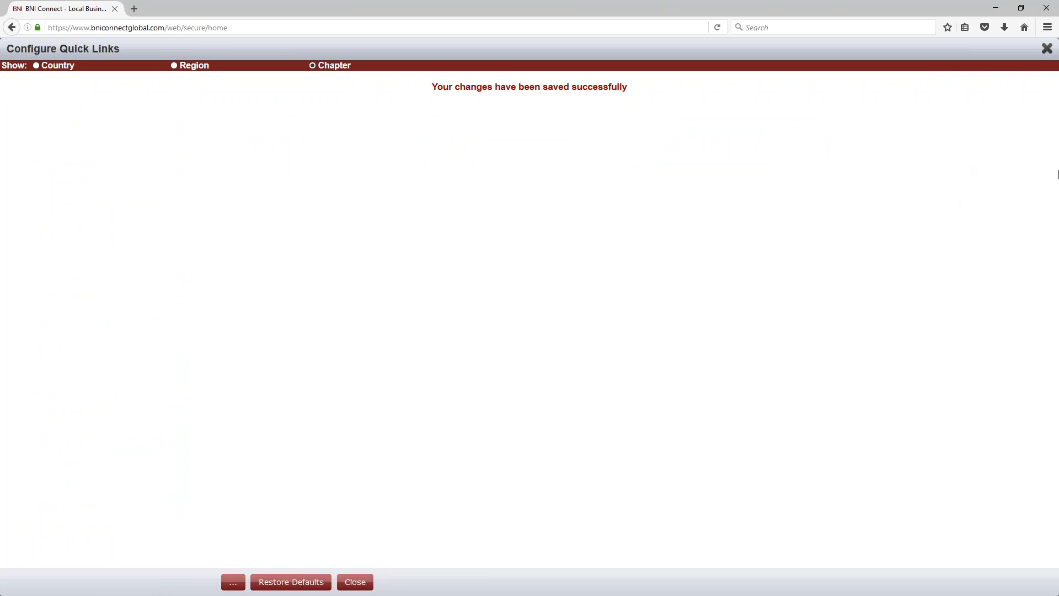
# Step: Close the Configure Quick Links dialog to return to the home page
pyautogui.click(1047, 49)
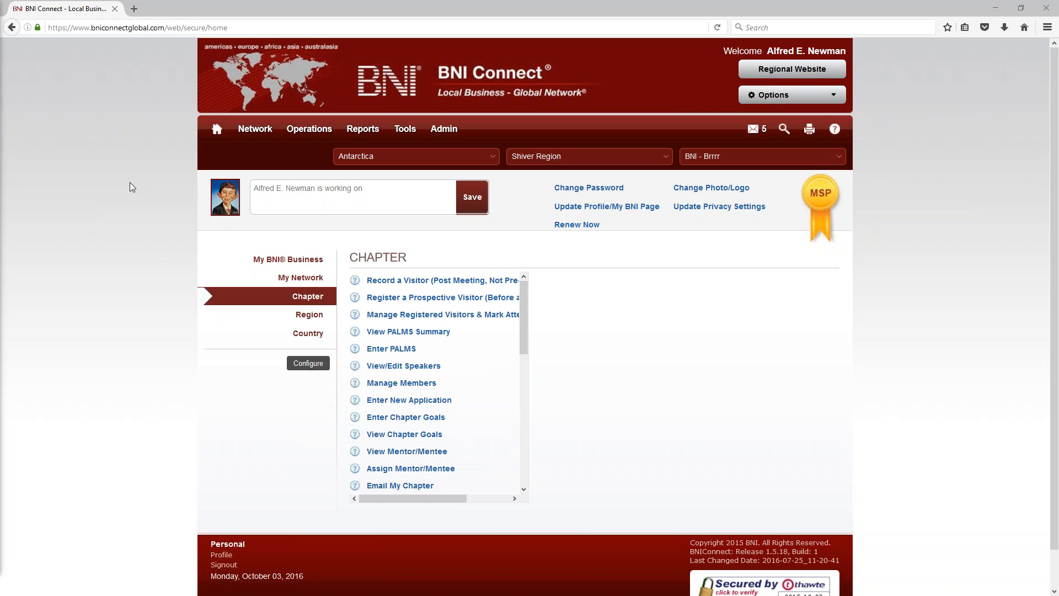
# Step: Open the BNI Connect Support help site and center its window on screen
pyautogui.click(835, 130)
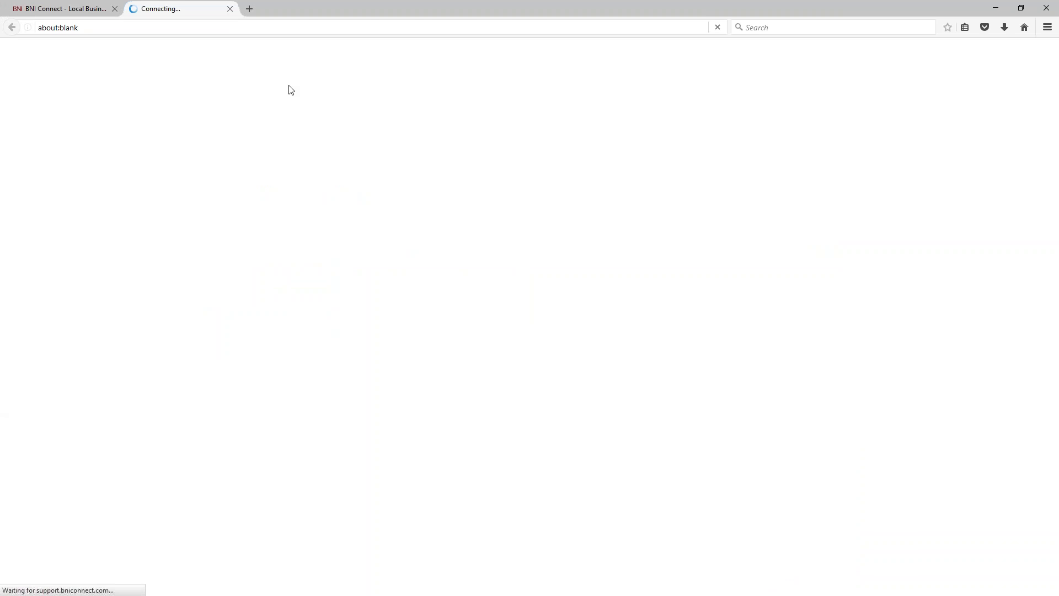
pyautogui.click(231, 9)
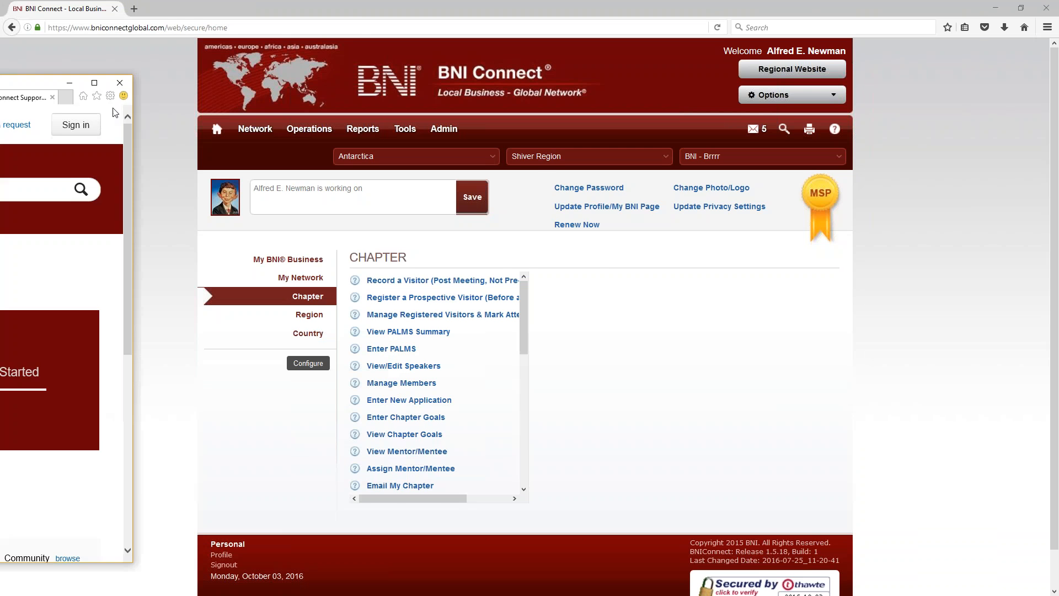
pyautogui.moveTo(0, 85); pyautogui.dragTo(601, 25)
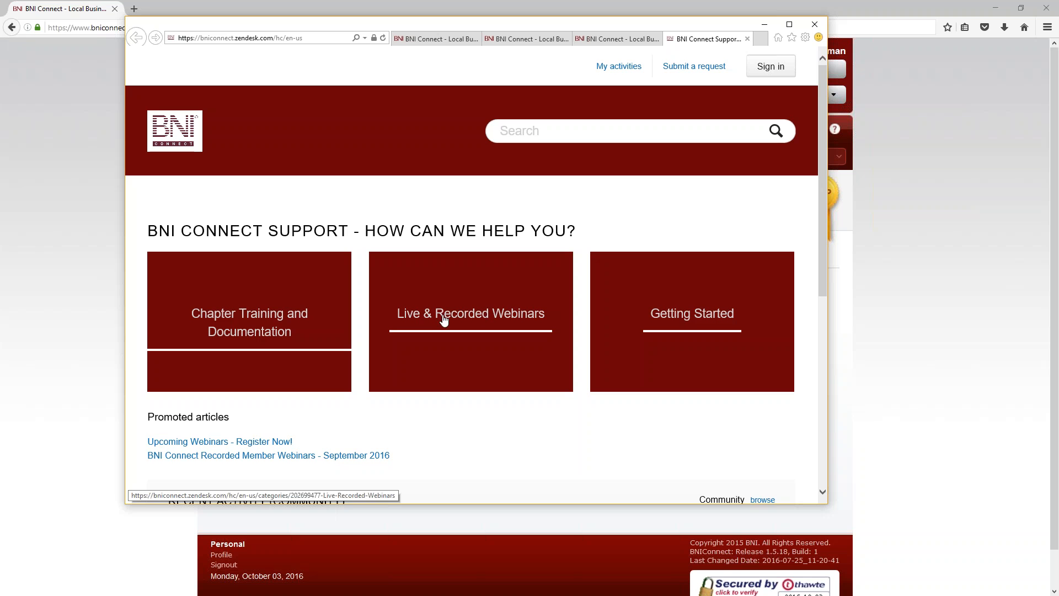
# Step: Read the Upcoming Webinars article, then open the September 2016 recorded webinars article
pyautogui.click(455, 330)
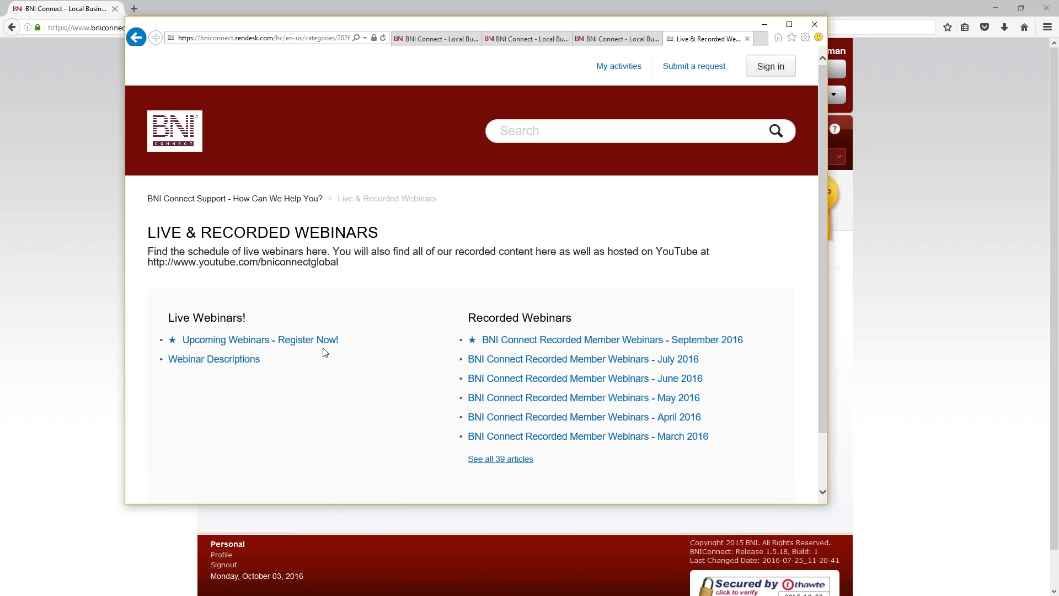
pyautogui.click(233, 340)
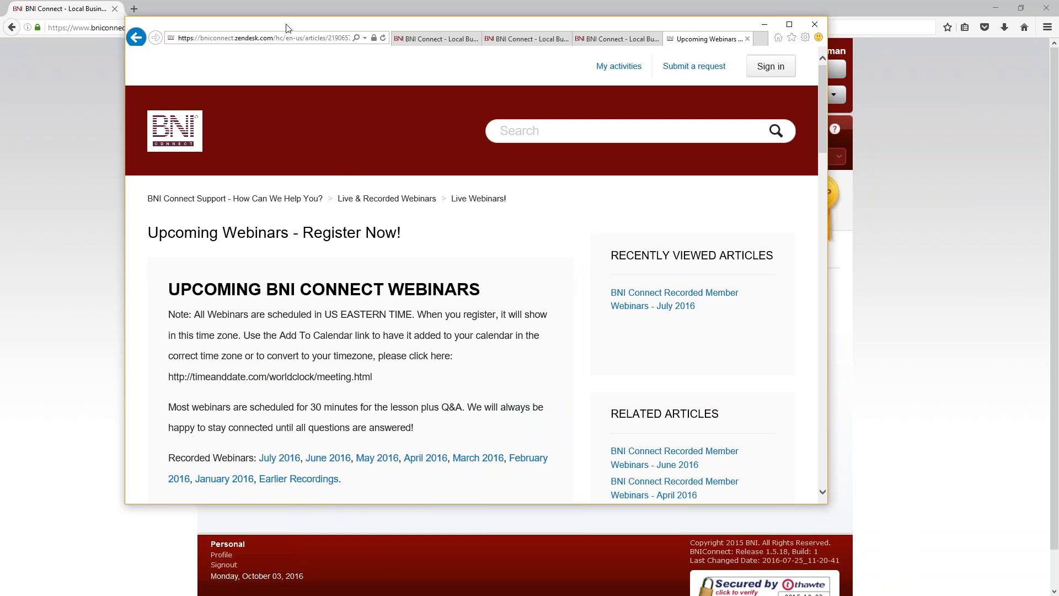
pyautogui.scroll(-2, 372, 308)
pyautogui.scroll(-10, 372, 308)
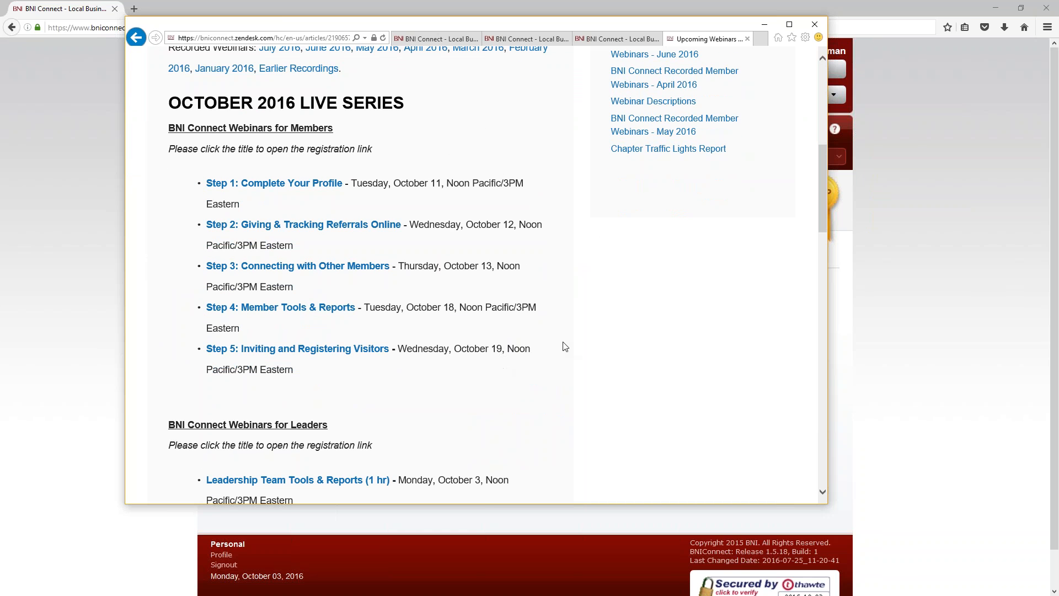
pyautogui.scroll(-6, 563, 347)
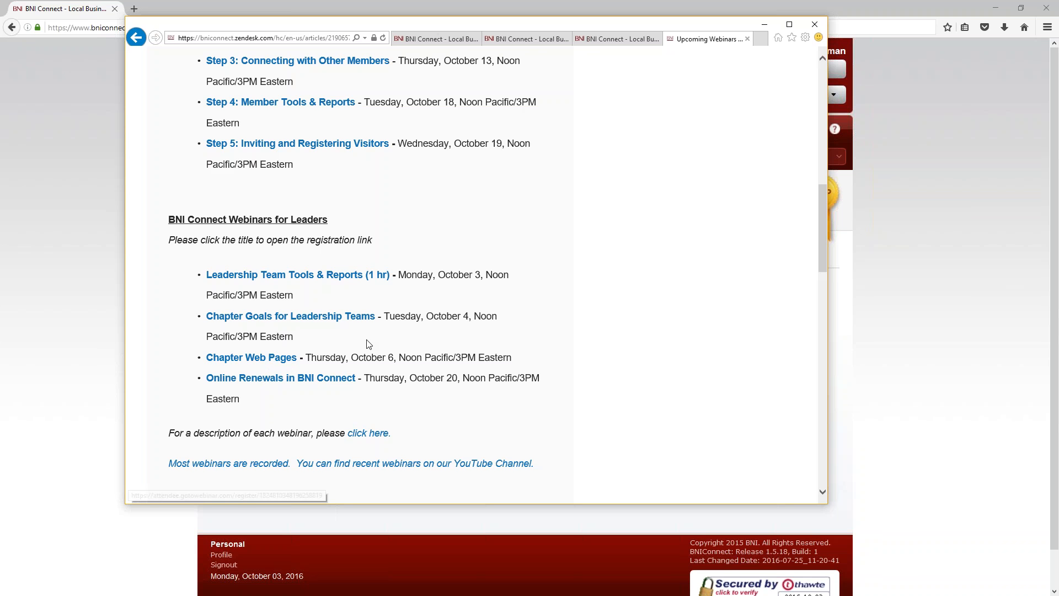
pyautogui.scroll(4, 368, 343)
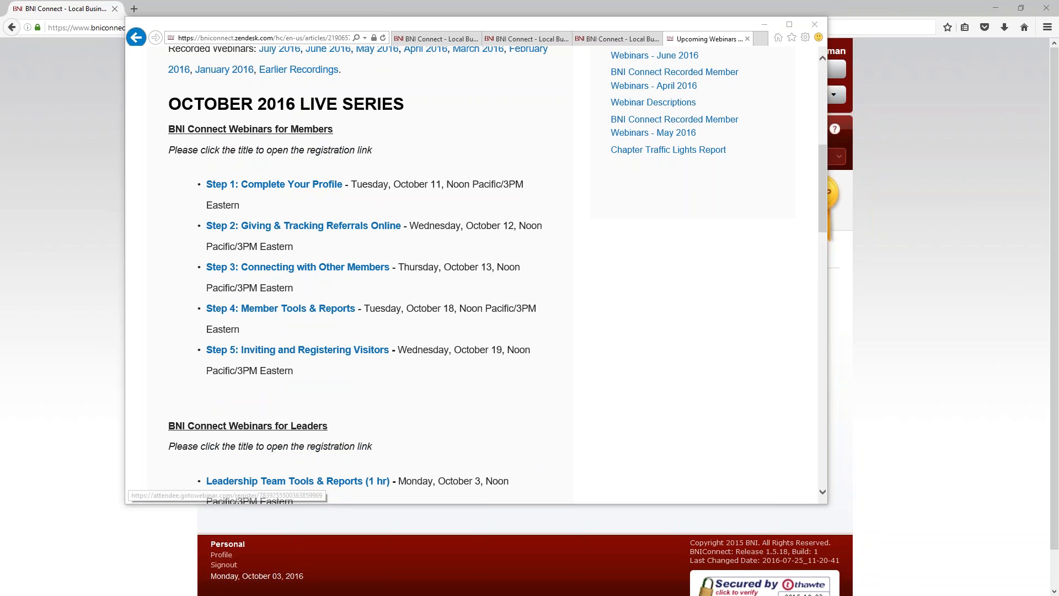
pyautogui.scroll(5, 434, 276)
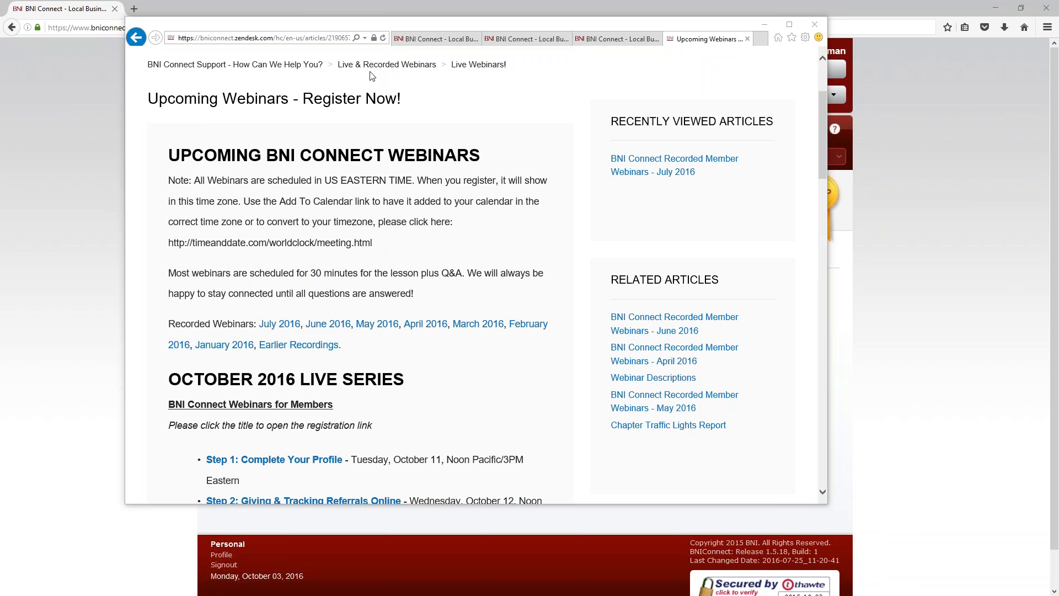
pyautogui.click(387, 65)
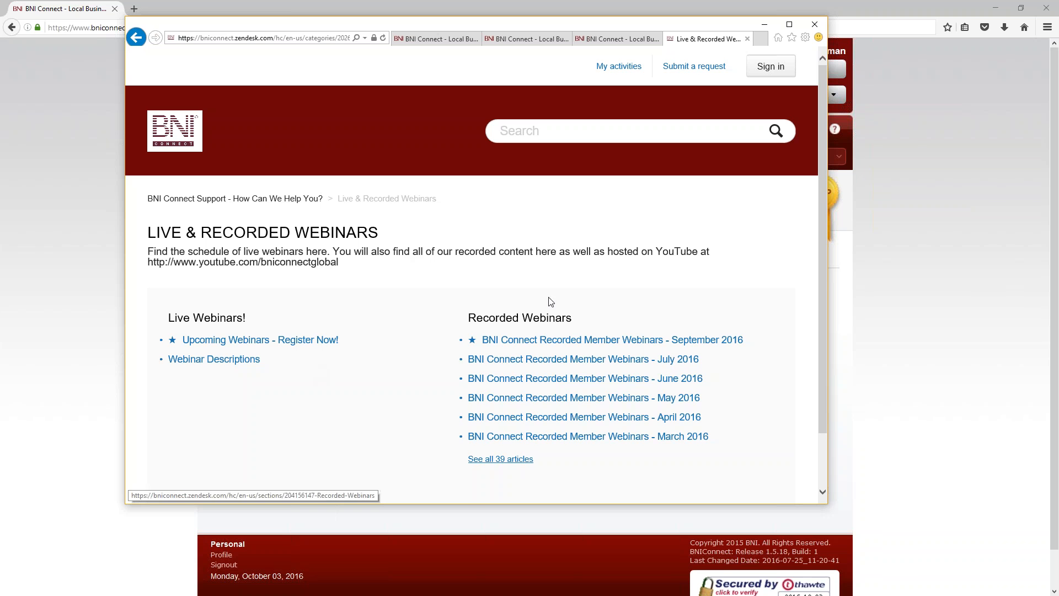
pyautogui.click(568, 341)
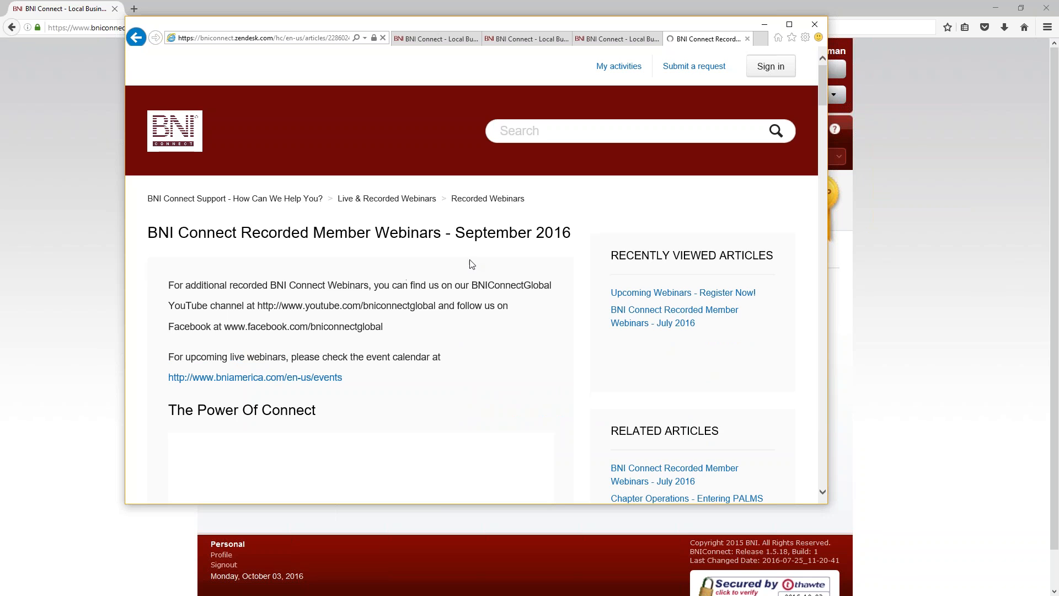
# Step: Scroll through the September 2016 webinar videos, then close the support window
pyautogui.scroll(-8, 484, 253)
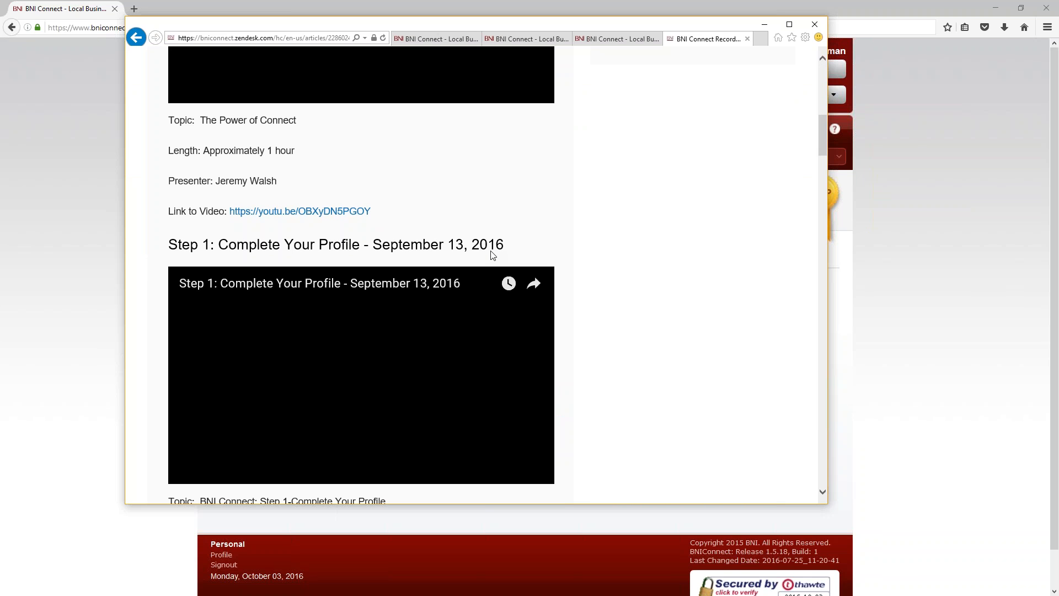
pyautogui.scroll(-15, 493, 256)
pyautogui.scroll(11, 498, 278)
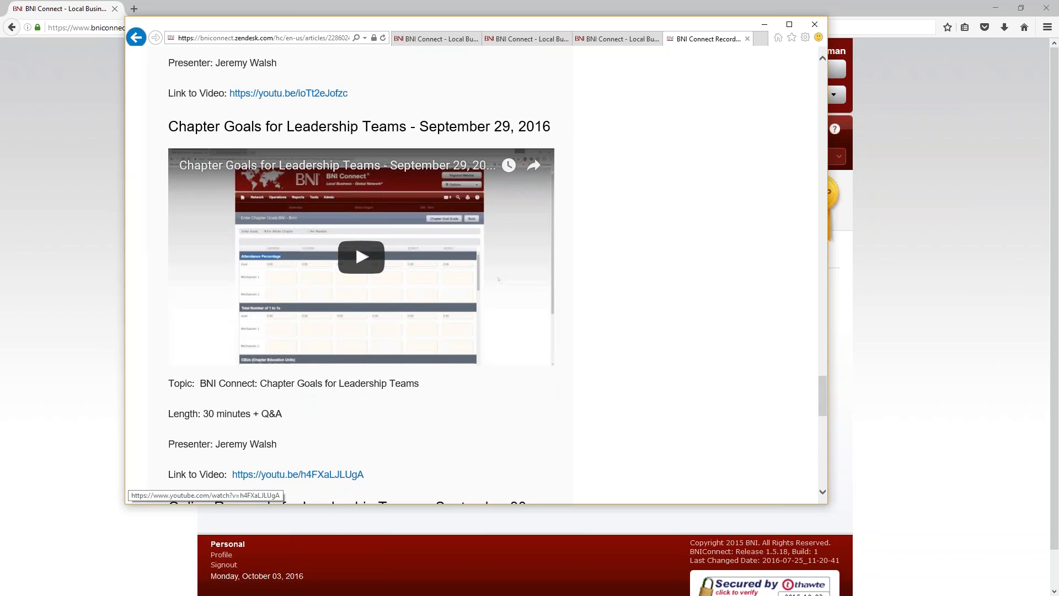
pyautogui.scroll(6, 498, 279)
pyautogui.moveTo(179, 76); pyautogui.dragTo(515, 72)
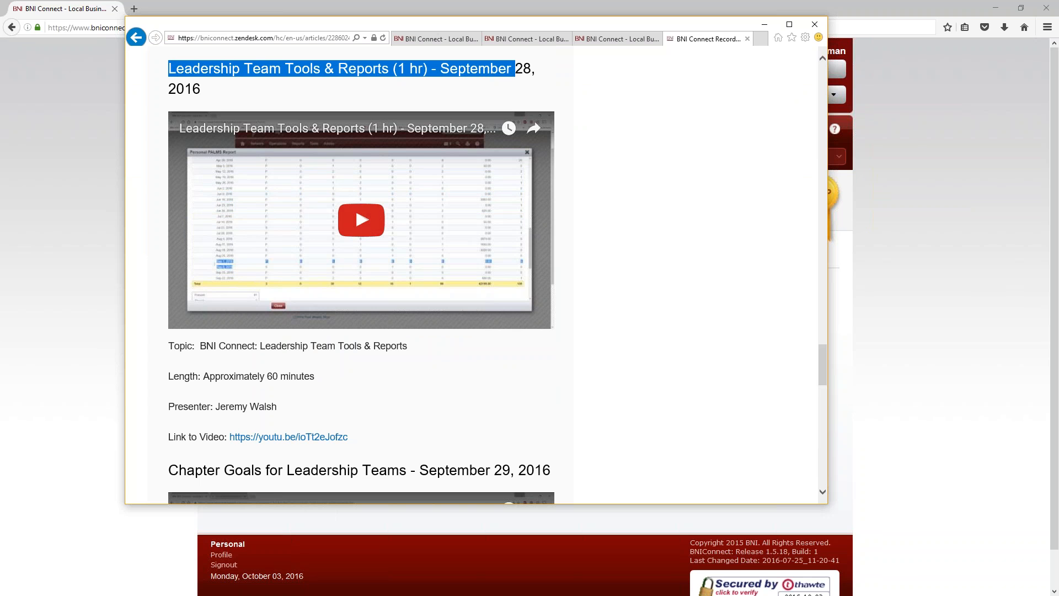
pyautogui.click(534, 81)
pyautogui.scroll(-1, 385, 243)
pyautogui.scroll(-7, 385, 244)
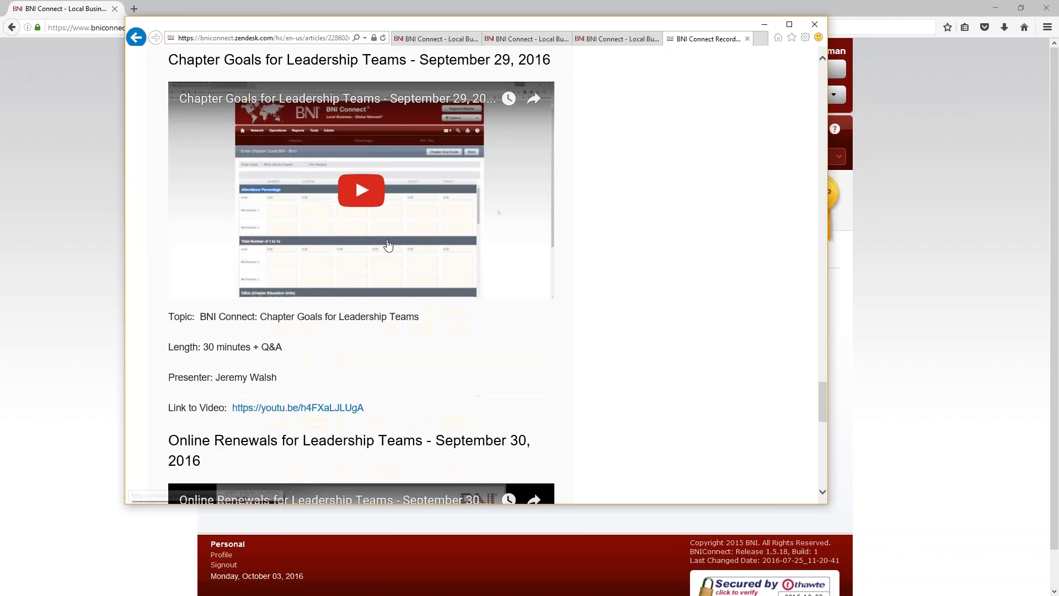
pyautogui.scroll(14, 385, 244)
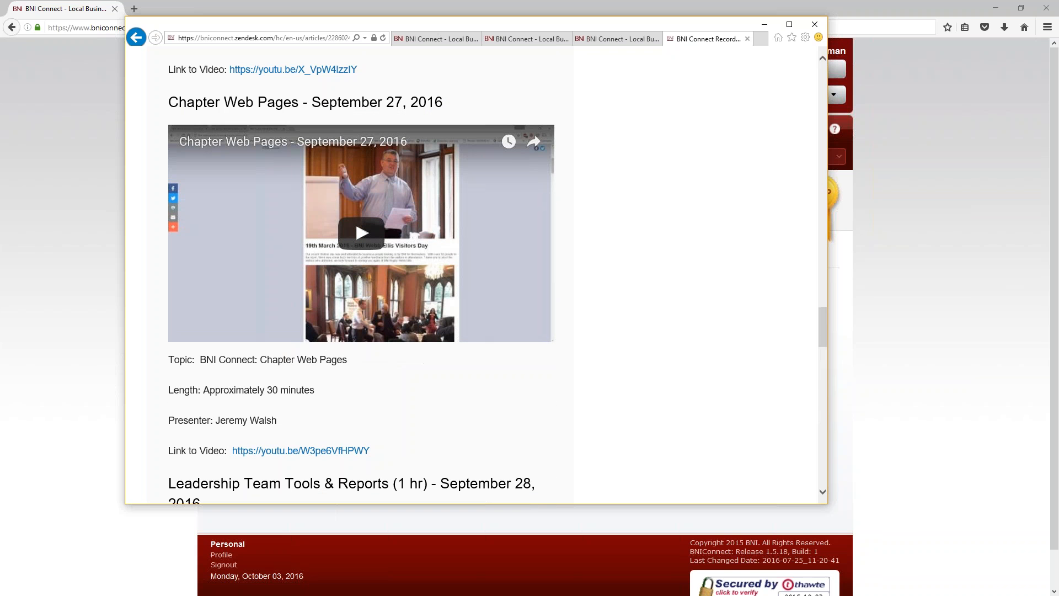
pyautogui.click(815, 25)
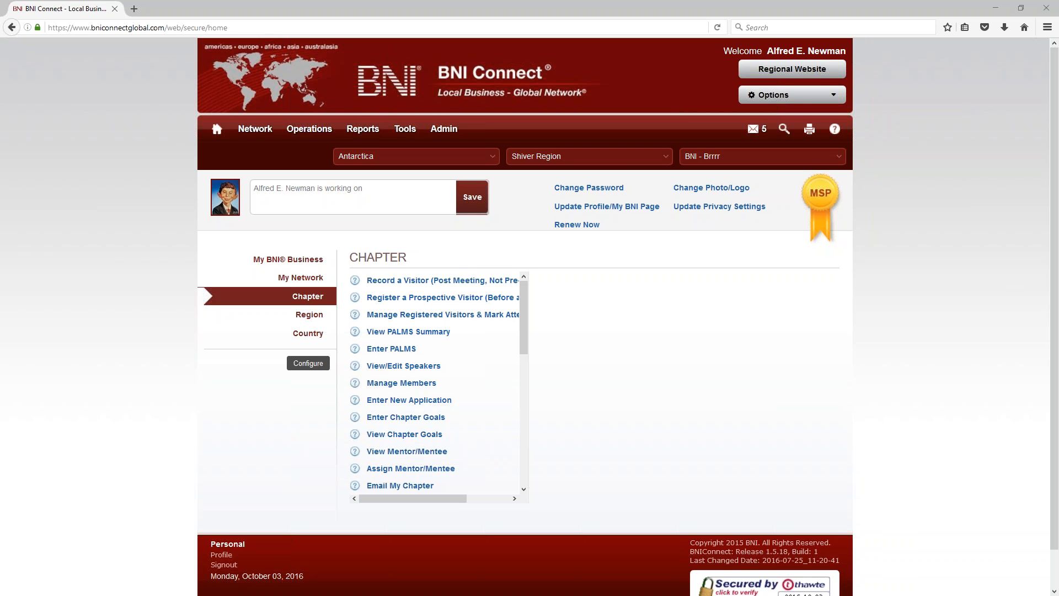
# Step: Review the My BNI Business summary totals, then open the Operations > Chapter page
pyautogui.click(271, 259)
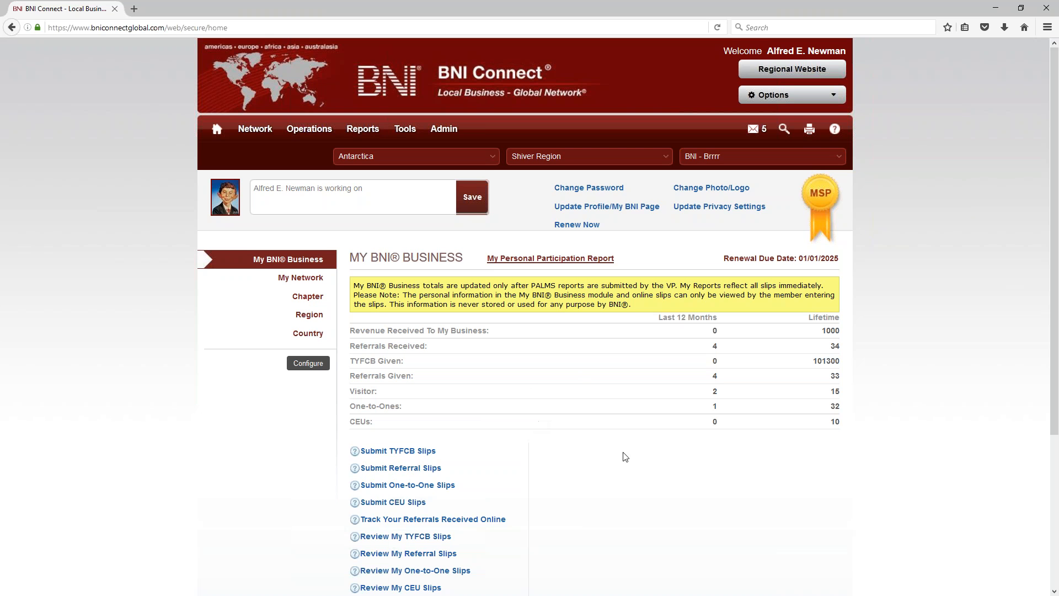
pyautogui.scroll(-3, 622, 439)
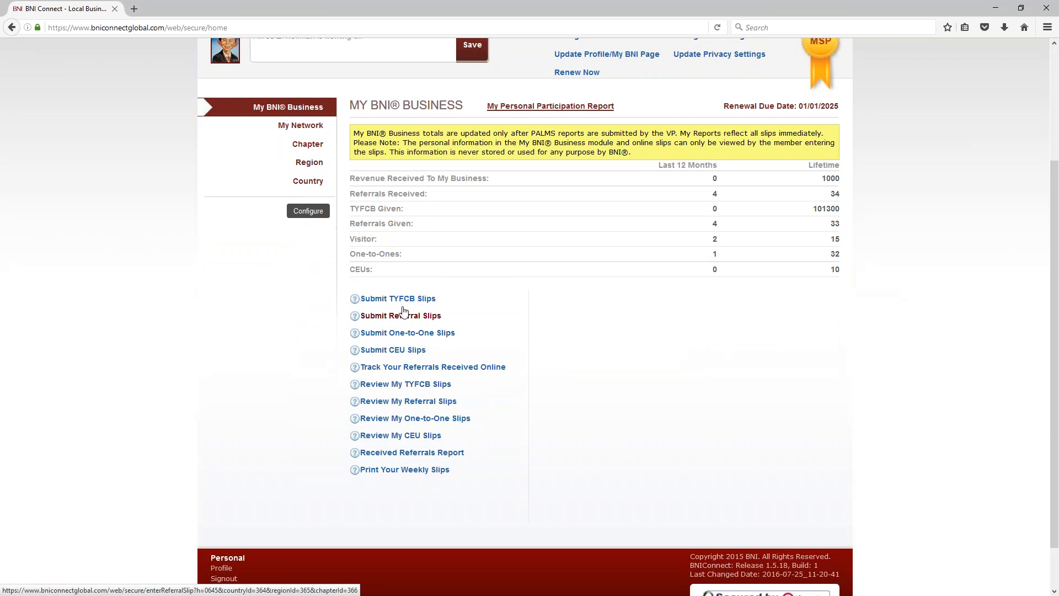
pyautogui.scroll(3, 629, 361)
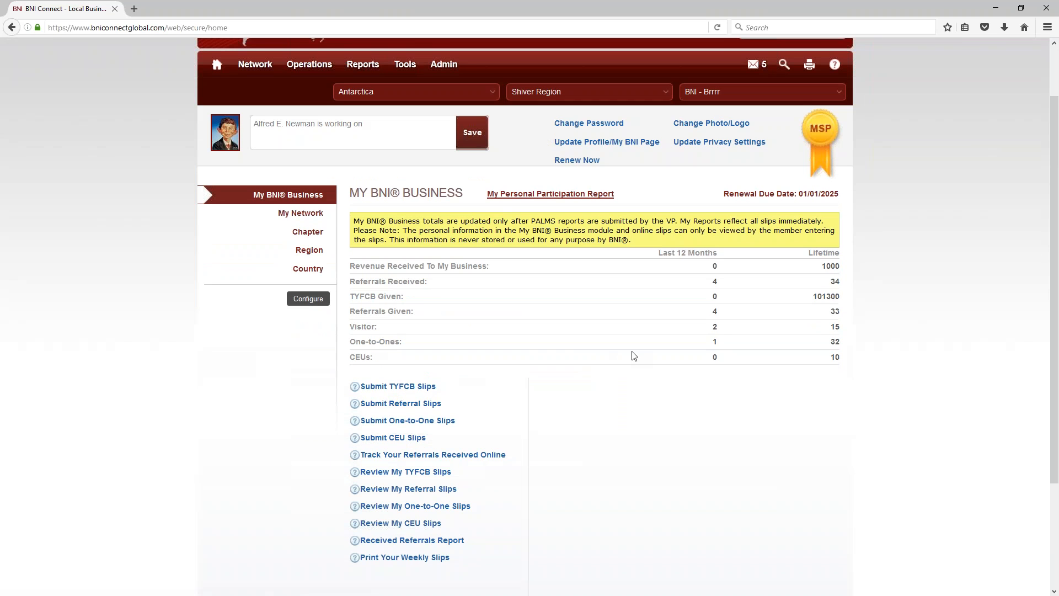
pyautogui.moveTo(309, 129)
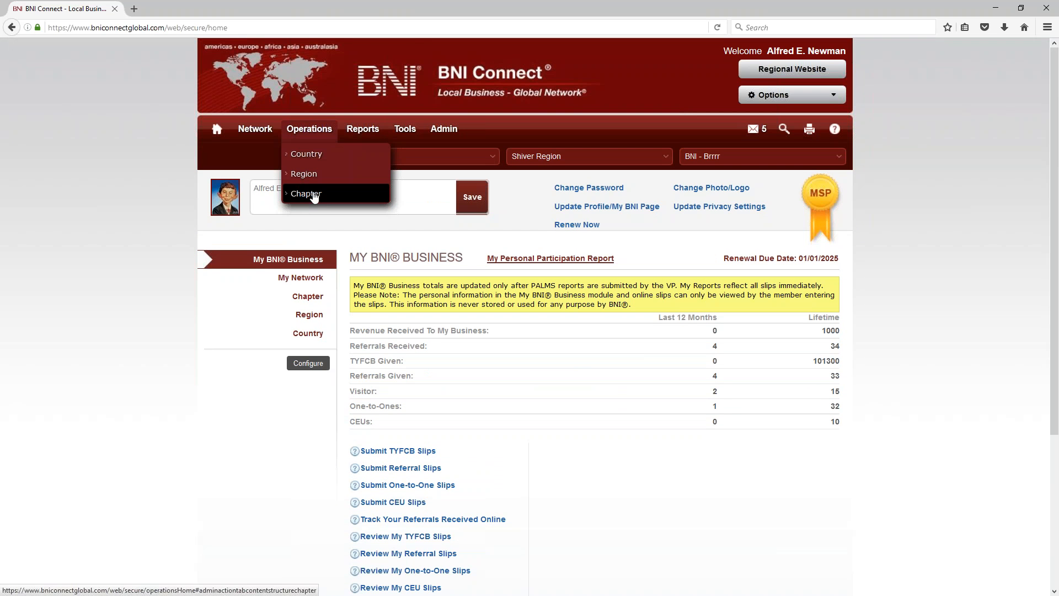
pyautogui.click(313, 195)
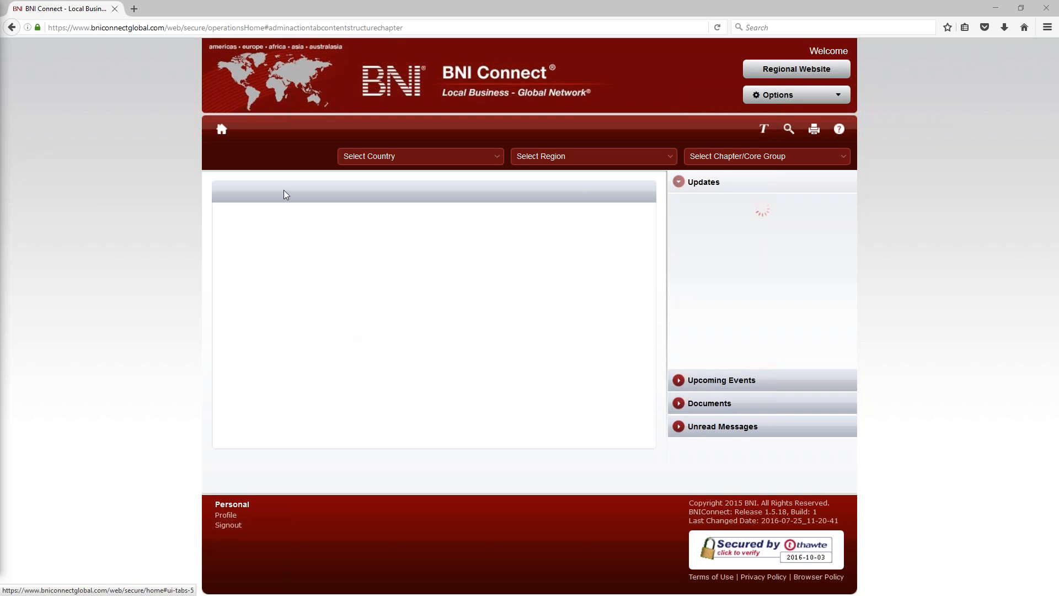
# Step: Open trainbniconnect.com in a new browser tab
pyautogui.click(134, 8)
pyautogui.write('trainbniconnect.com/')
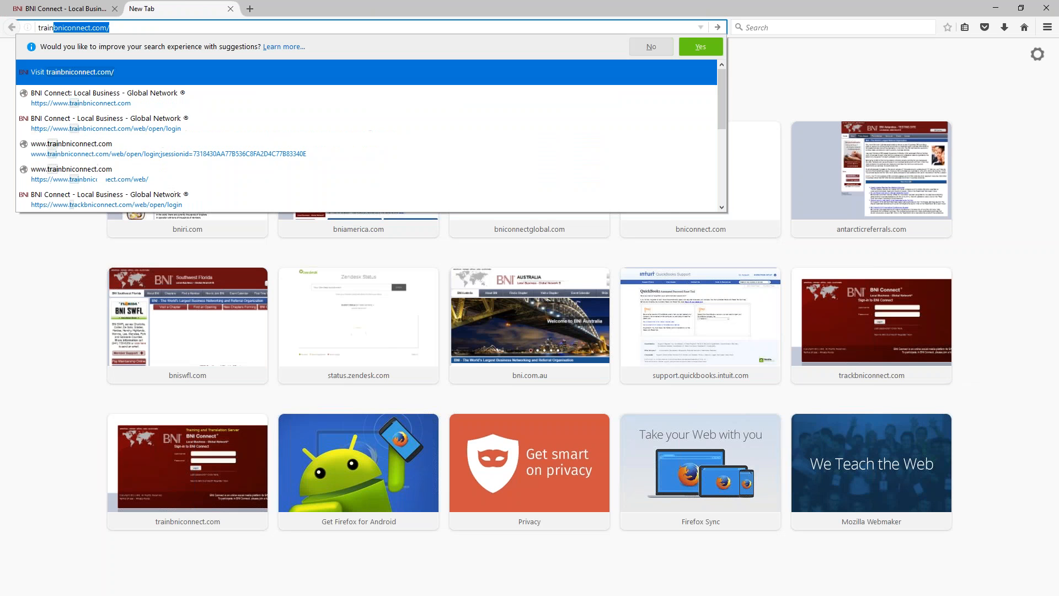
pyautogui.press('Return')
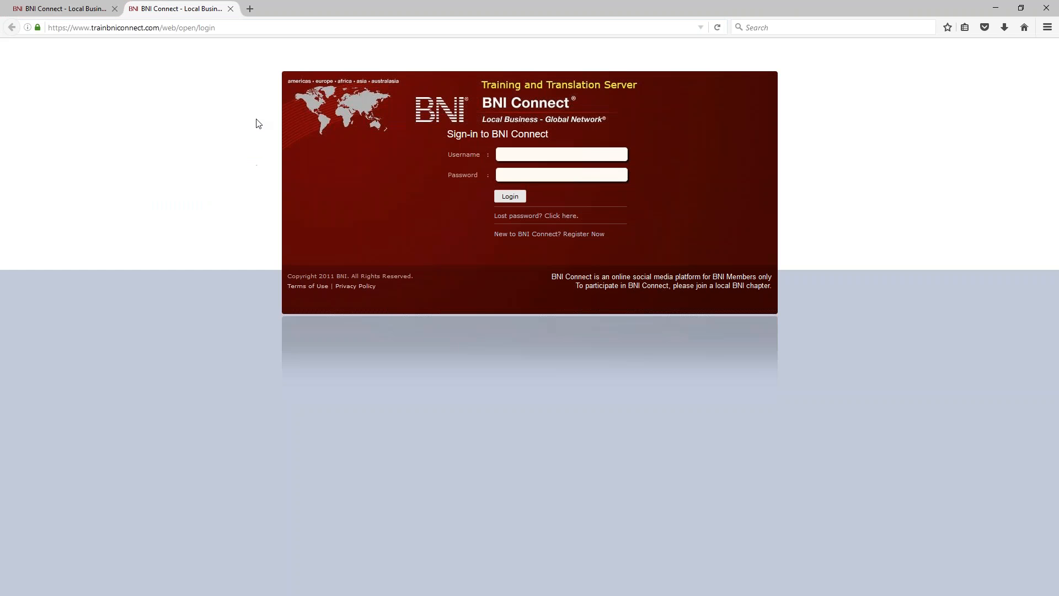
# Step: Log in with a username and the account password, dismiss the remember-login prompt, and return to the first tab
pyautogui.click(521, 155)
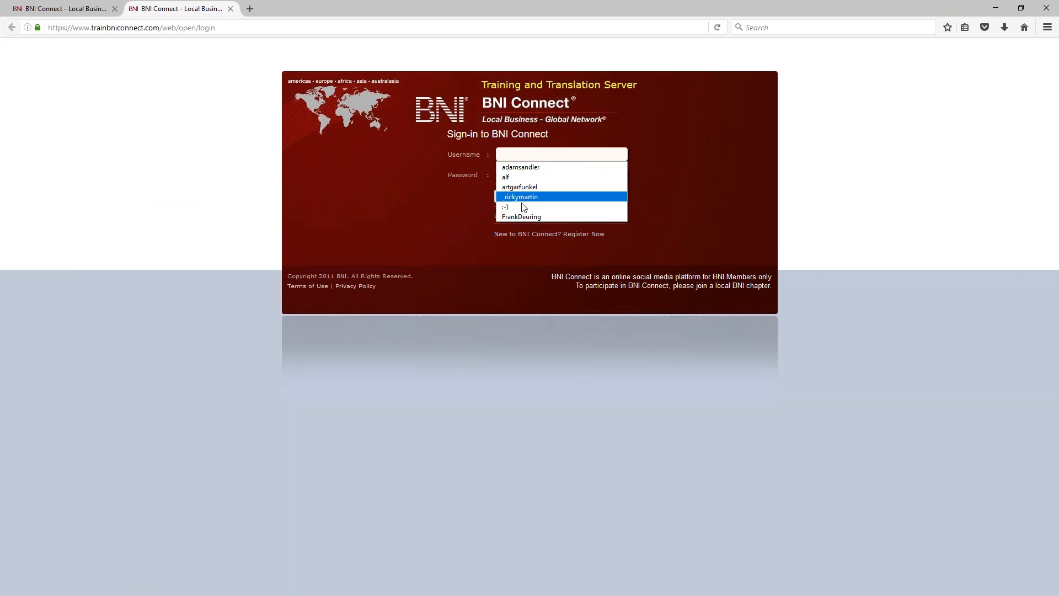
pyautogui.click(523, 217)
pyautogui.moveTo(553, 156); pyautogui.dragTo(409, 176)
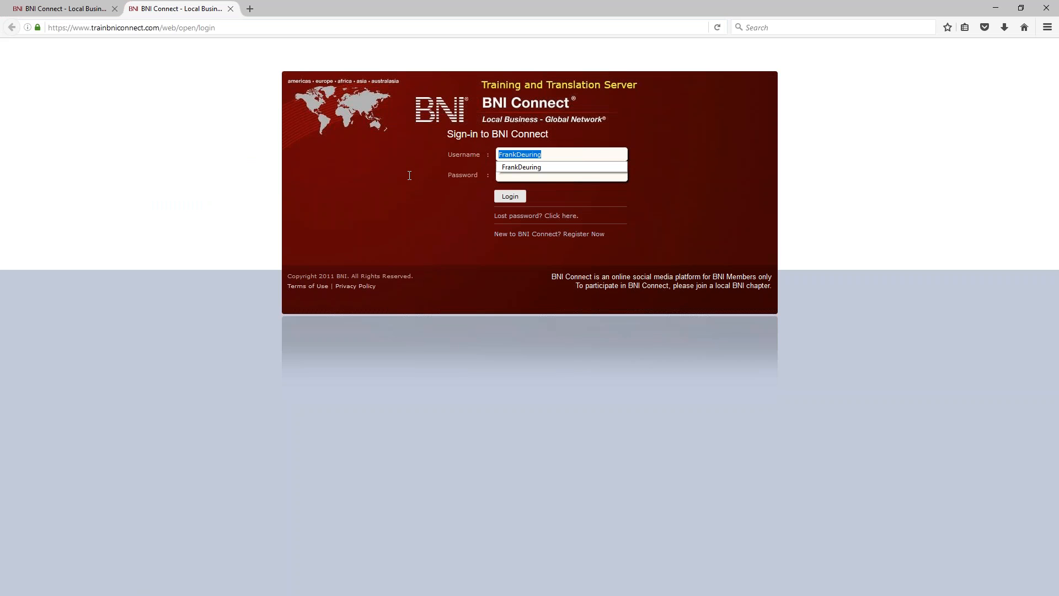
pyautogui.write(':-)')
pyautogui.press('Tab')
pyautogui.write('••')
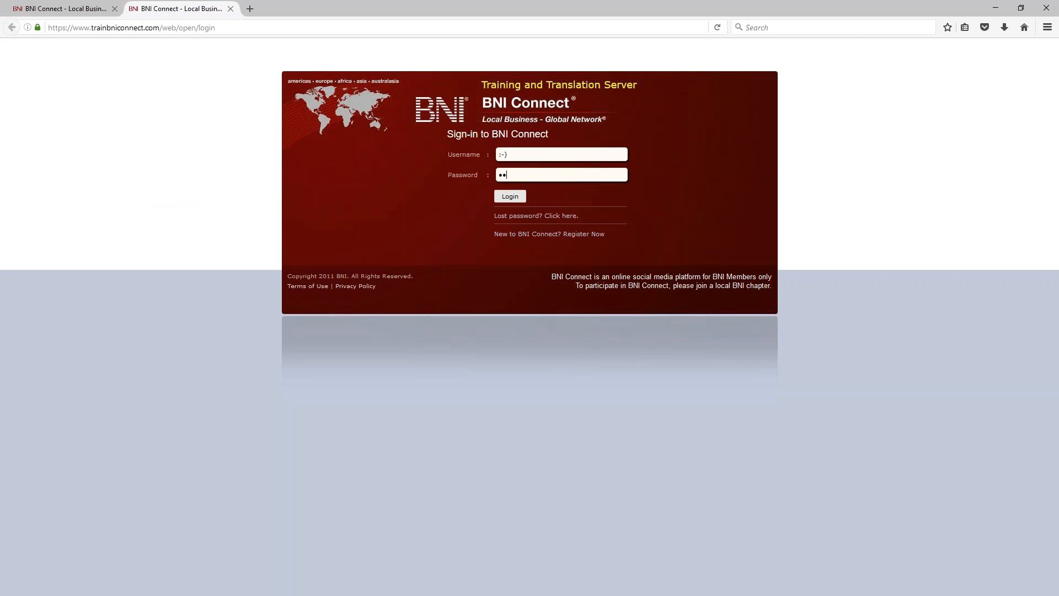
pyautogui.write('••••')
pyautogui.press('Return')
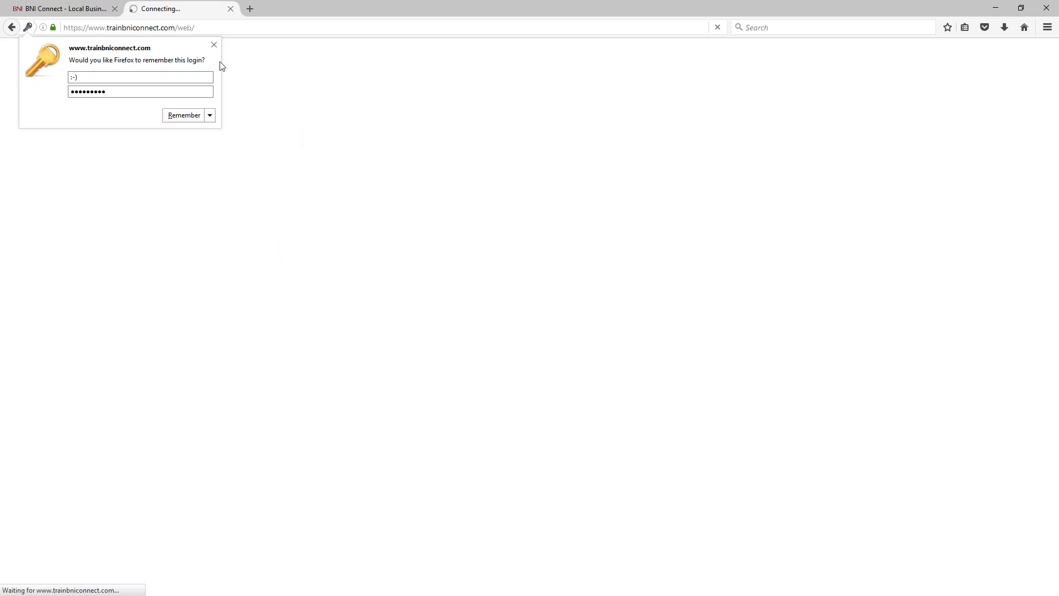
pyautogui.click(214, 45)
pyautogui.click(83, 8)
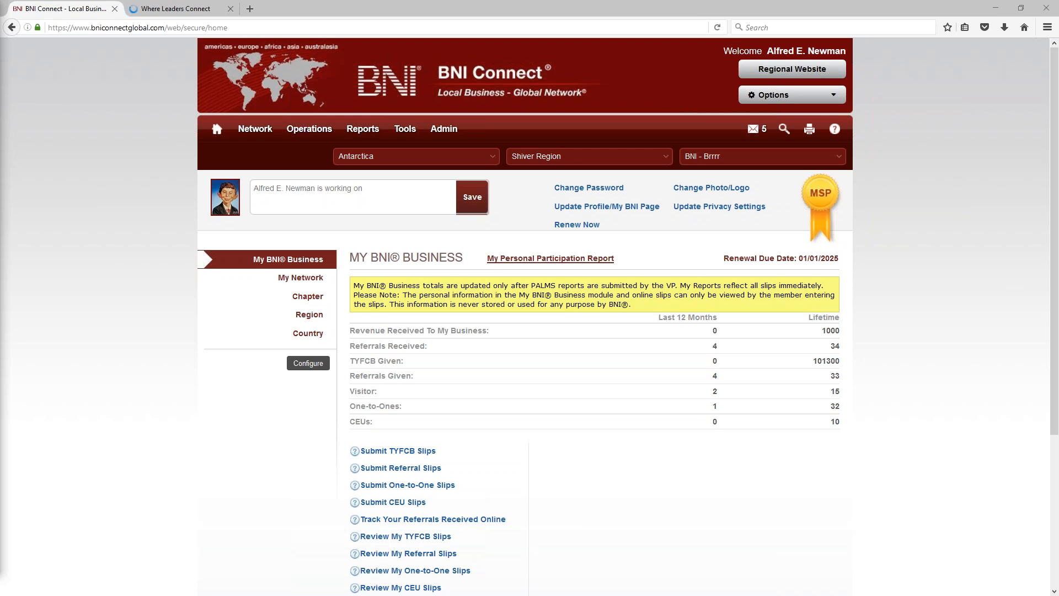
# Step: On the training tab, open Chapter Operations > Meeting Management > View PALMS Summary
pyautogui.click(194, 11)
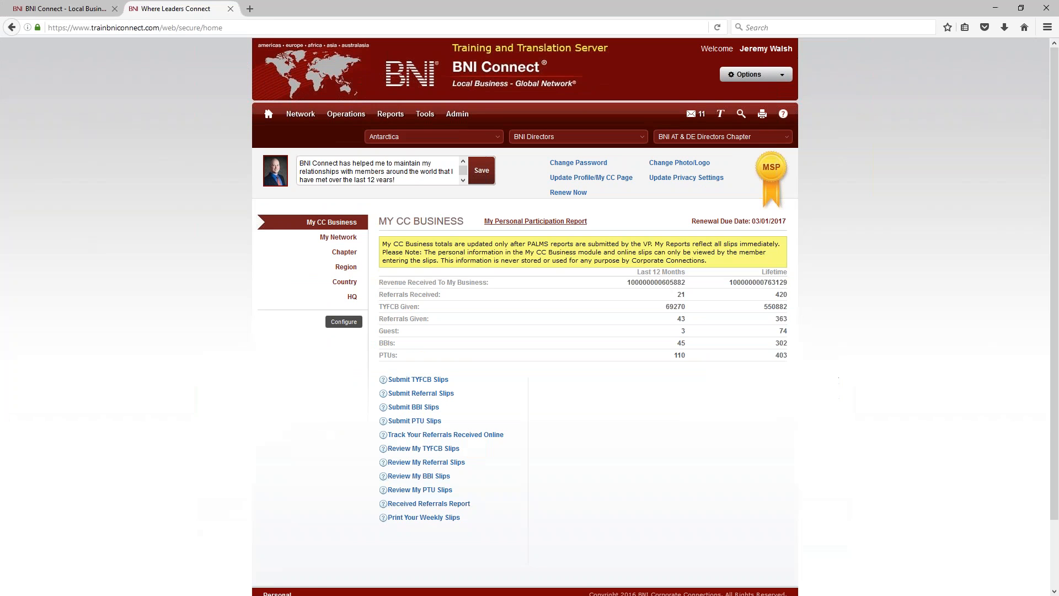
pyautogui.moveTo(346, 115)
pyautogui.click(343, 184)
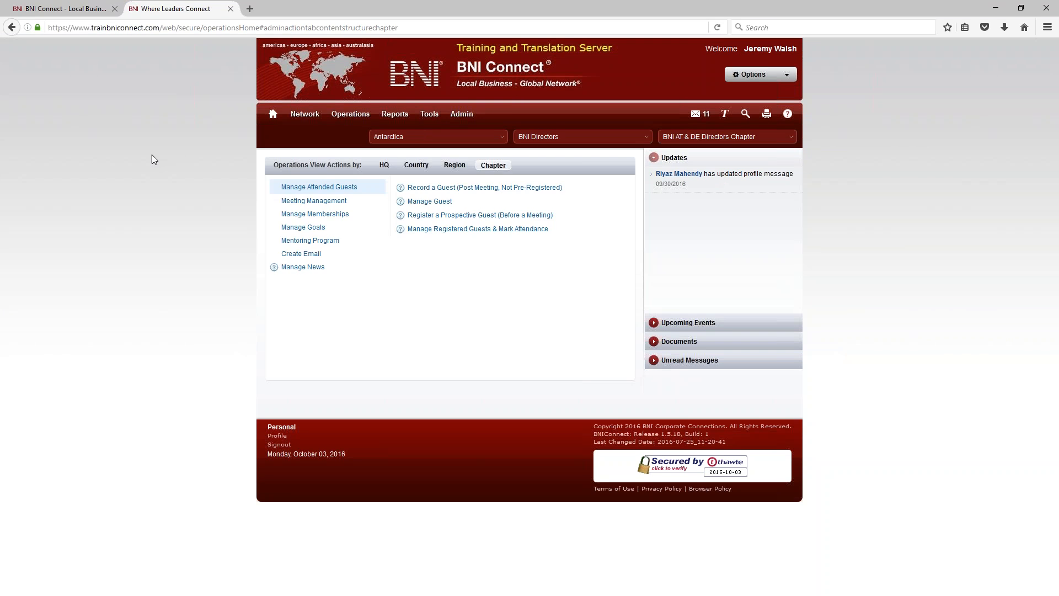
pyautogui.click(310, 202)
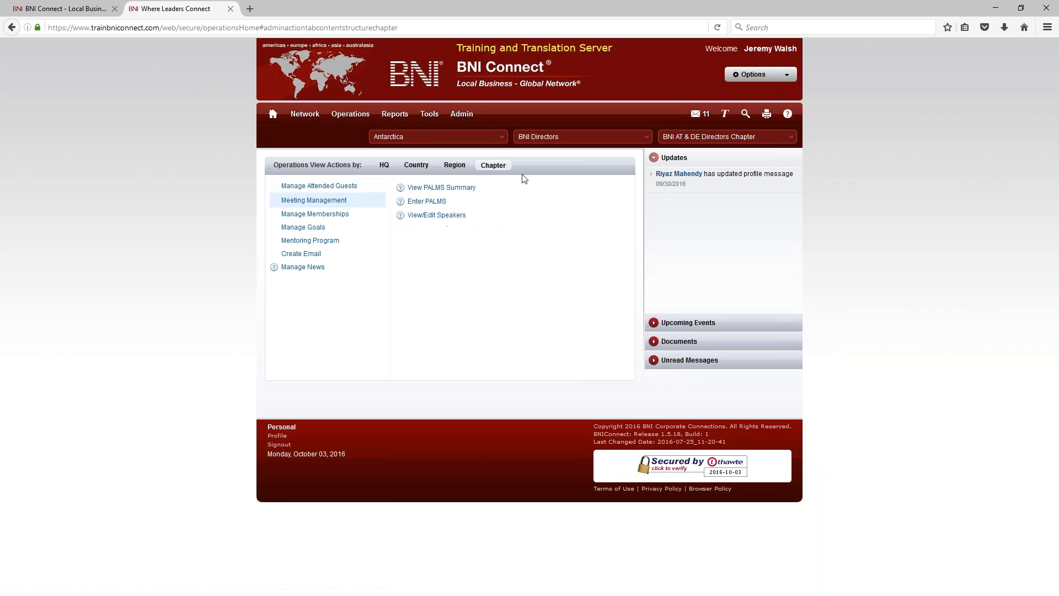
pyautogui.click(430, 188)
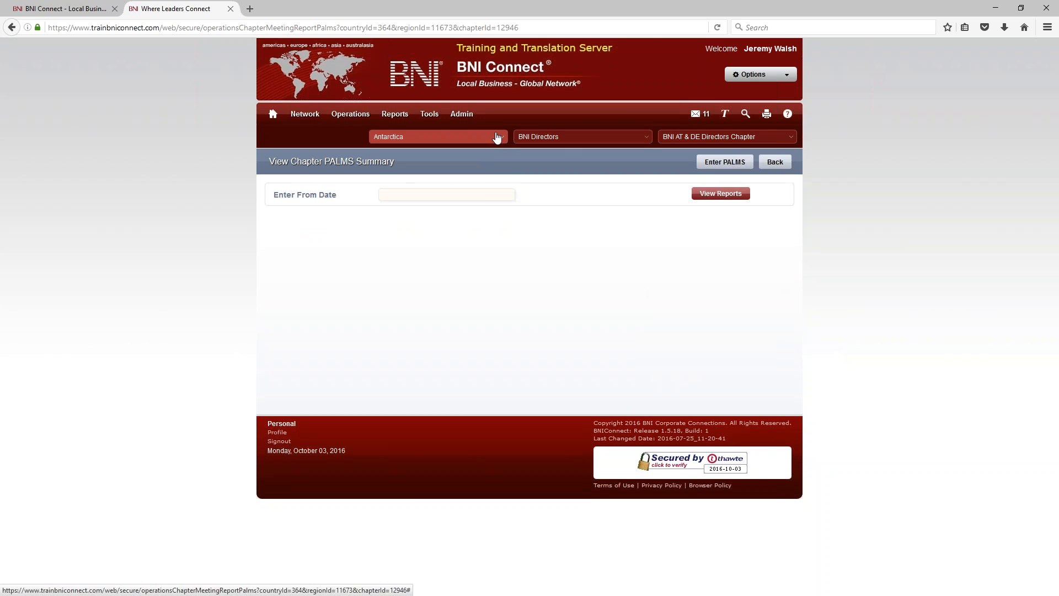
# Step: Select United States, RI Rhode Island and the BNI Wakefield chapter
pyautogui.click(497, 136)
pyautogui.write('state')
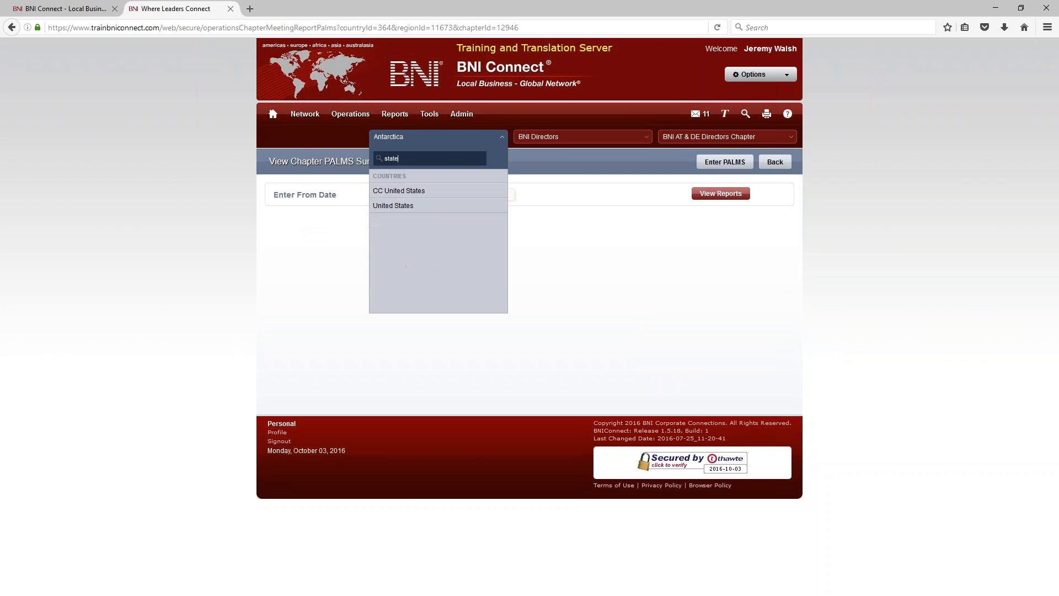
pyautogui.click(443, 207)
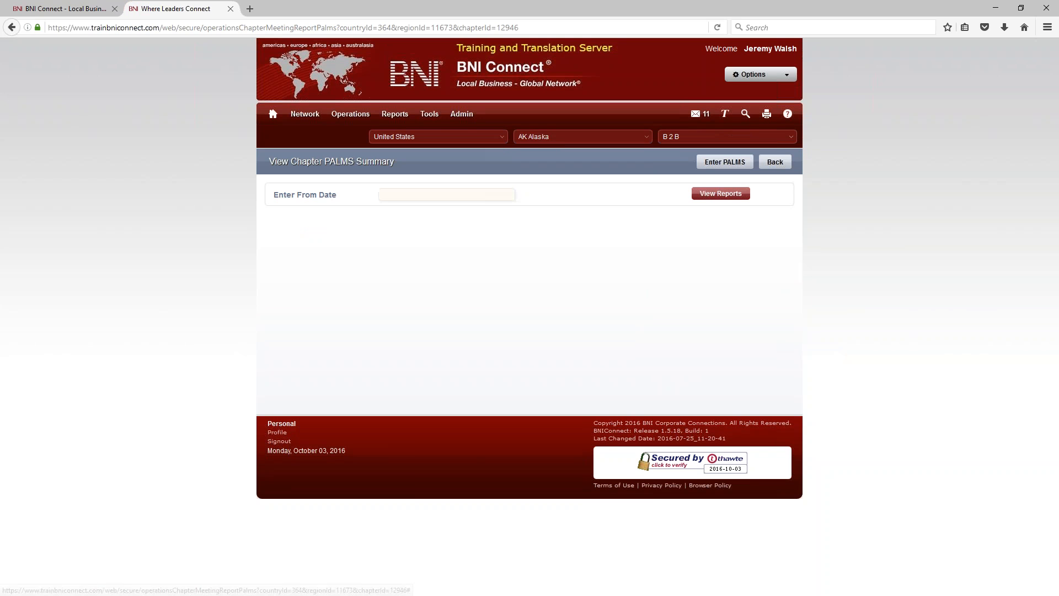
pyautogui.click(552, 143)
pyautogui.write('r')
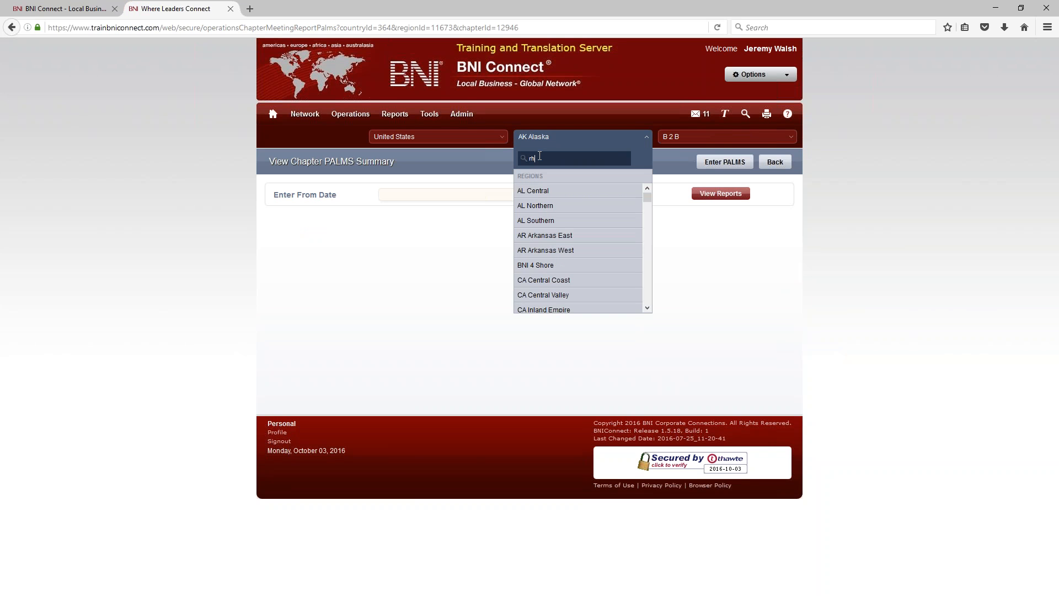
pyautogui.write('h')
pyautogui.click(551, 212)
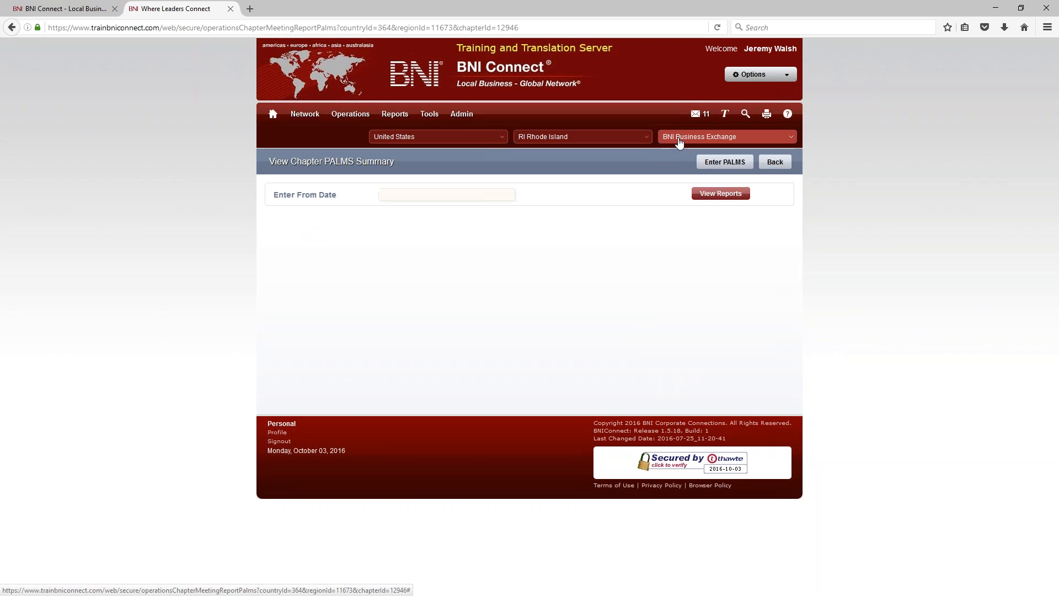
pyautogui.click(679, 143)
pyautogui.write('wa')
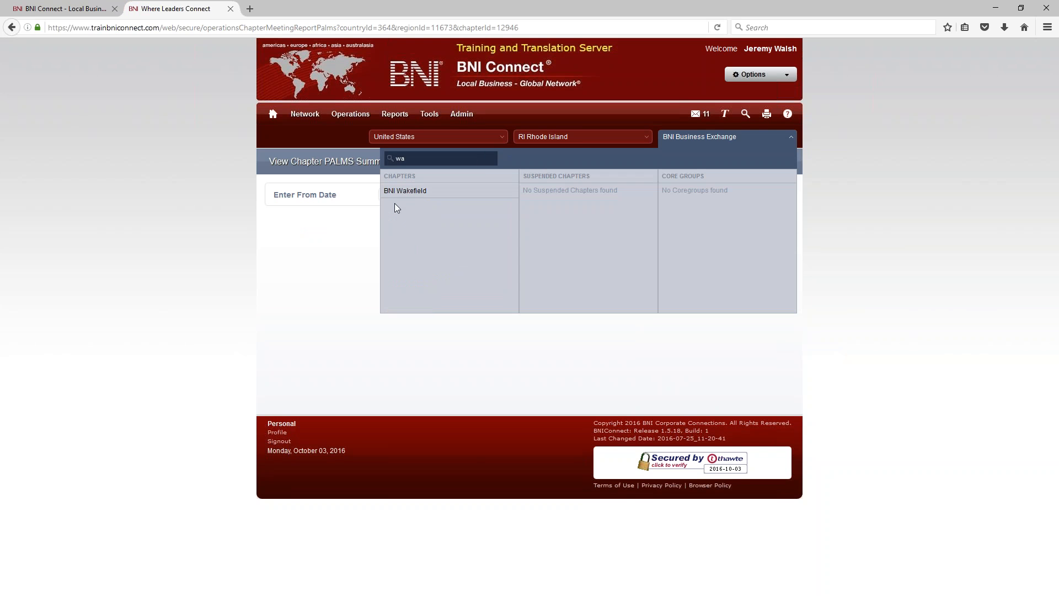
pyautogui.click(397, 194)
# Step: Set the start date to 10/03/2013, view the reports, and find the 04/14/2016 meeting on the last page
pyautogui.click(424, 195)
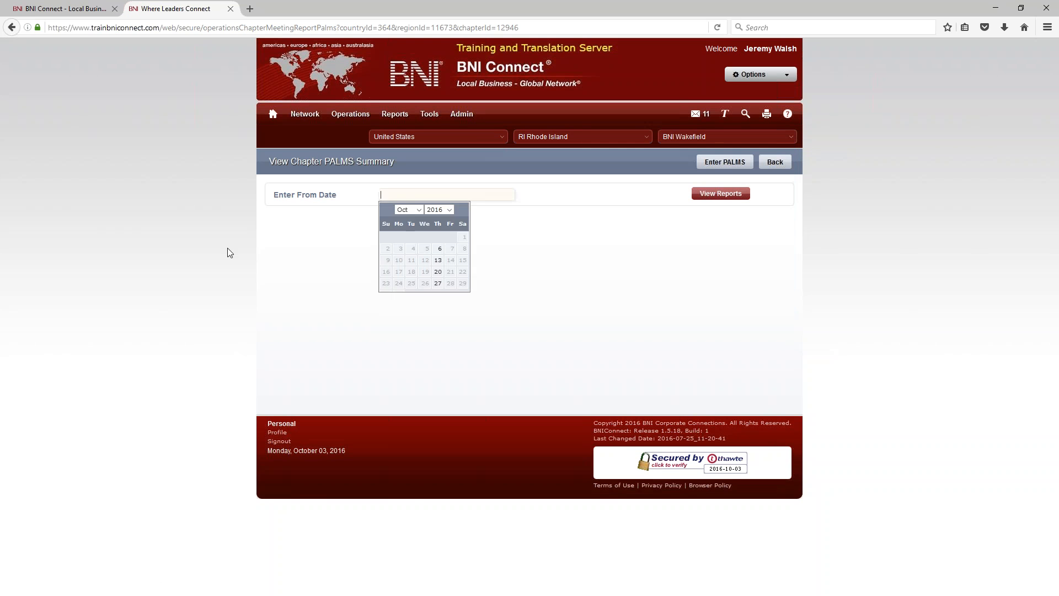
pyautogui.click(456, 209)
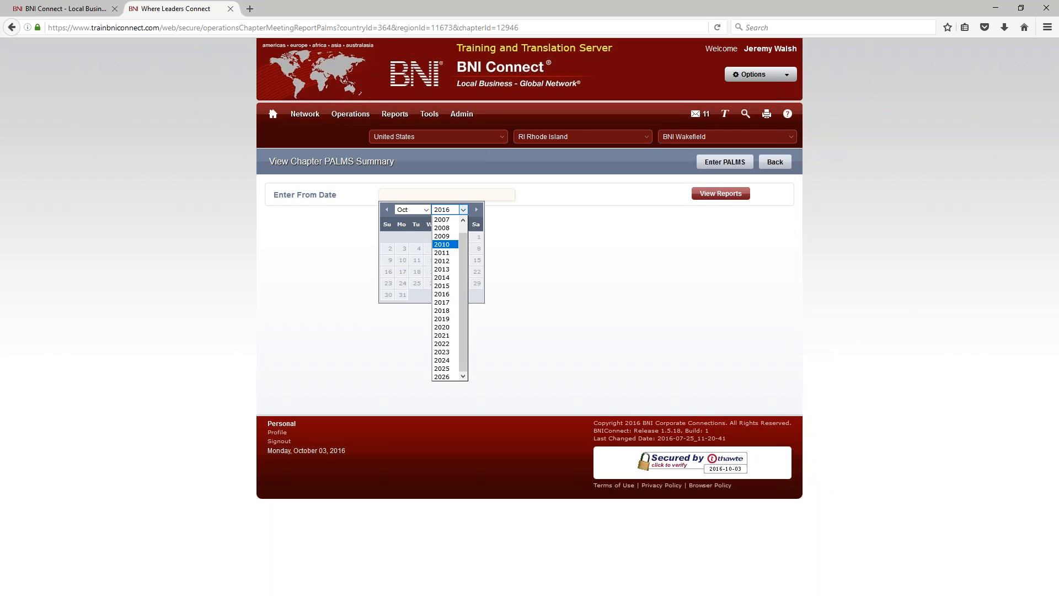
pyautogui.click(444, 244)
pyautogui.click(452, 211)
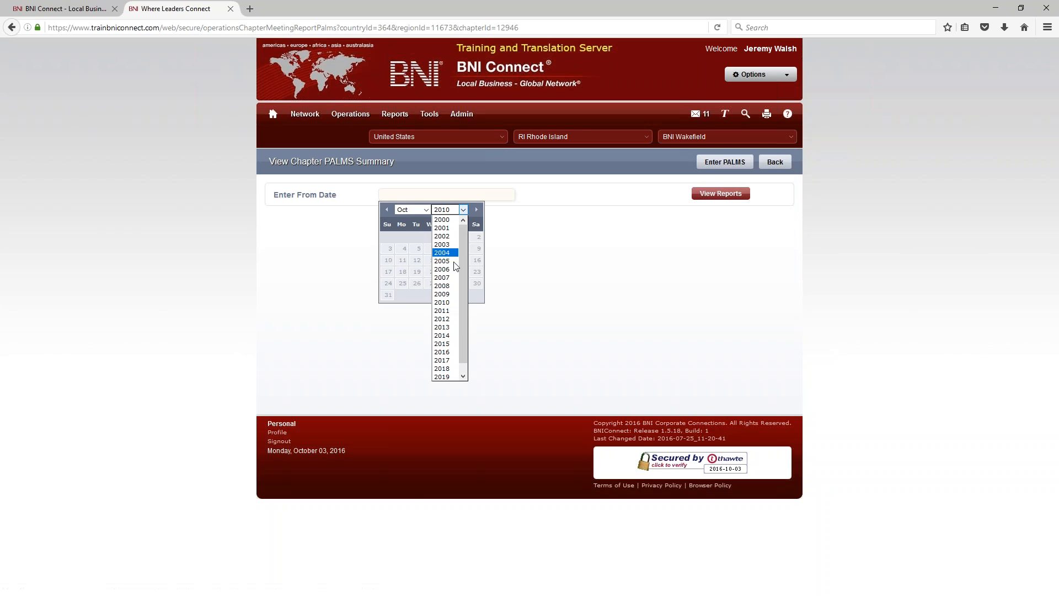
pyautogui.click(450, 327)
pyautogui.click(445, 237)
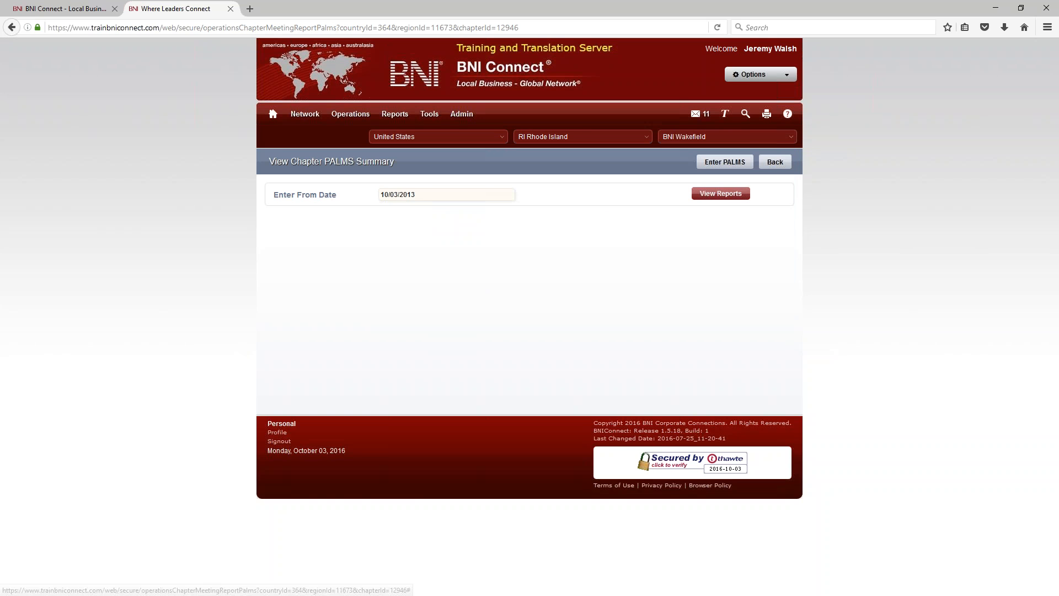
pyautogui.click(720, 194)
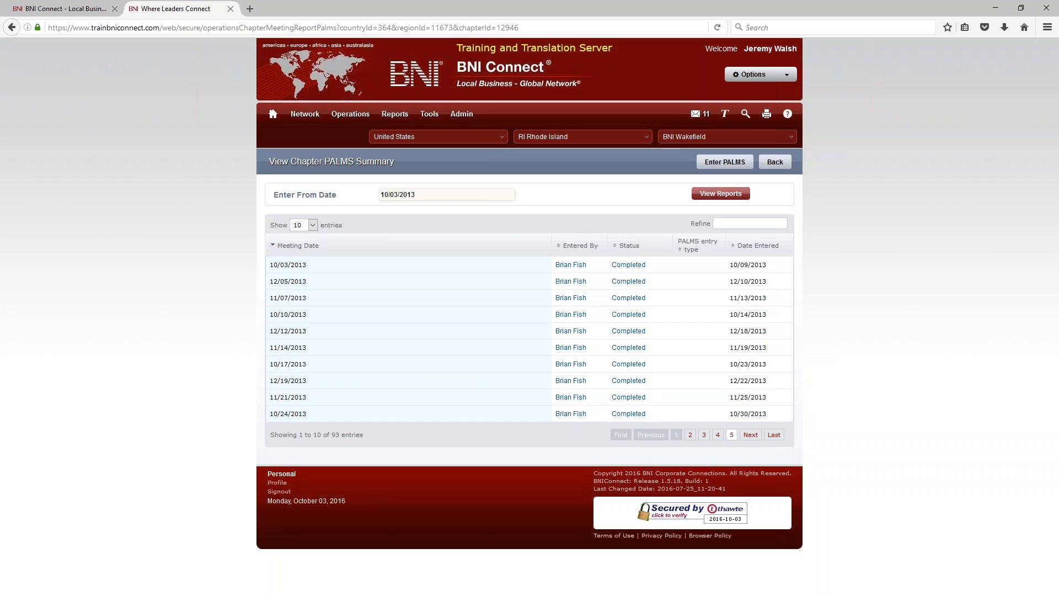
pyautogui.click(774, 434)
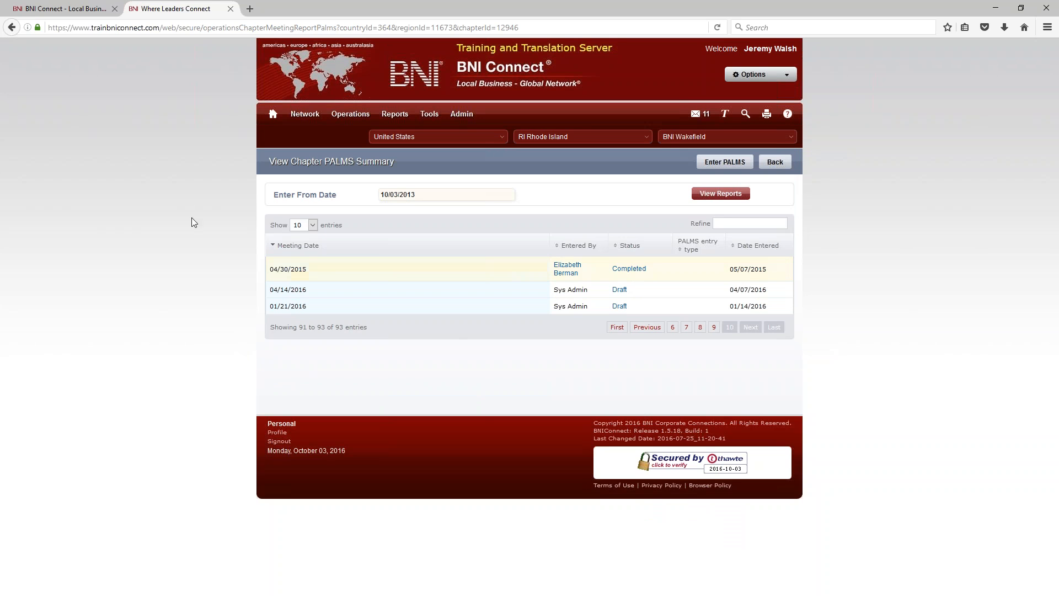
pyautogui.moveTo(271, 289); pyautogui.dragTo(303, 289)
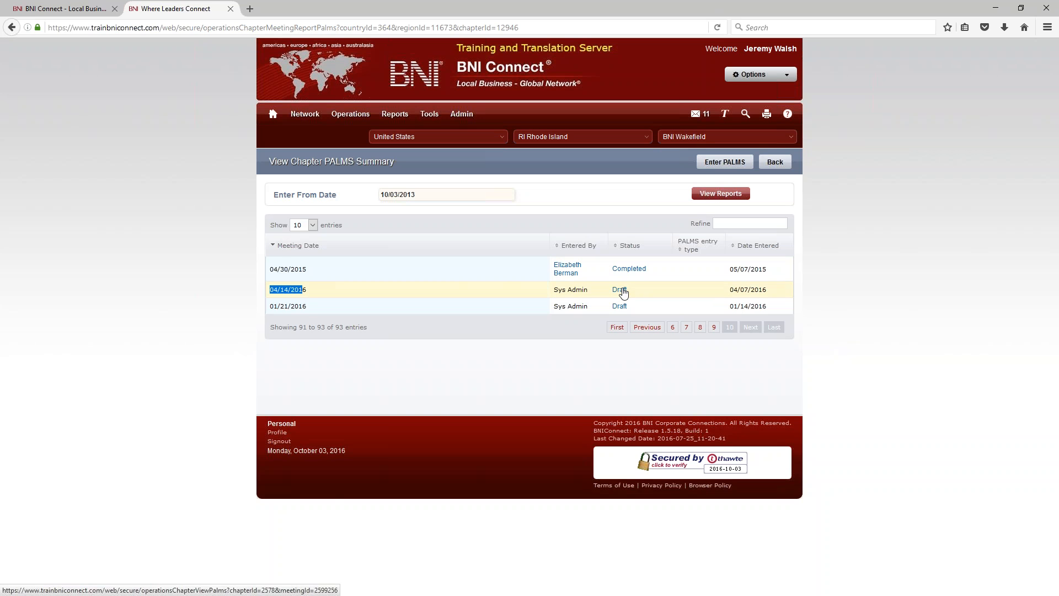
# Step: Review the 04/14/2016 draft PALMS, then return to the chapter PALMS summary
pyautogui.click(622, 291)
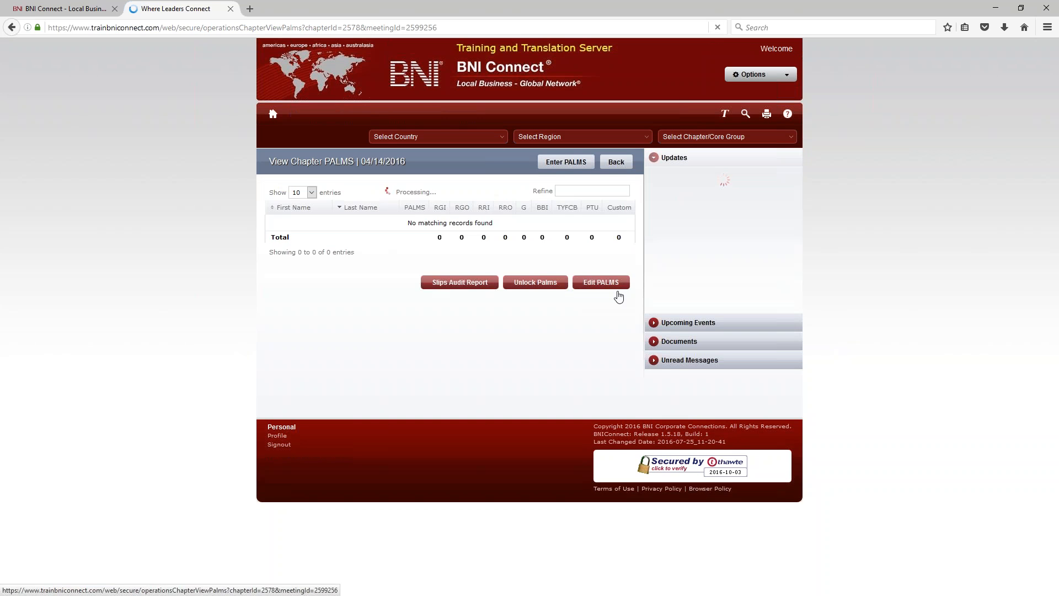
pyautogui.scroll(-7, 515, 279)
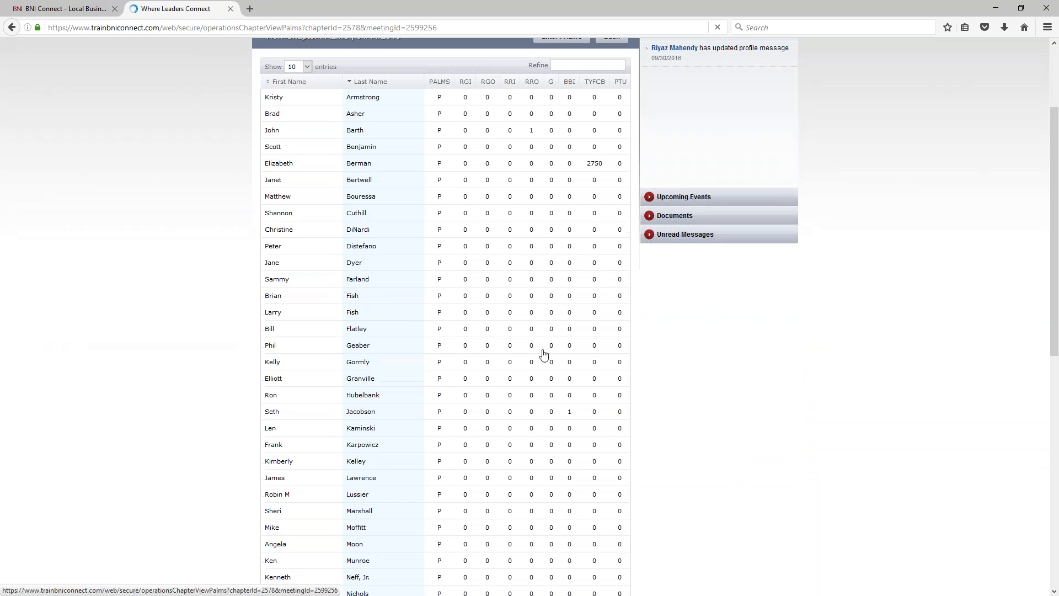
pyautogui.scroll(-5, 515, 278)
pyautogui.scroll(15, 514, 278)
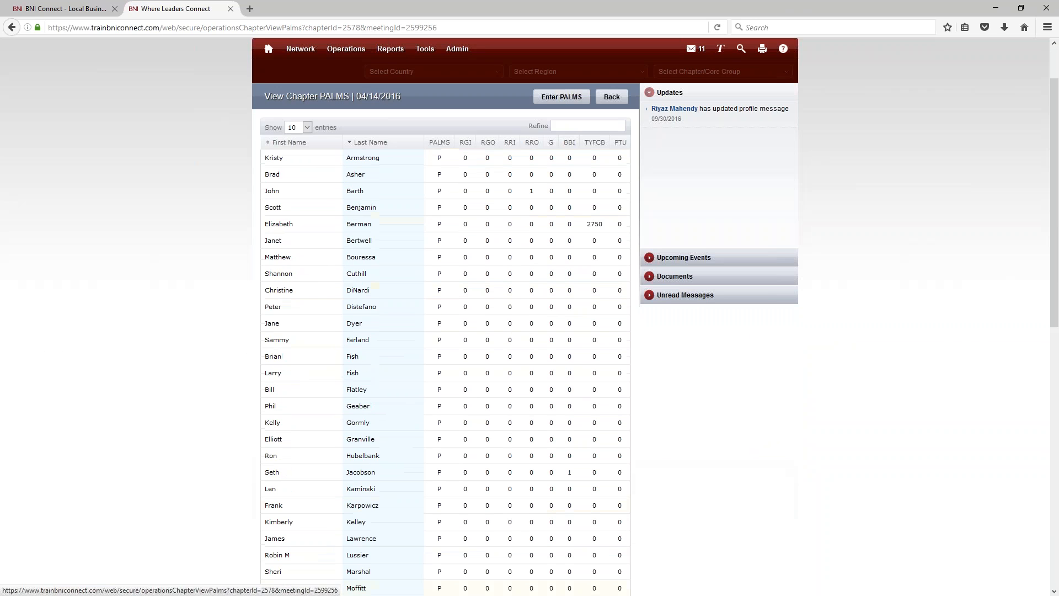
pyautogui.click(612, 100)
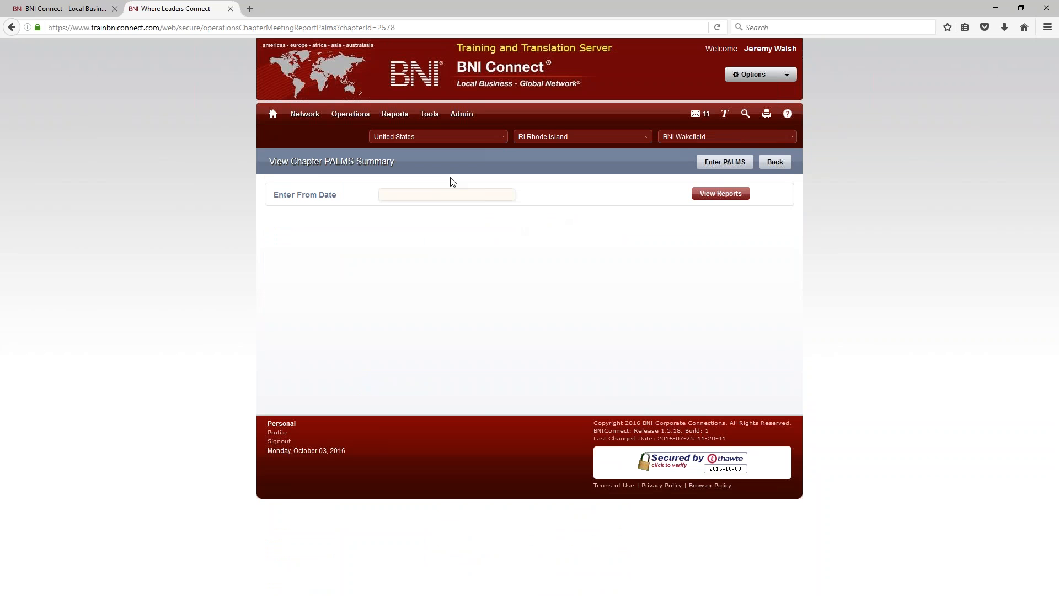
# Step: Change the start date to 08/06/2015 and list the PALMS reports from then
pyautogui.click(386, 210)
pyautogui.click(387, 210)
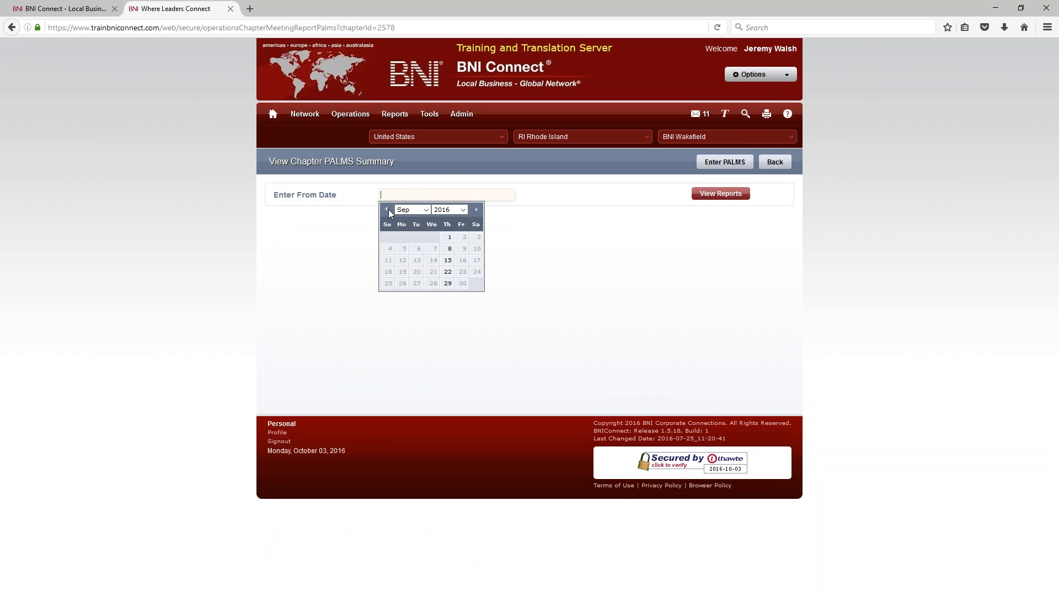
pyautogui.click(387, 209)
pyautogui.click(387, 209)
pyautogui.click(387, 209)
pyautogui.click(387, 210)
pyautogui.click(387, 209)
pyautogui.click(387, 209)
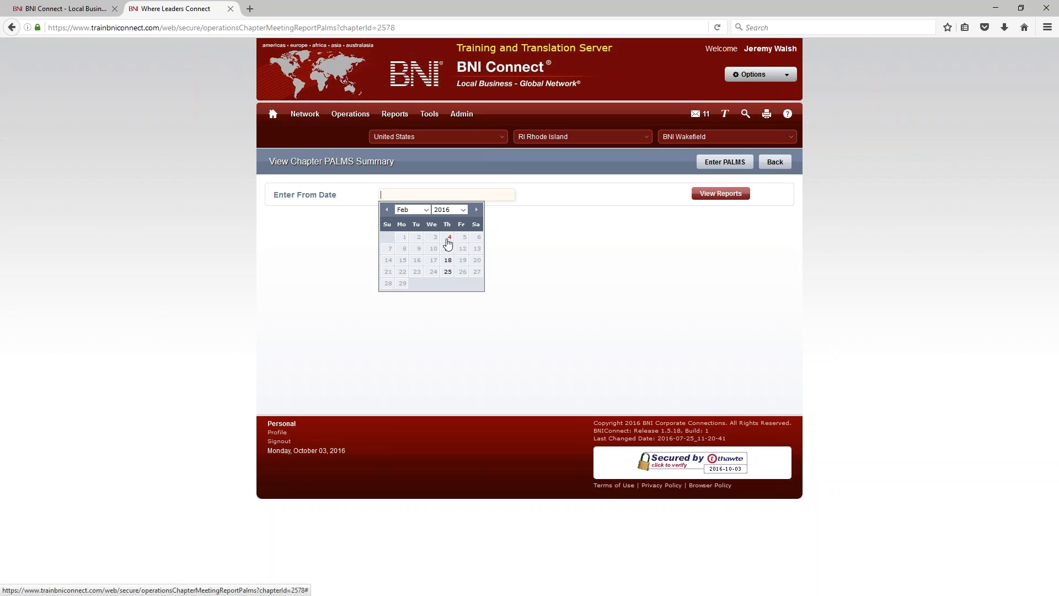
pyautogui.click(449, 238)
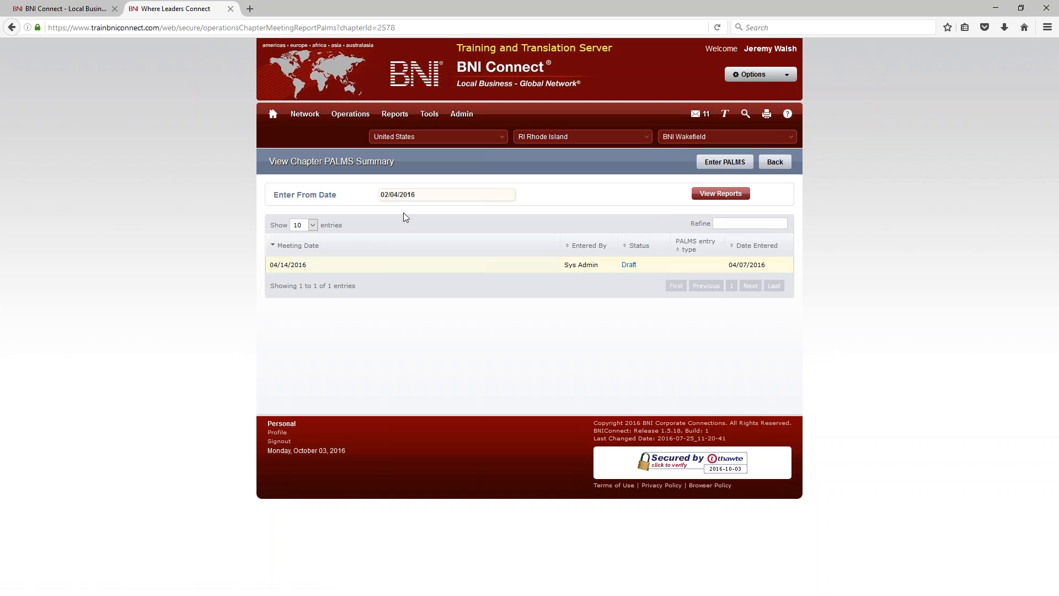
pyautogui.click(433, 197)
pyautogui.click(389, 210)
pyautogui.click(389, 211)
pyautogui.click(389, 210)
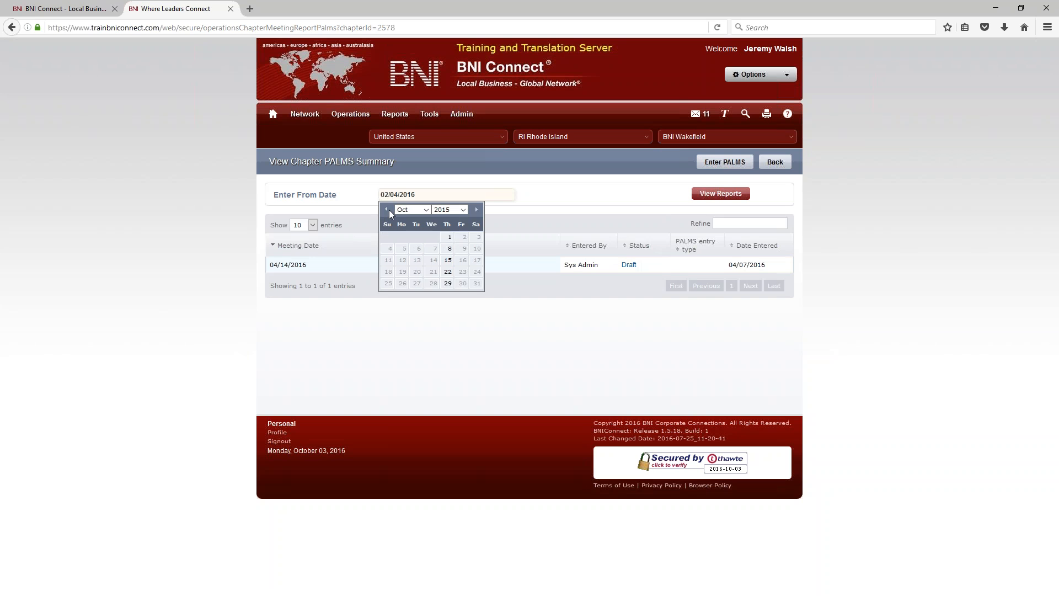
pyautogui.click(388, 210)
pyautogui.click(388, 210)
pyautogui.click(388, 210)
pyautogui.click(448, 248)
pyautogui.click(716, 197)
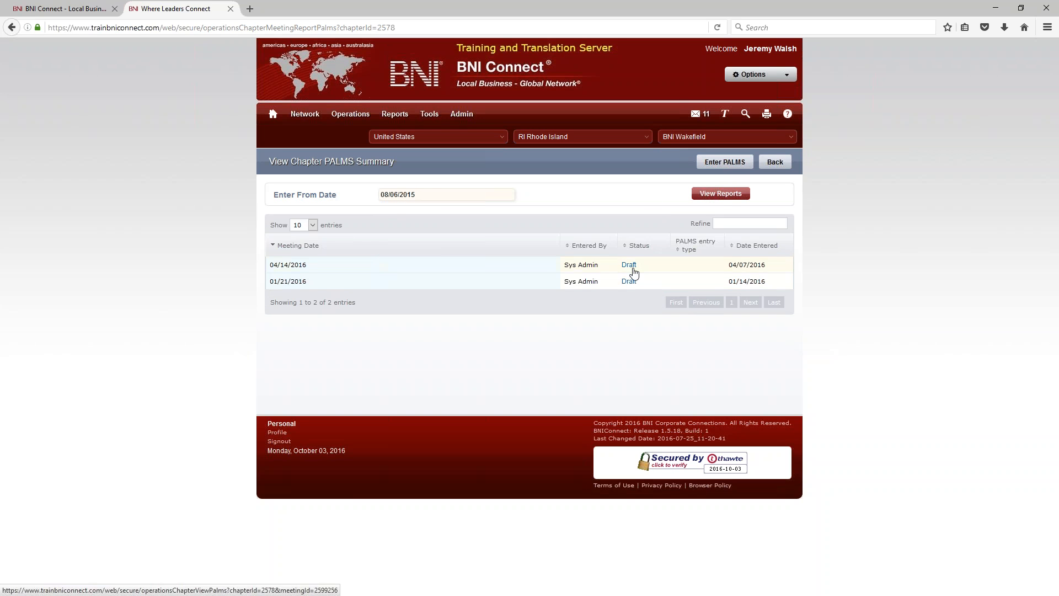
# Step: Open the 01/21/2016 draft PALMS report and scroll to its totals
pyautogui.click(629, 281)
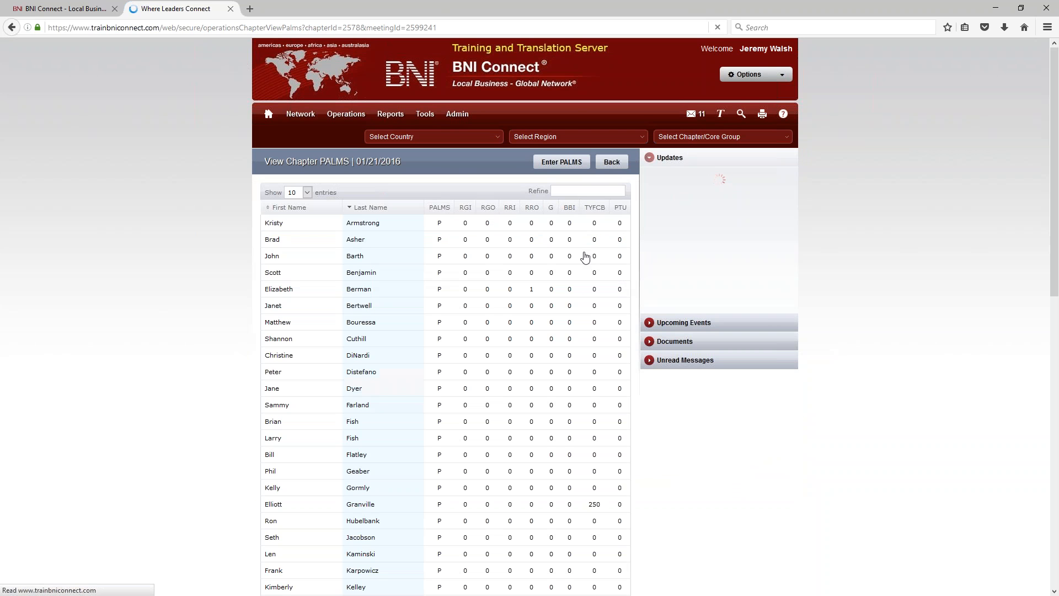
pyautogui.scroll(-9, 541, 307)
pyautogui.scroll(-3, 572, 195)
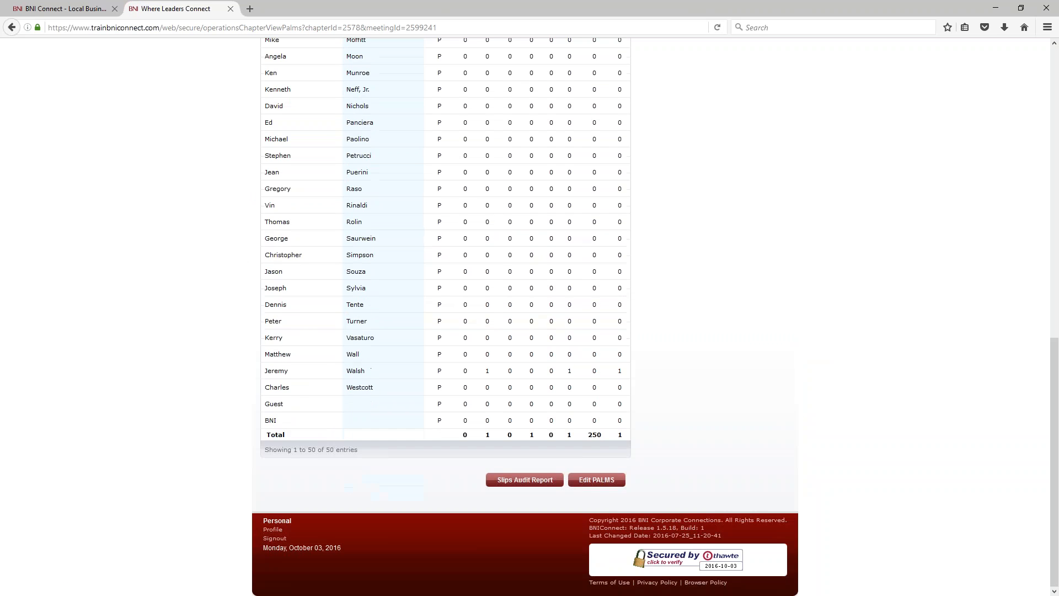
# Step: Check the referral recipient in the Slips Audit Report, then close it back to the draft page
pyautogui.click(536, 481)
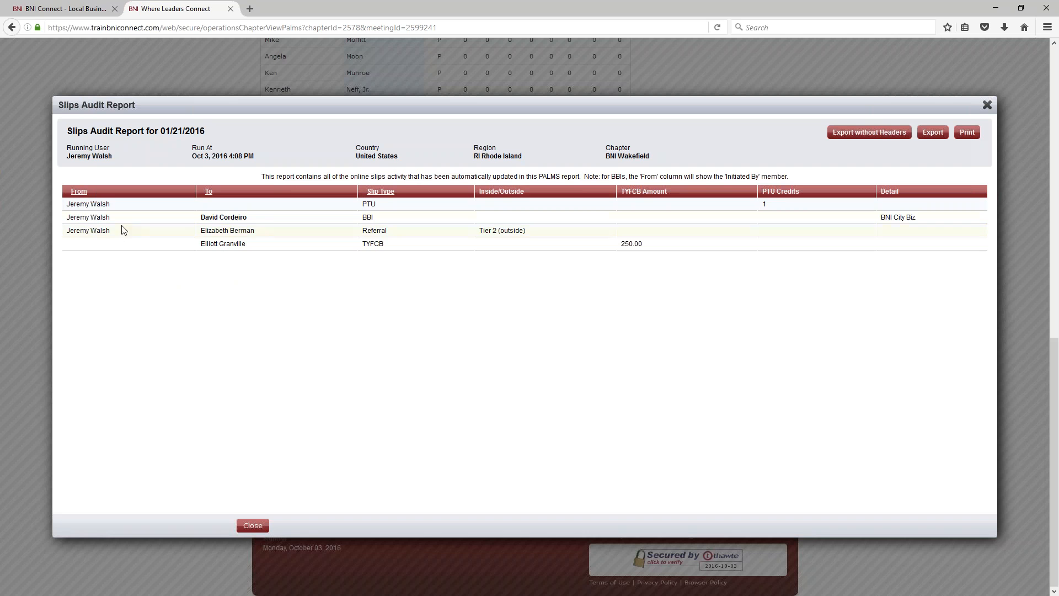
pyautogui.moveTo(270, 230); pyautogui.dragTo(197, 229)
pyautogui.click(986, 105)
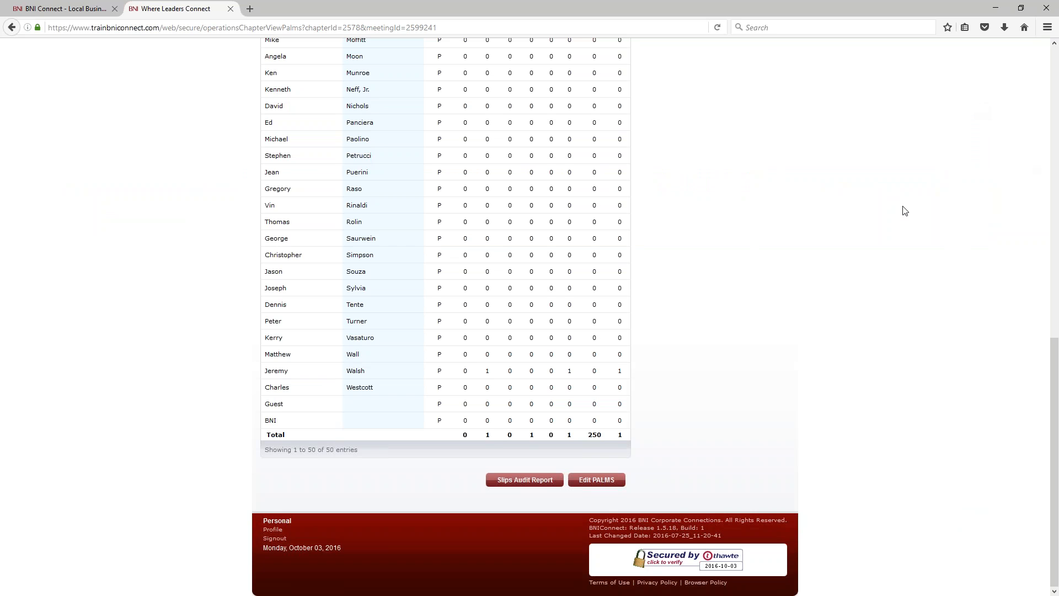
pyautogui.scroll(2, 905, 211)
pyautogui.scroll(-2, 586, 236)
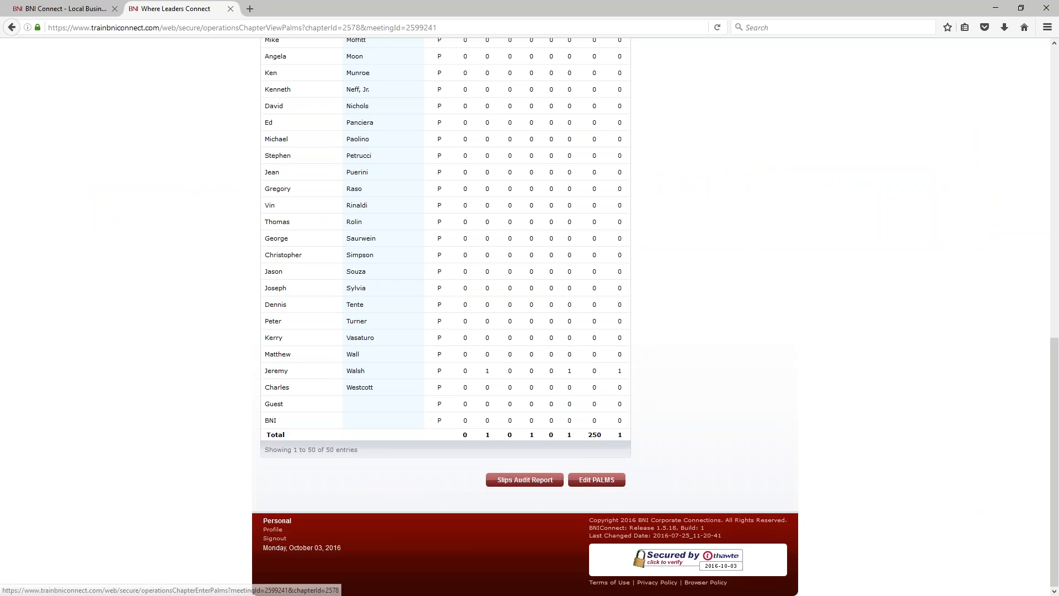
# Step: Use Edit PALMS to reach the Review Guest page, then go to the BNI Connect home page
pyautogui.click(601, 481)
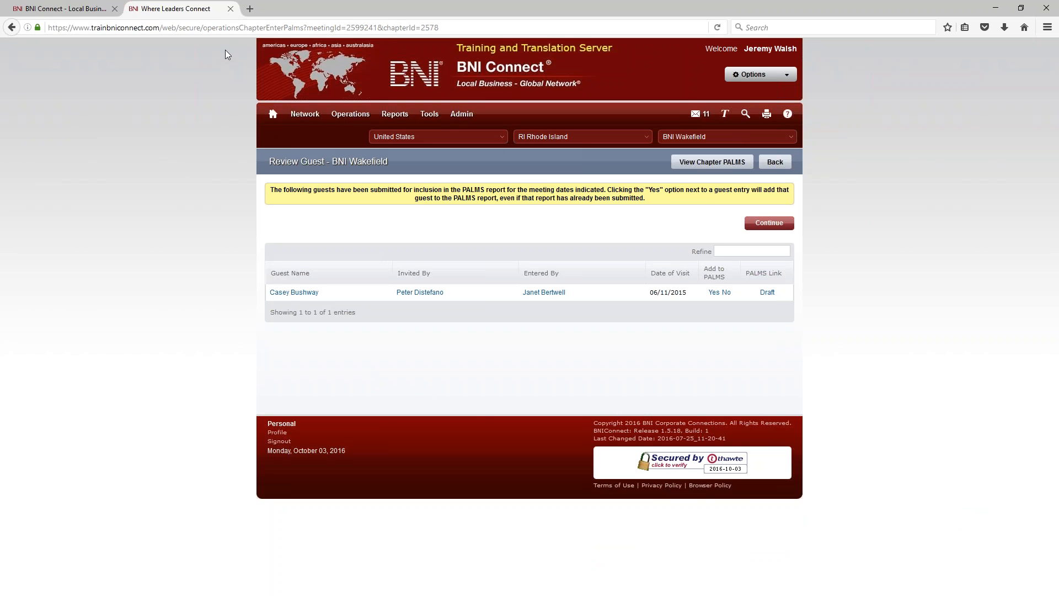
pyautogui.click(274, 115)
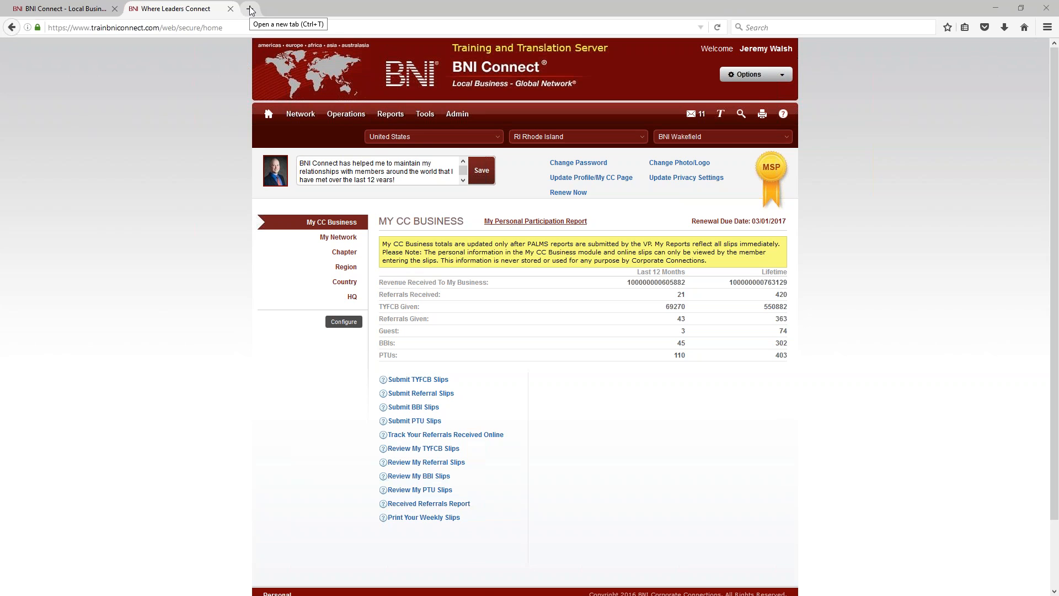
# Step: Load the BNI Promos store at bnipromos.com
pyautogui.click(320, 28)
pyautogui.write('bni')
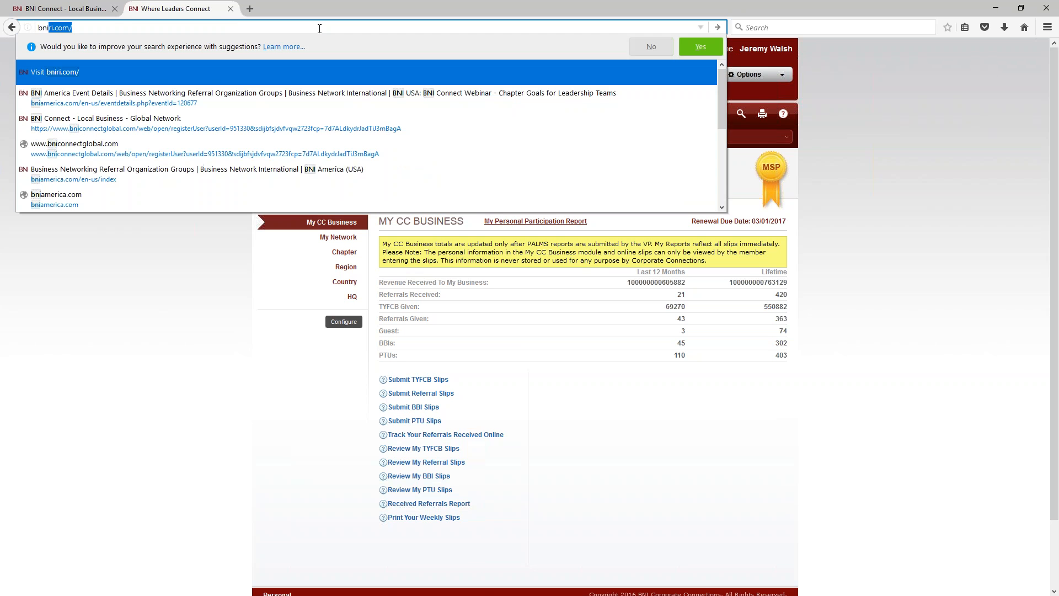
pyautogui.write('promos.')
pyautogui.press('alt')
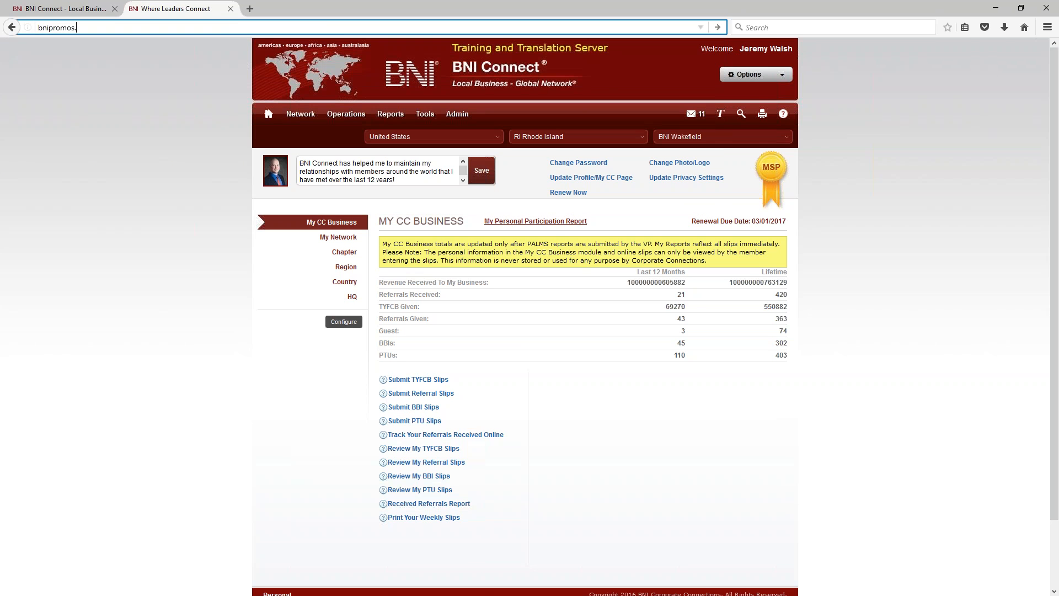
pyautogui.write('com')
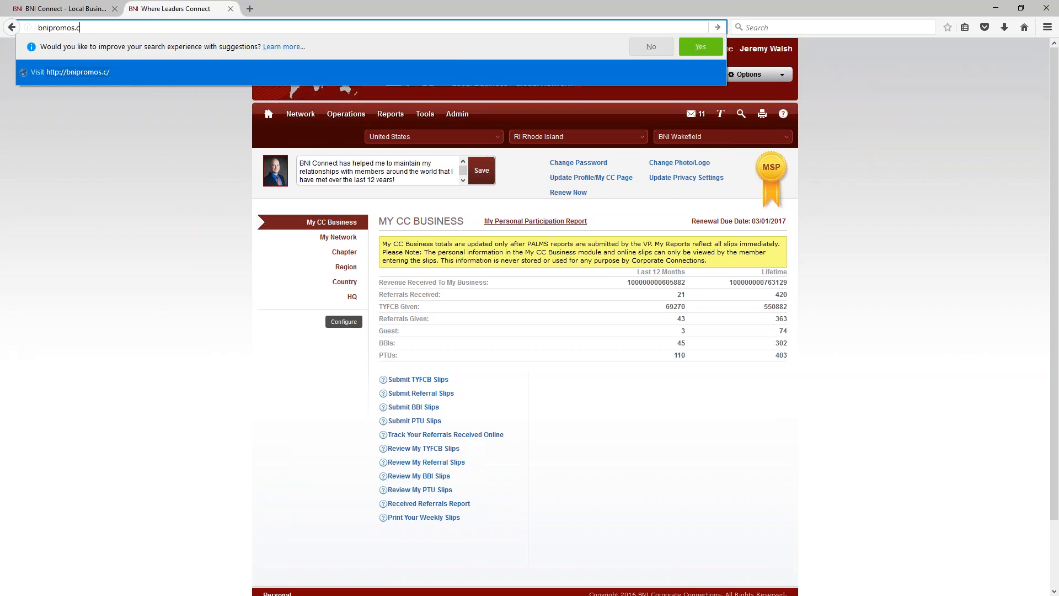
pyautogui.press('Return')
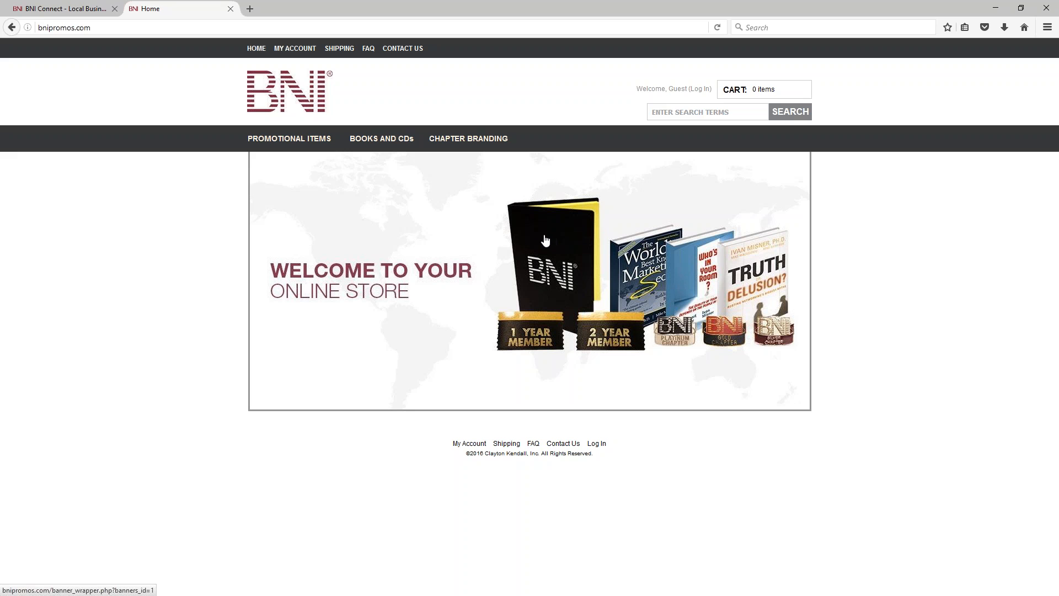
# Step: Find the Downloadable Small Roster Sheet on page 2 of Chapter Branding and download its PDF template
pyautogui.moveTo(278, 147)
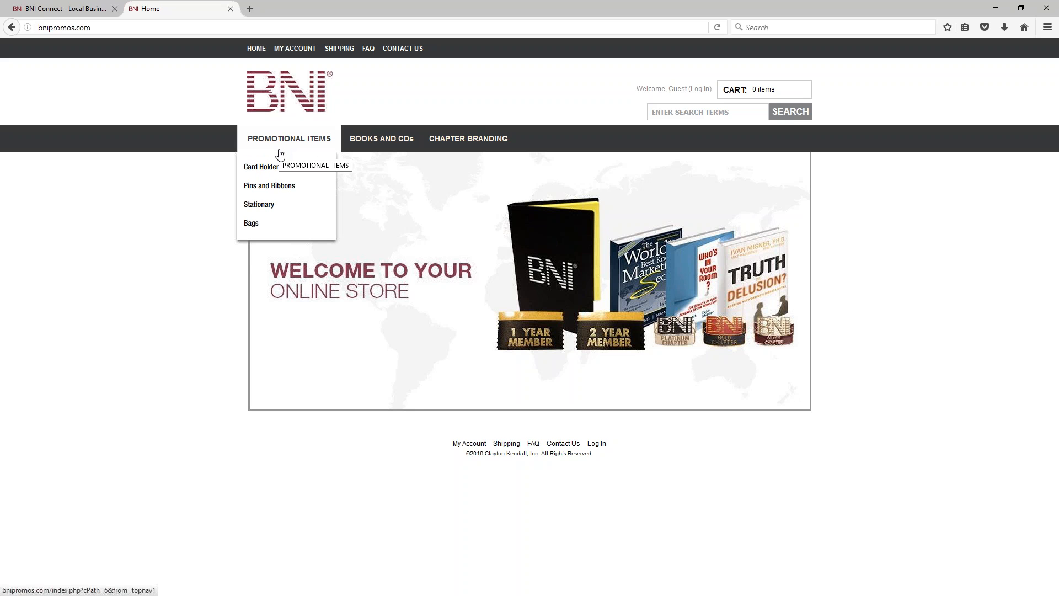
pyautogui.click(267, 208)
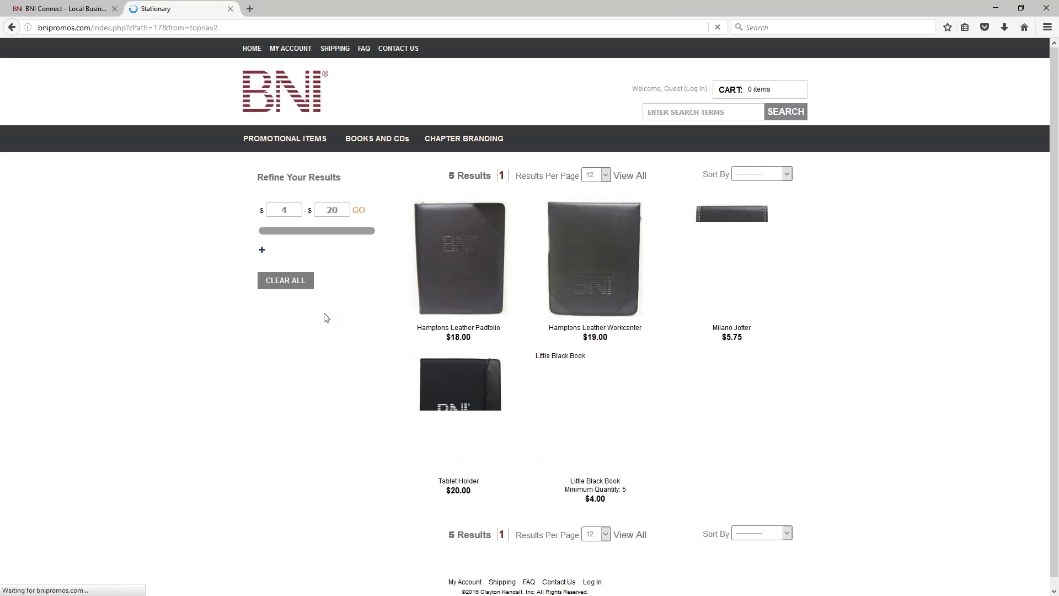
pyautogui.click(448, 136)
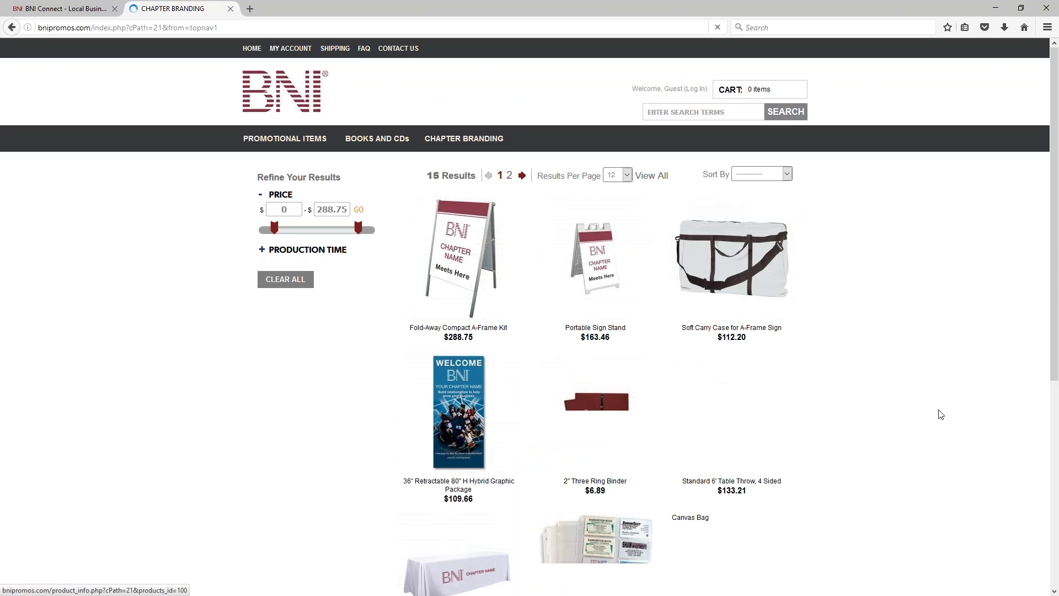
pyautogui.scroll(-3, 889, 402)
pyautogui.scroll(-3, 888, 402)
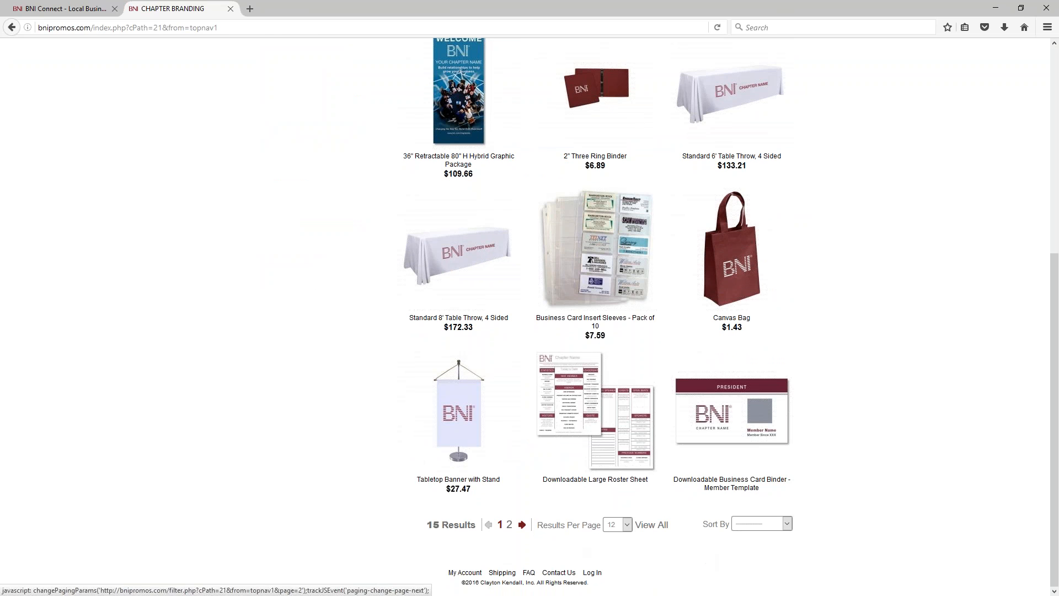
pyautogui.click(522, 525)
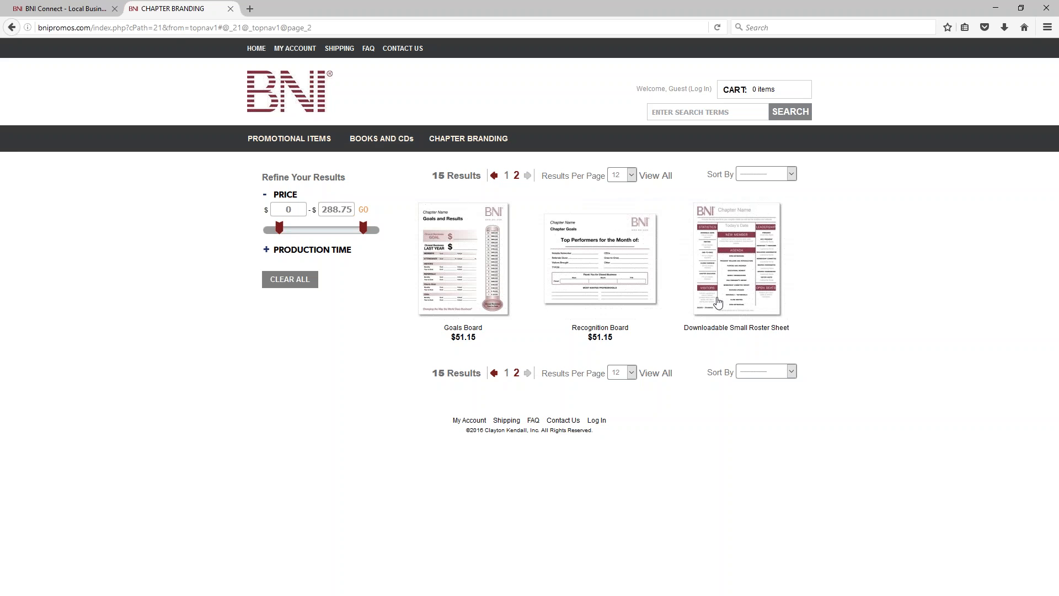
pyautogui.click(747, 262)
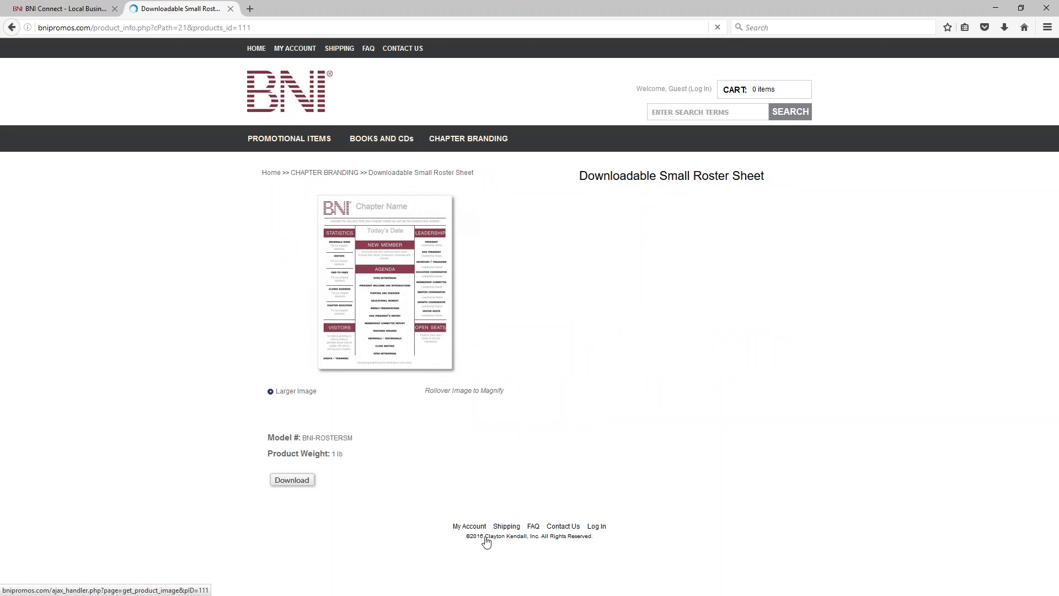
pyautogui.click(300, 481)
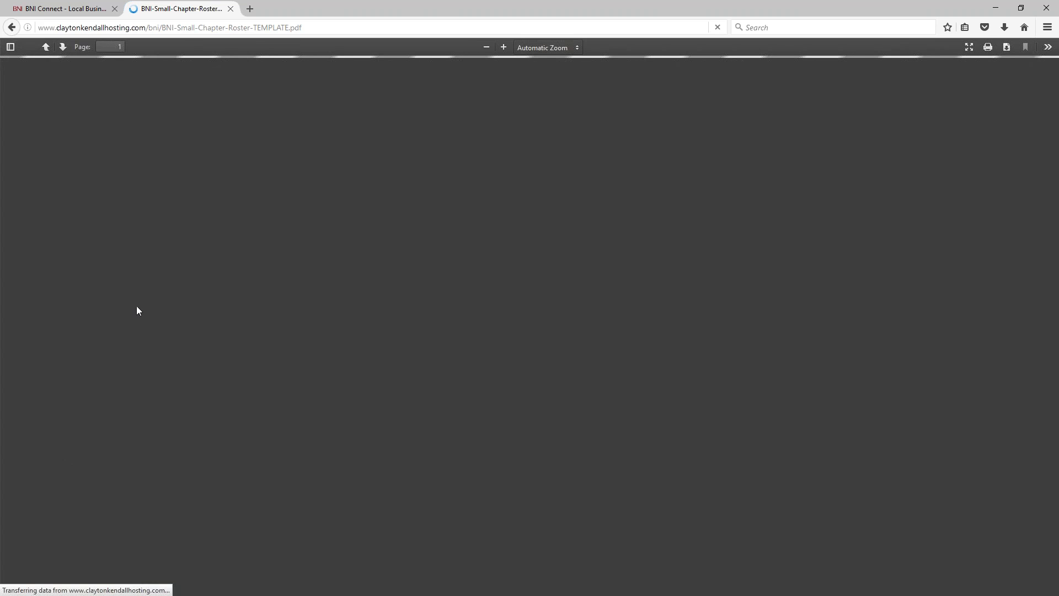
# Step: Scroll through BNI-Small-Chapter-Roster-TEMPLATE.pdf and return to its Chapter Name heading
pyautogui.scroll(-6, 474, 384)
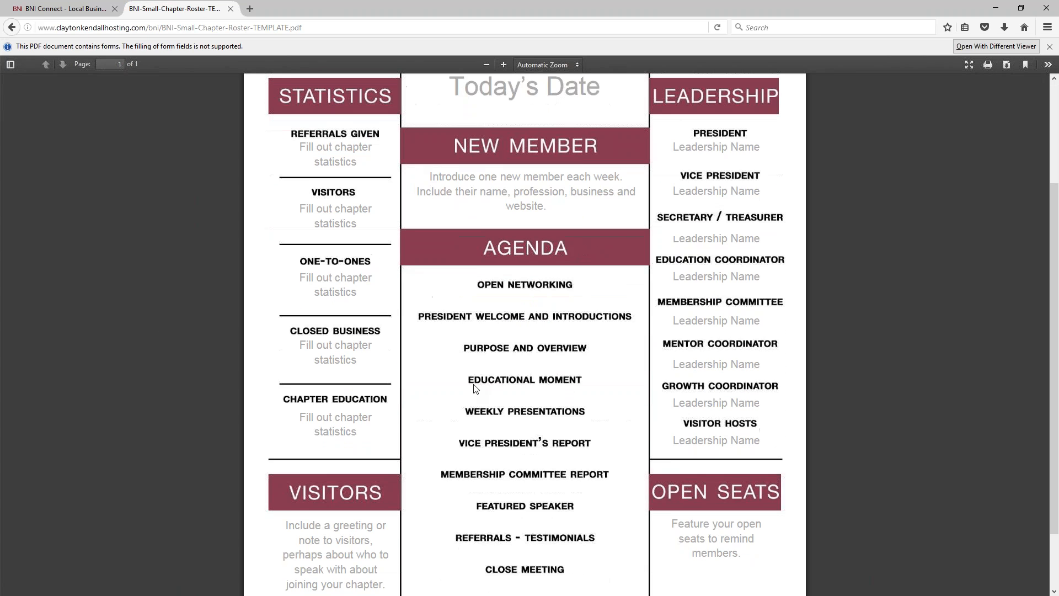
pyautogui.scroll(2, 473, 384)
pyautogui.scroll(5, 473, 388)
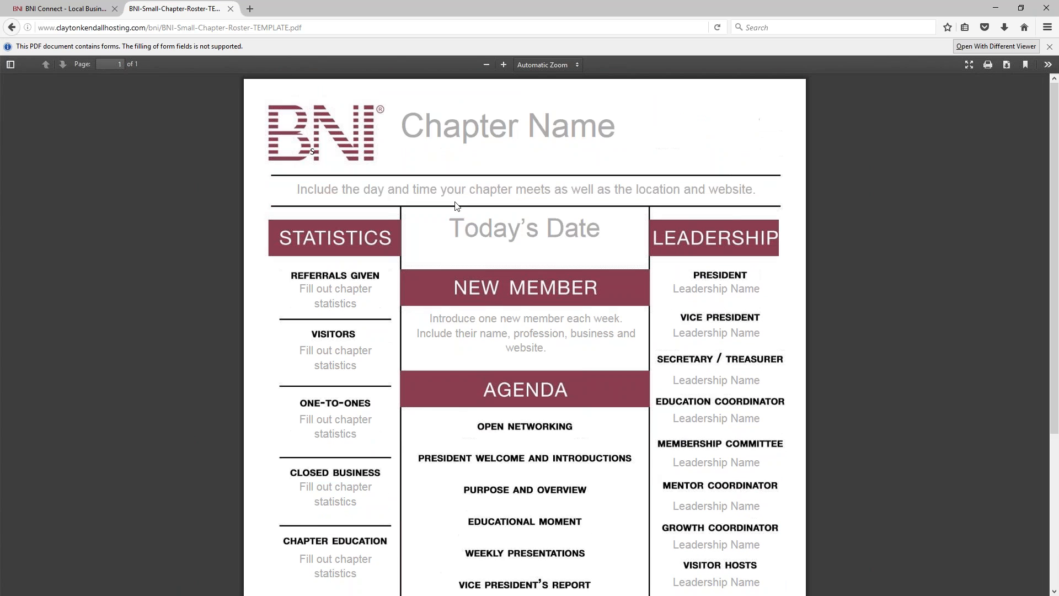